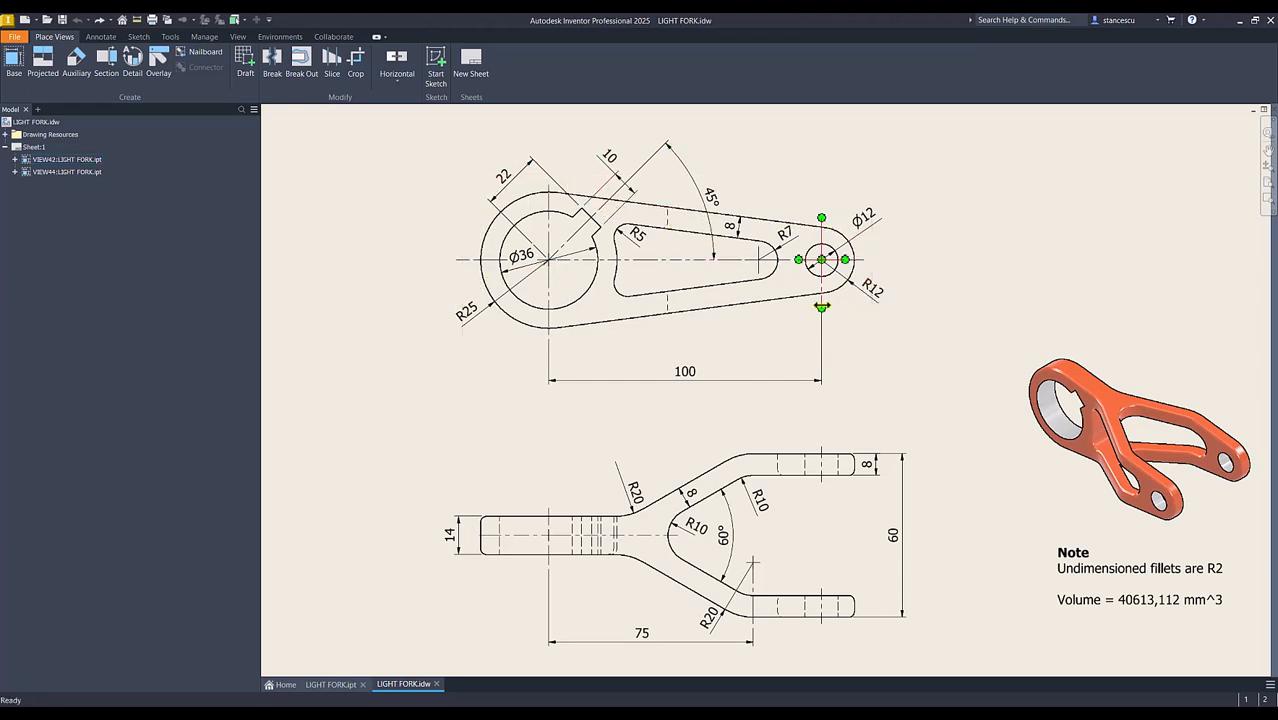
pyautogui.click(545, 345)
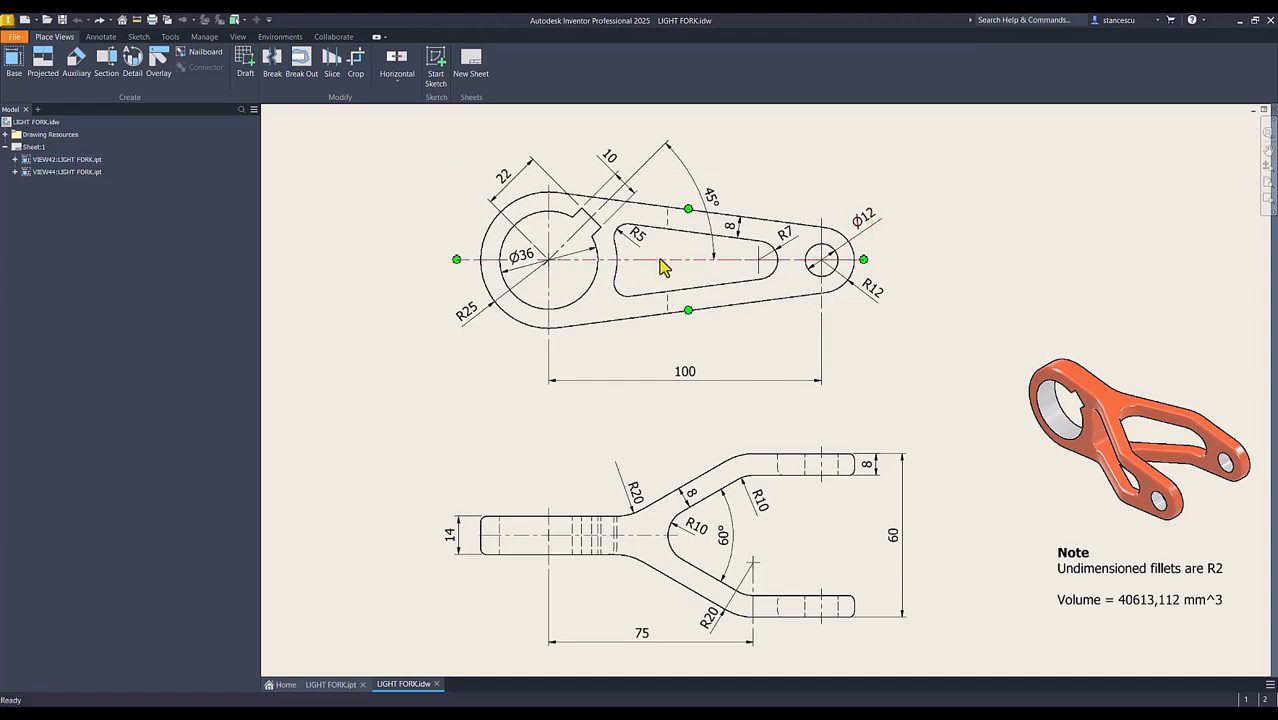
pyautogui.click(406, 399)
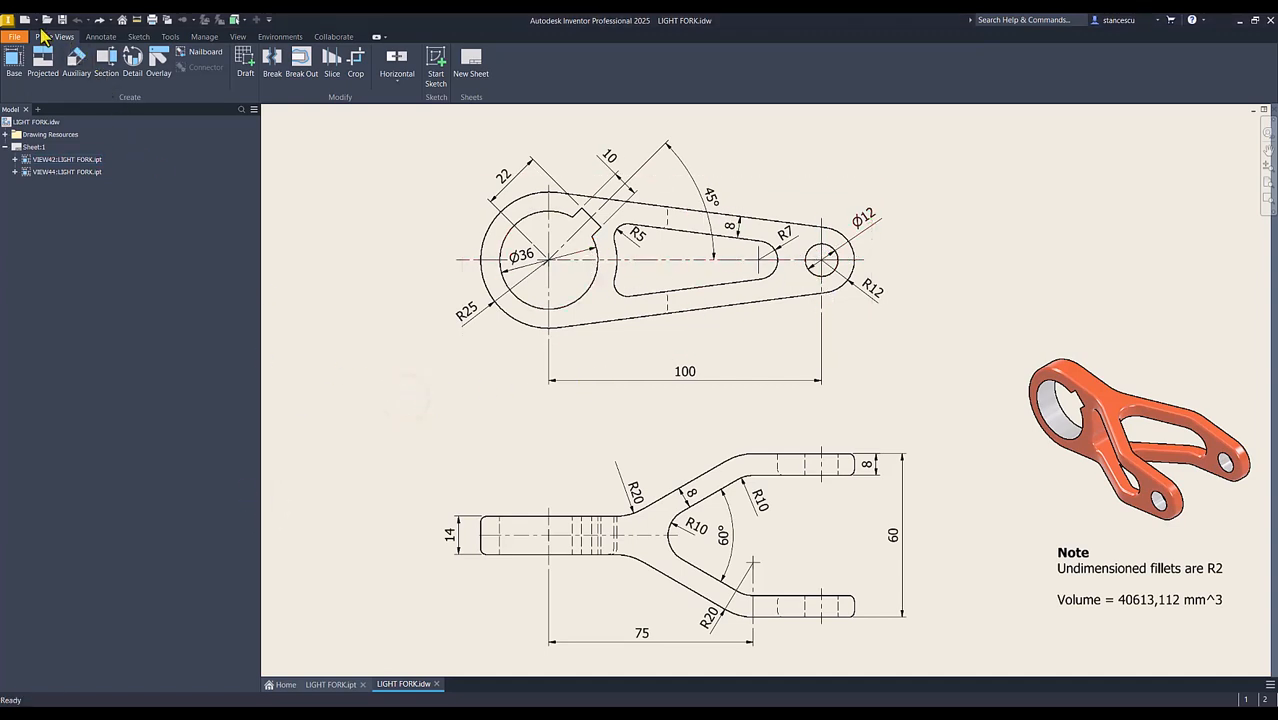
# Step: Create a new part from the metric Standard (mm).ipt template and start a 2D sketch on the front XY plane
pyautogui.click(26, 20)
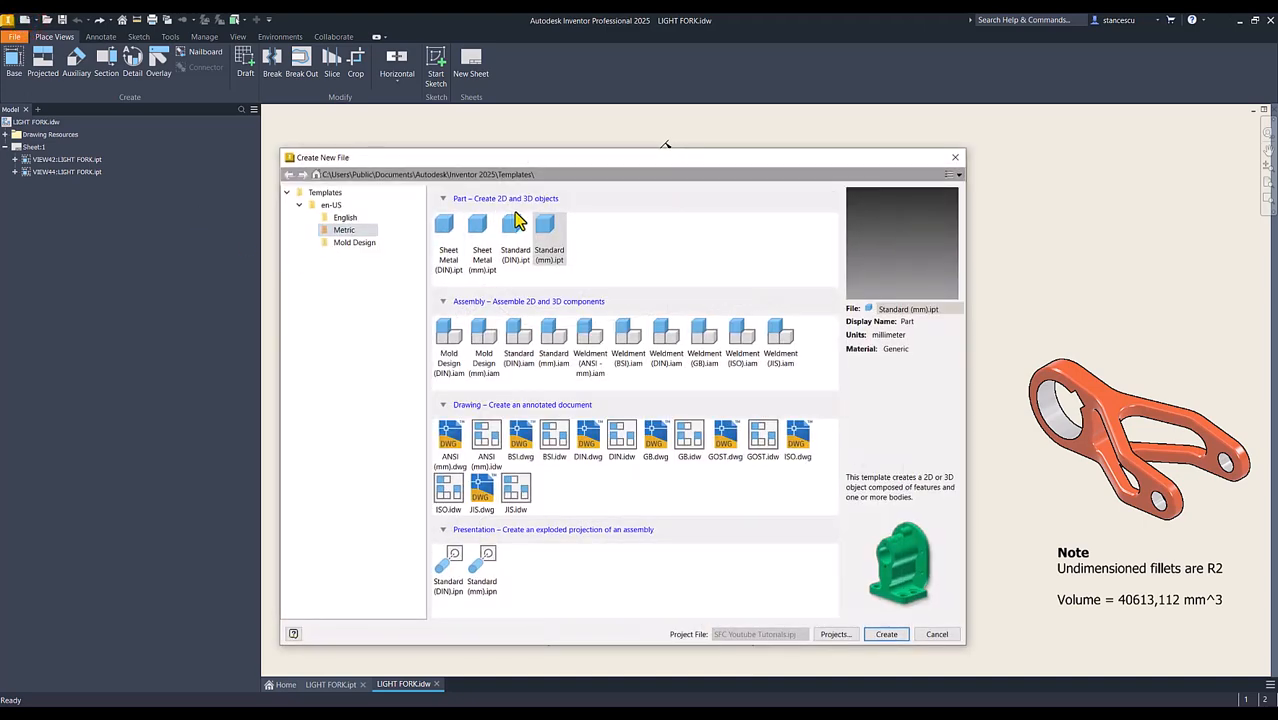
pyautogui.doubleClick(547, 232)
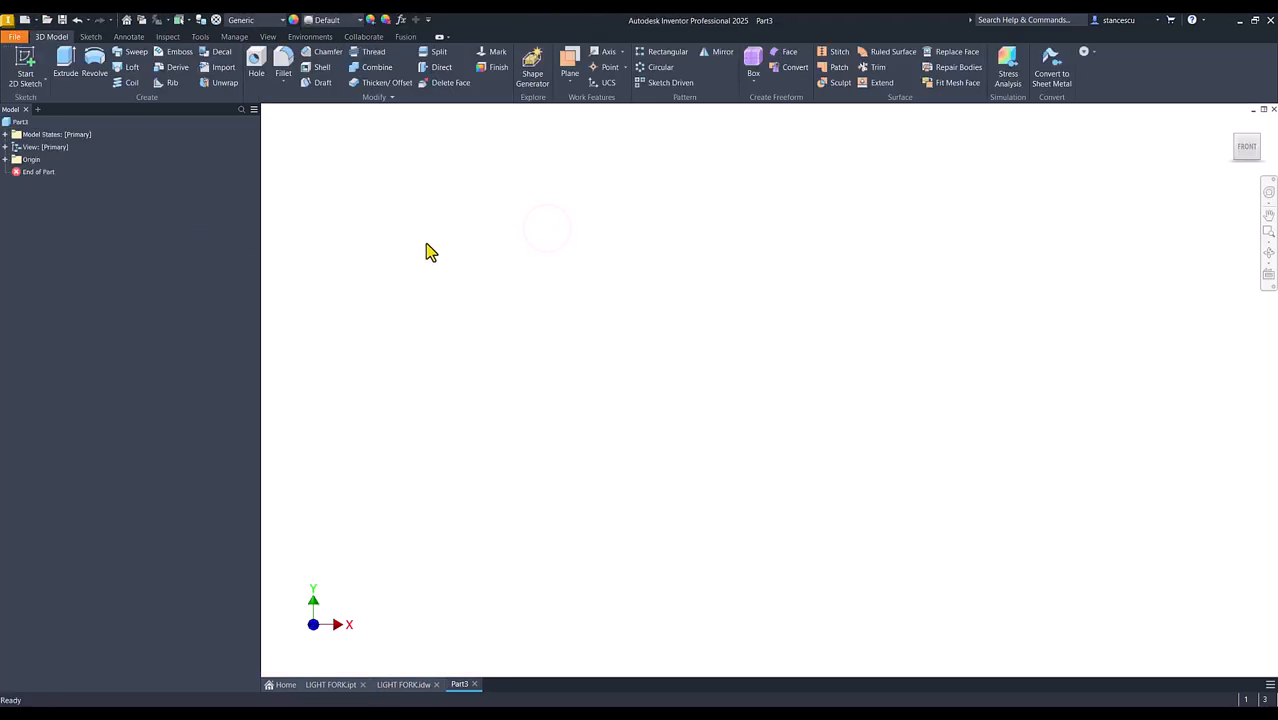
pyautogui.click(25, 62)
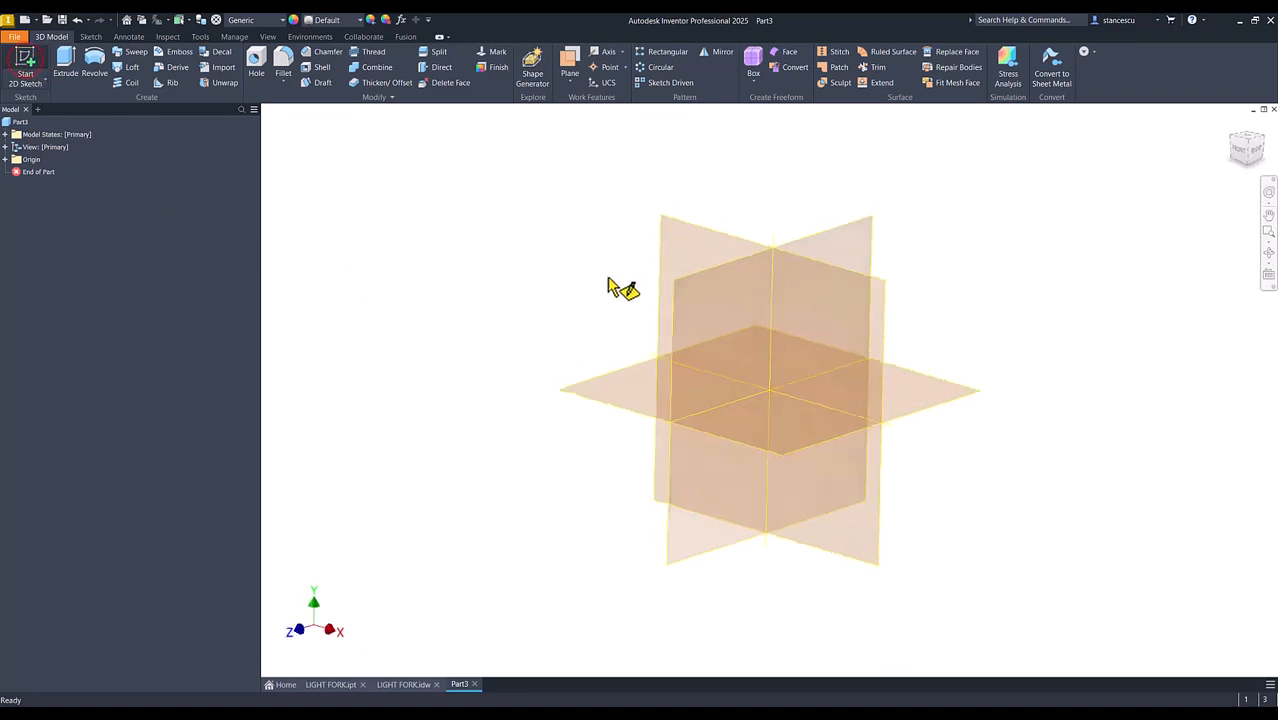
pyautogui.click(699, 226)
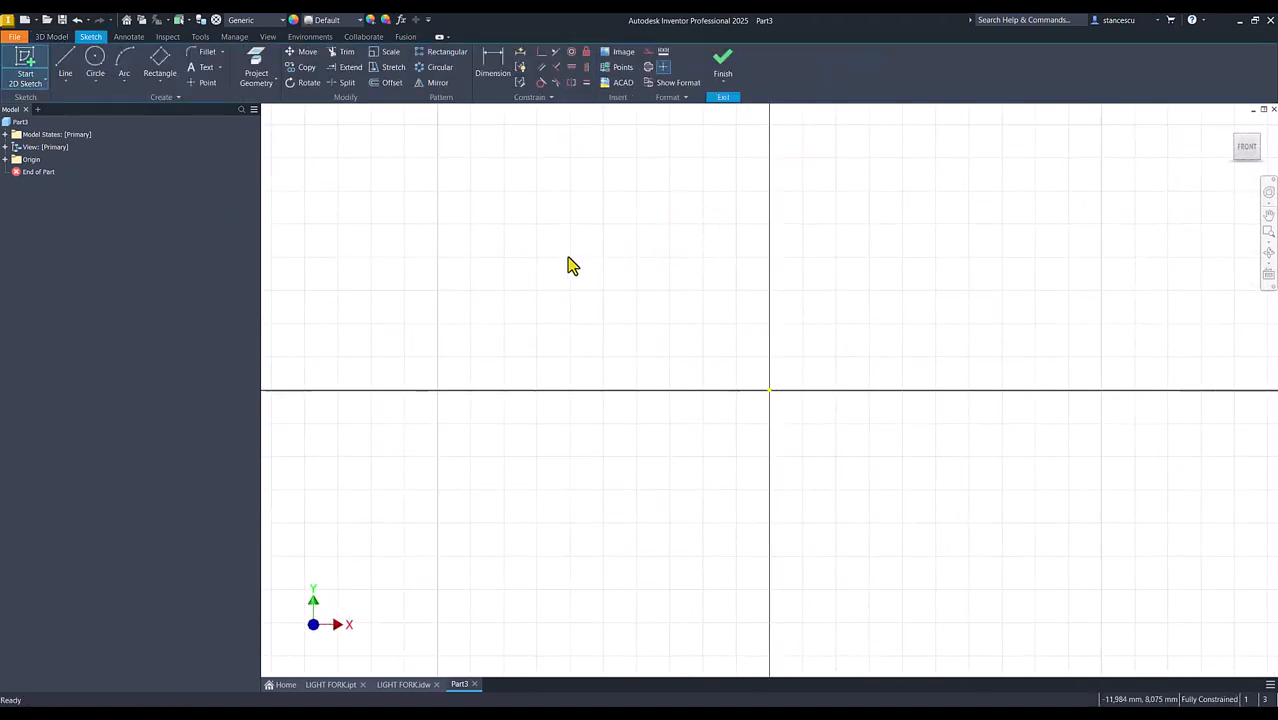
# Step: Sketch a circle with a 25 mm radius centred on the origin
pyautogui.click(95, 65)
pyautogui.click(768, 389)
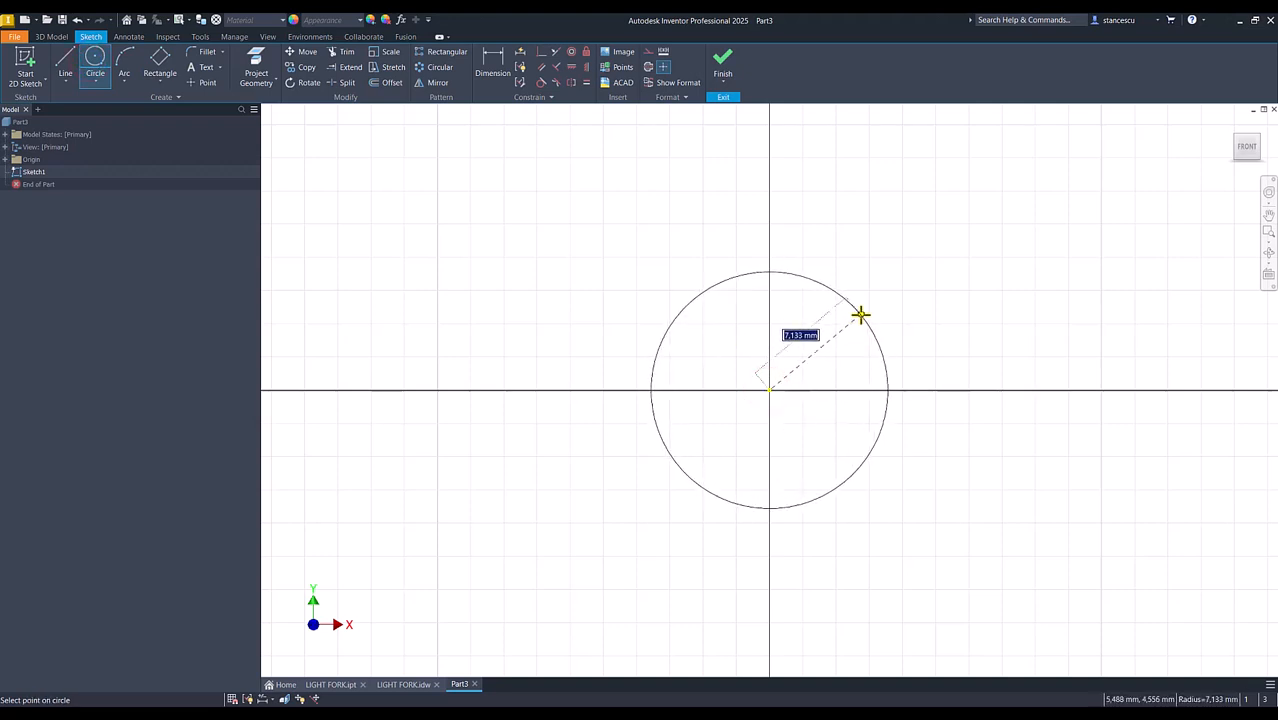
pyautogui.press('Return')
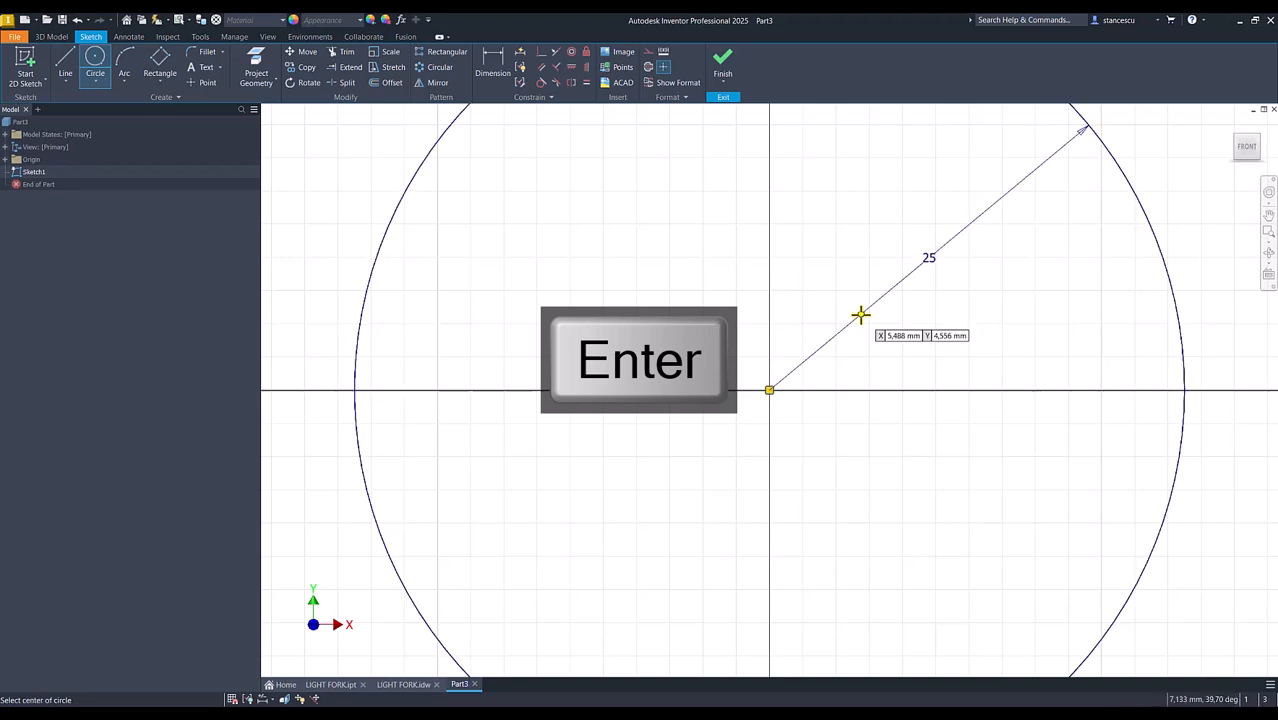
pyautogui.press('Num_Lock')
pyautogui.scroll(-2, 858, 318)
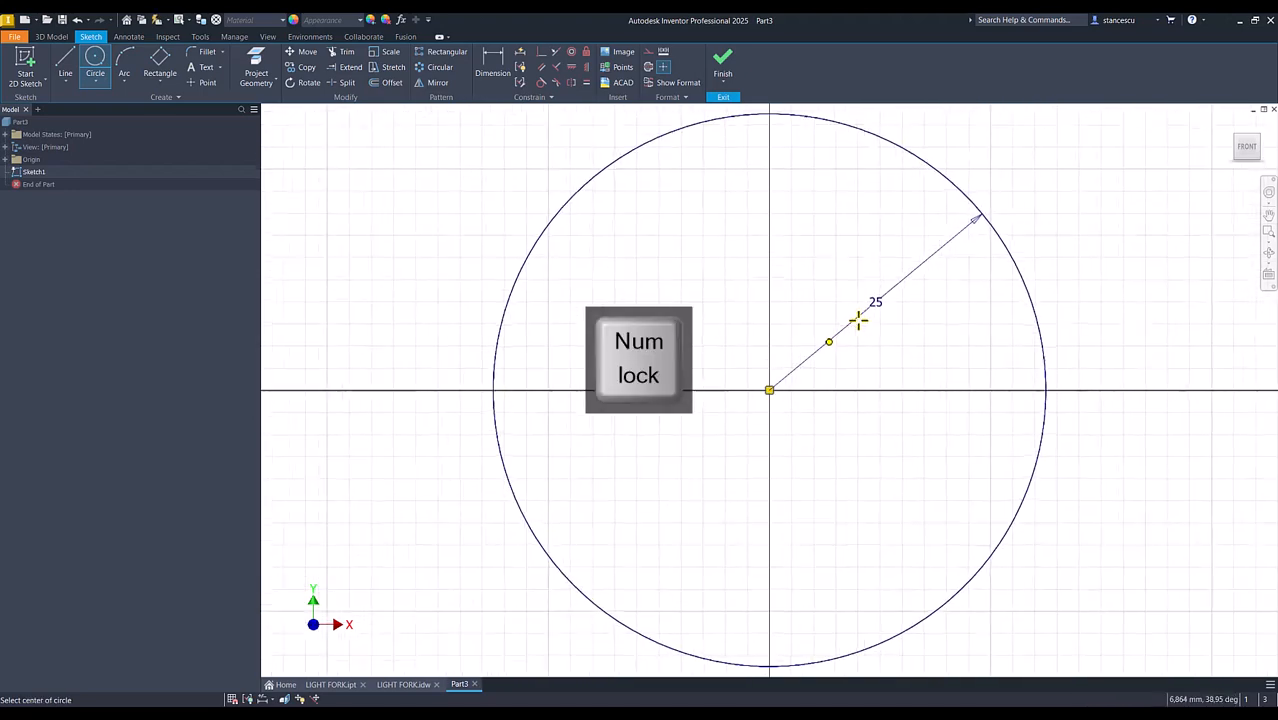
pyautogui.scroll(3, 858, 322)
pyautogui.scroll(-4, 858, 323)
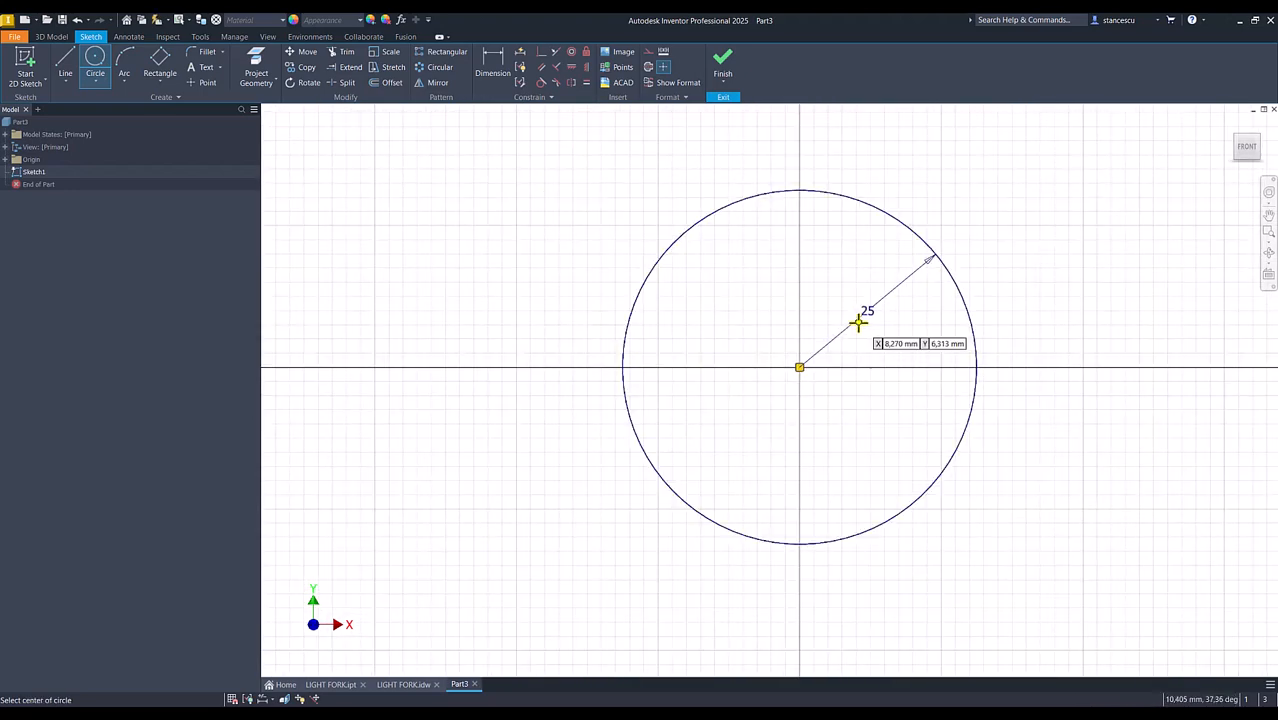
# Step: Sketch a second circle with a 12 mm radius to the right of the large circle
pyautogui.moveTo(866, 326); pyautogui.dragTo(949, 347, button='middle')
pyautogui.click(1000, 346)
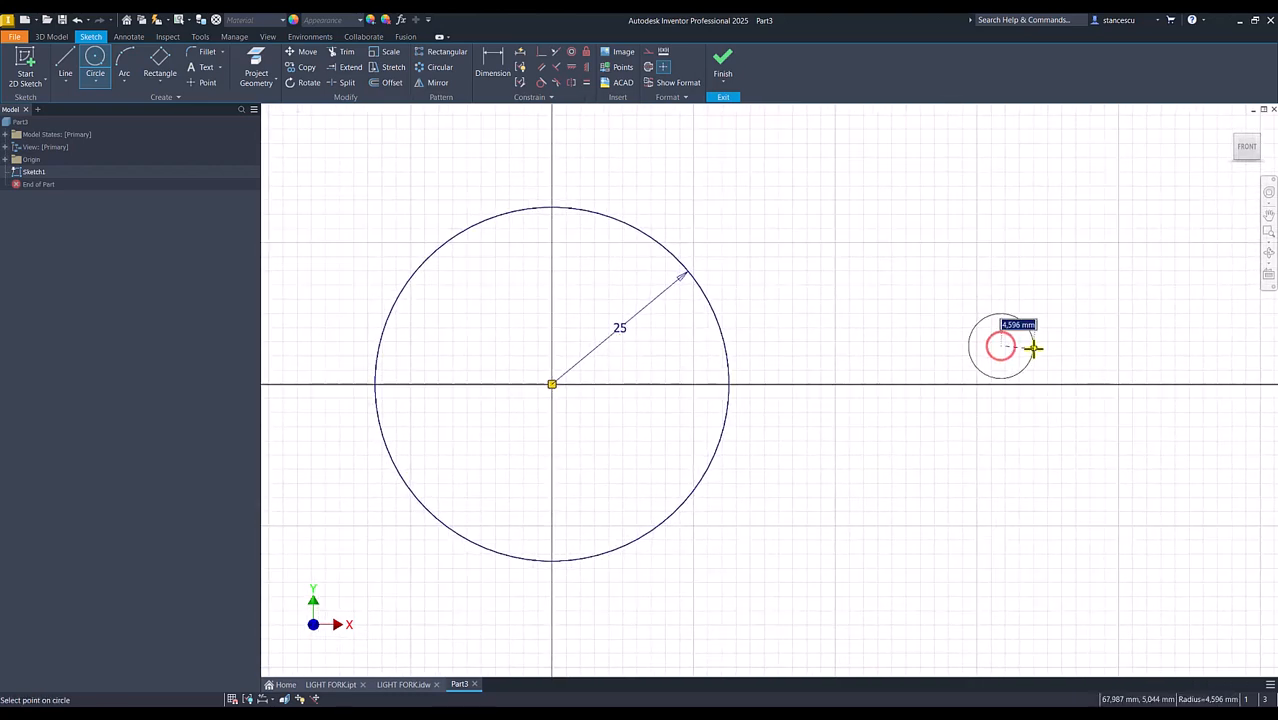
pyautogui.write('12')
pyautogui.press('Return')
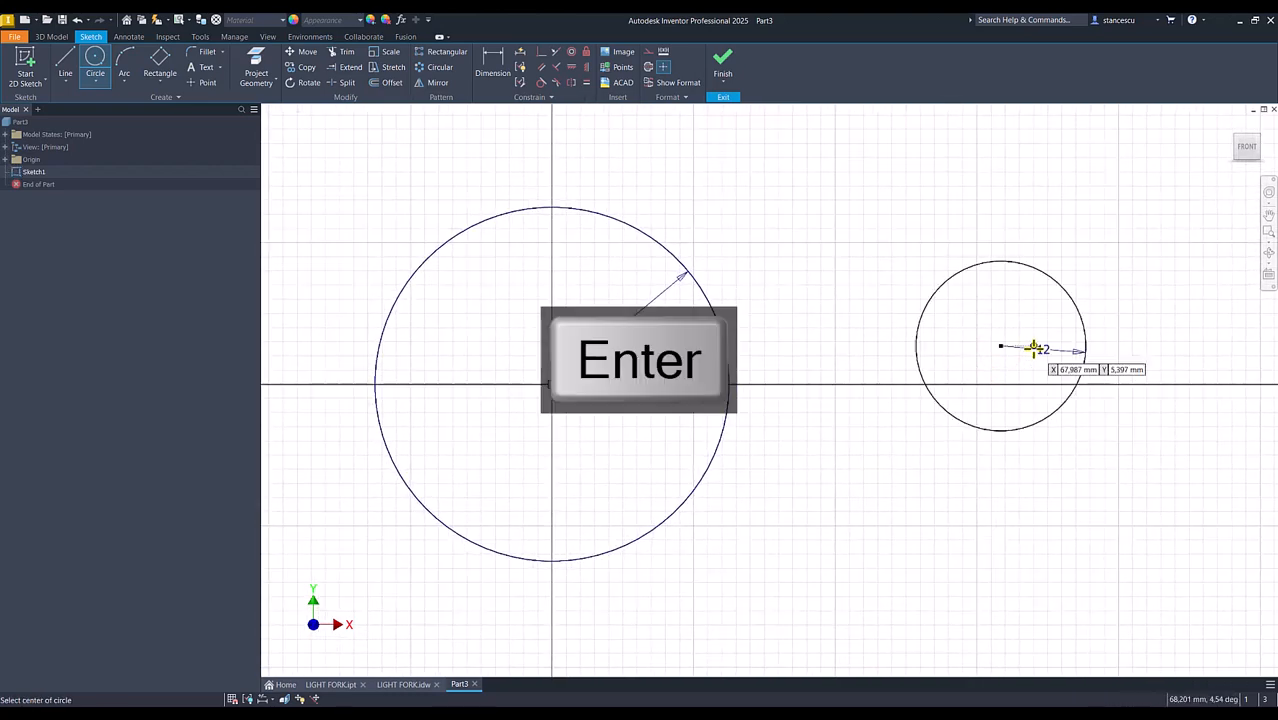
# Step: Constrain the small circle's centre horizontally in line with the large circle's centre
pyautogui.click(571, 72)
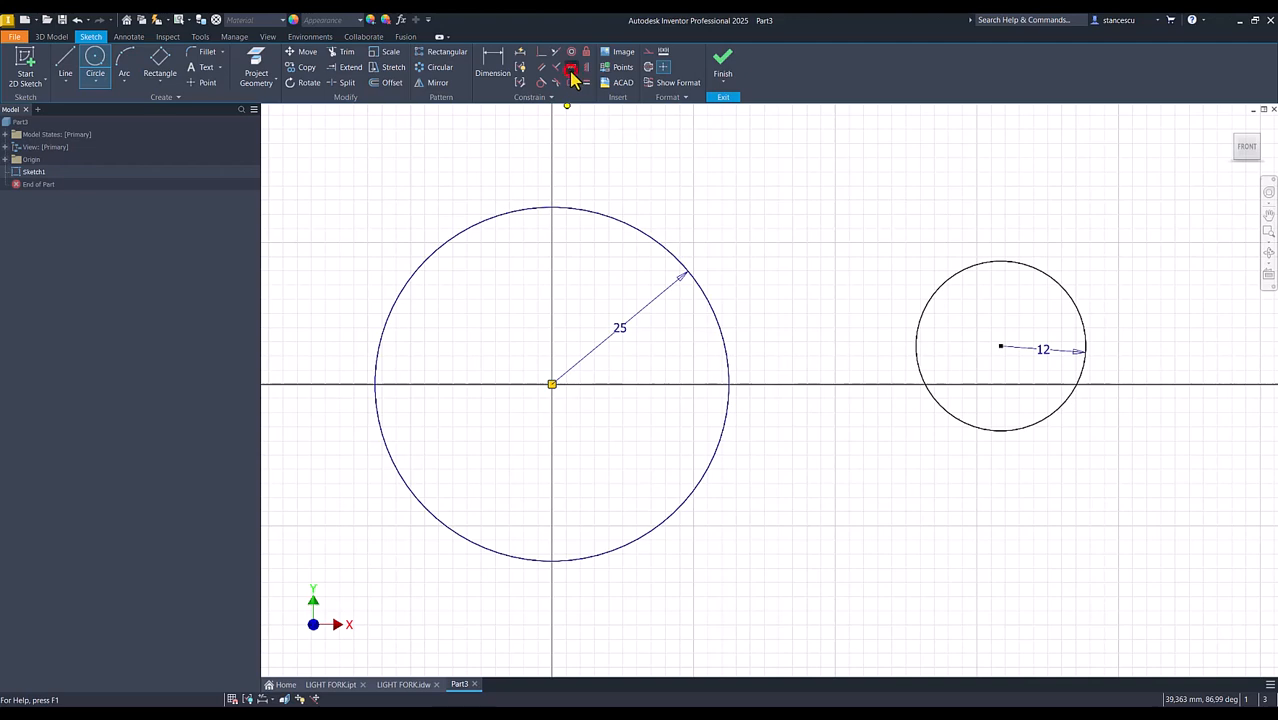
pyautogui.click(1002, 347)
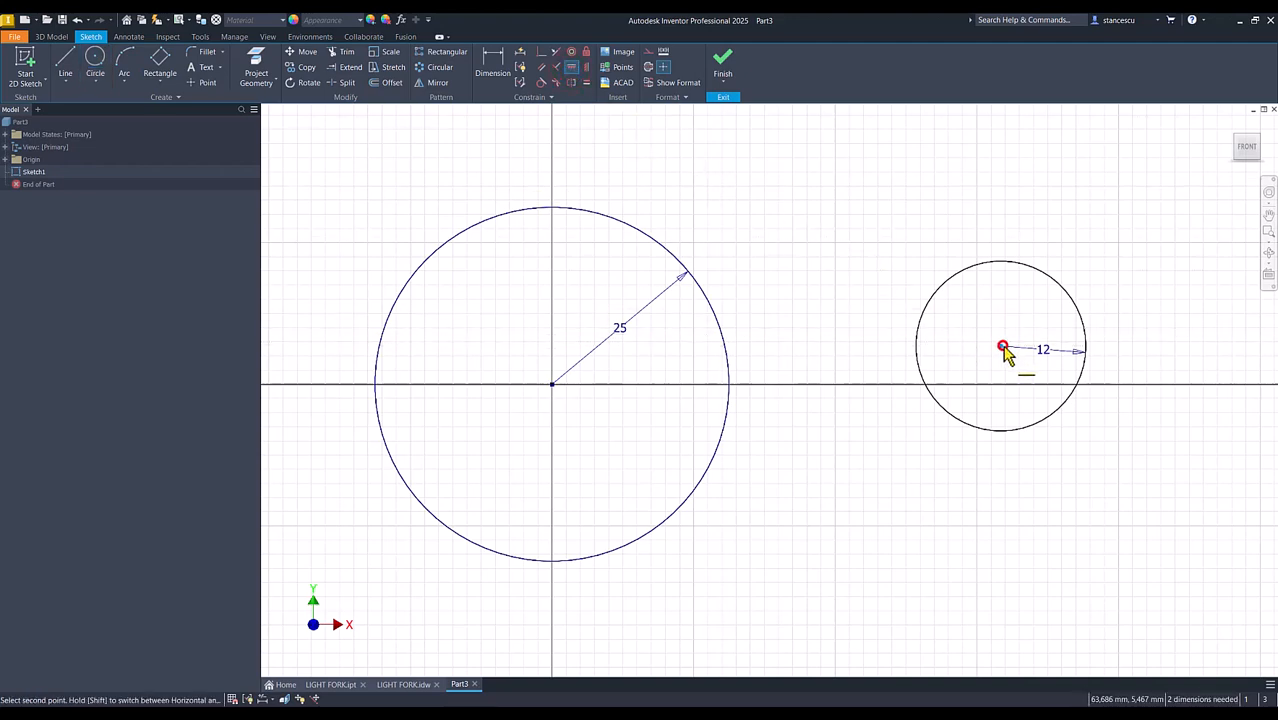
pyautogui.click(553, 386)
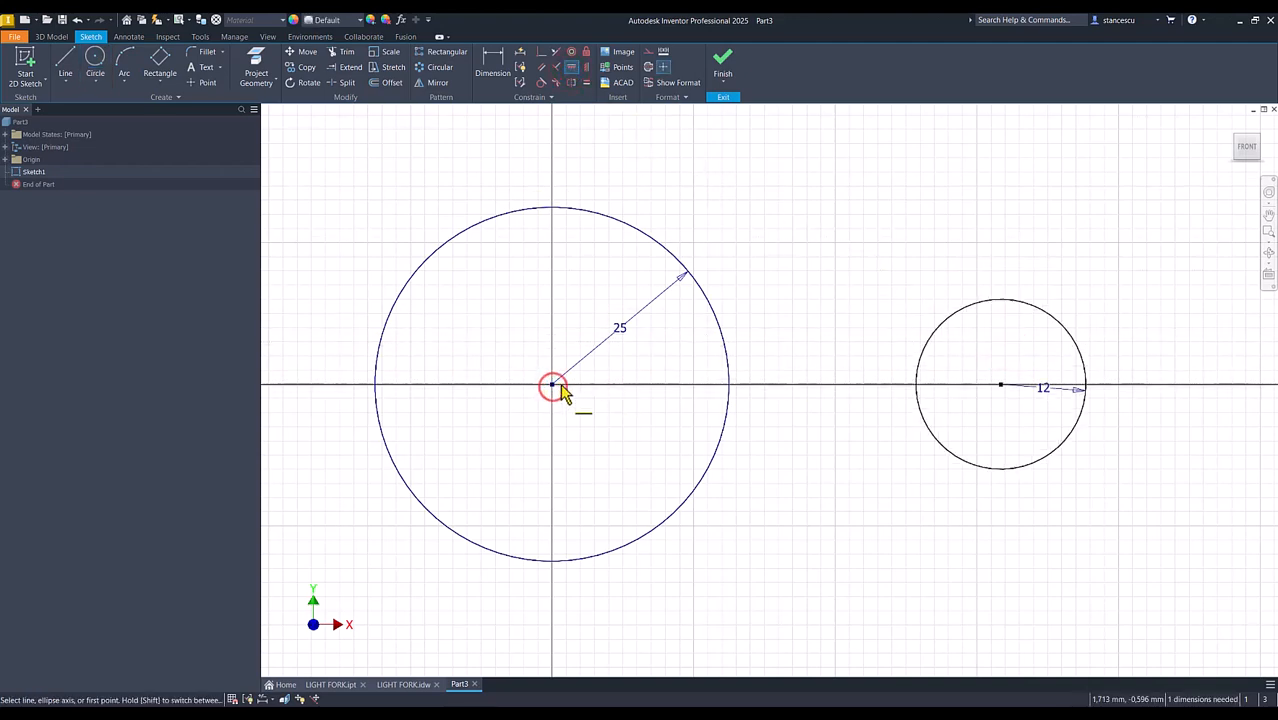
# Step: Dimension the horizontal distance between the two circles' centres as 100 mm, placed below them
pyautogui.click(492, 66)
pyautogui.click(641, 233)
pyautogui.click(956, 313)
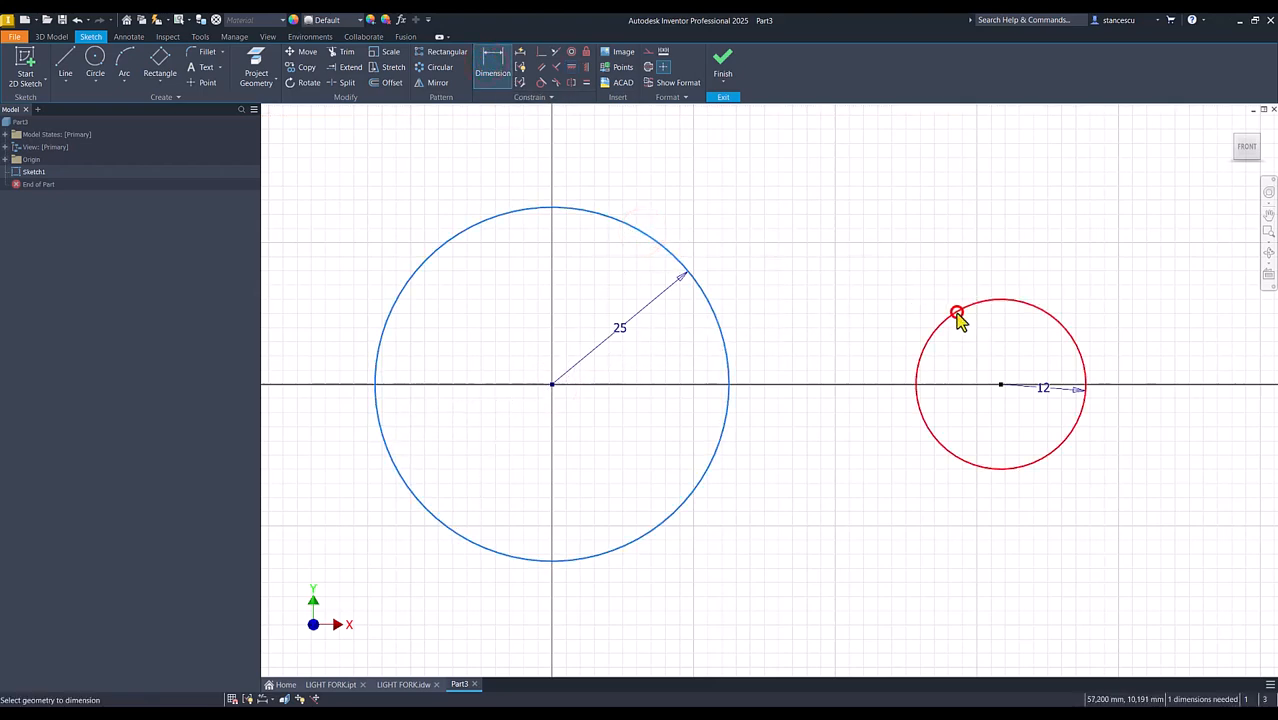
pyautogui.click(809, 619)
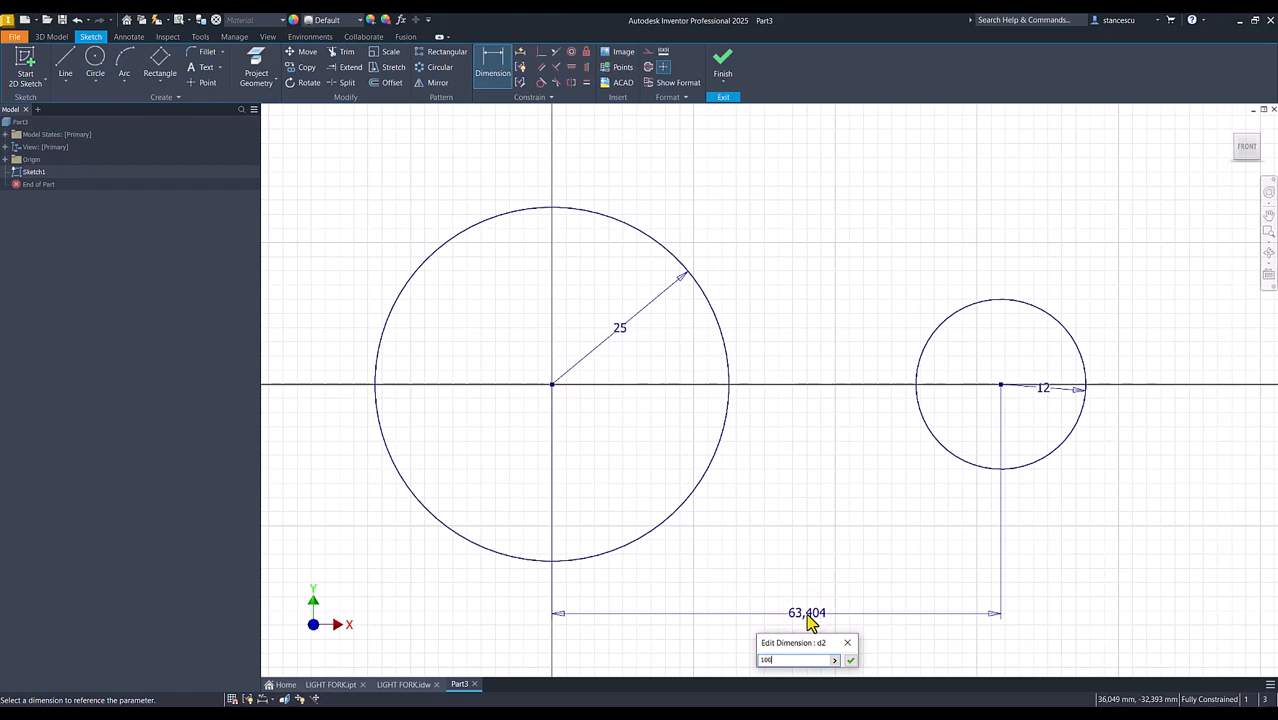
pyautogui.write('100')
pyautogui.press('Return')
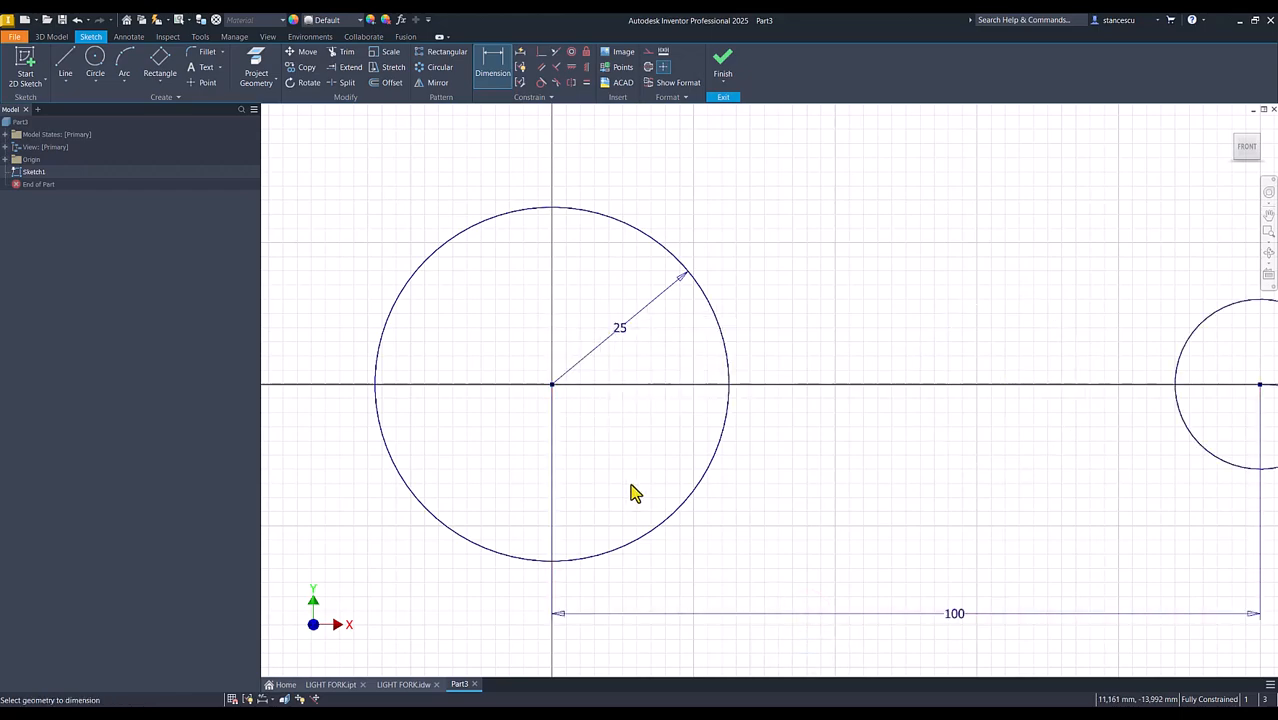
pyautogui.press('Num_Lock')
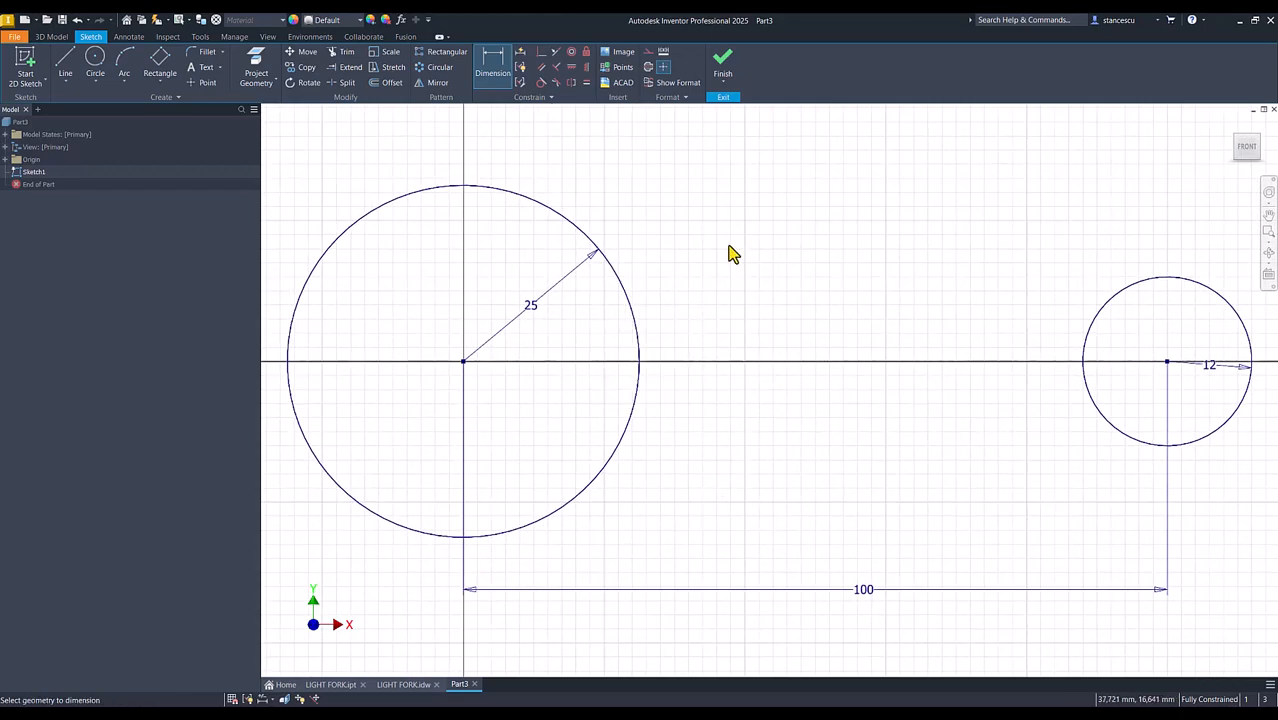
# Step: Connect the two circles with an upper and a lower tangent line, and trim the small circle's inner arc between them
pyautogui.click(67, 70)
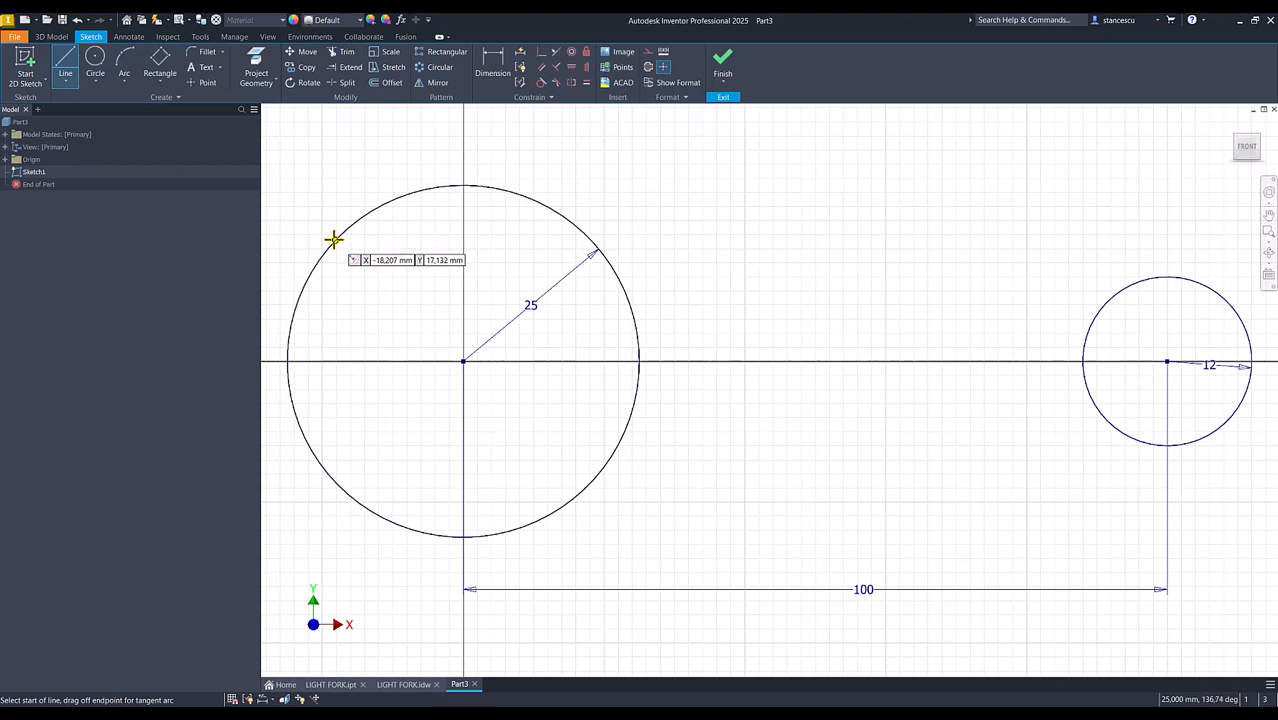
pyautogui.click(334, 239)
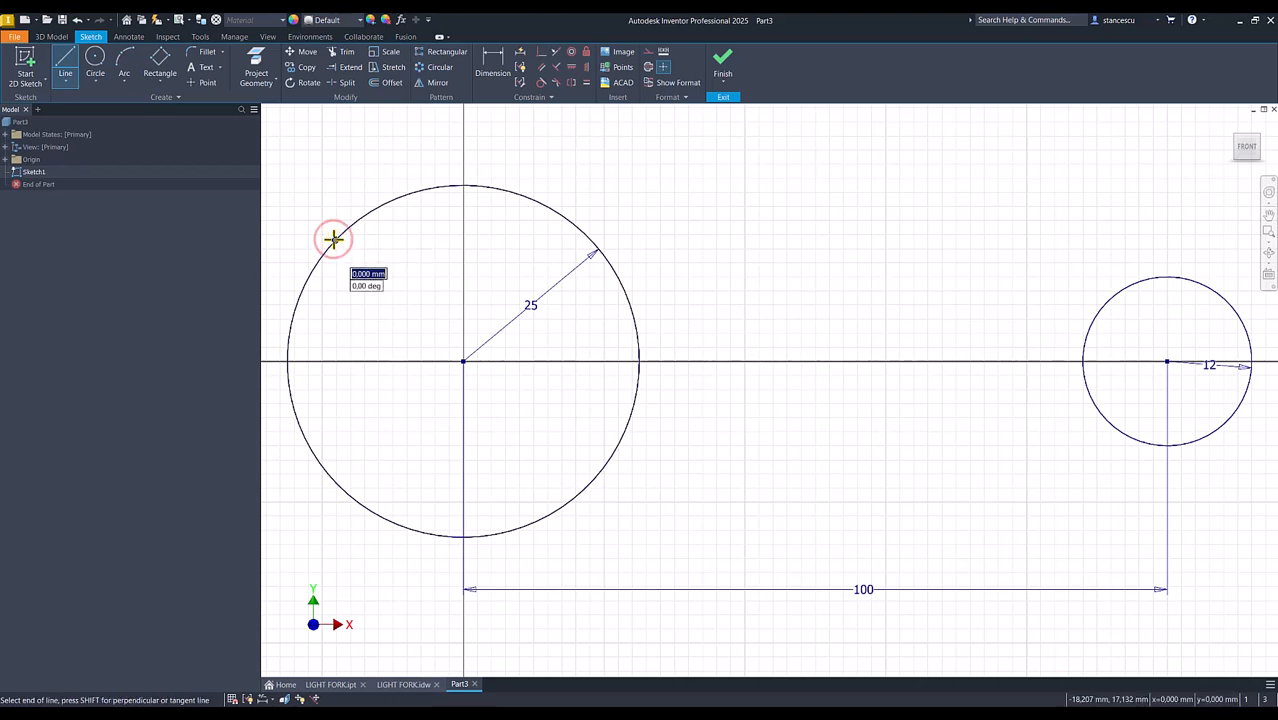
pyautogui.moveTo(334, 239); pyautogui.dragTo(1182, 275)
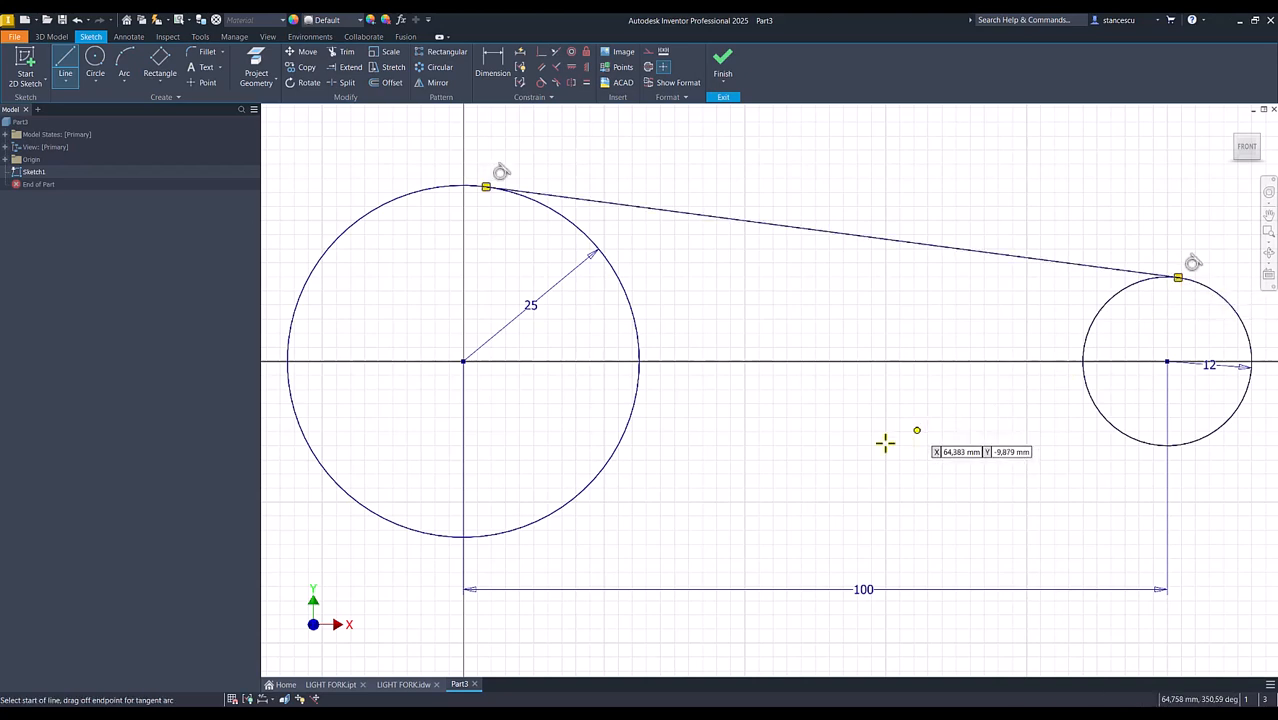
pyautogui.moveTo(497, 535); pyautogui.dragTo(1181, 442)
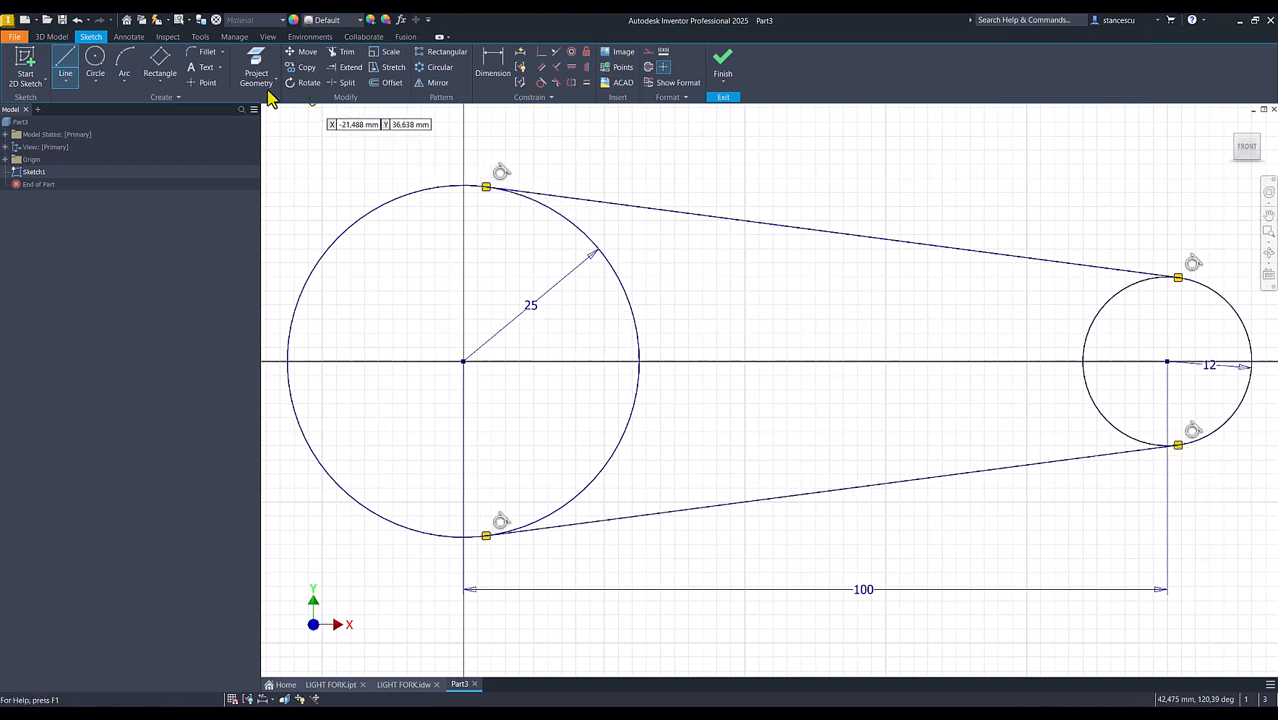
pyautogui.click(345, 54)
pyautogui.click(1084, 338)
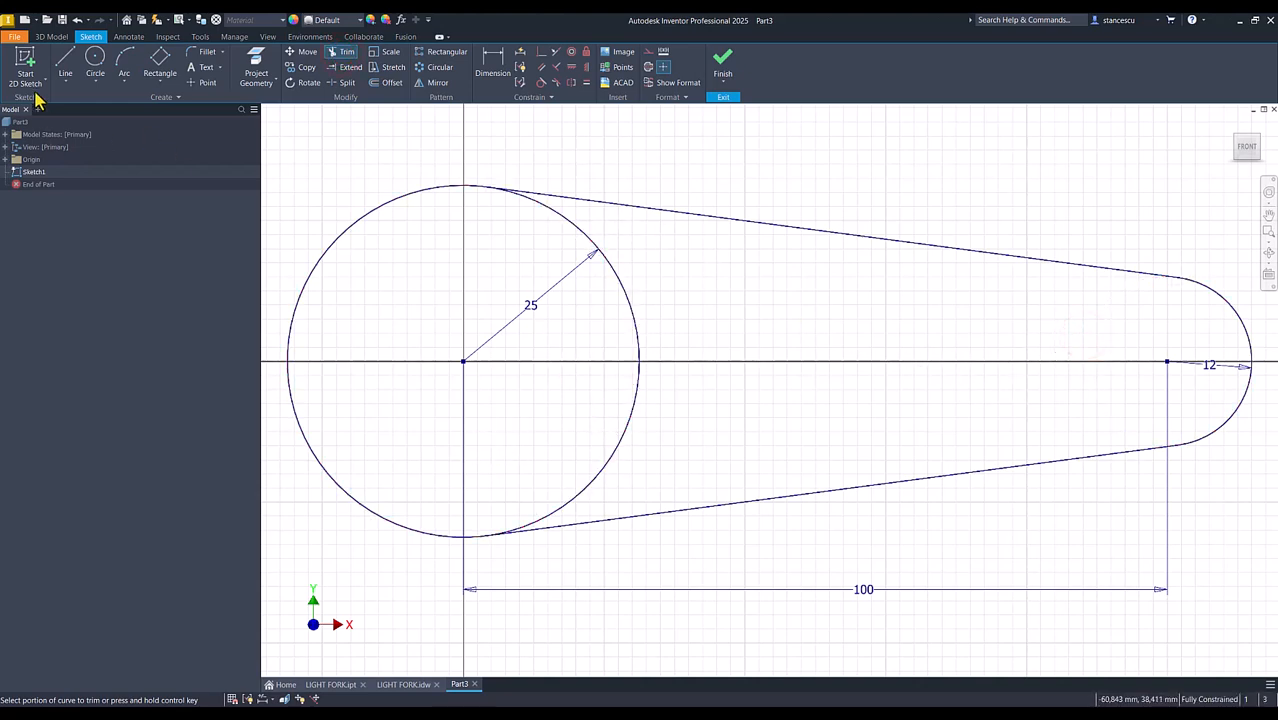
# Step: Sketch the inner pocket outline from the large circle as two lines parallel to the outer tangents, joined by an arc of about 6 mm radius
pyautogui.click(422, 686)
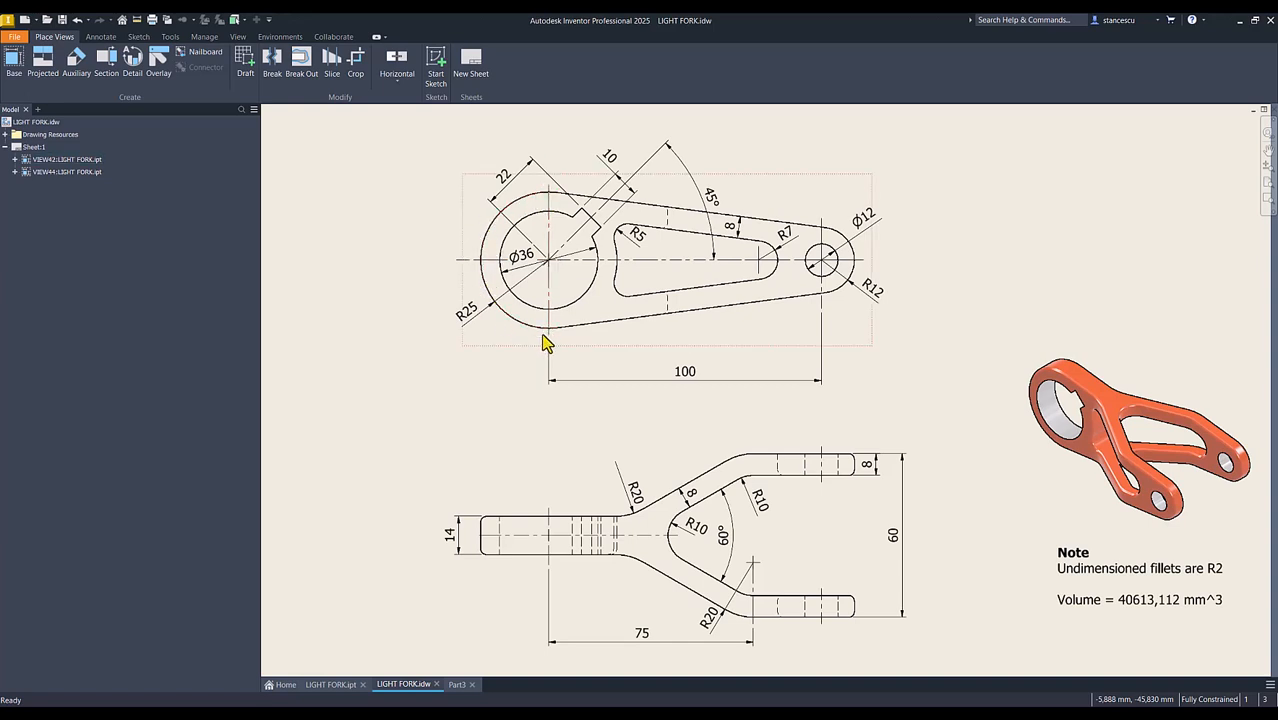
pyautogui.click(457, 685)
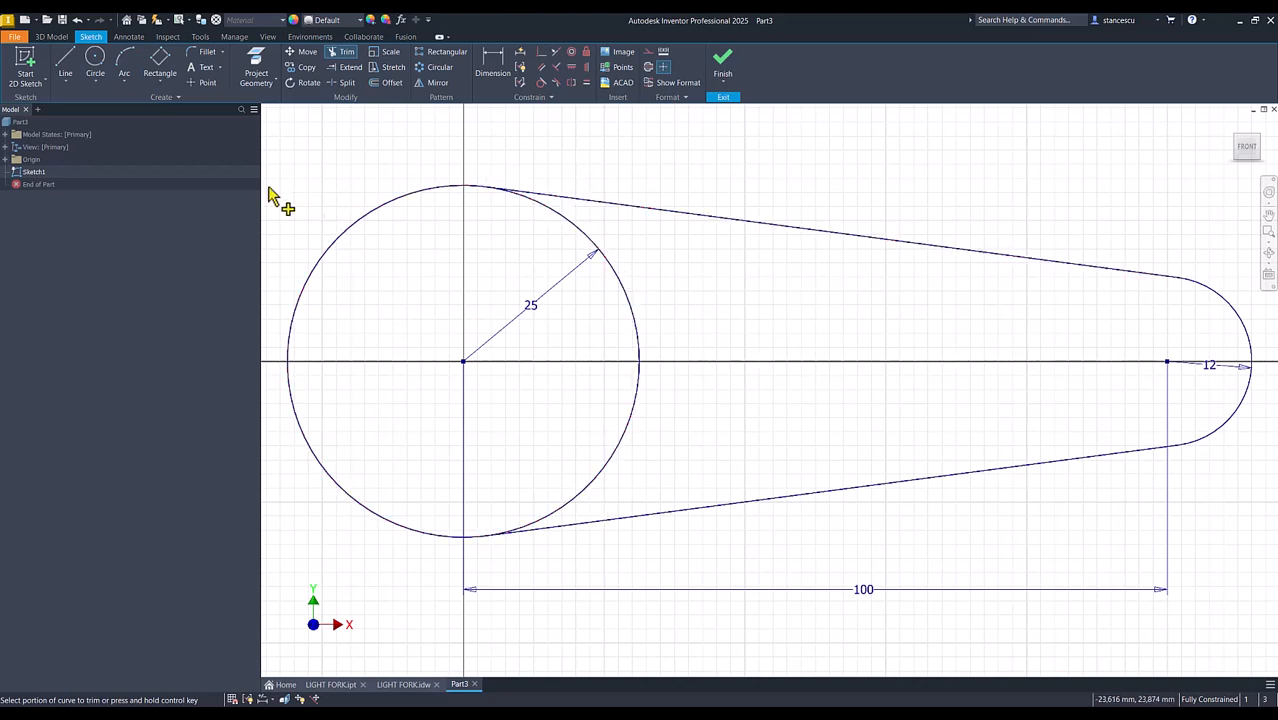
pyautogui.click(62, 76)
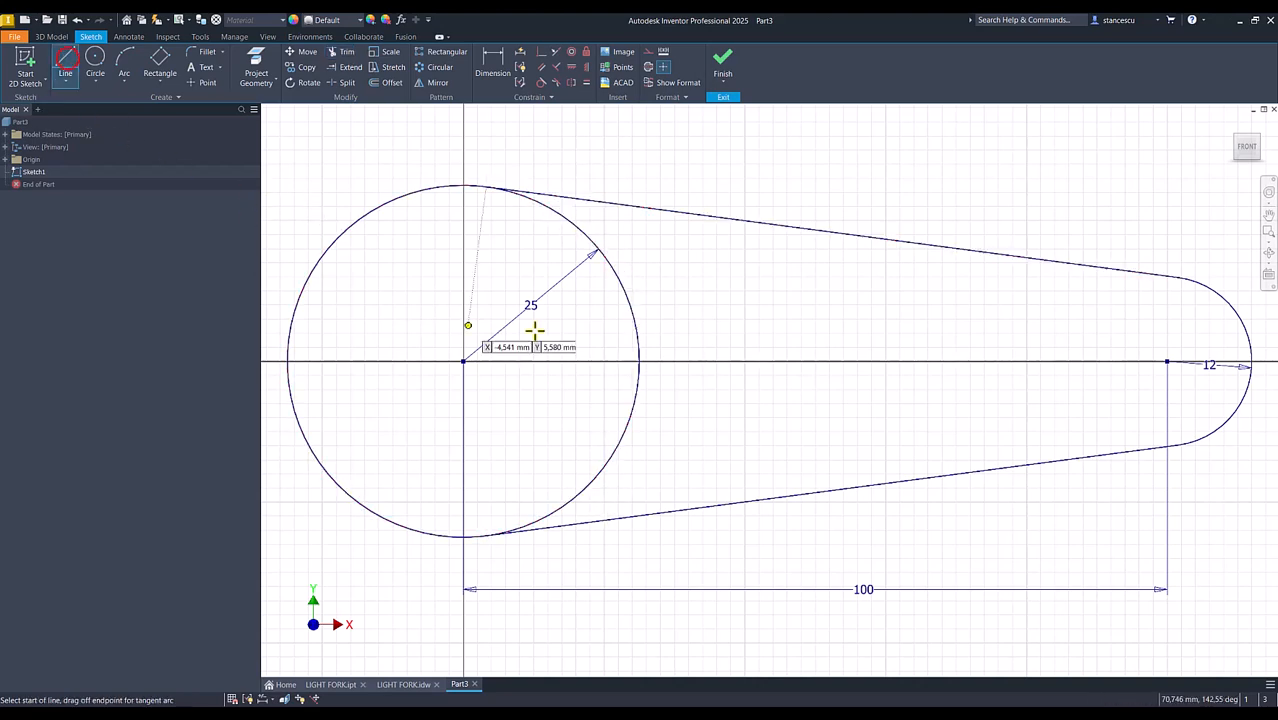
pyautogui.click(606, 259)
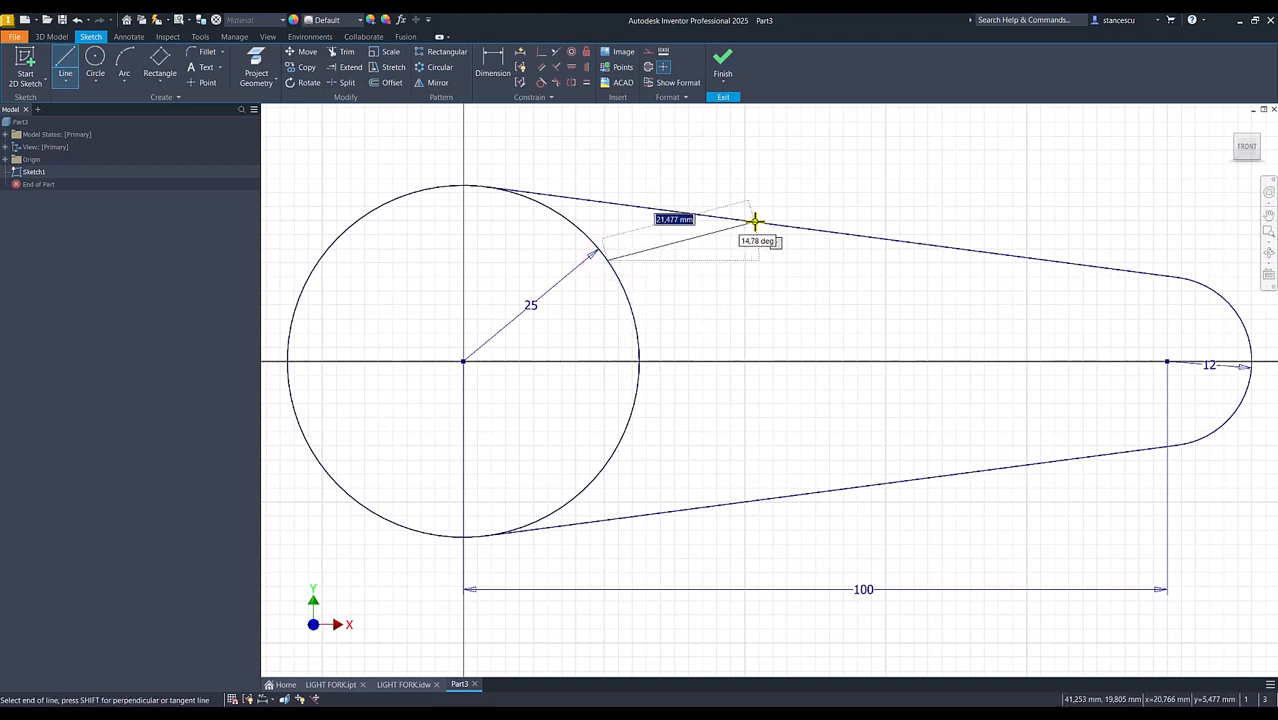
pyautogui.click(1024, 315)
pyautogui.moveTo(1024, 315); pyautogui.dragTo(1062, 346)
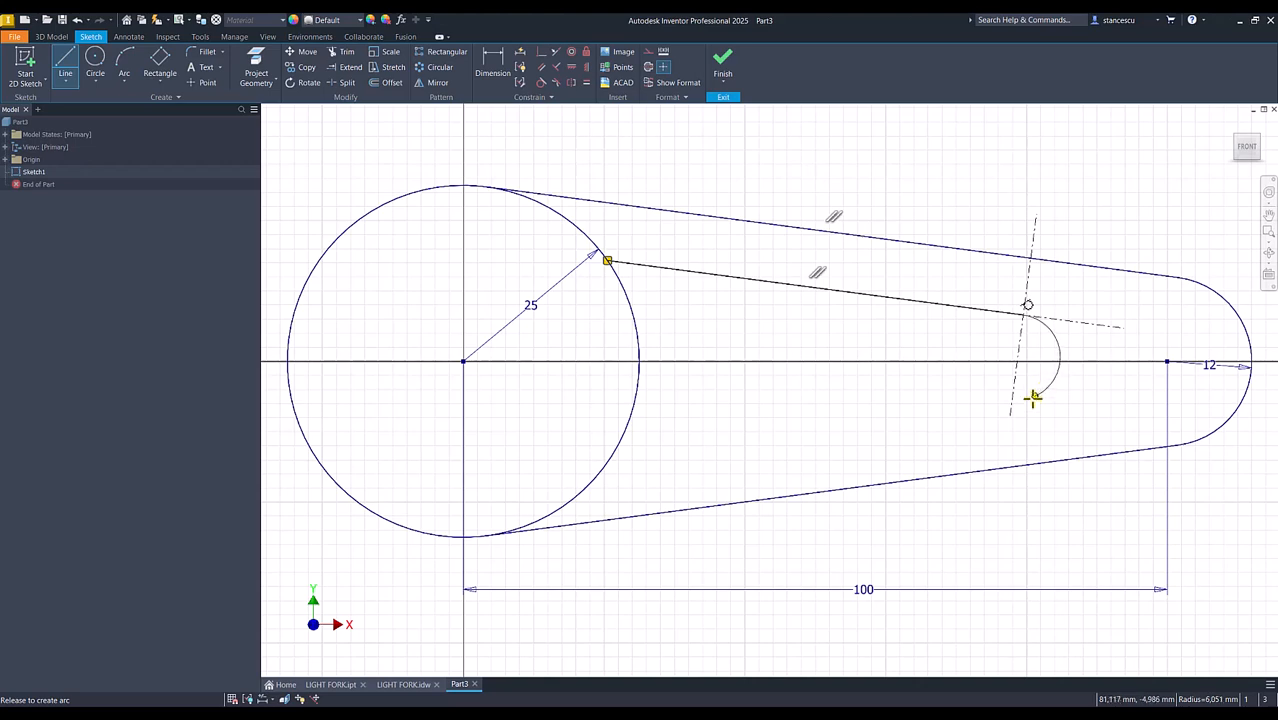
pyautogui.moveTo(1029, 400); pyautogui.dragTo(1029, 400)
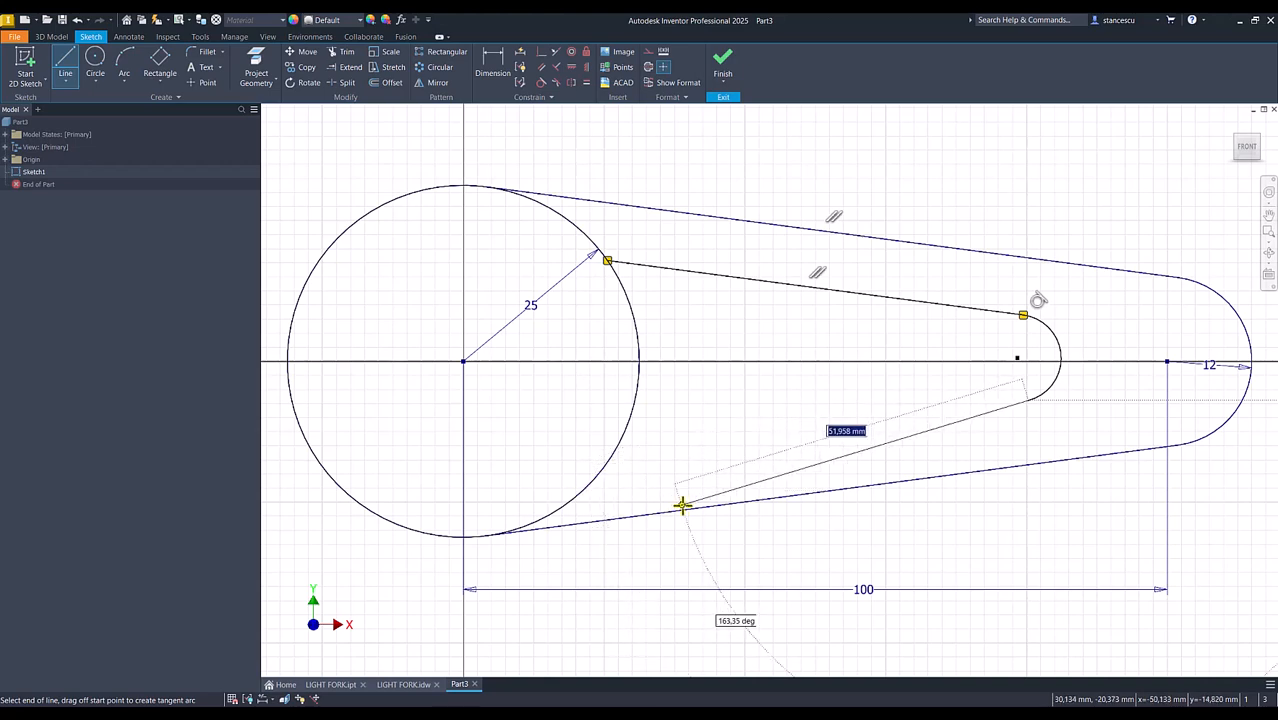
pyautogui.click(613, 456)
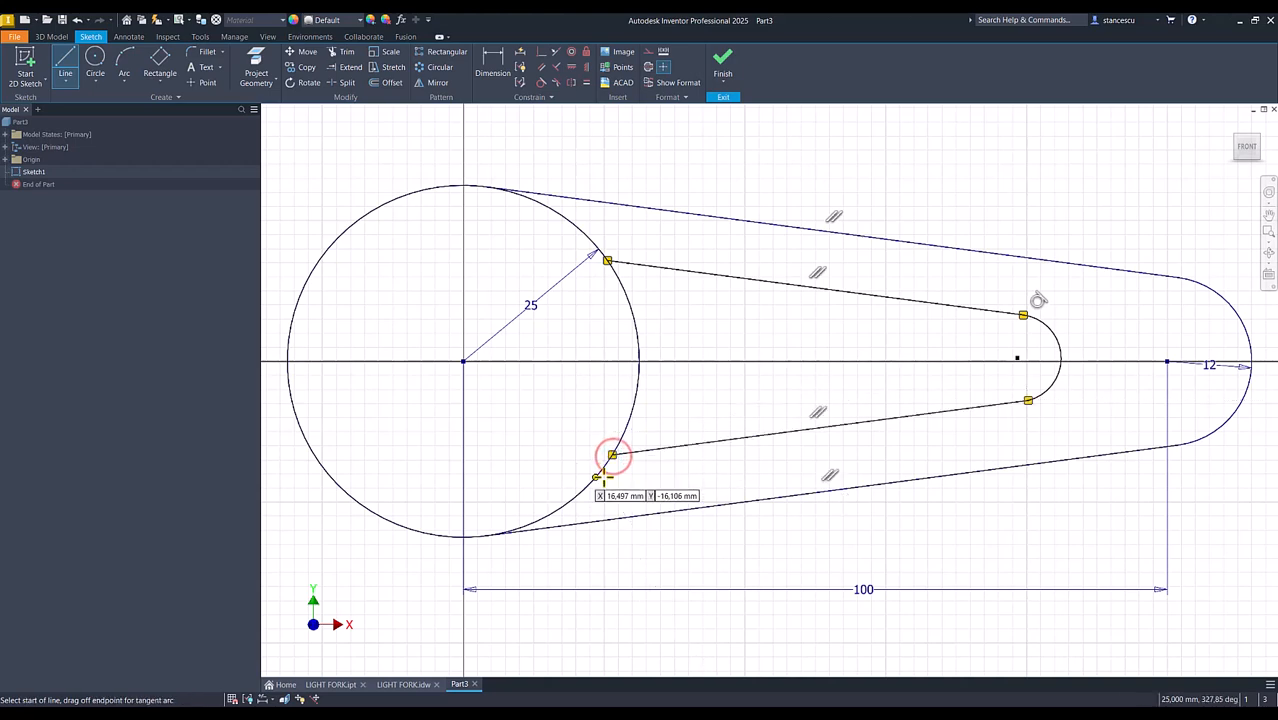
# Step: Constrain the lower inner line tangent to the pocket's end arc
pyautogui.click(541, 84)
pyautogui.click(969, 410)
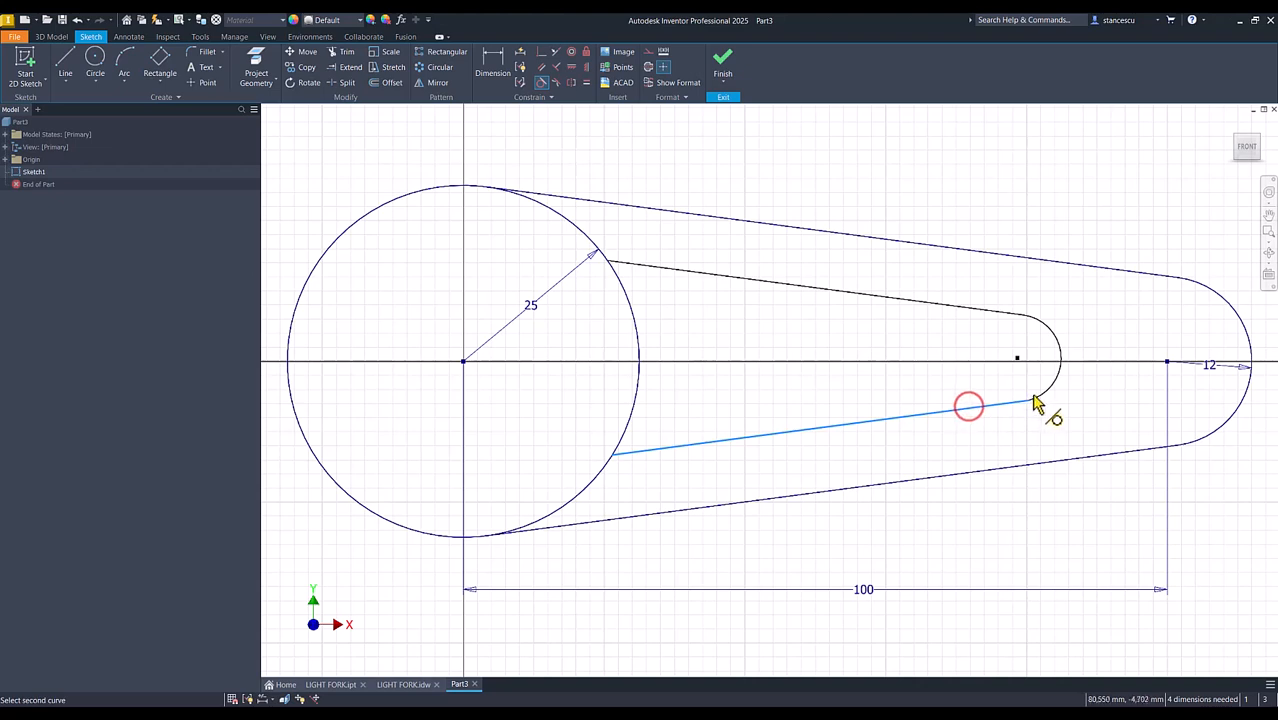
pyautogui.click(1038, 390)
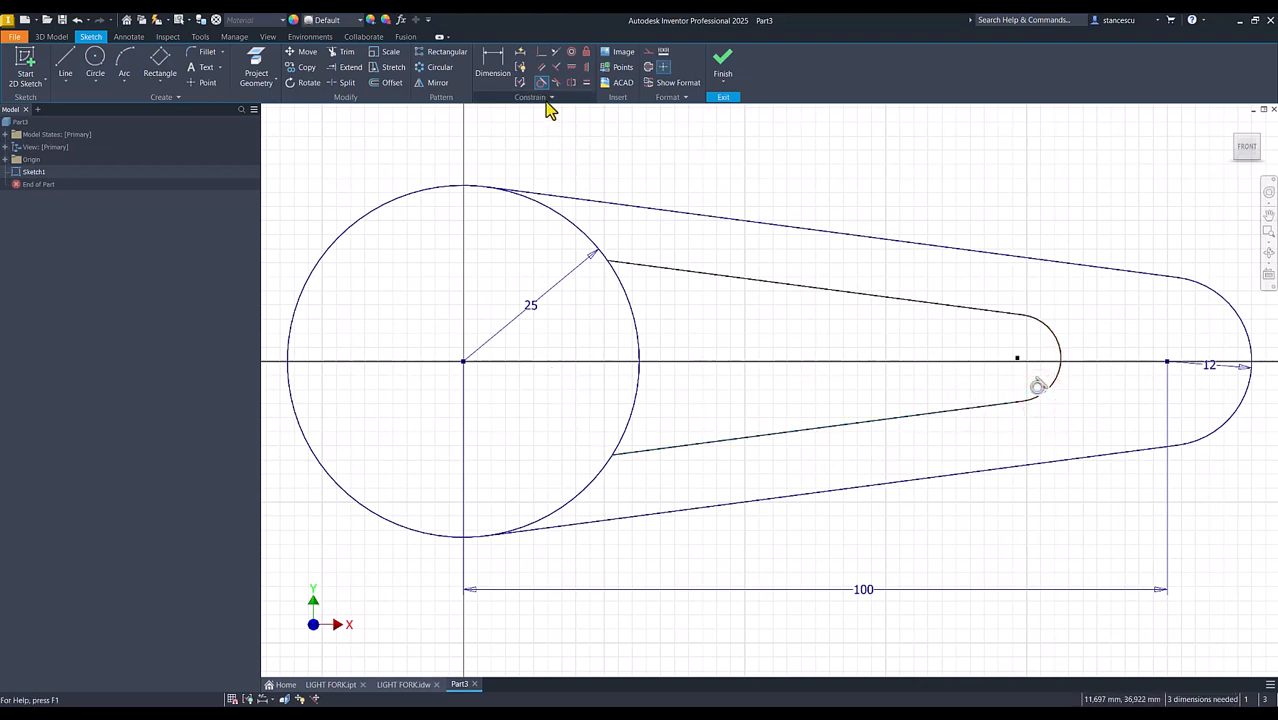
# Step: Apply a horizontal constraint between the pocket end arc's centre and the large circle's centre
pyautogui.click(572, 67)
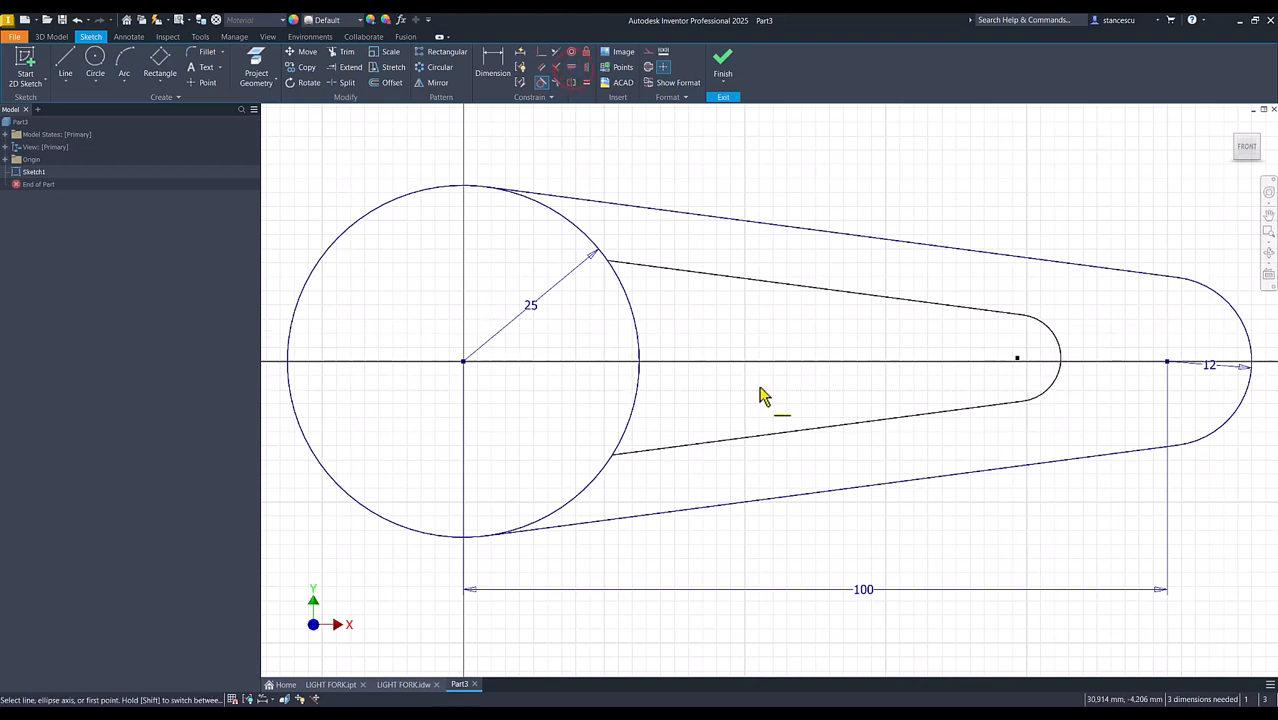
pyautogui.click(1017, 359)
pyautogui.click(463, 361)
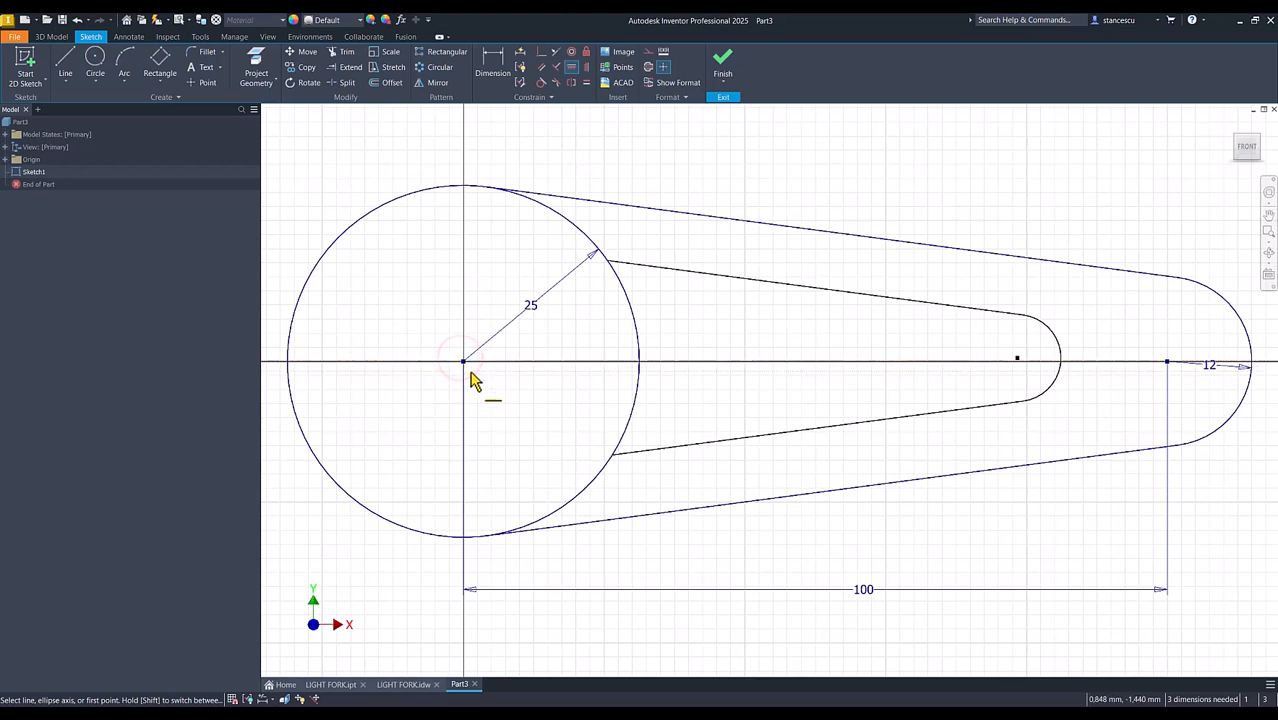
# Step: Align the pocket end arc's centre horizontally with the large circle's centre and set the arc's radius to 7 mm
pyautogui.click(1017, 361)
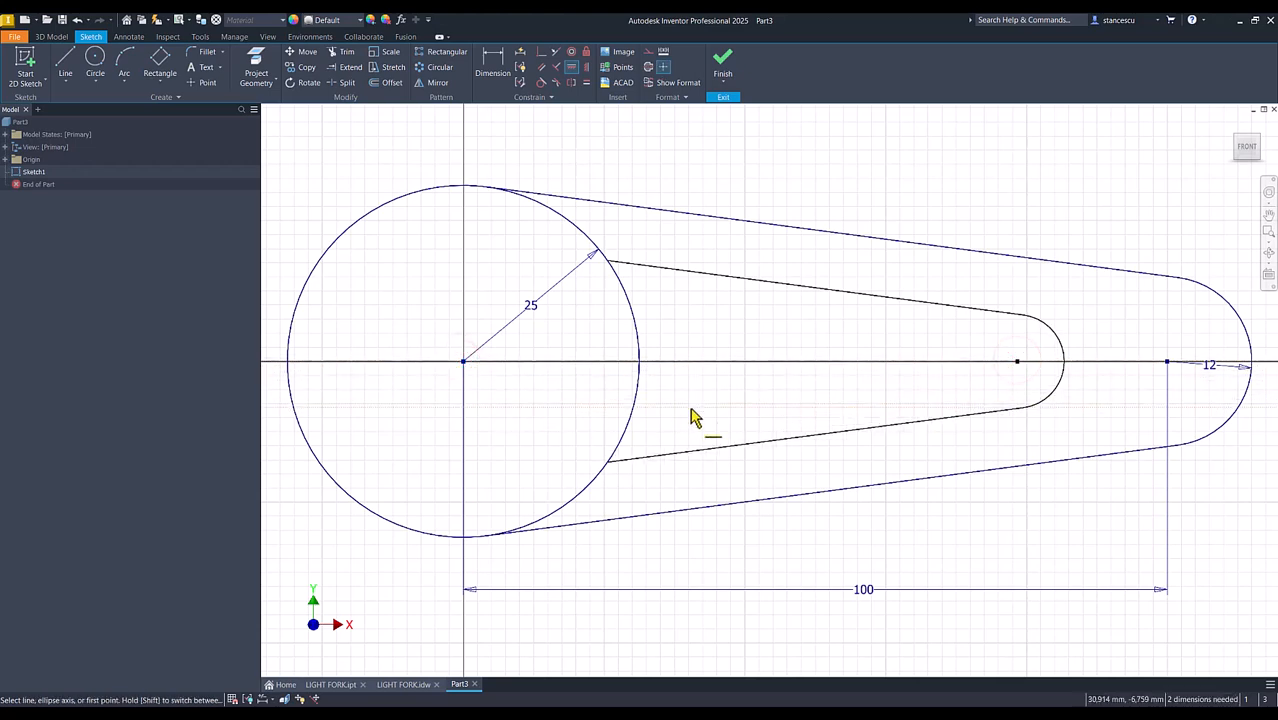
pyautogui.click(490, 76)
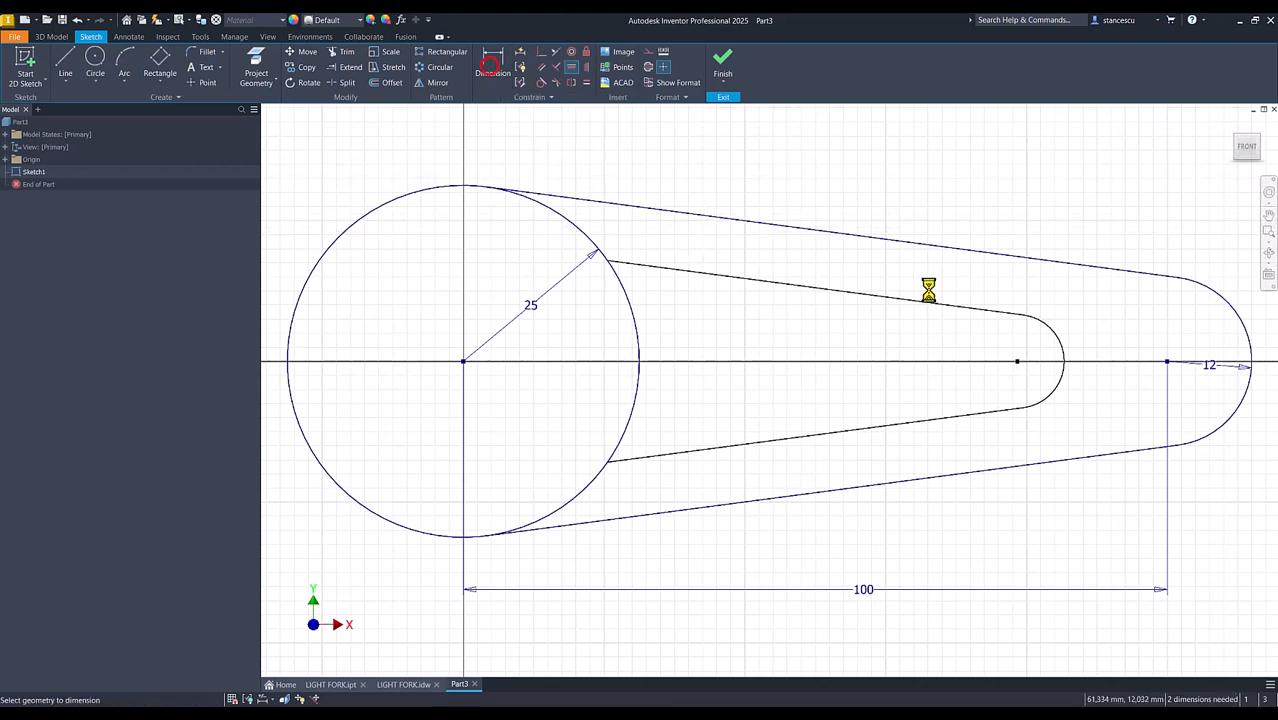
pyautogui.click(1055, 332)
pyautogui.click(1066, 322)
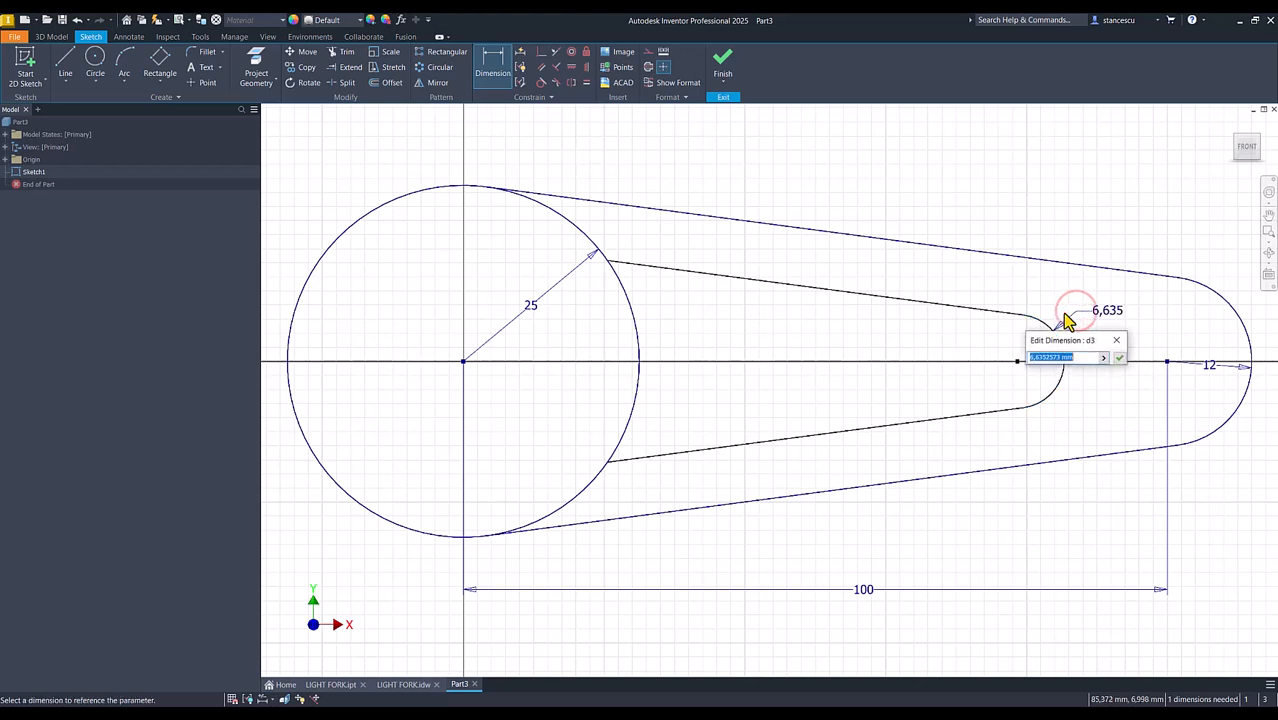
pyautogui.write('7')
pyautogui.press('Return')
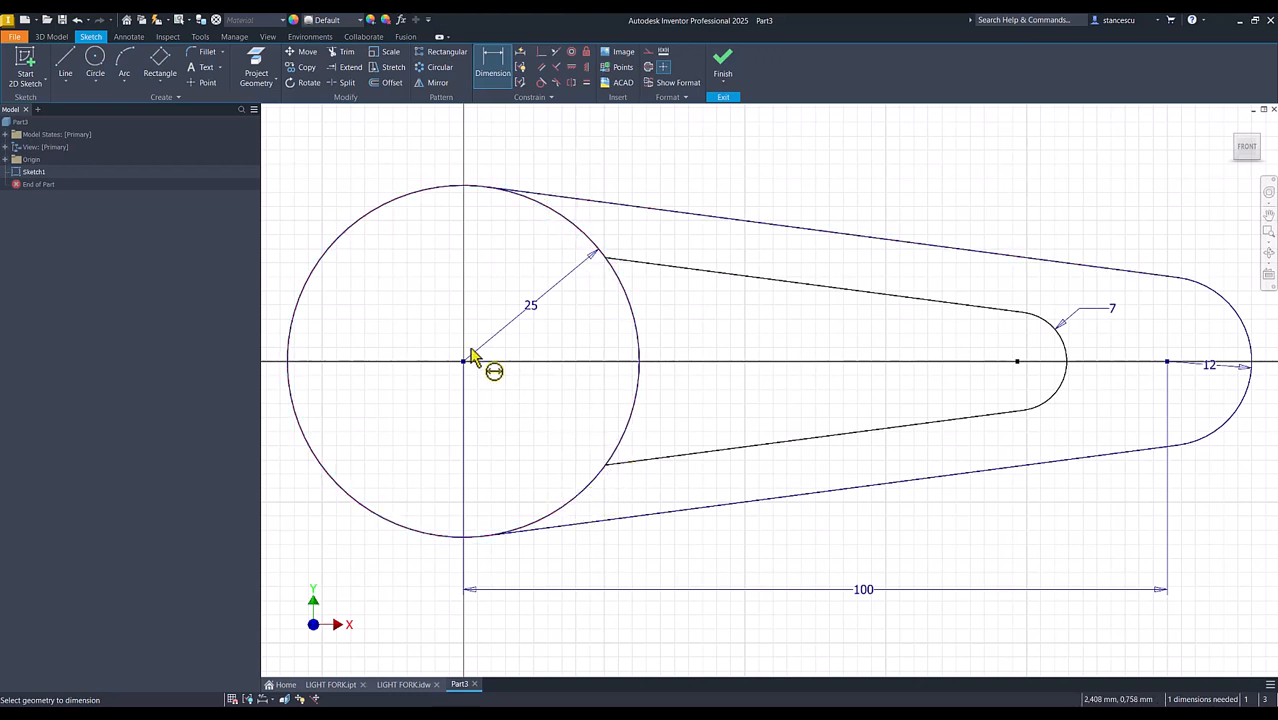
pyautogui.press('Escape')
# Step: Move the large circle's radius dimension away from the arm and split the circle where the outer tangents and the pocket lines meet it
pyautogui.moveTo(540, 318); pyautogui.dragTo(370, 260)
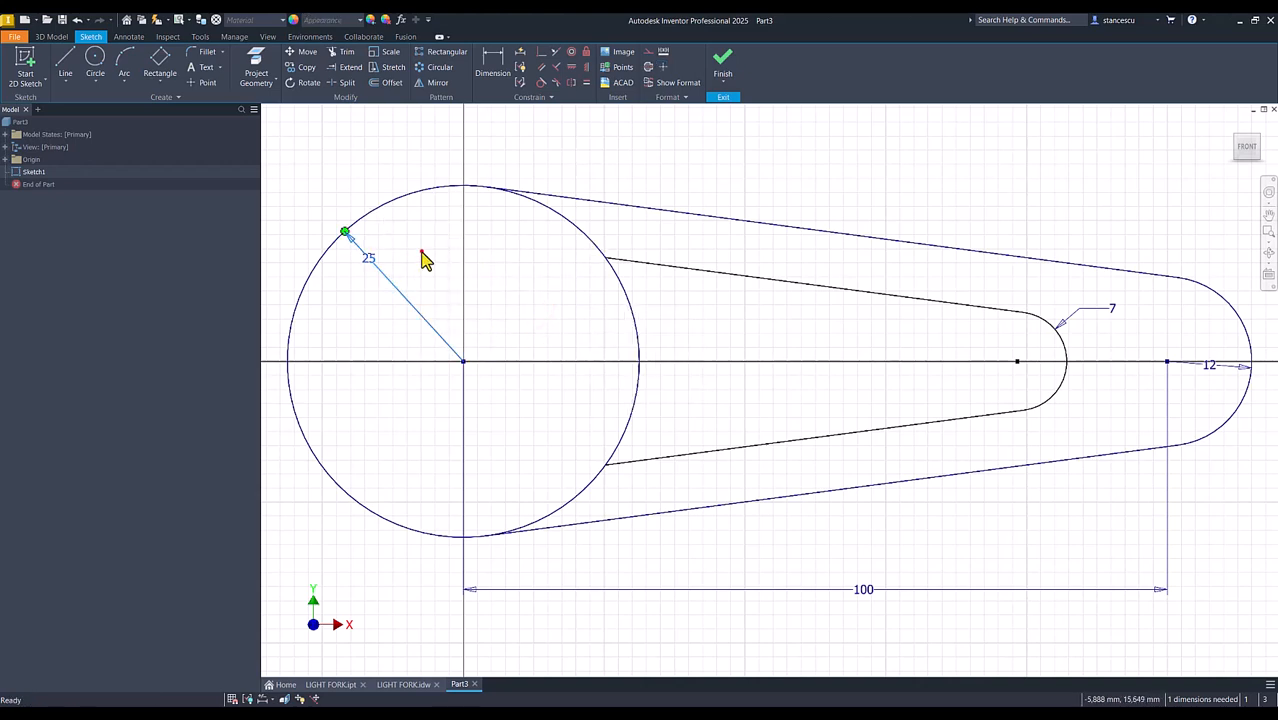
pyautogui.click(347, 83)
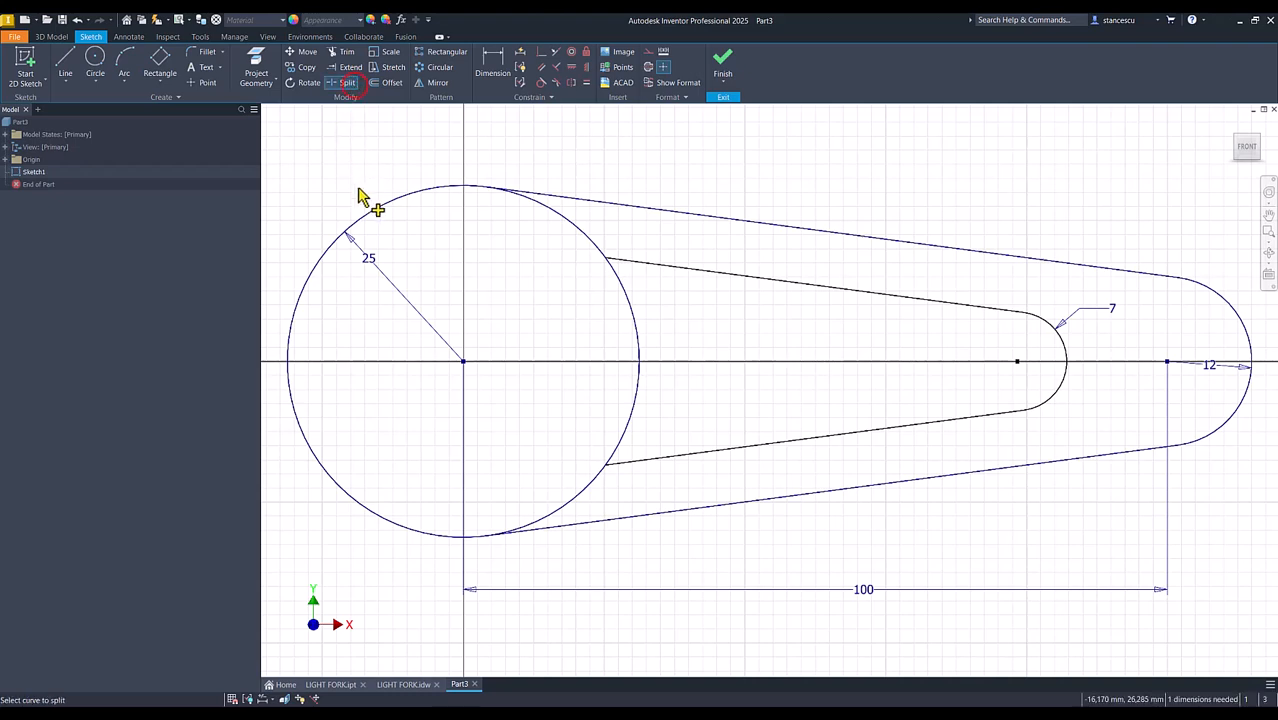
pyautogui.click(555, 220)
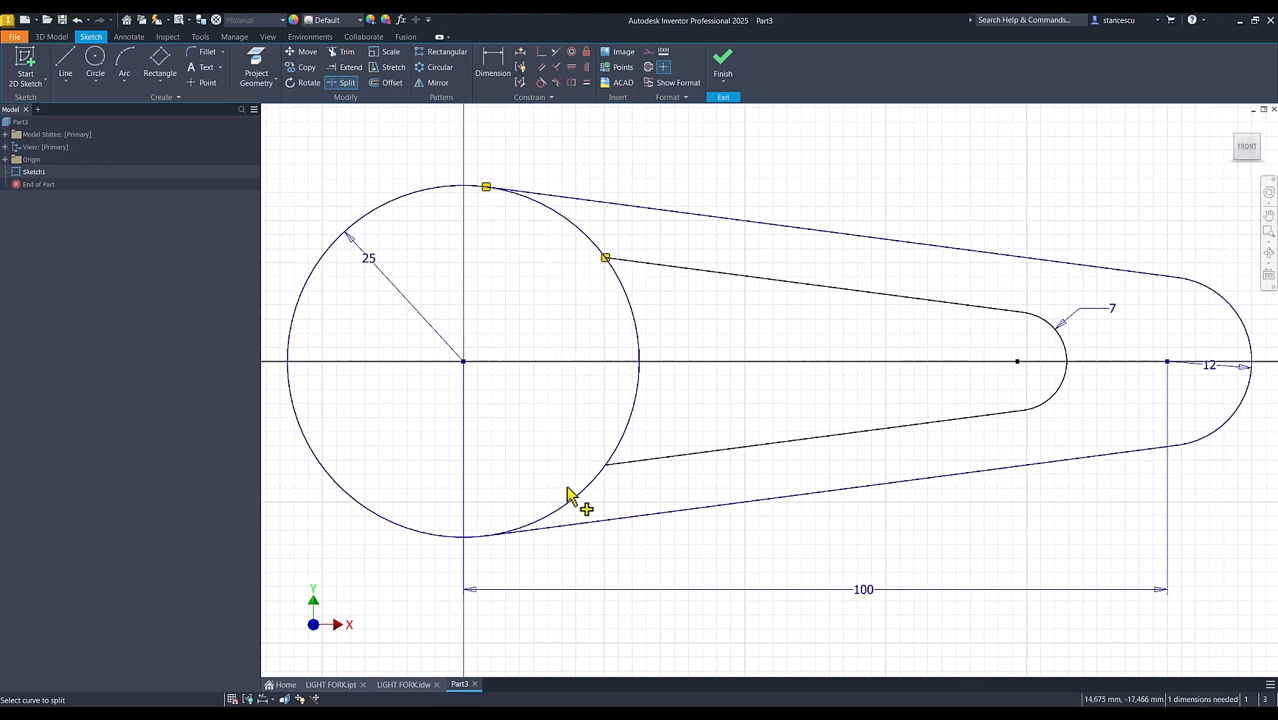
pyautogui.click(530, 530)
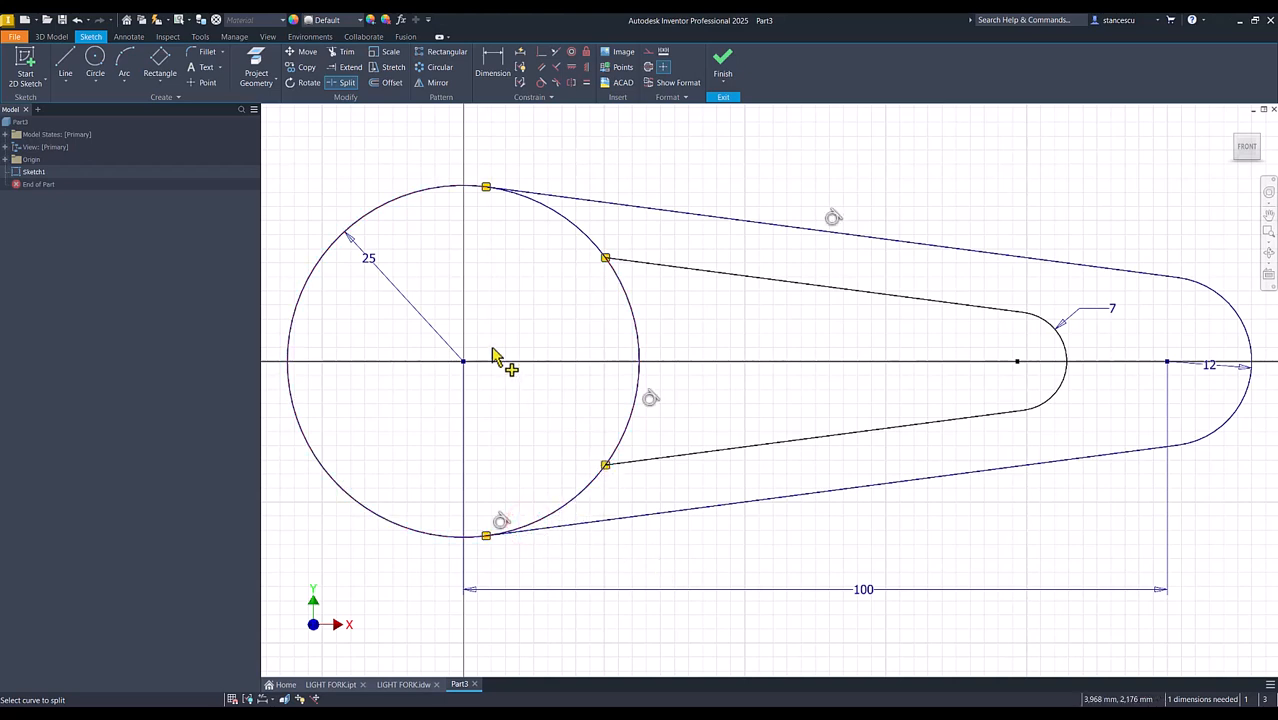
pyautogui.press('Escape')
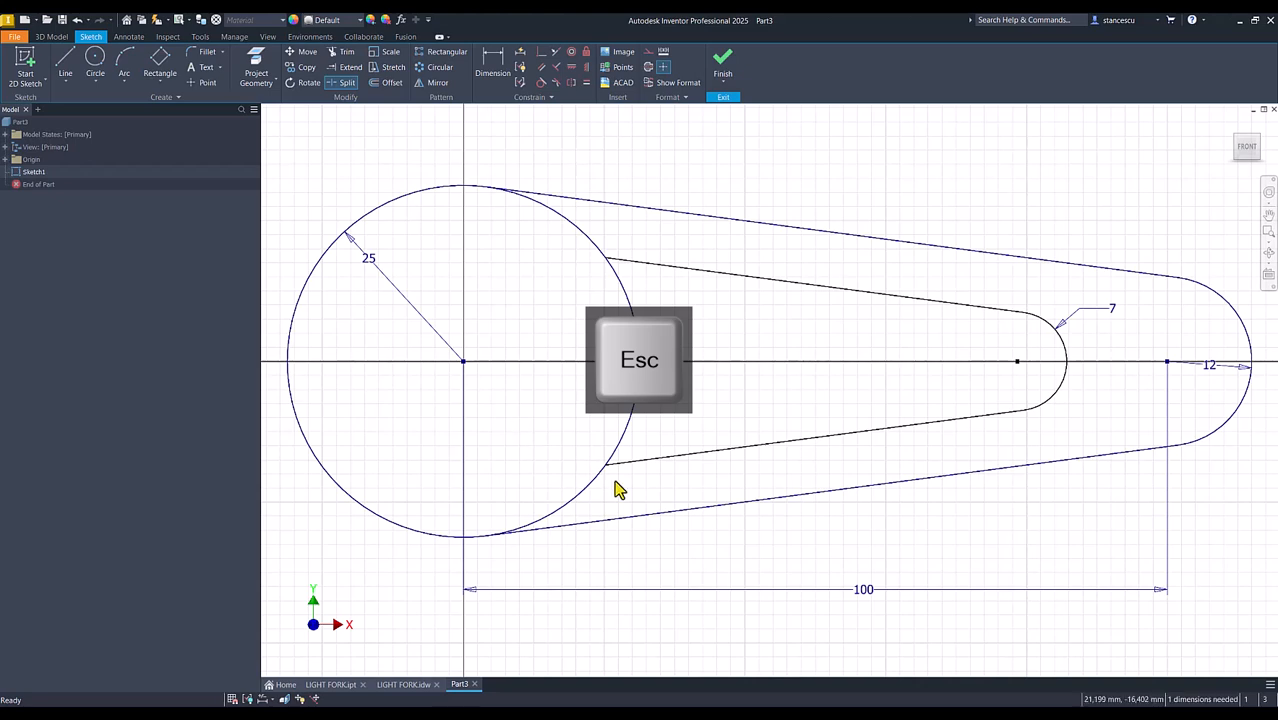
pyautogui.click(612, 480)
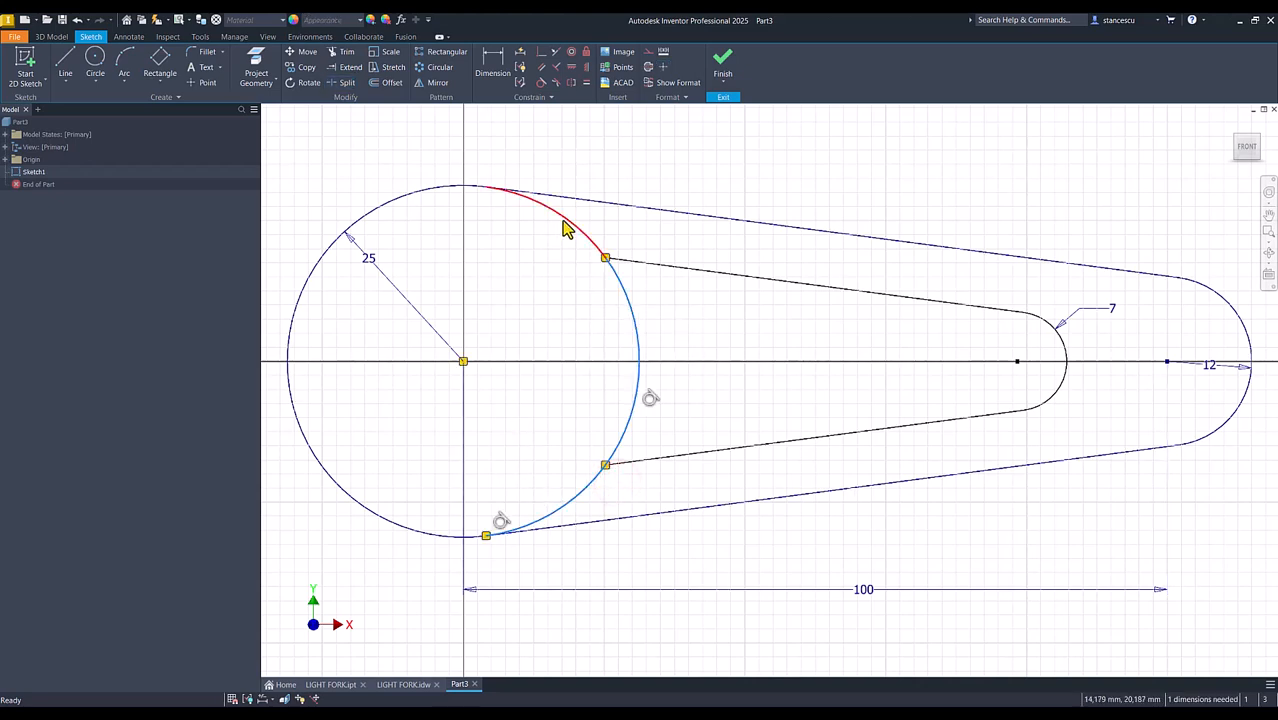
pyautogui.click(567, 438)
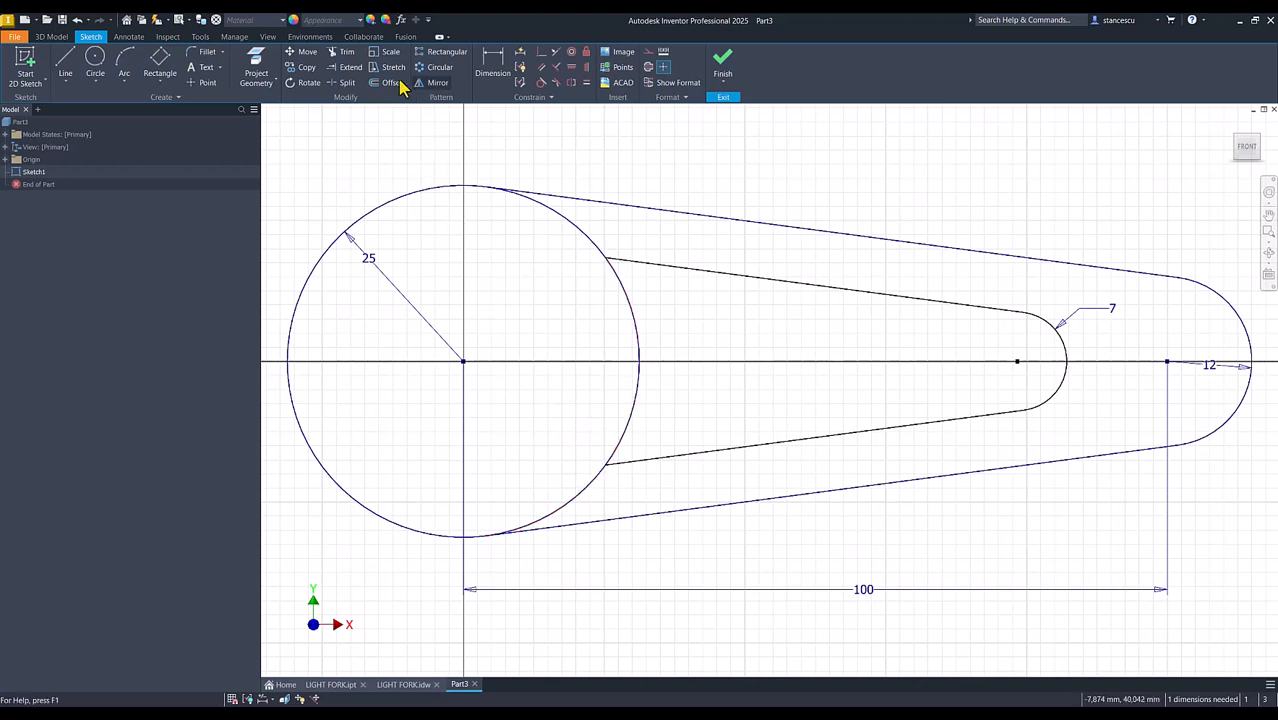
pyautogui.click(345, 83)
pyautogui.click(614, 461)
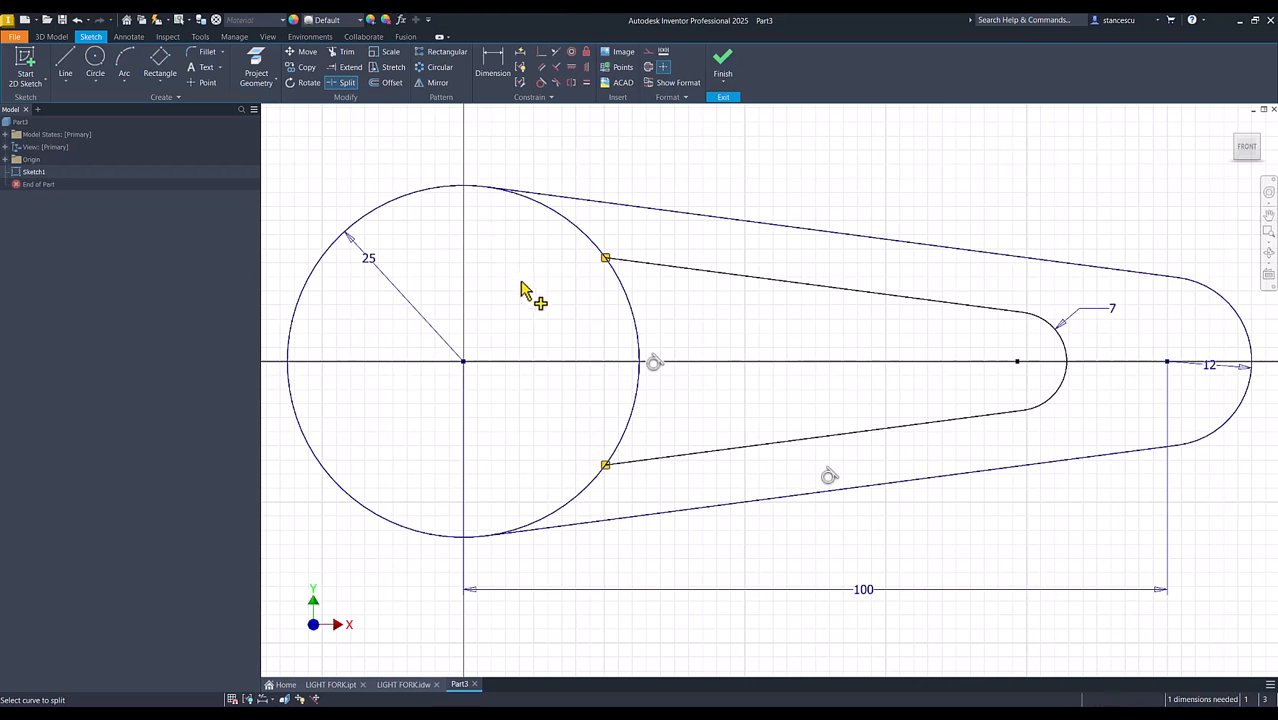
pyautogui.press('Escape')
# Step: Convert the upper and lower circle arcs between the outer tangents and the pocket lines to construction geometry
pyautogui.moveTo(576, 213); pyautogui.dragTo(524, 516)
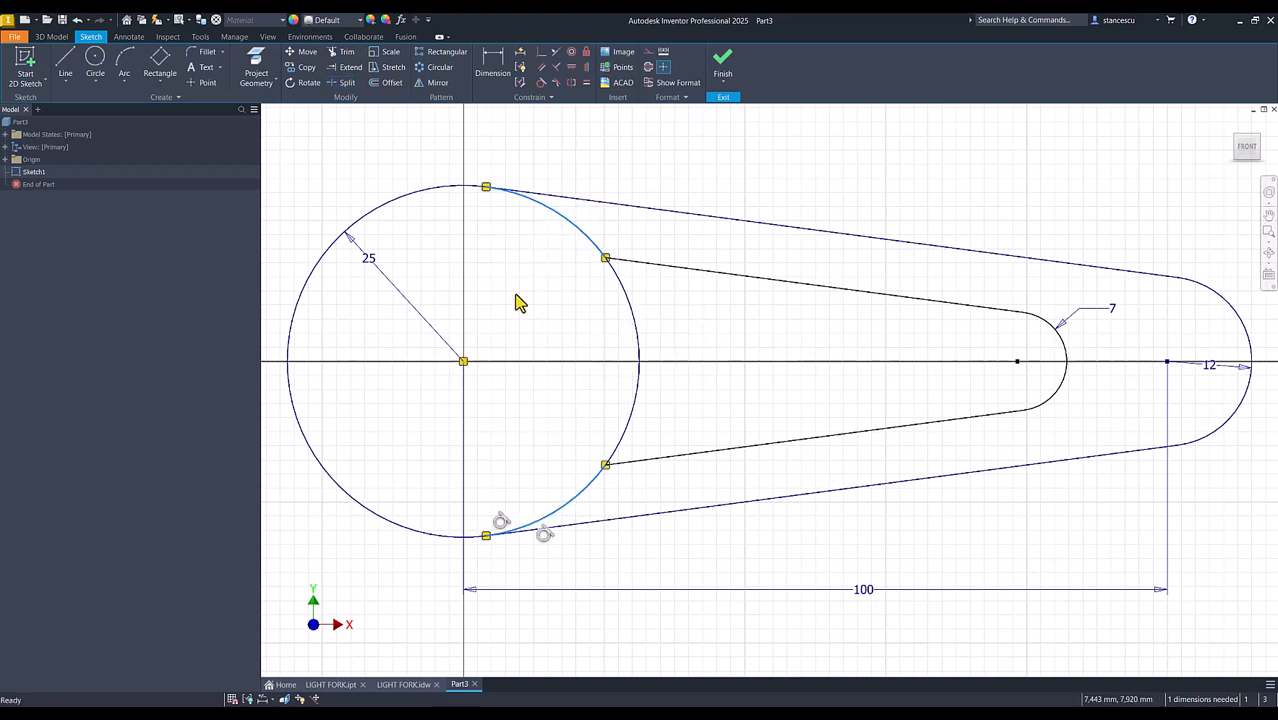
pyautogui.rightClick(516, 283)
pyautogui.click(568, 275)
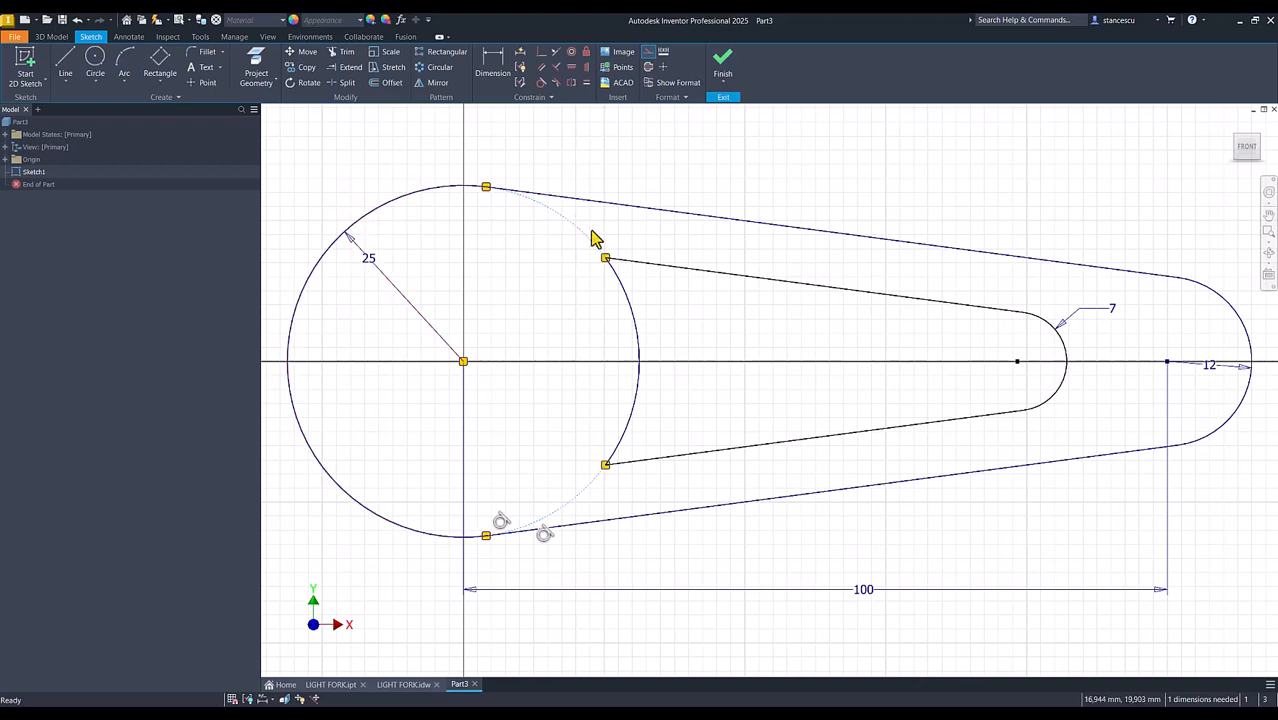
pyautogui.click(546, 300)
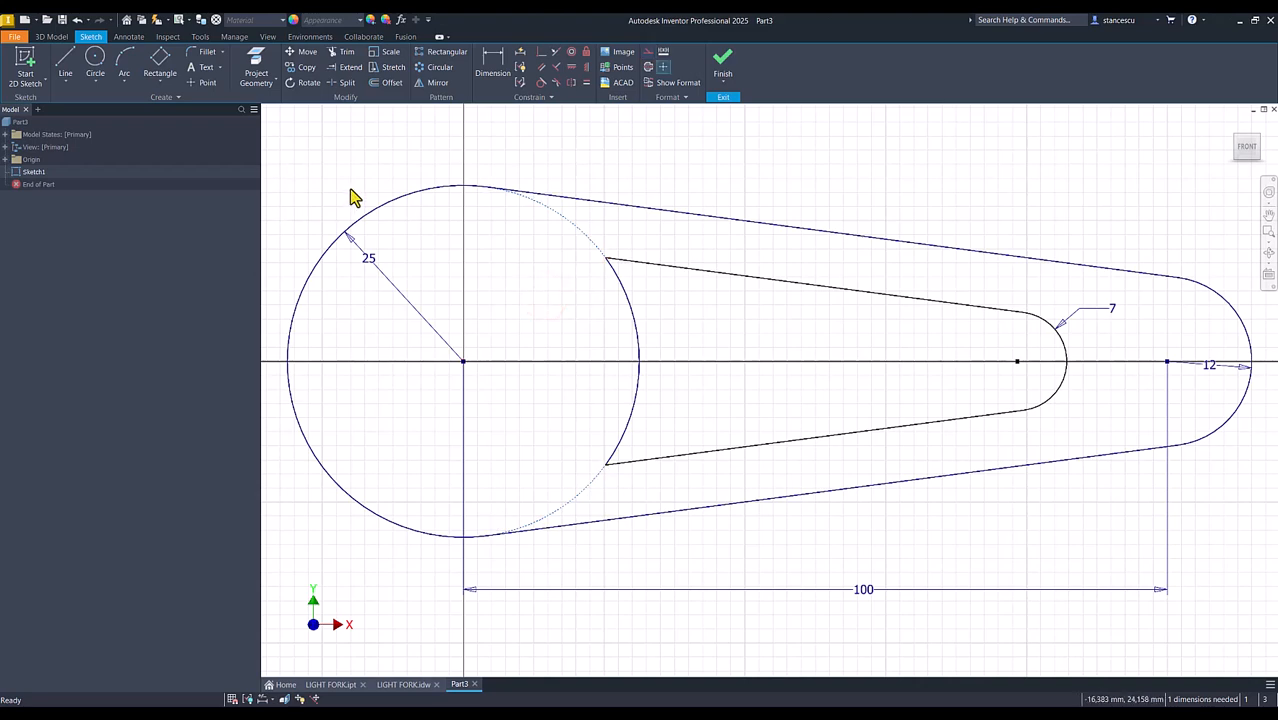
# Step: Fillet the pocket's two corners where its lines meet the large circle's arc with a 5 mm radius
pyautogui.click(209, 57)
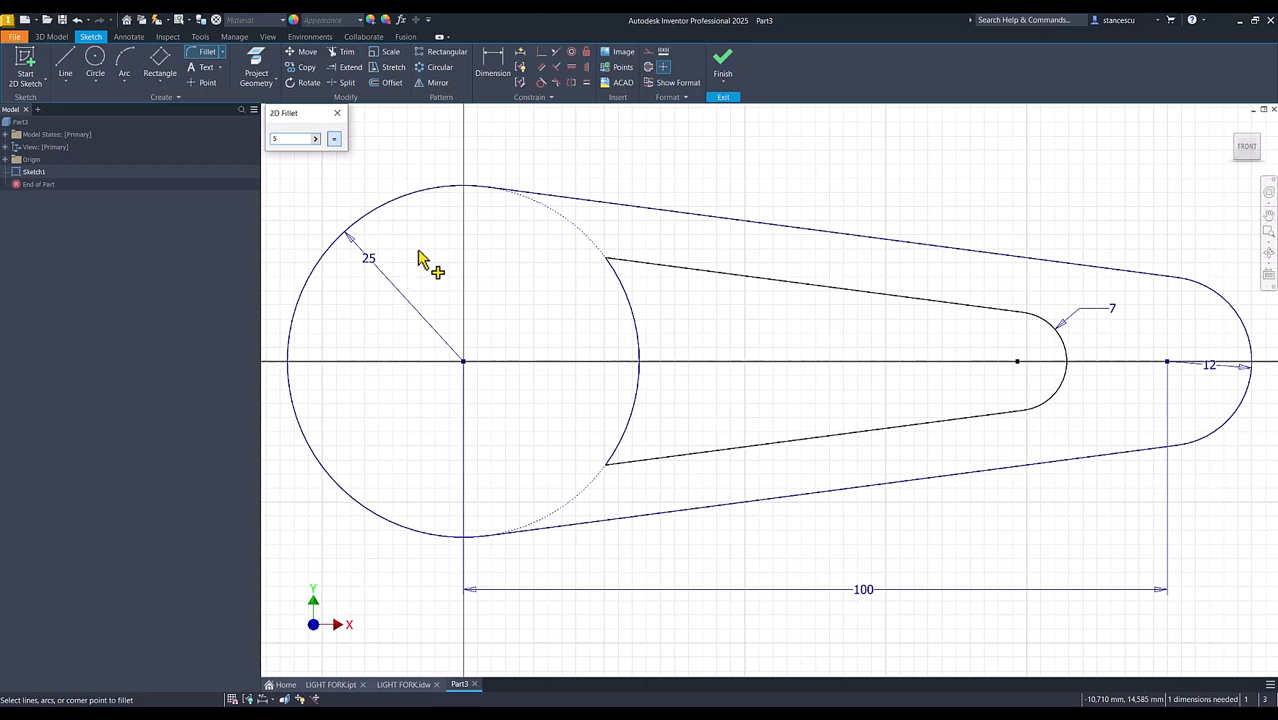
pyautogui.click(624, 288)
pyautogui.click(642, 267)
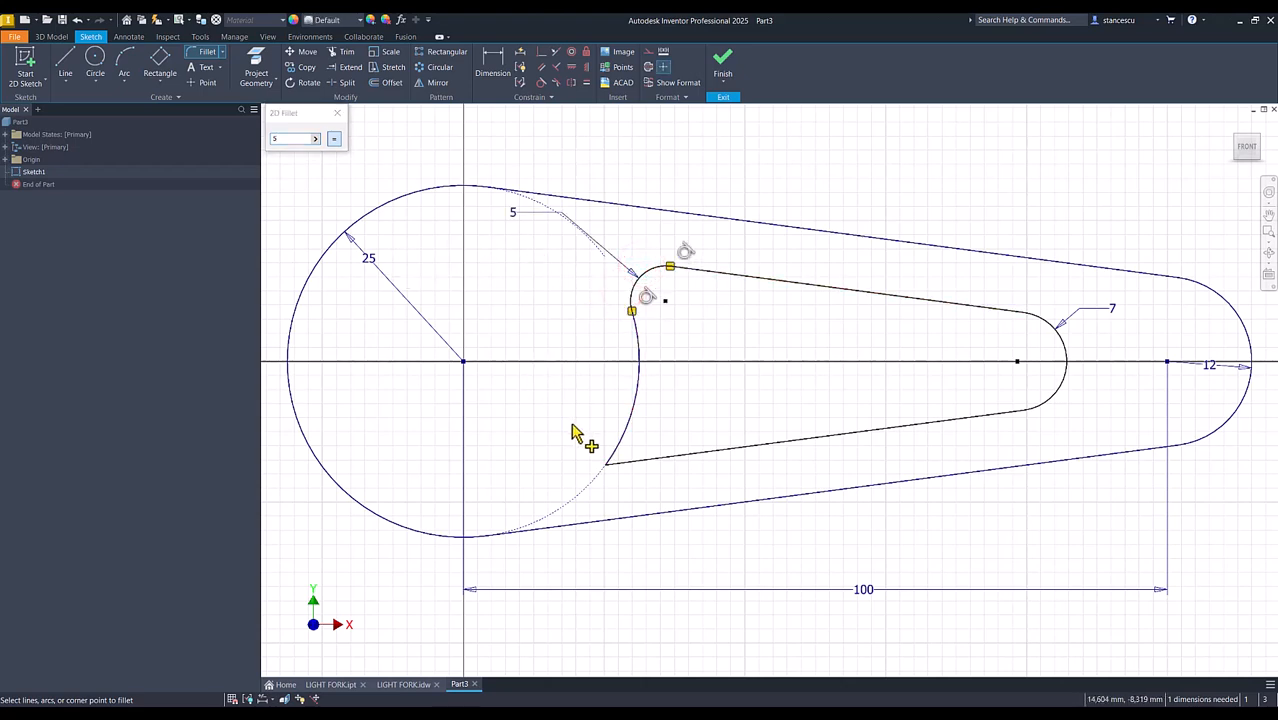
pyautogui.click(624, 430)
pyautogui.click(663, 457)
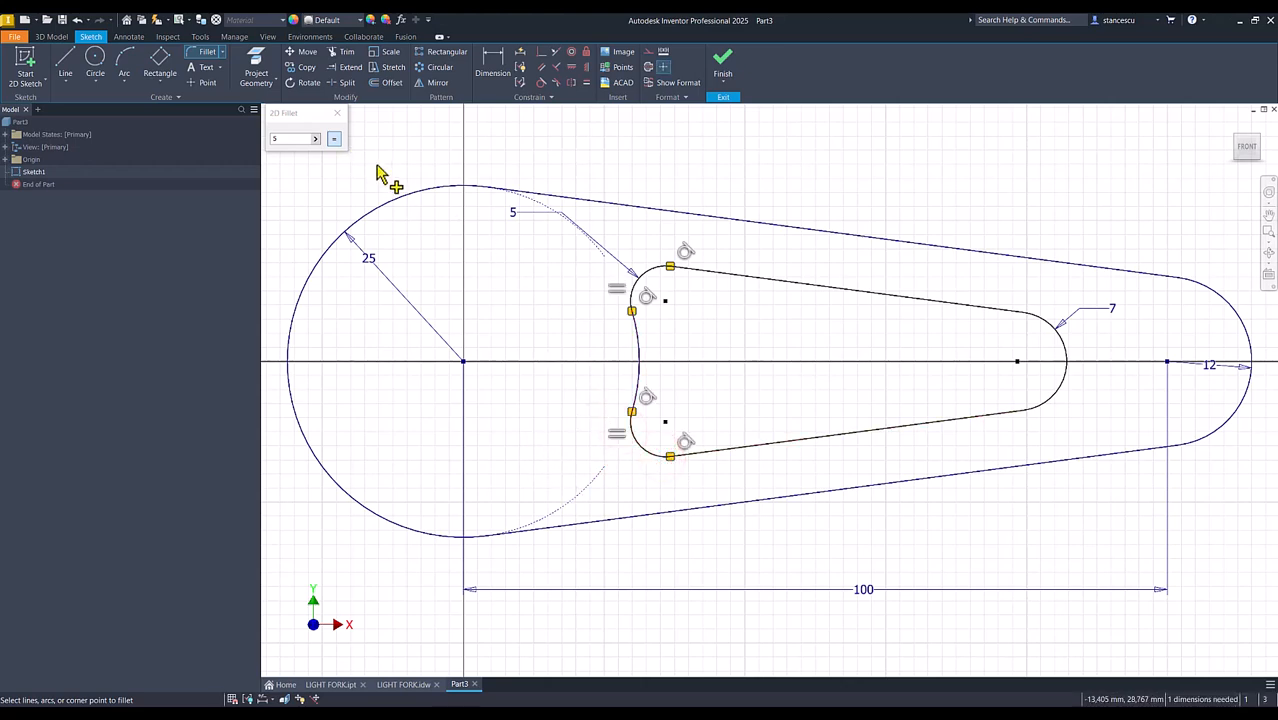
pyautogui.press('Escape')
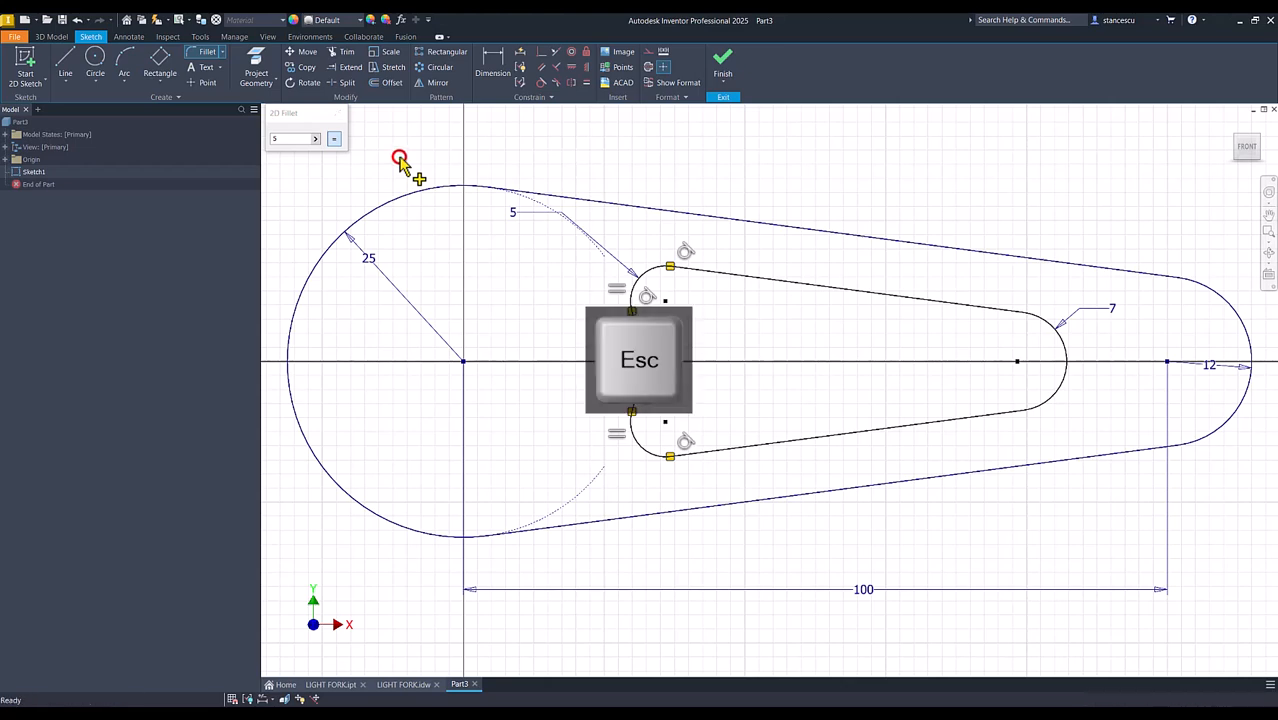
pyautogui.click(399, 159)
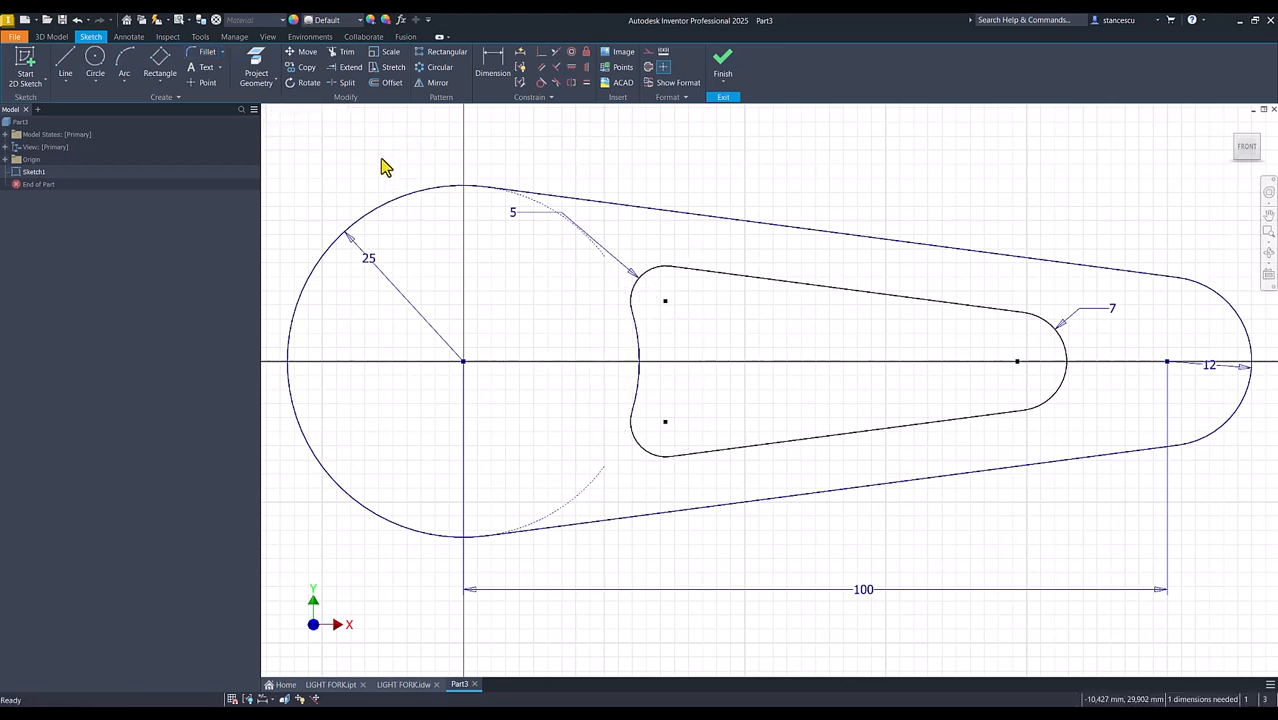
# Step: Draw a circle with a 36 mm diameter centred on the large circle's centre
pyautogui.click(95, 62)
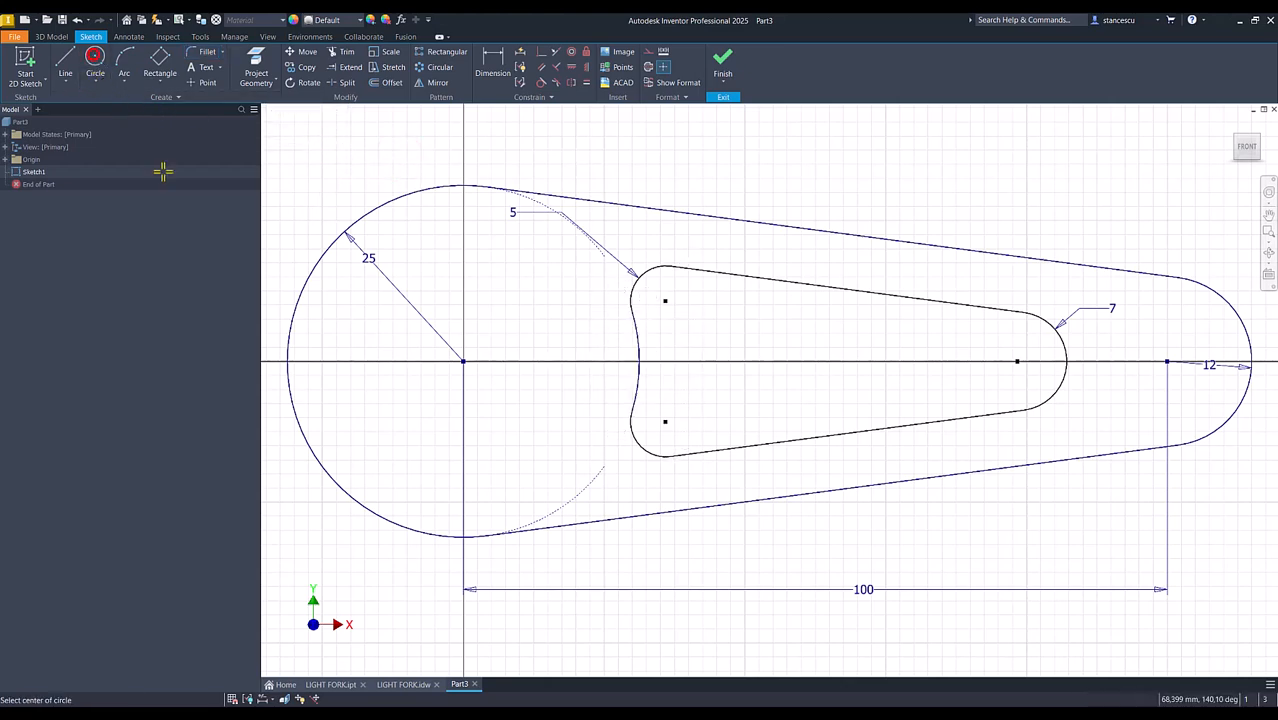
pyautogui.click(463, 361)
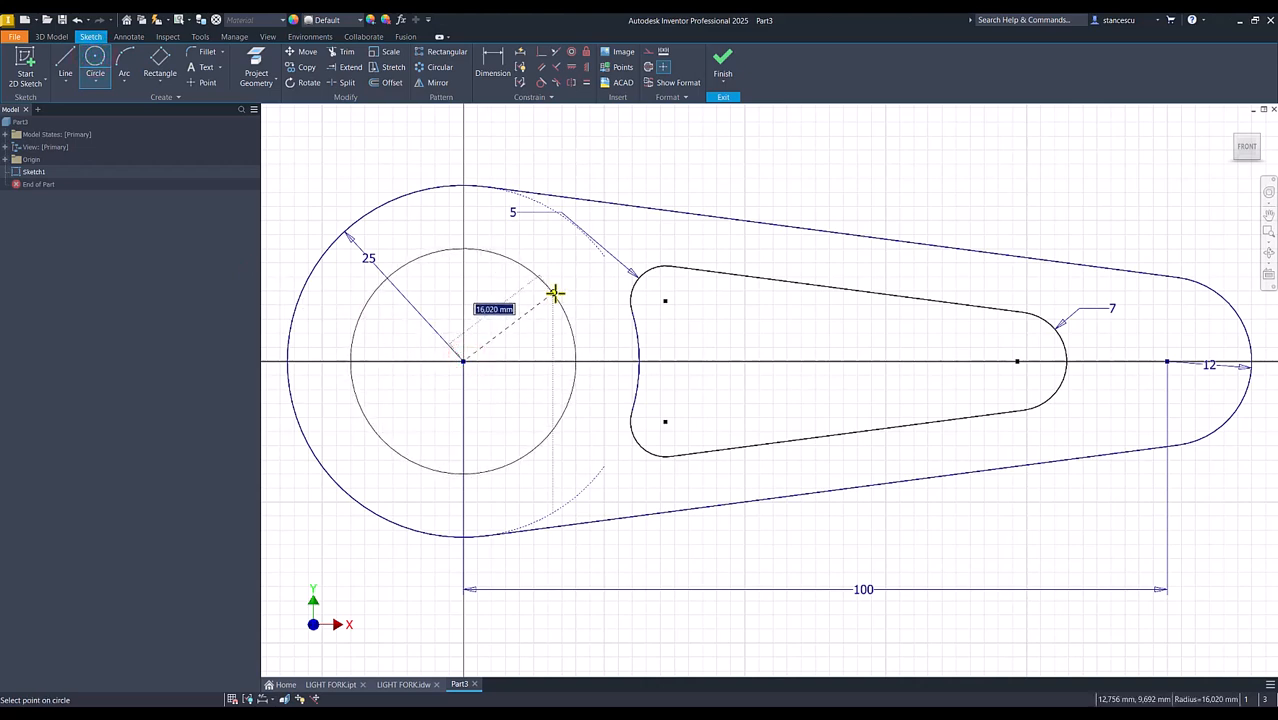
pyautogui.rightClick(555, 293)
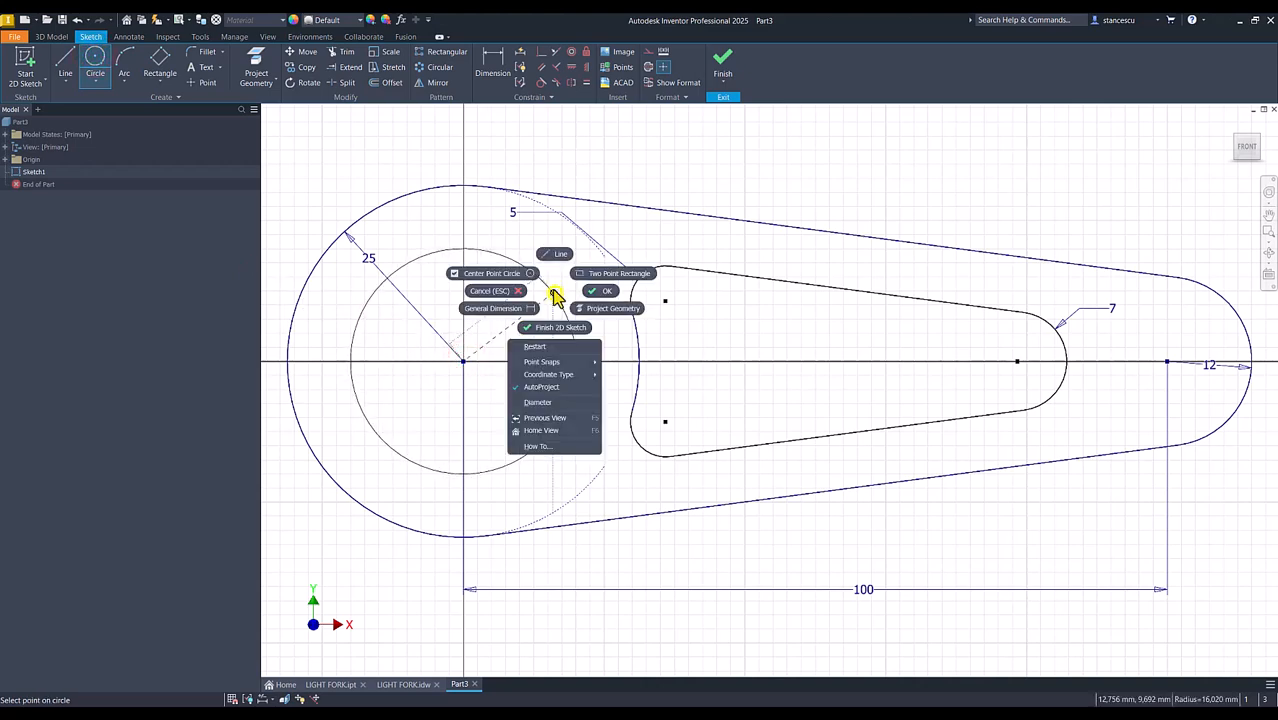
pyautogui.click(537, 401)
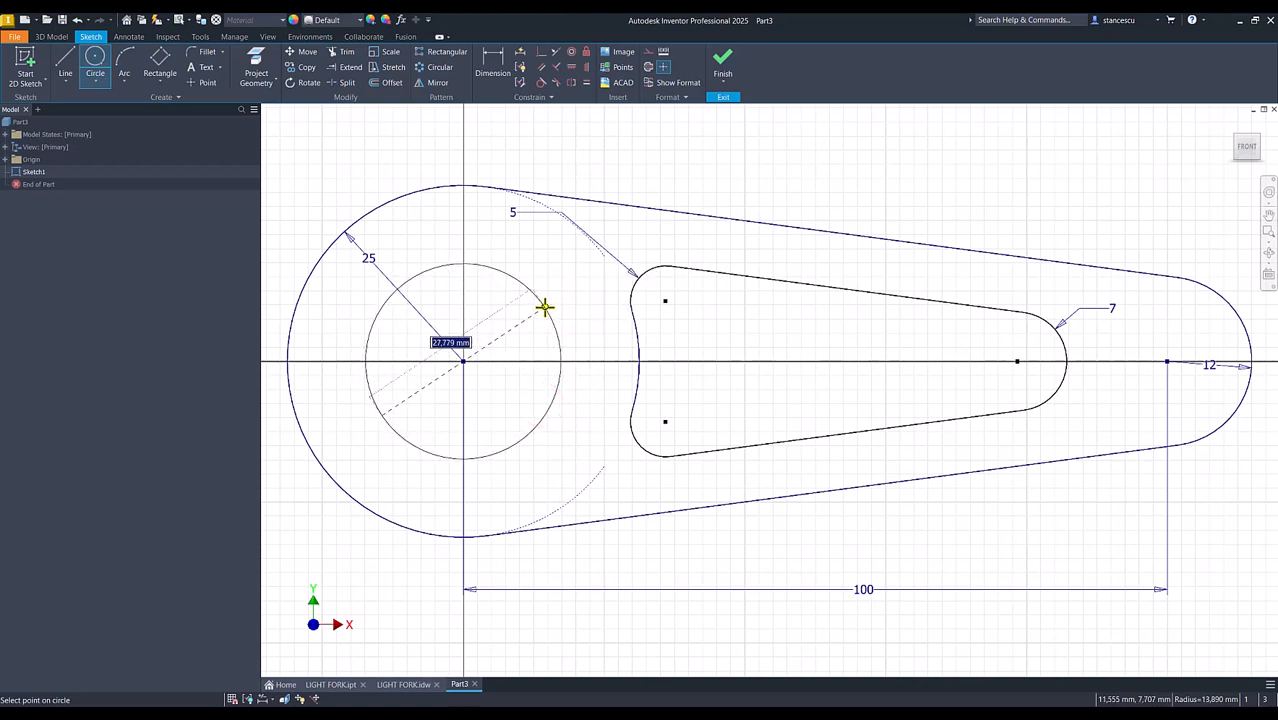
pyautogui.press('Return')
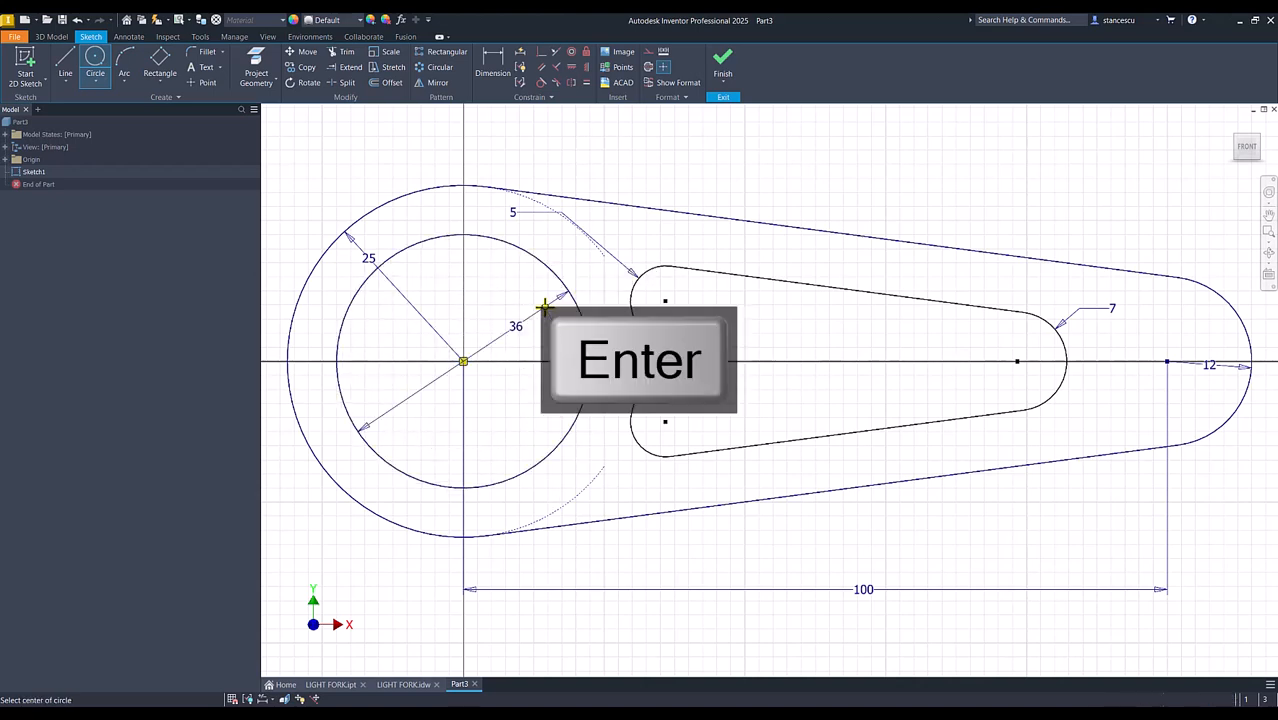
pyautogui.press('Escape')
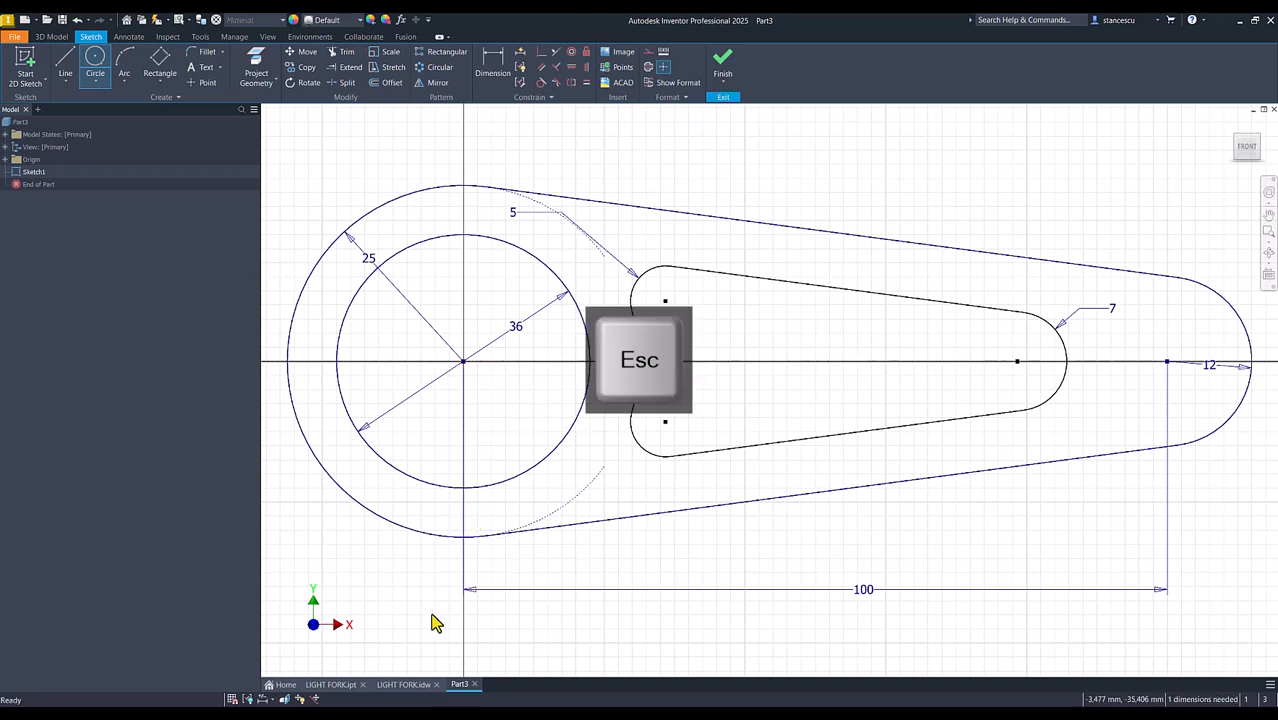
# Step: Check the keyway in the LIGHT FORK.idw drawing, and sketch in Part3 a tilted three-point rectangle about 7 mm wide across the 36 mm circle
pyautogui.click(405, 685)
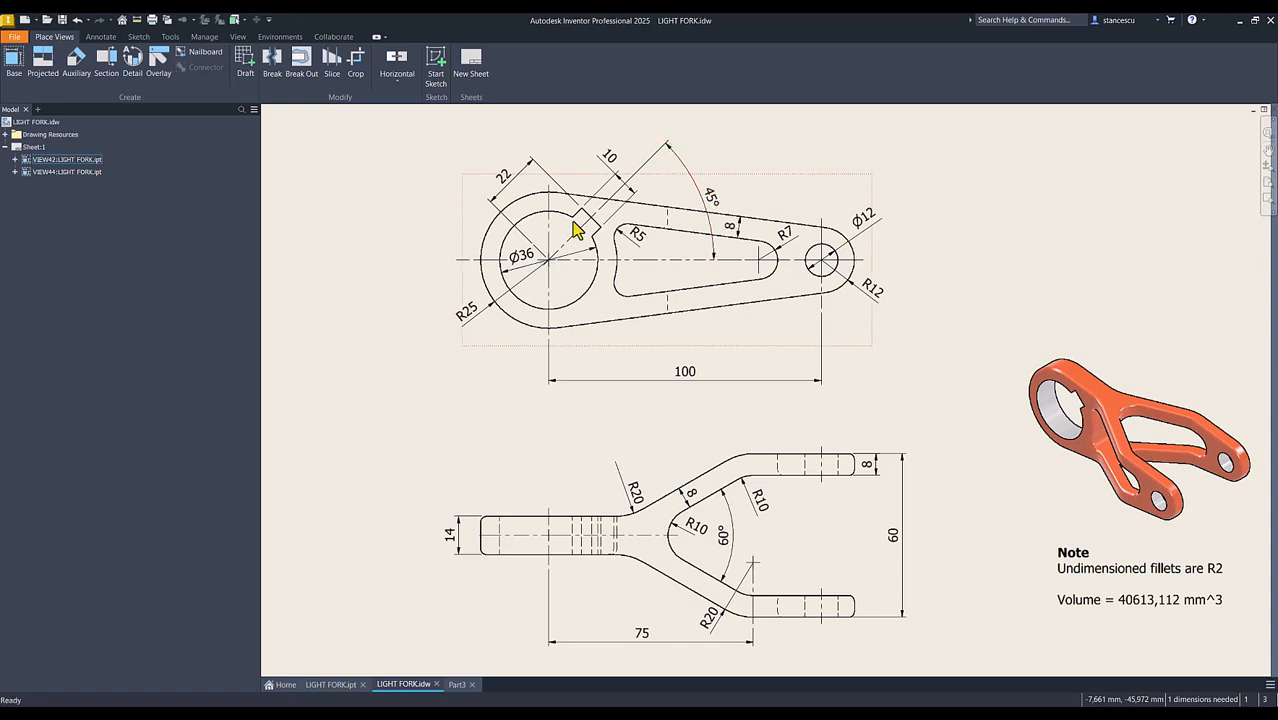
pyautogui.click(457, 685)
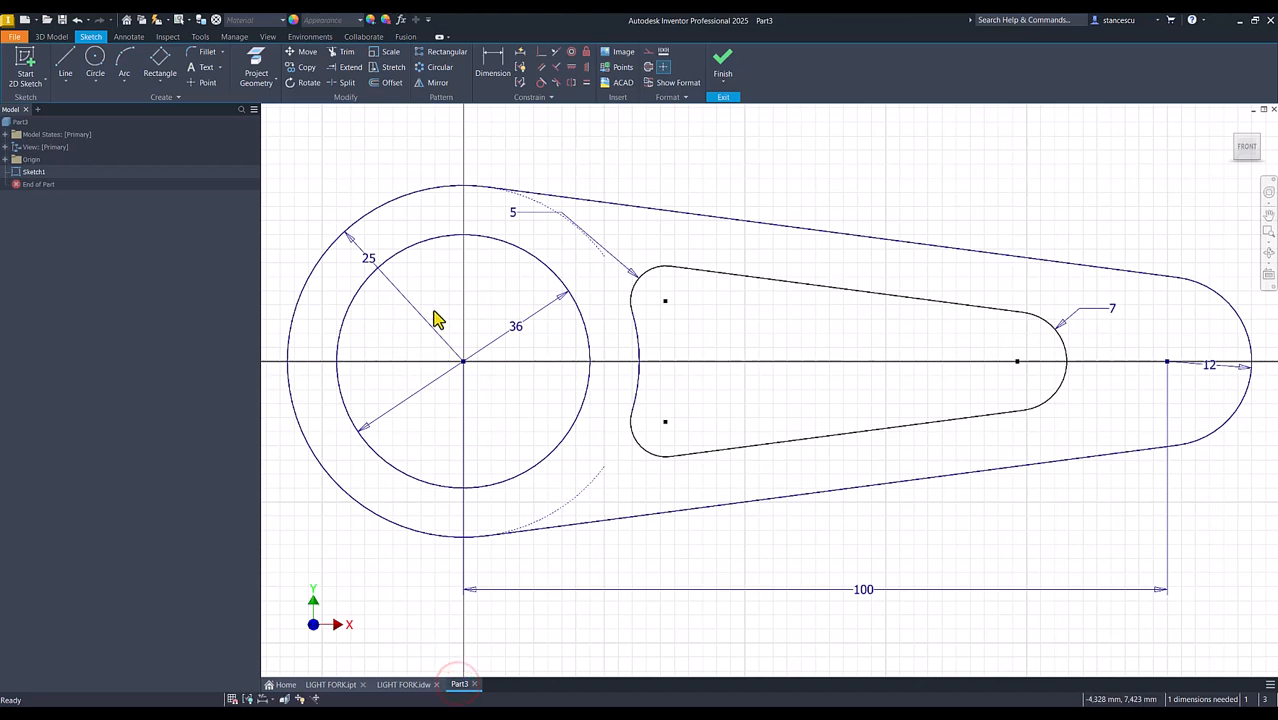
pyautogui.click(162, 66)
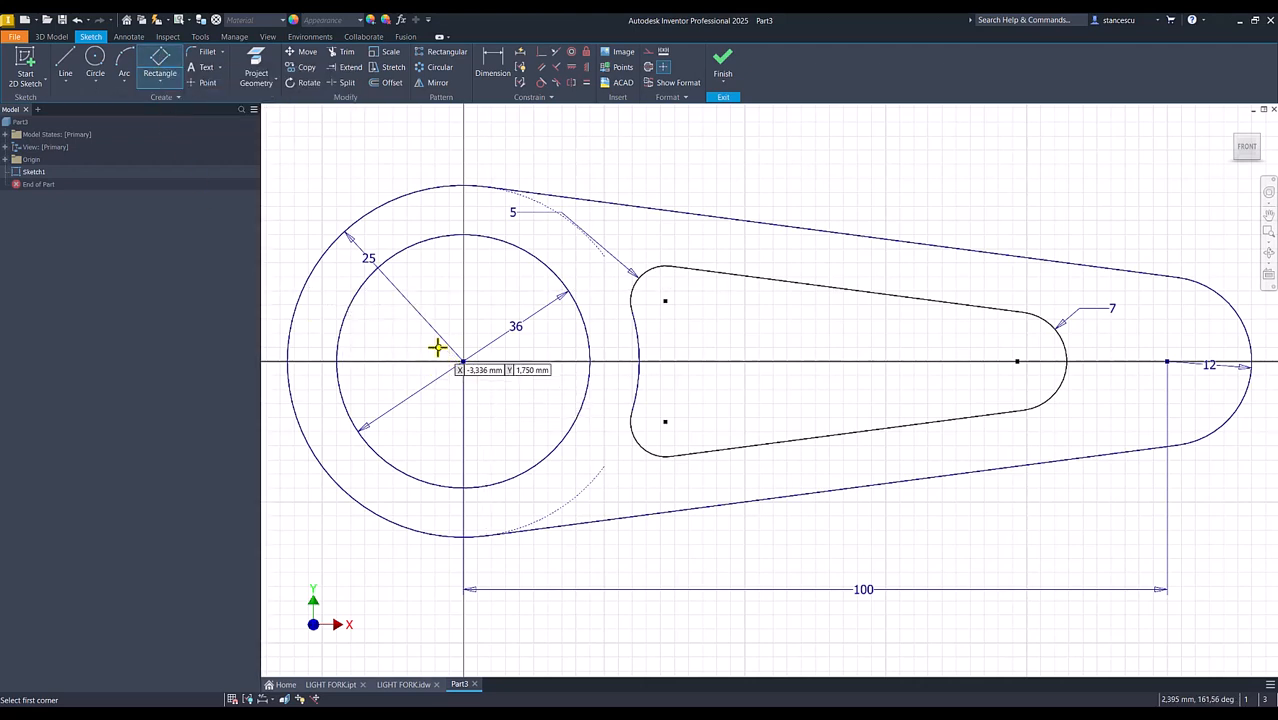
pyautogui.click(555, 235)
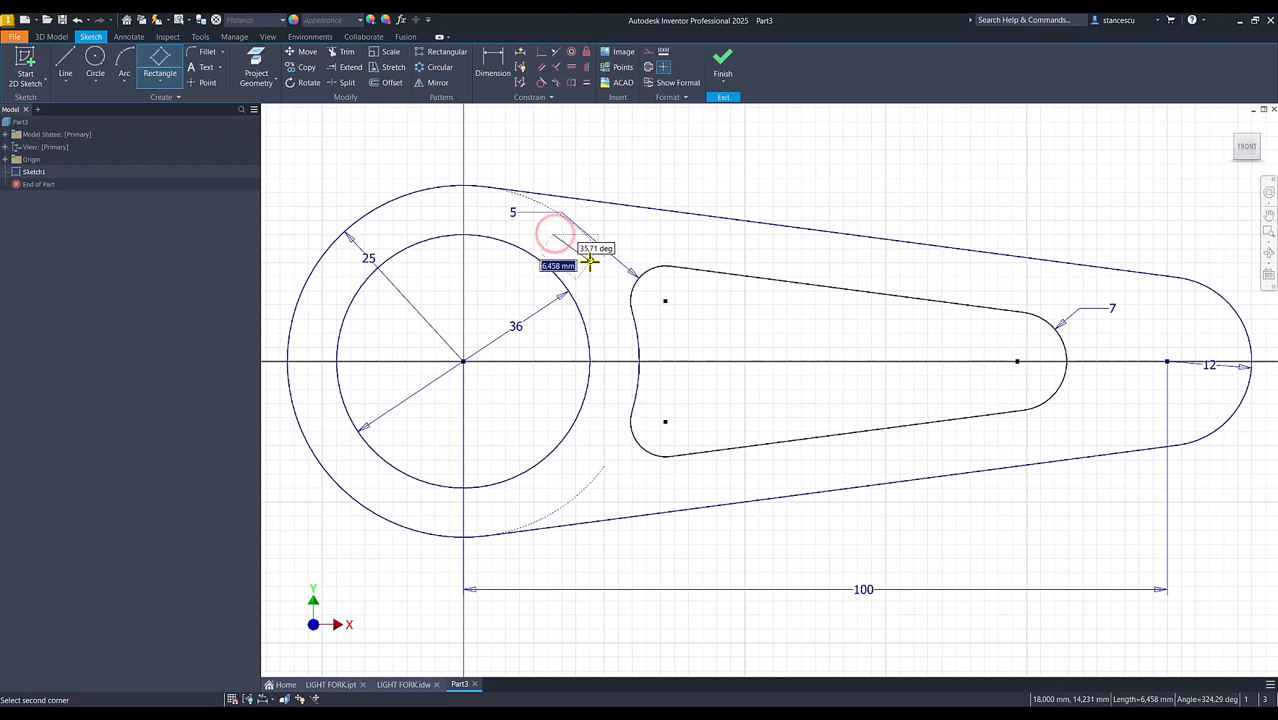
pyautogui.click(591, 266)
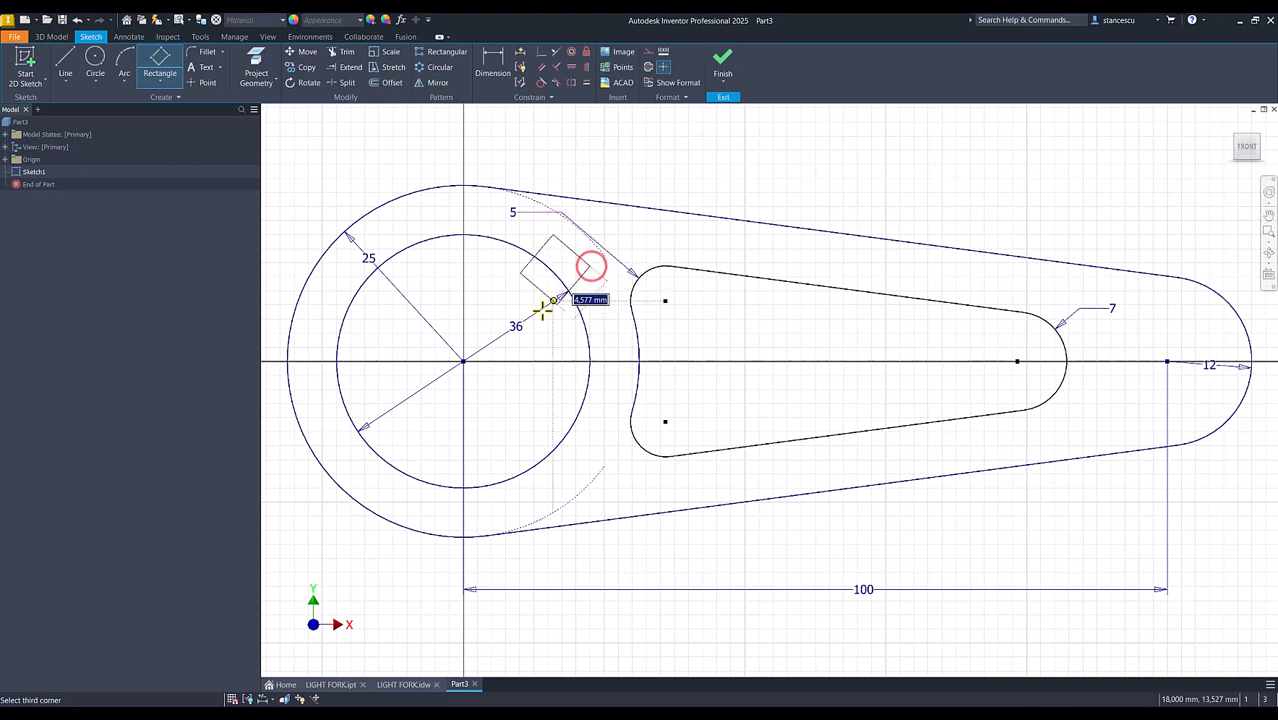
pyautogui.click(453, 398)
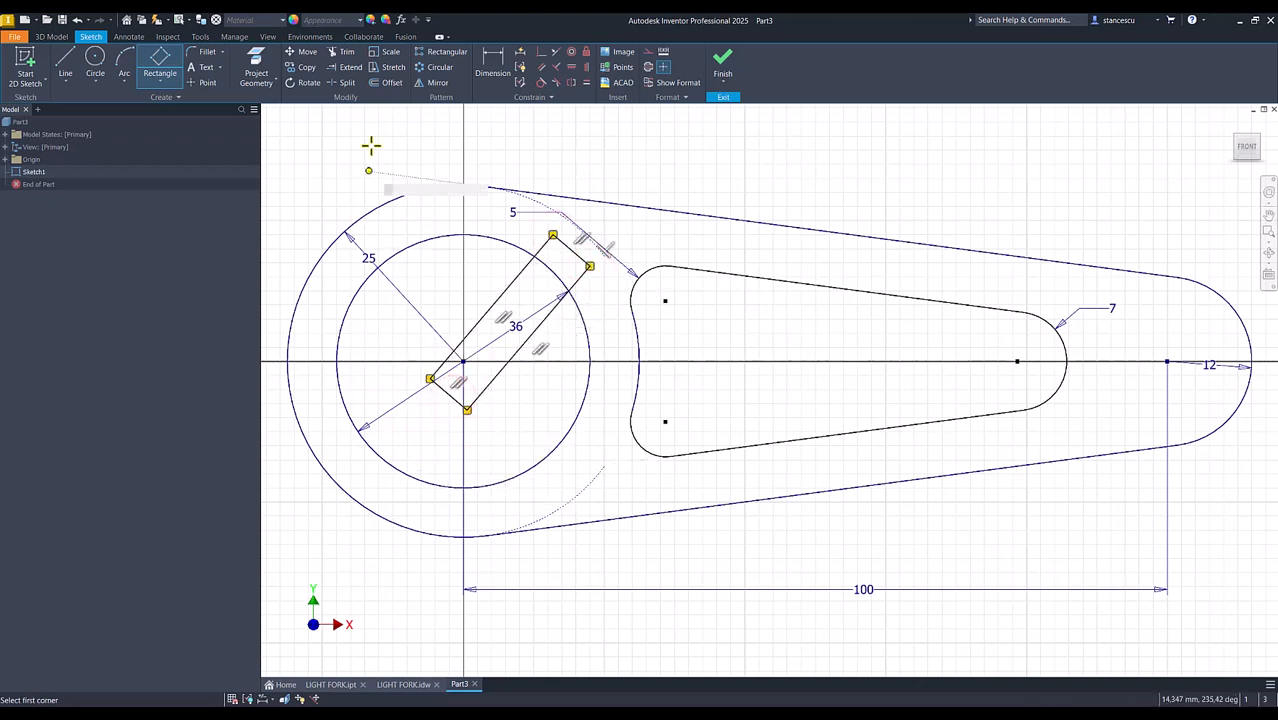
# Step: Make the midpoint of the tilted rectangle's lower short side coincident with the large circle's centre
pyautogui.click(541, 54)
pyautogui.click(449, 396)
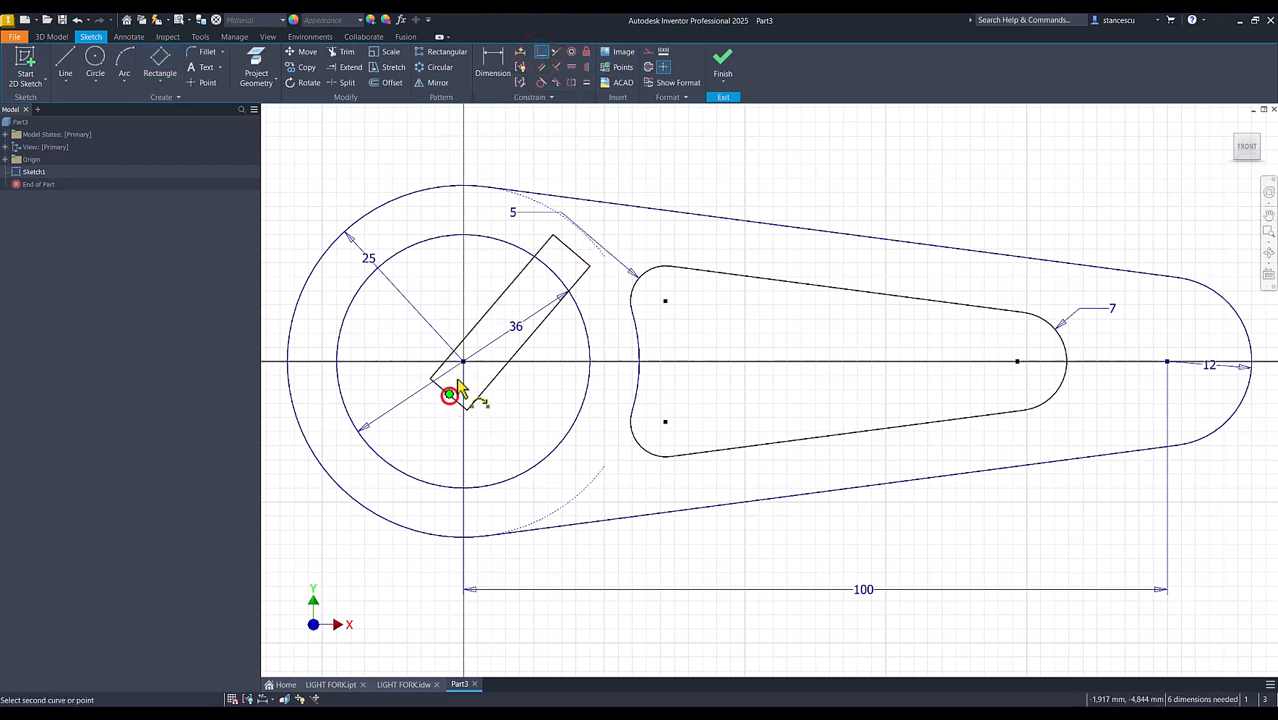
pyautogui.click(462, 363)
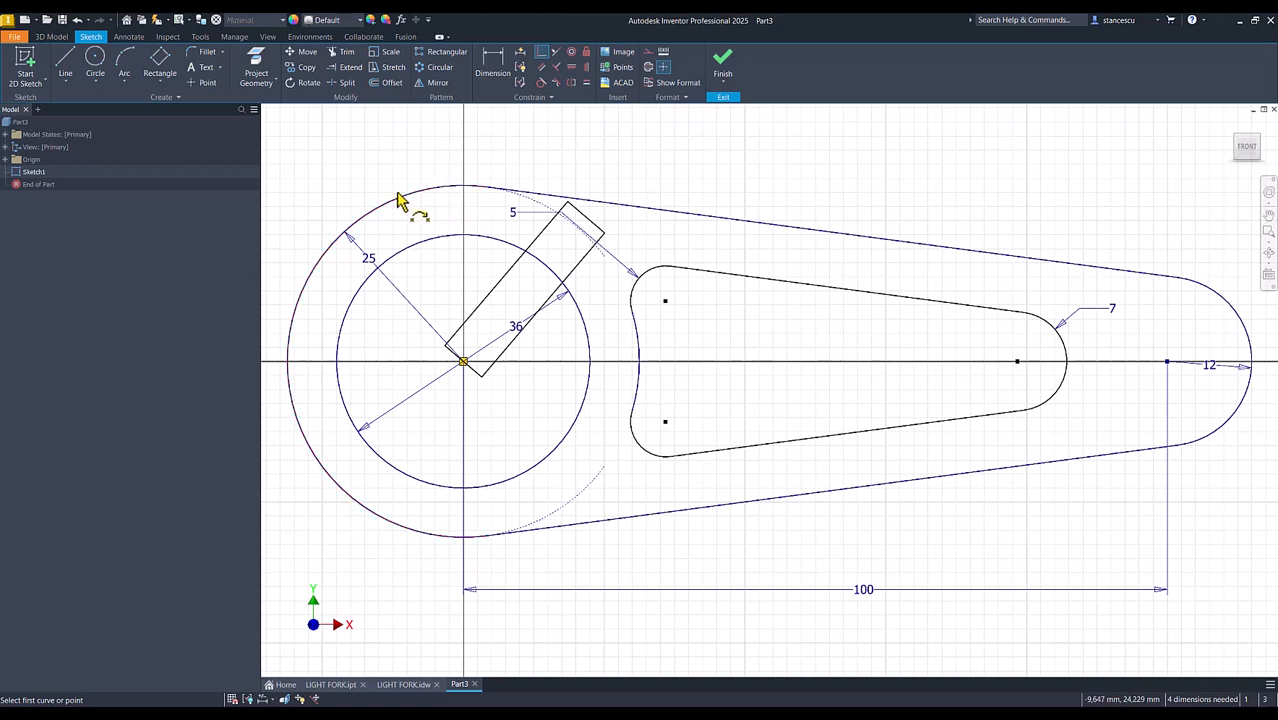
# Step: Draw a line from the centre of the pocket's 7 mm arc to the centre of the 12 mm end arc and make it construction
pyautogui.click(68, 64)
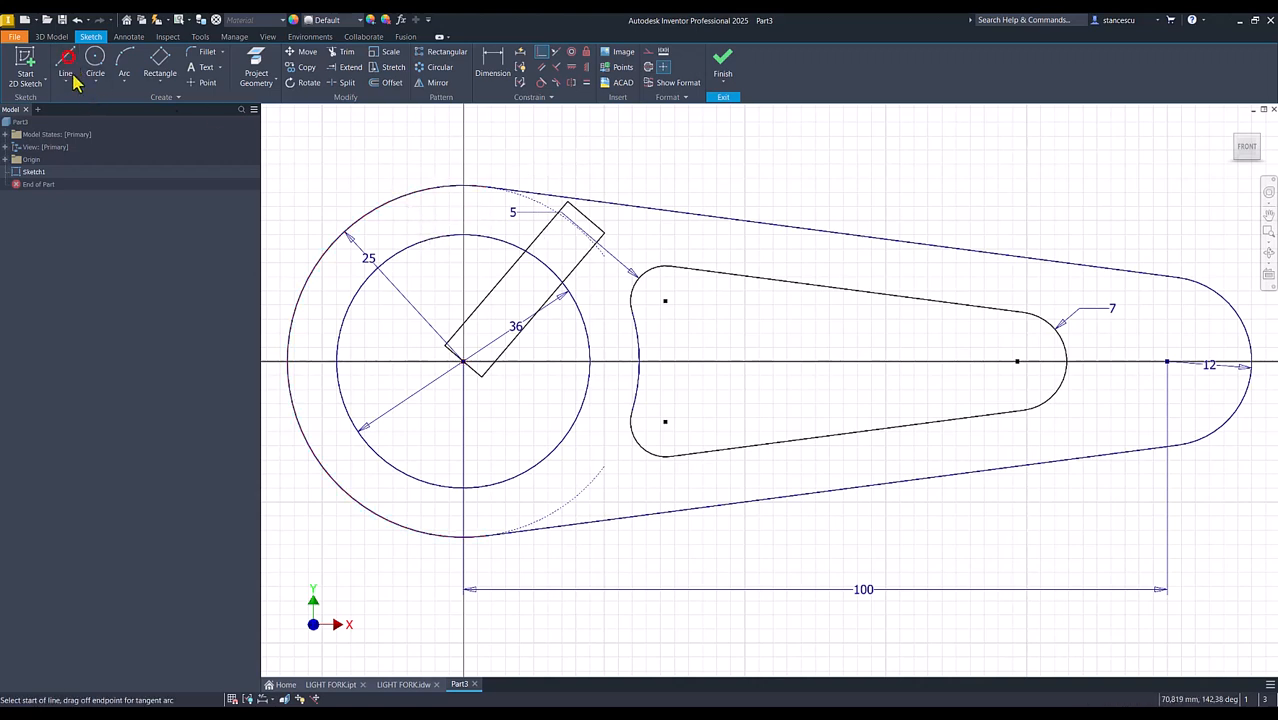
pyautogui.click(1017, 361)
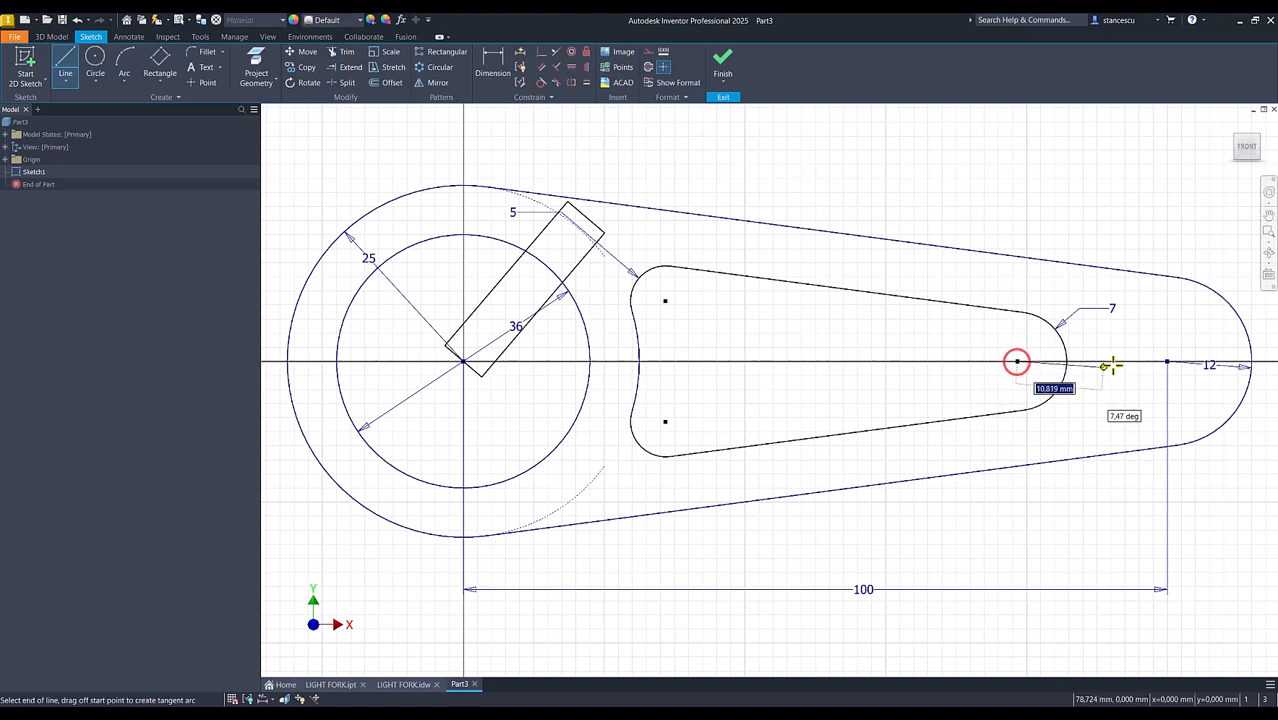
pyautogui.click(1166, 361)
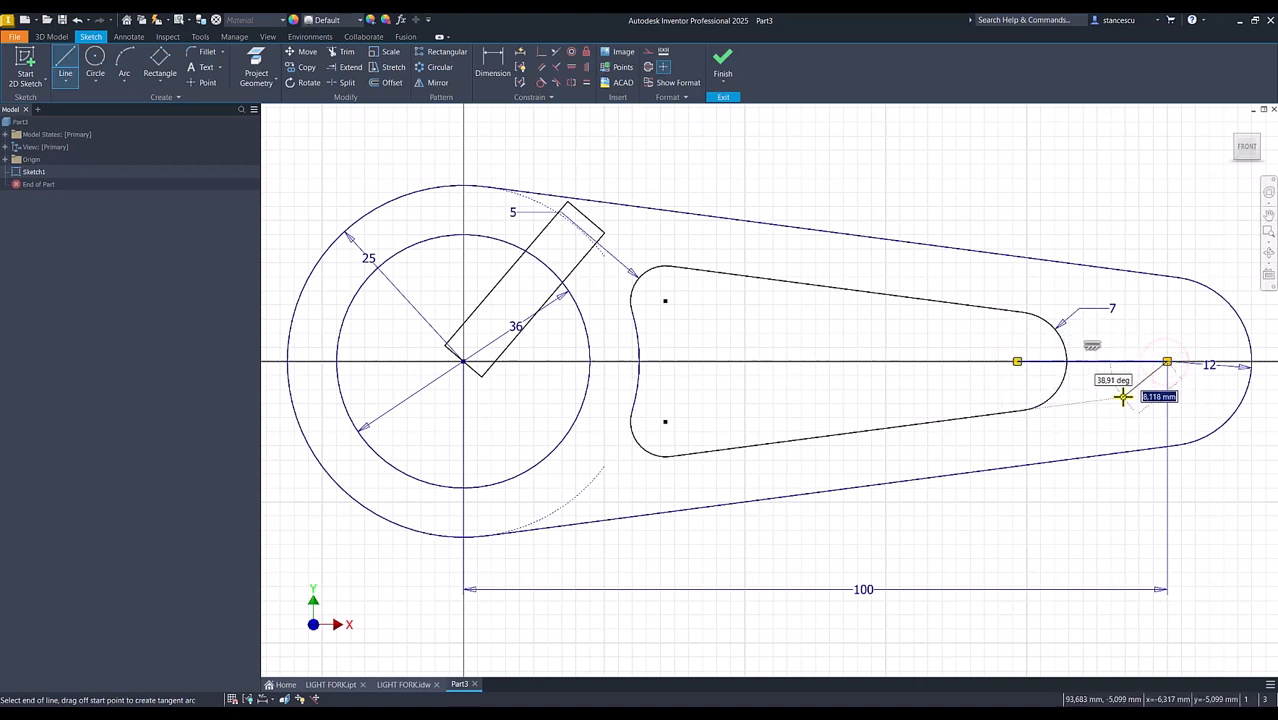
pyautogui.press('Escape')
pyautogui.click(1120, 364)
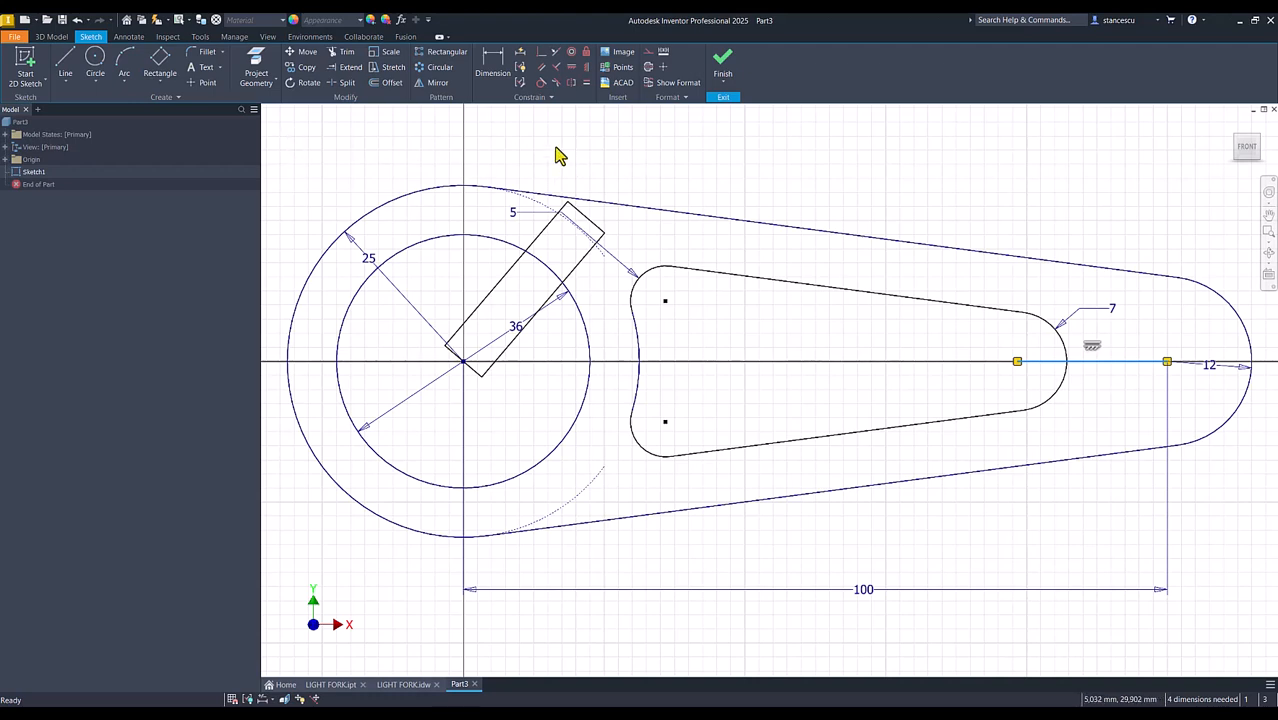
pyautogui.rightClick(745, 172)
pyautogui.click(807, 165)
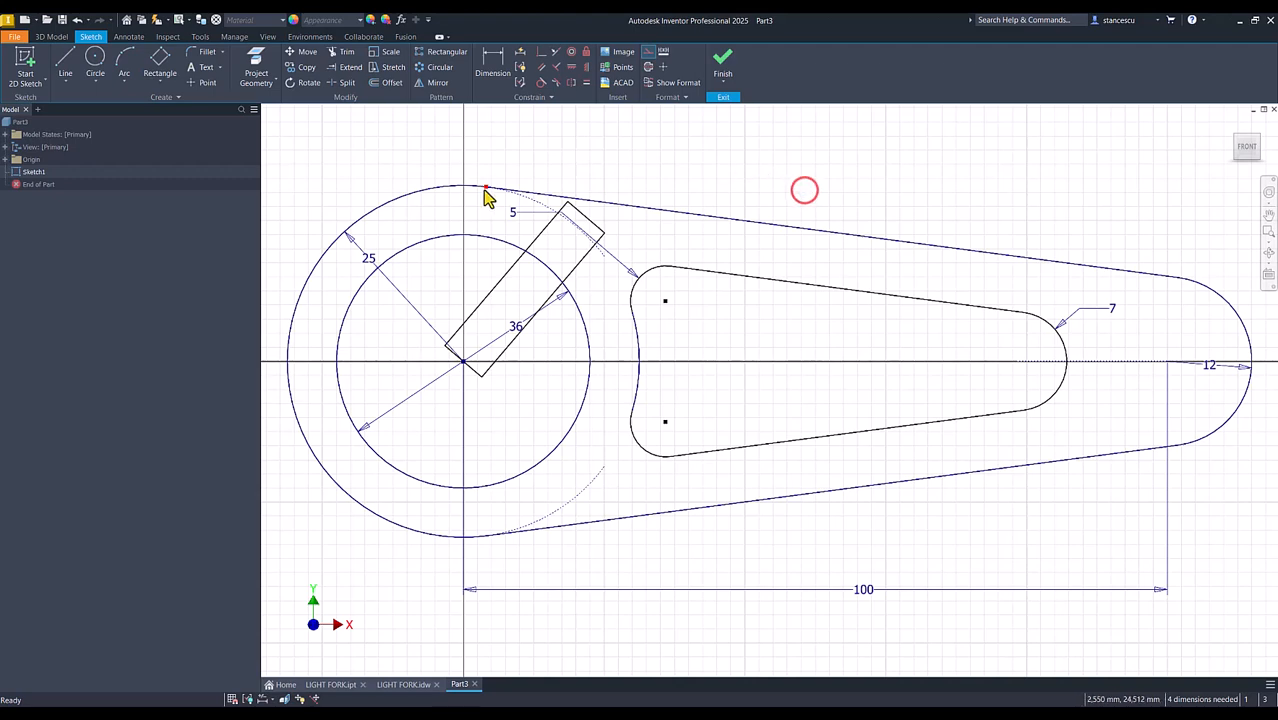
# Step: Dimension the angle between the tilted rectangle's lower long side and the horizontal construction line as 45°
pyautogui.click(500, 58)
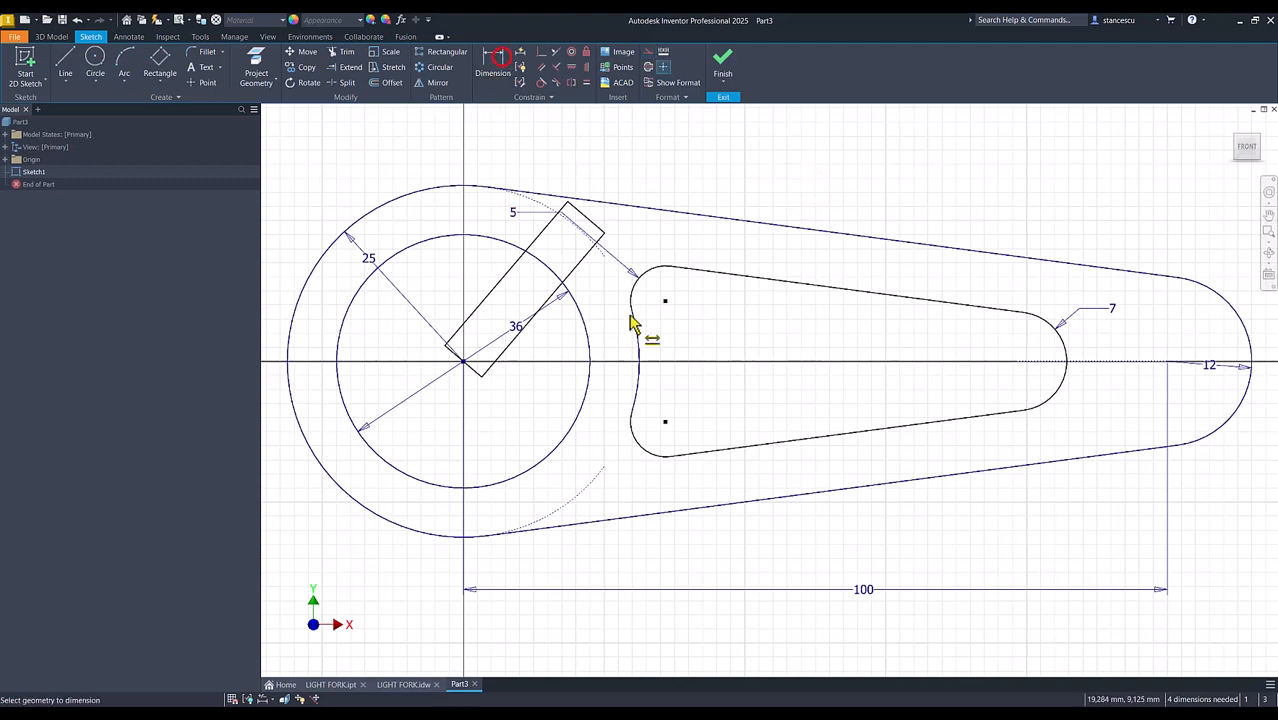
pyautogui.click(575, 272)
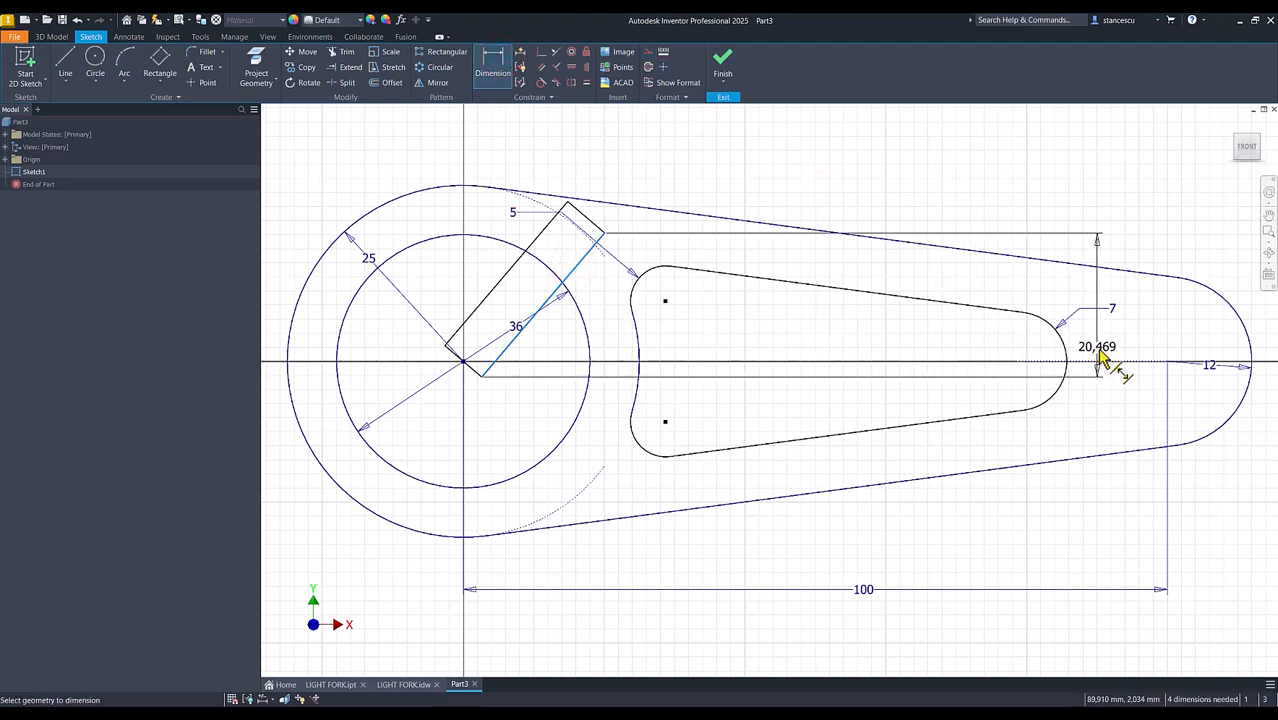
pyautogui.click(1110, 361)
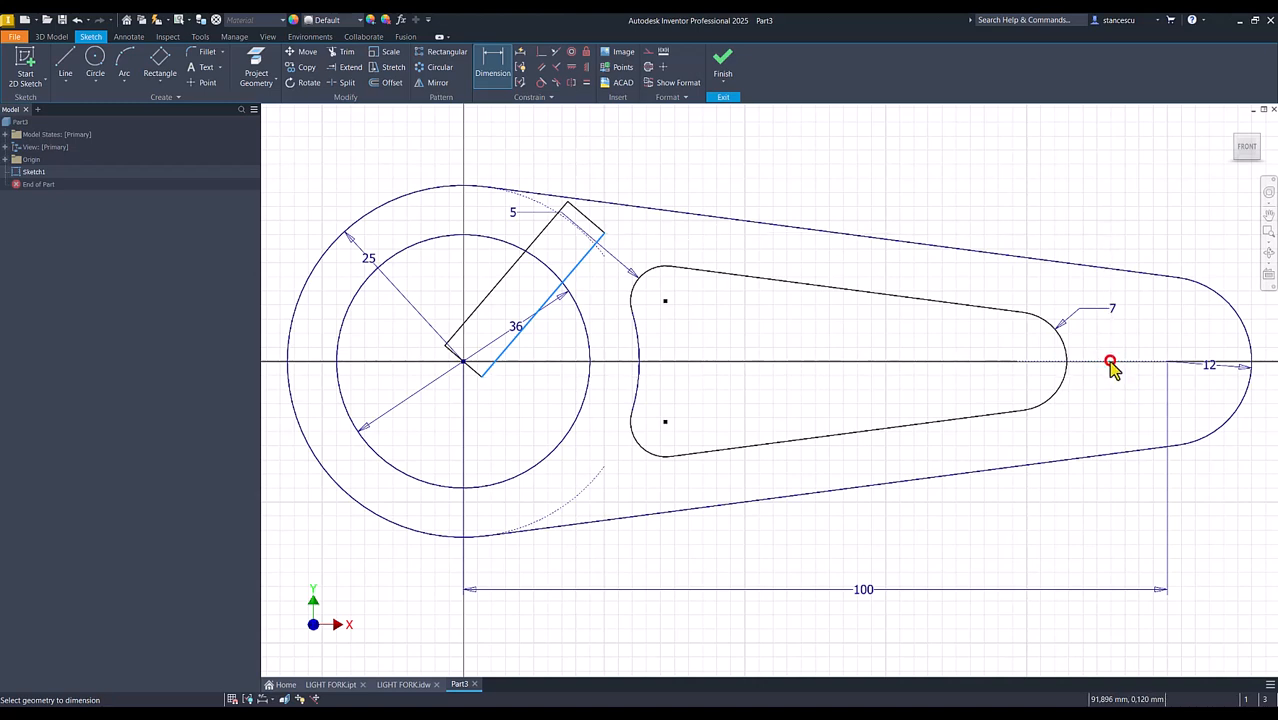
pyautogui.click(692, 290)
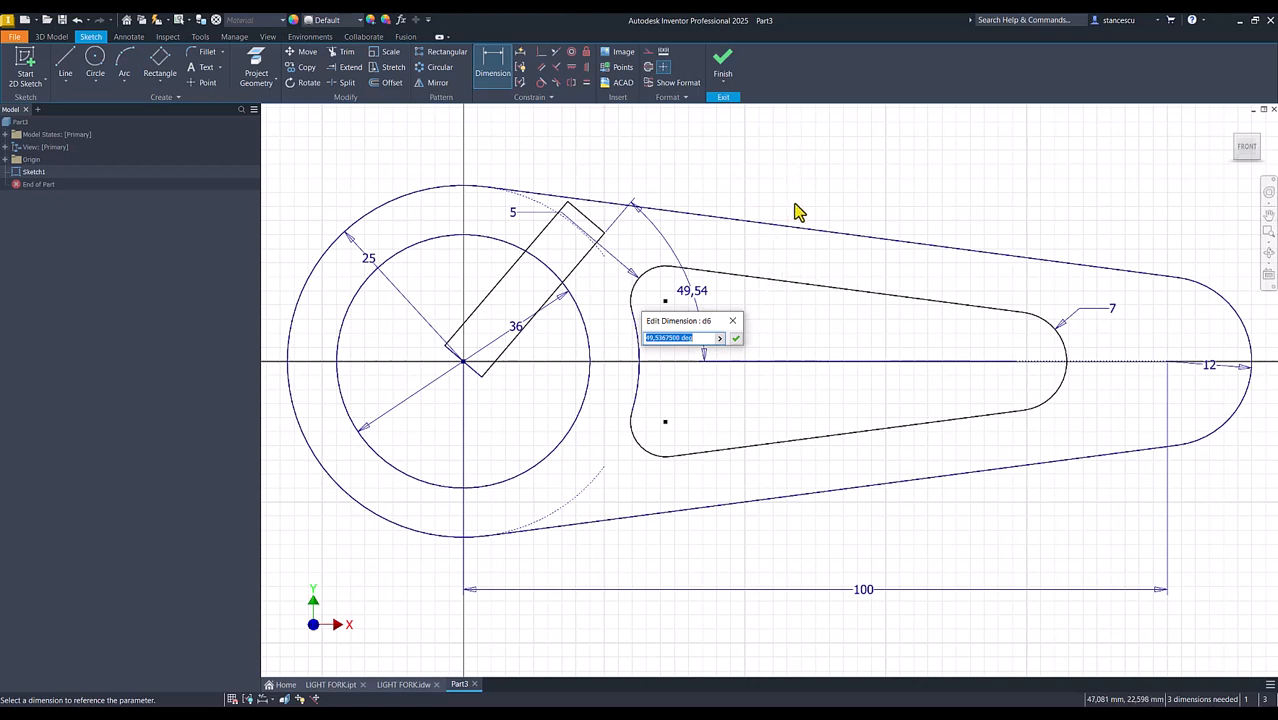
pyautogui.press('Return')
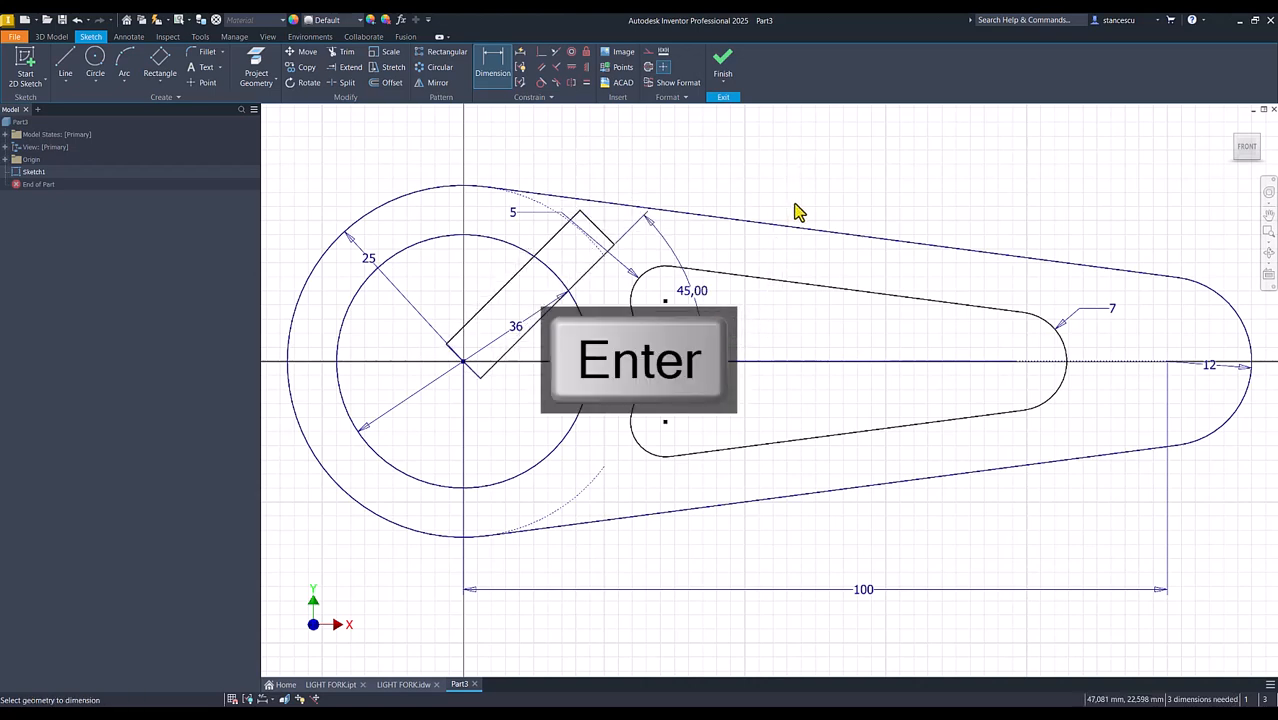
# Step: Dimension the tilted rectangle to 22 mm long and 10 mm wide
pyautogui.click(528, 234)
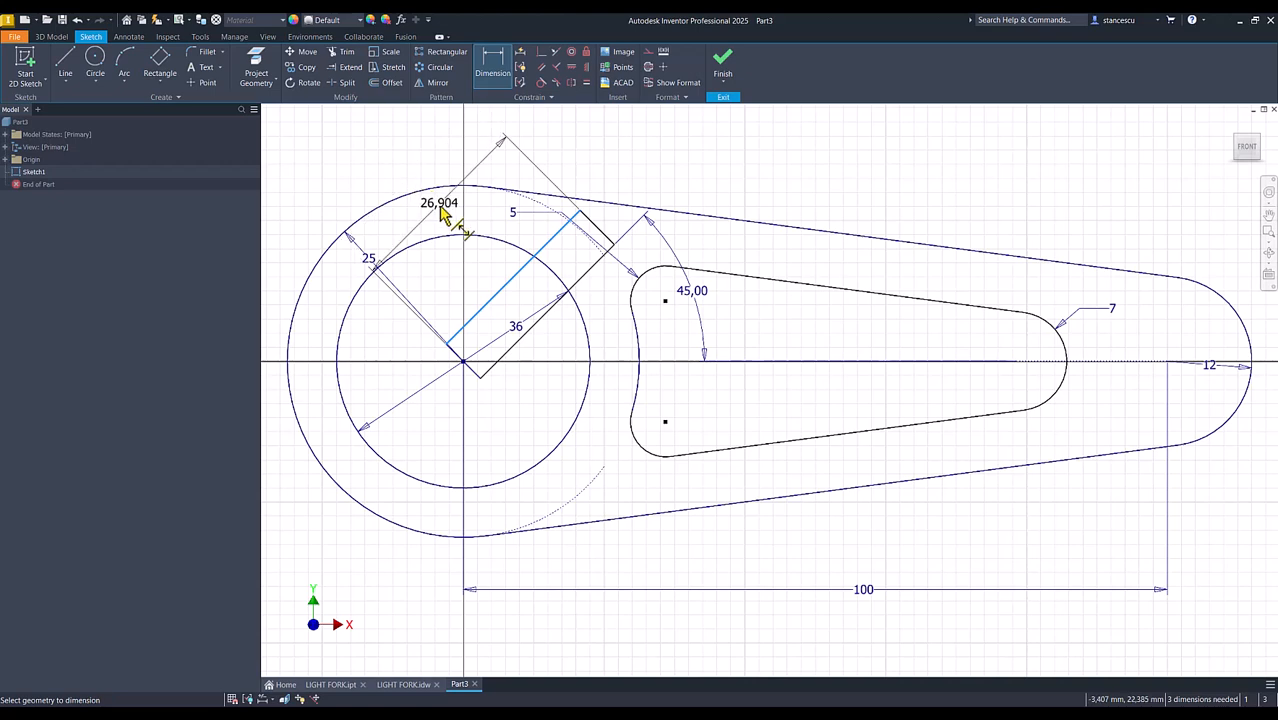
pyautogui.click(447, 222)
pyautogui.write('22')
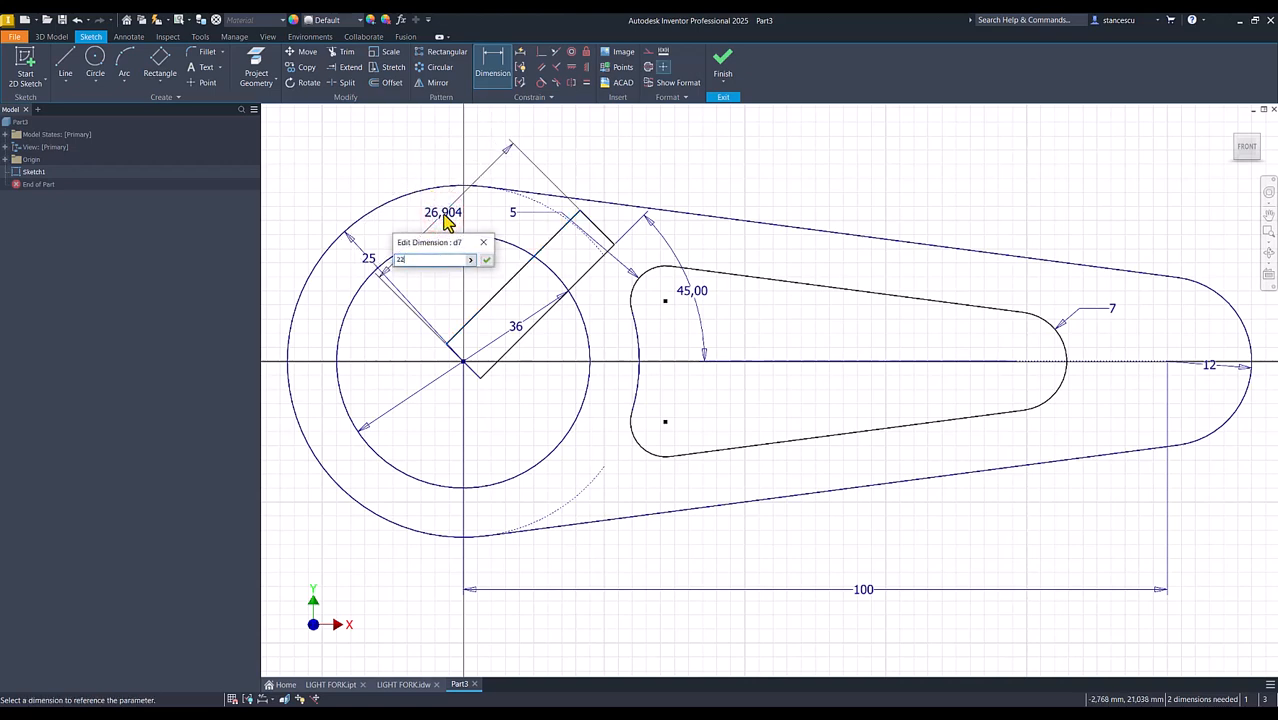
pyautogui.press('Return')
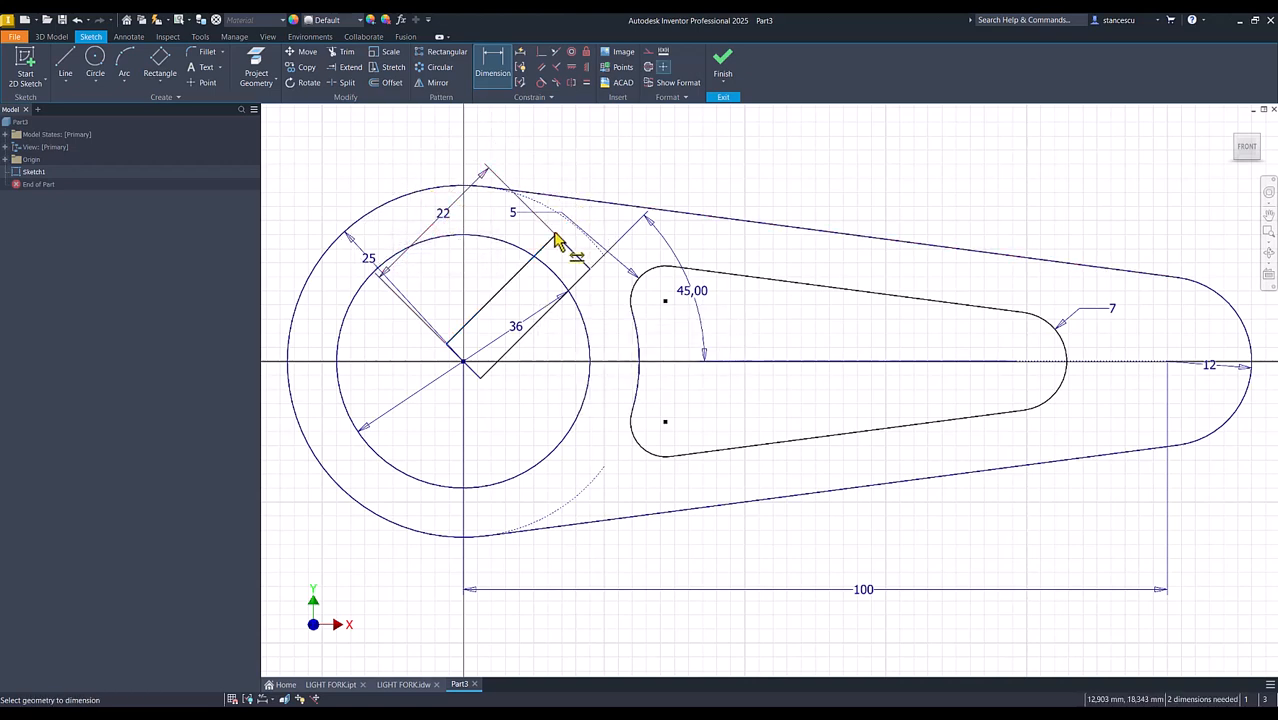
pyautogui.click(572, 252)
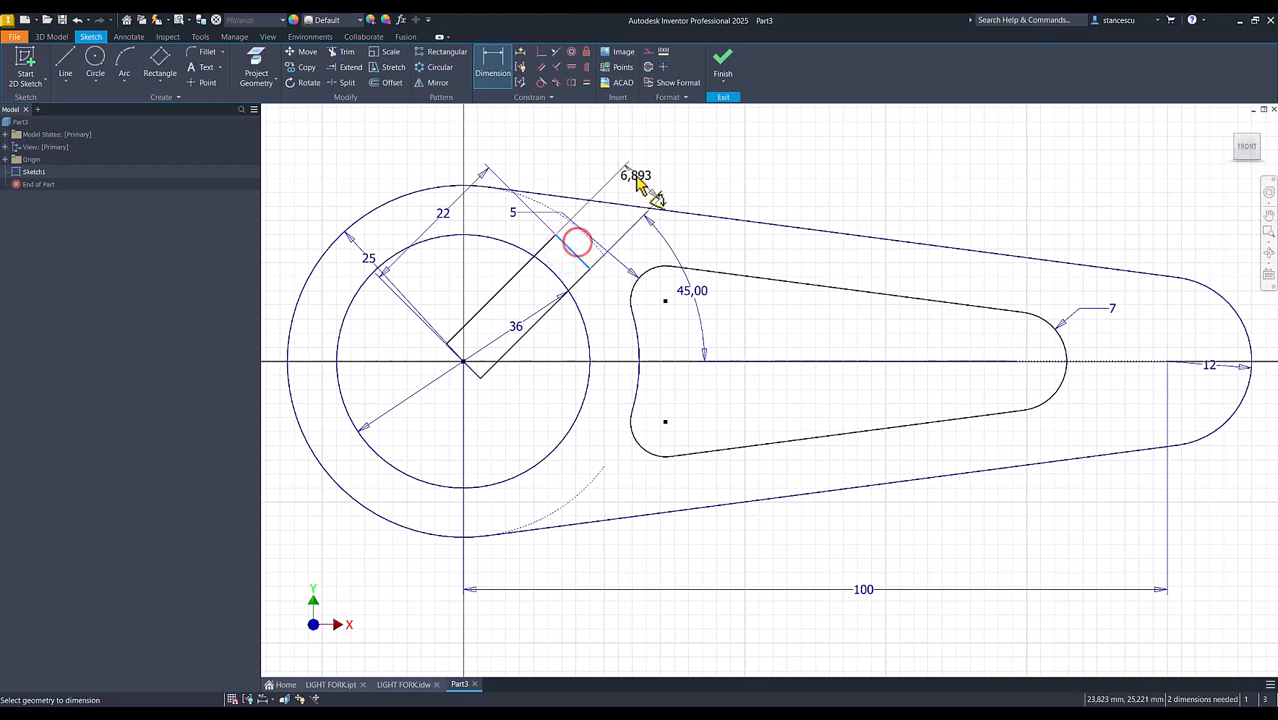
pyautogui.click(645, 172)
pyautogui.write('10')
pyautogui.press('Return')
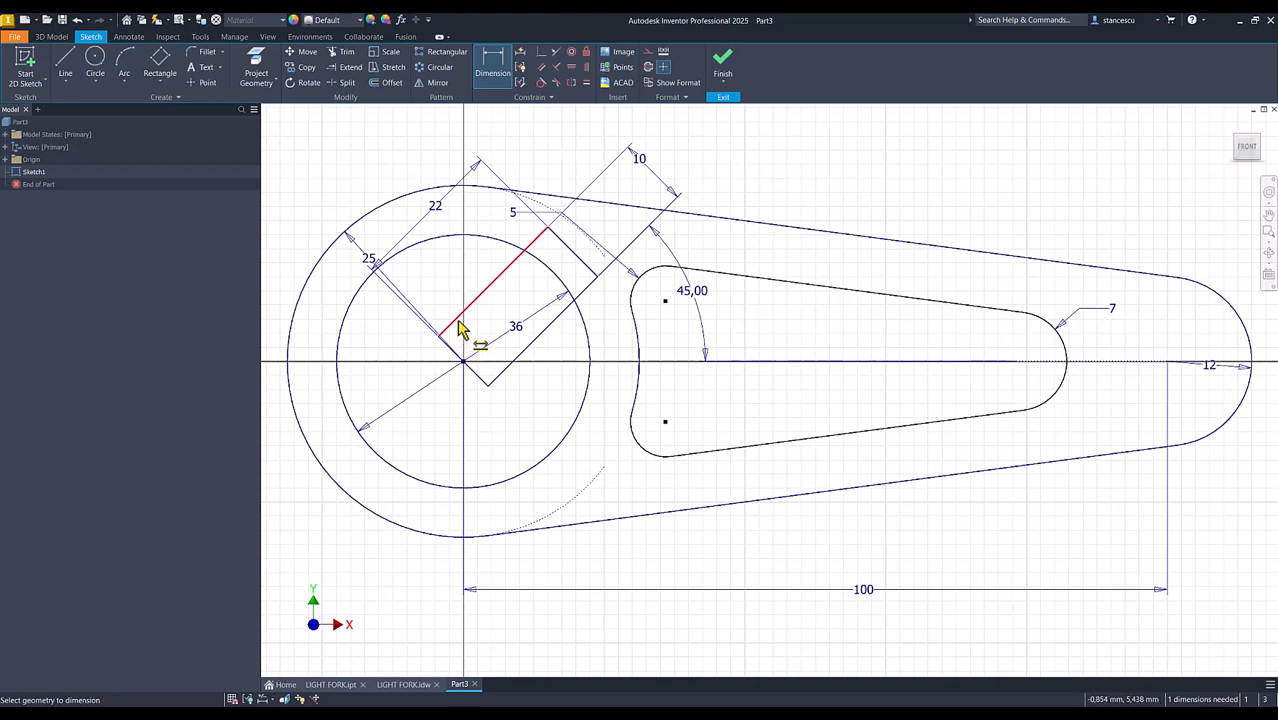
# Step: Split the rectangle's two long sides at the 36 mm circle, and split the circle where those sides cross it
pyautogui.click(346, 84)
pyautogui.click(515, 262)
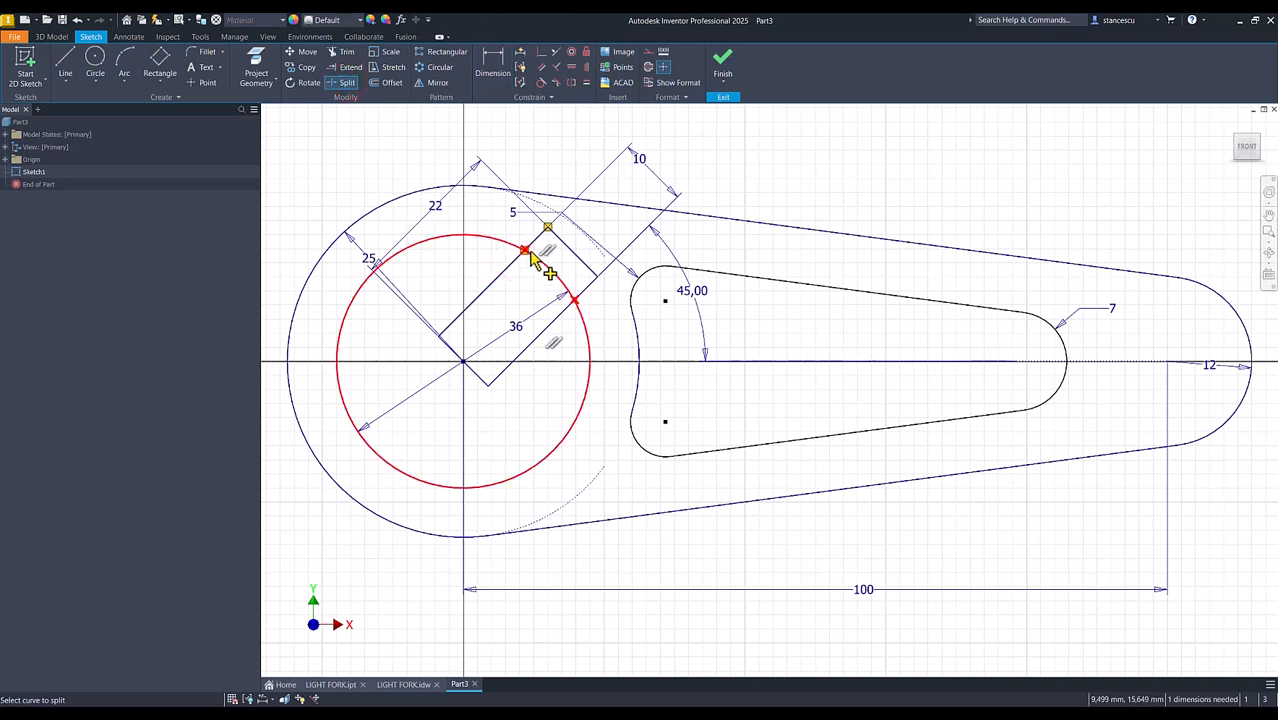
pyautogui.click(558, 321)
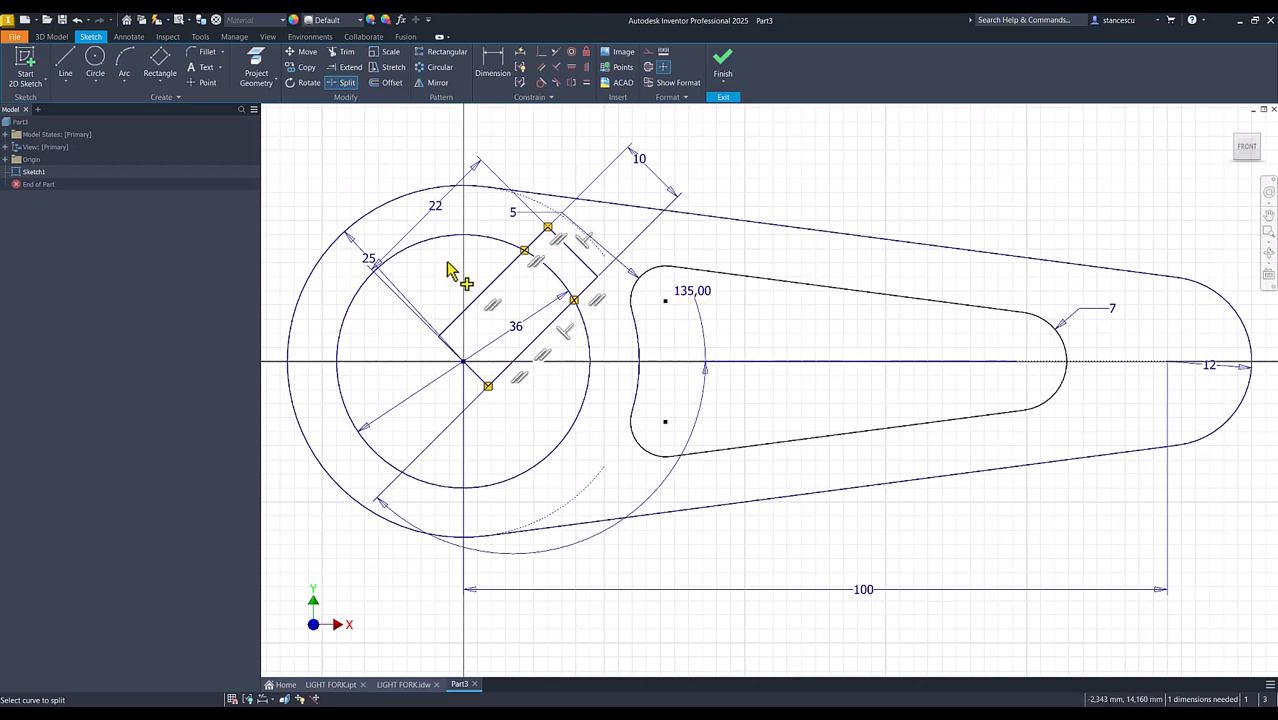
pyautogui.press('Escape')
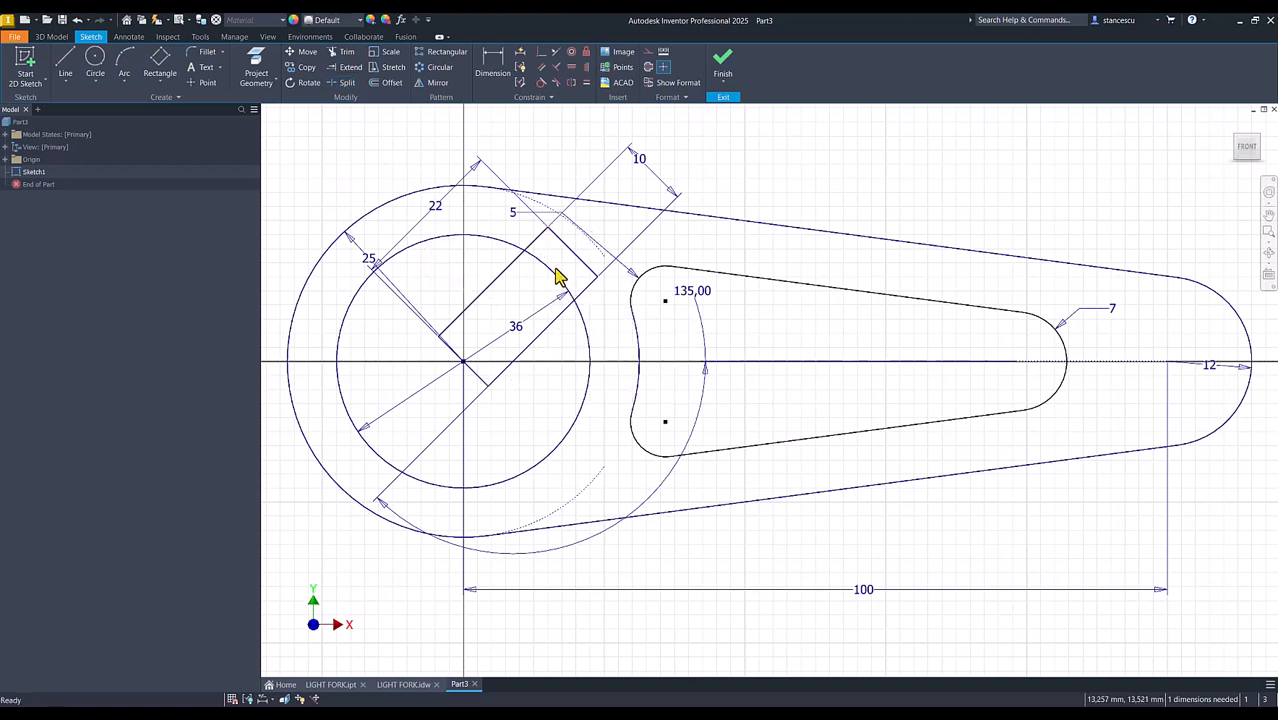
pyautogui.click(351, 88)
pyautogui.click(537, 266)
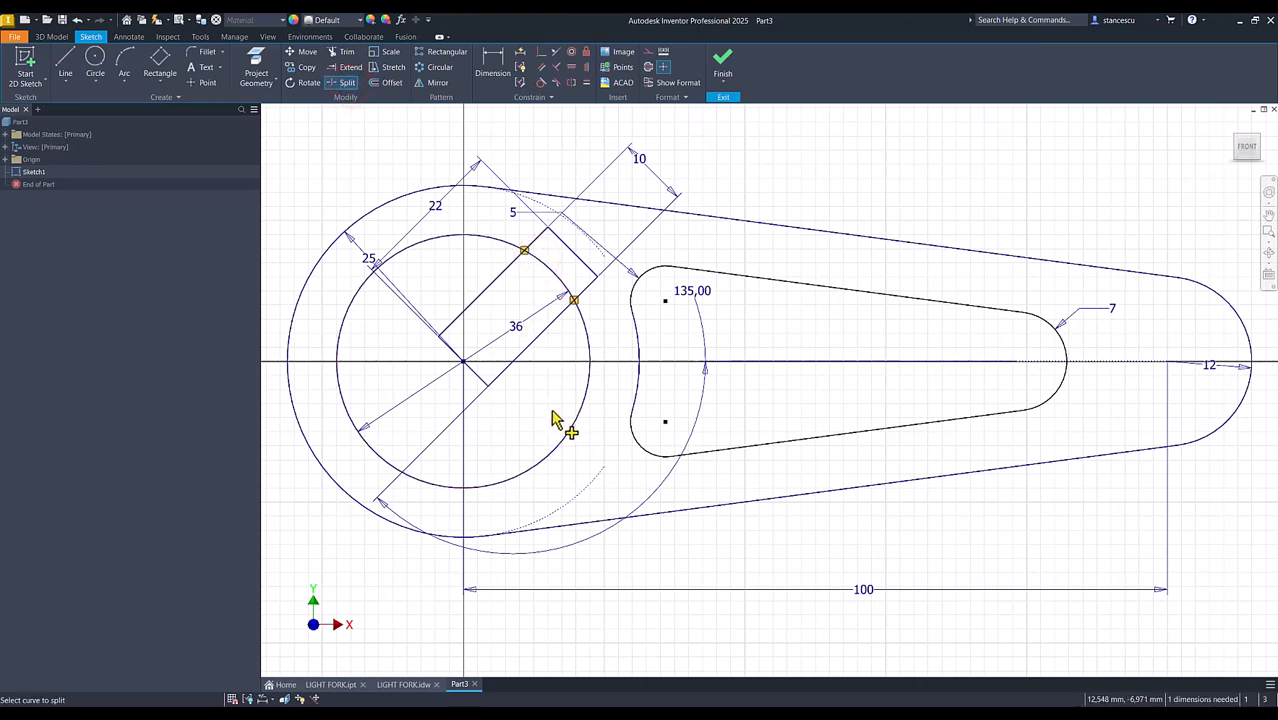
pyautogui.press('Escape')
# Step: Convert the rectangle's portion inside the 36 mm circle and the circle's arc across the keyway to construction geometry
pyautogui.moveTo(546, 322); pyautogui.dragTo(448, 428)
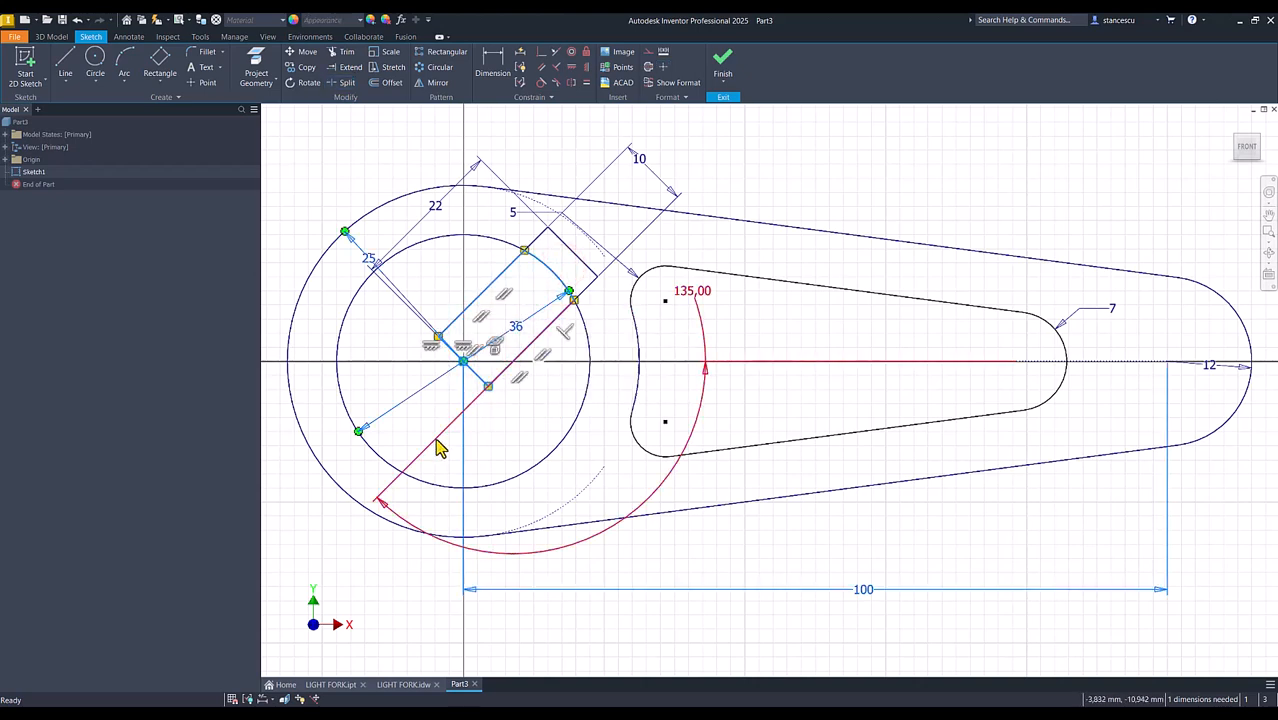
pyautogui.click(437, 448)
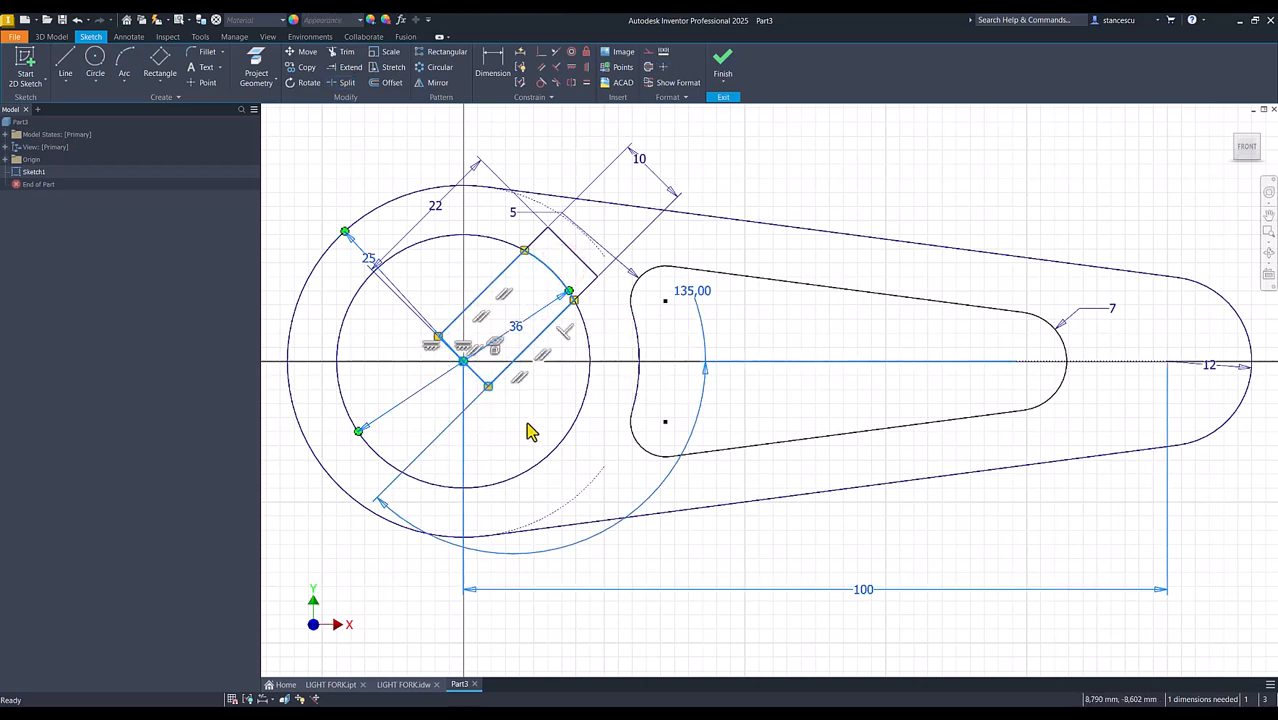
pyautogui.rightClick(842, 181)
pyautogui.click(903, 174)
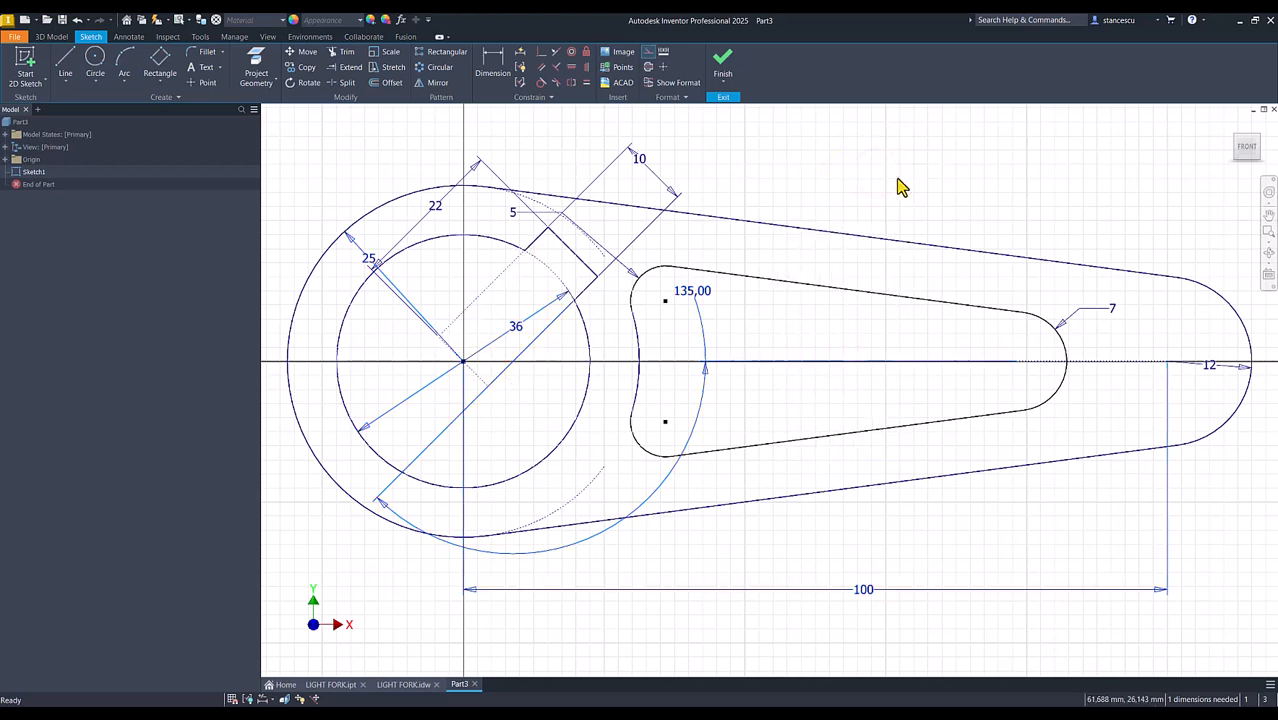
# Step: Replace the keyway's angle dimension with a 45° one between its lower solid side segment and the horizontal construction line
pyautogui.click(690, 297)
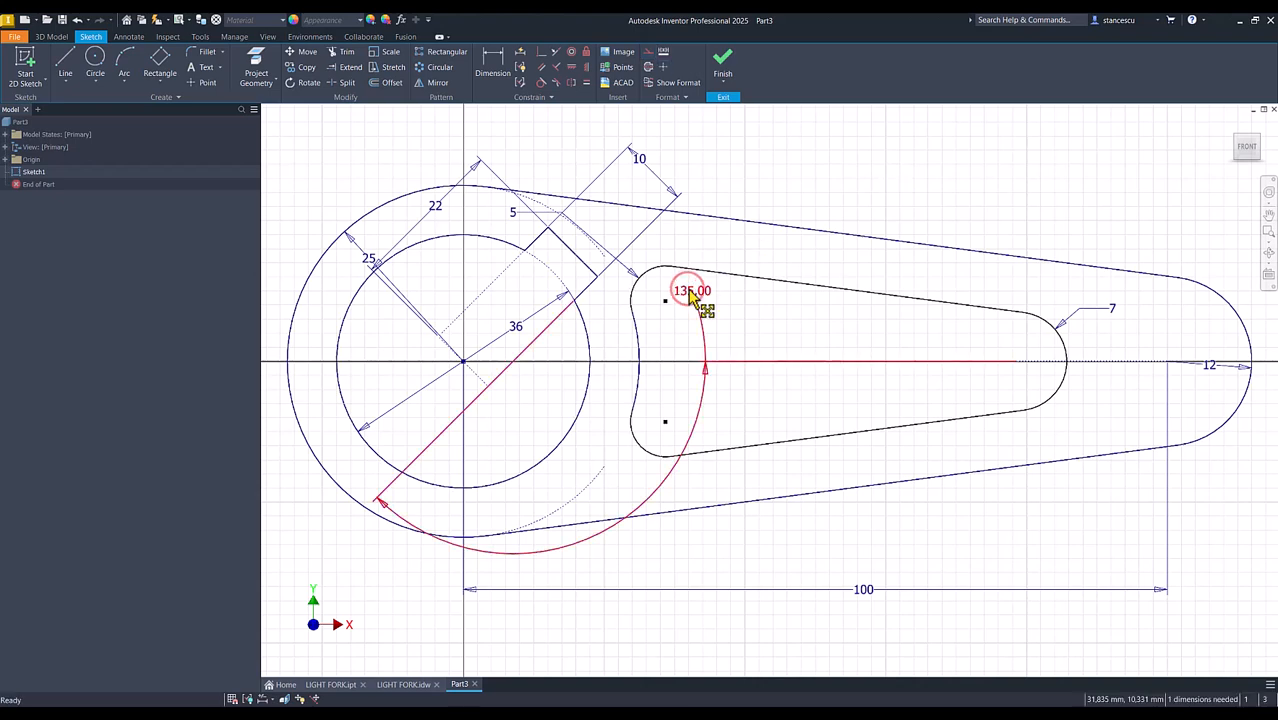
pyautogui.press('Delete')
pyautogui.click(685, 294)
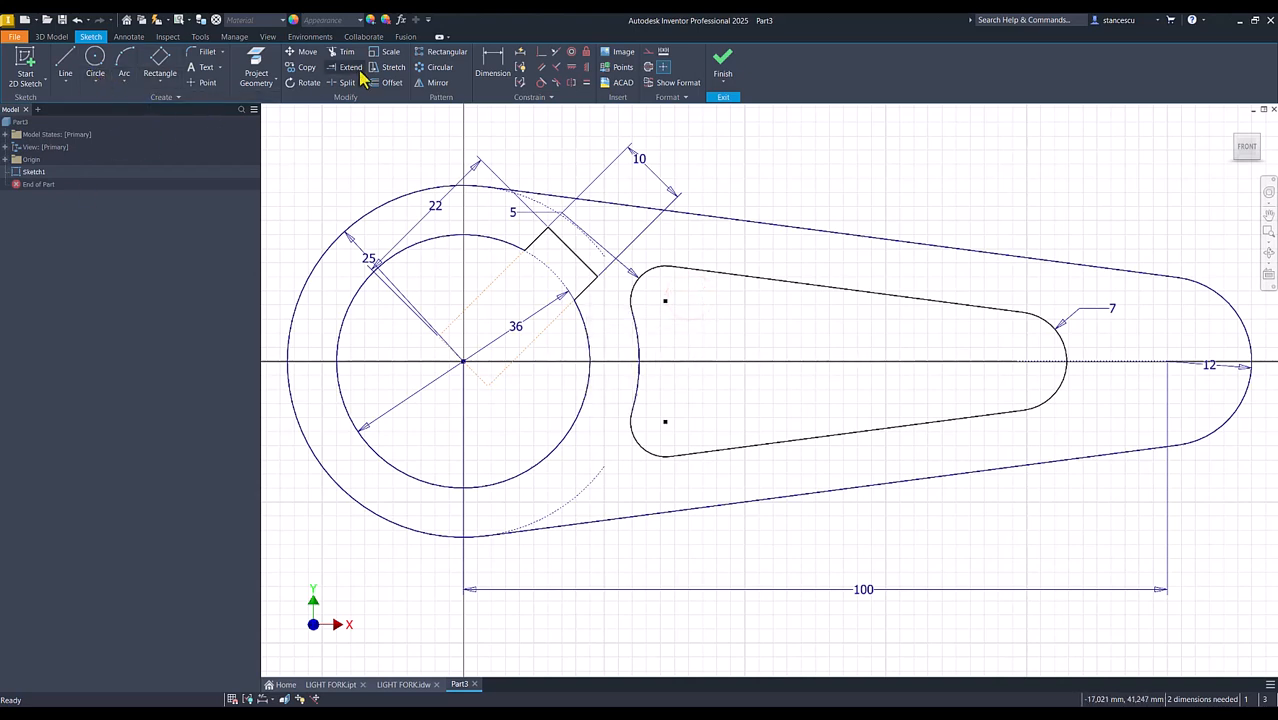
pyautogui.click(498, 68)
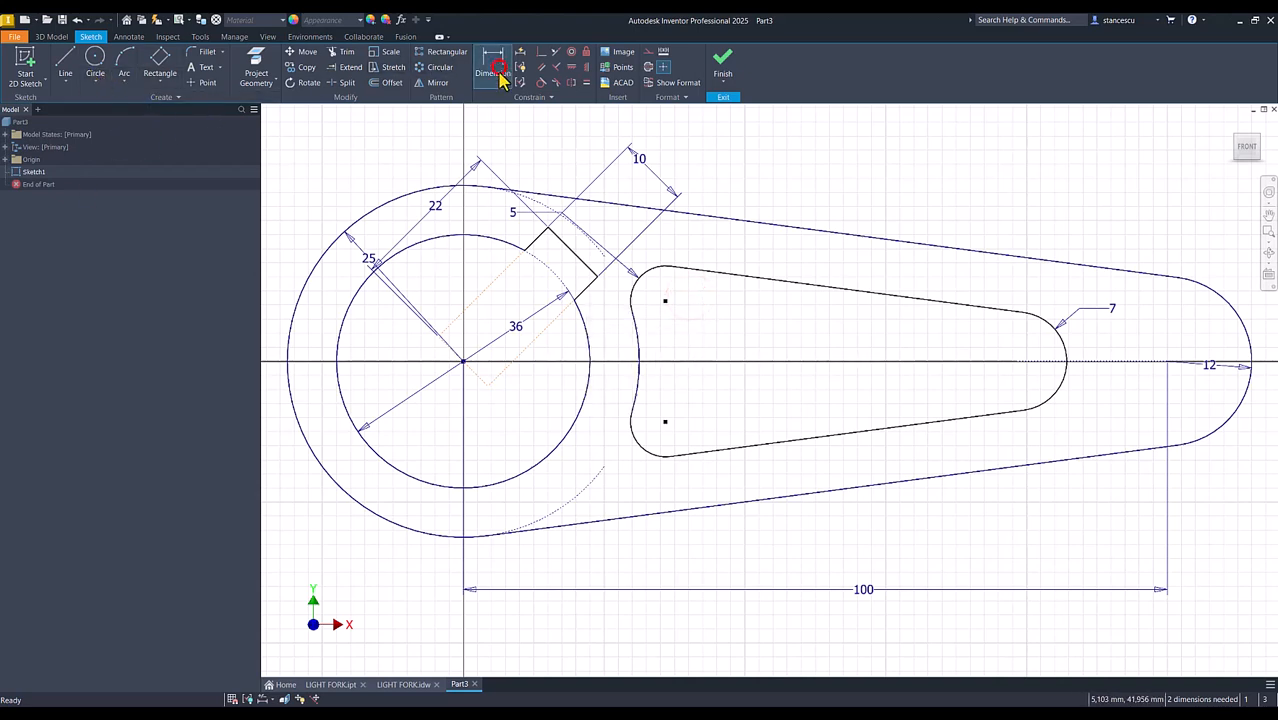
pyautogui.click(594, 285)
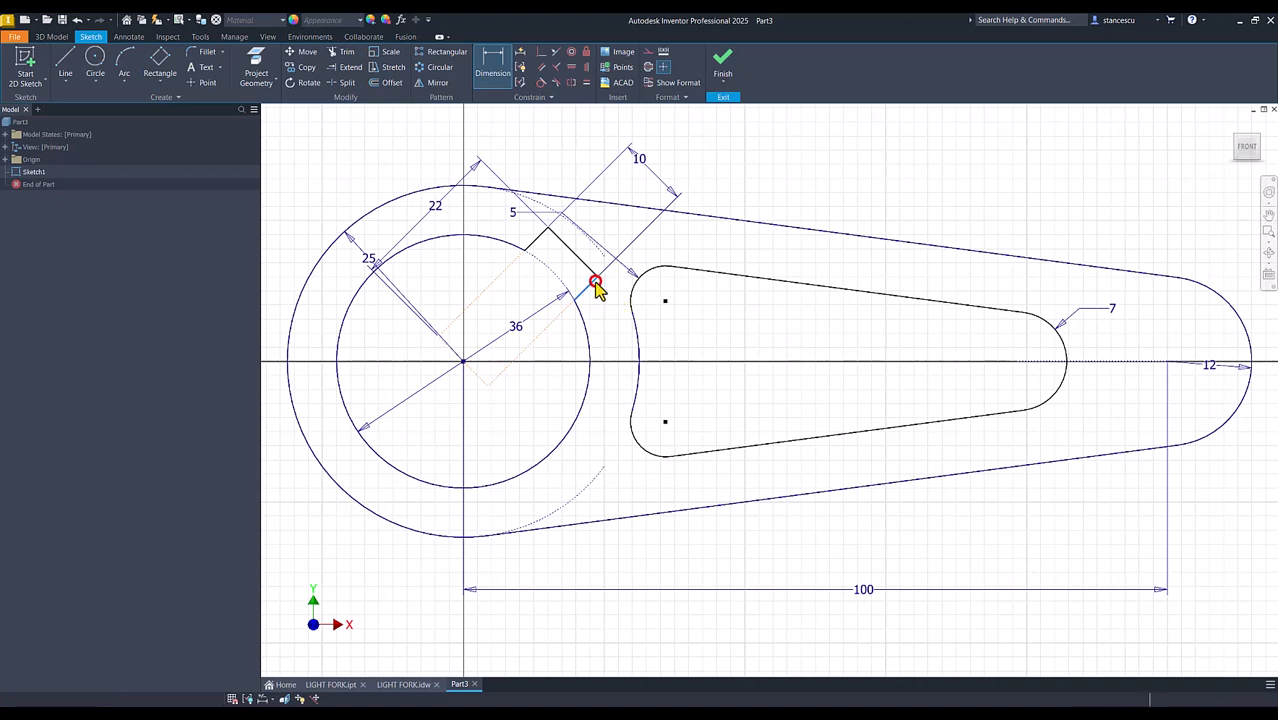
pyautogui.click(1107, 360)
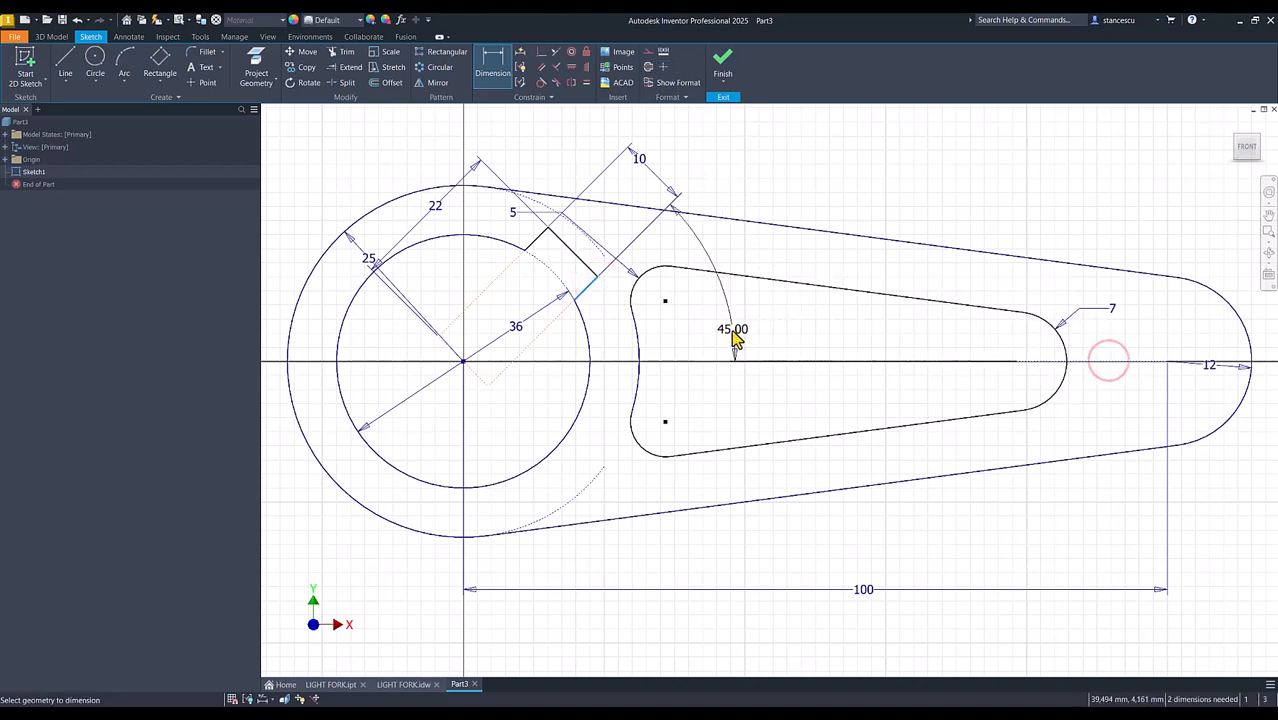
pyautogui.click(704, 306)
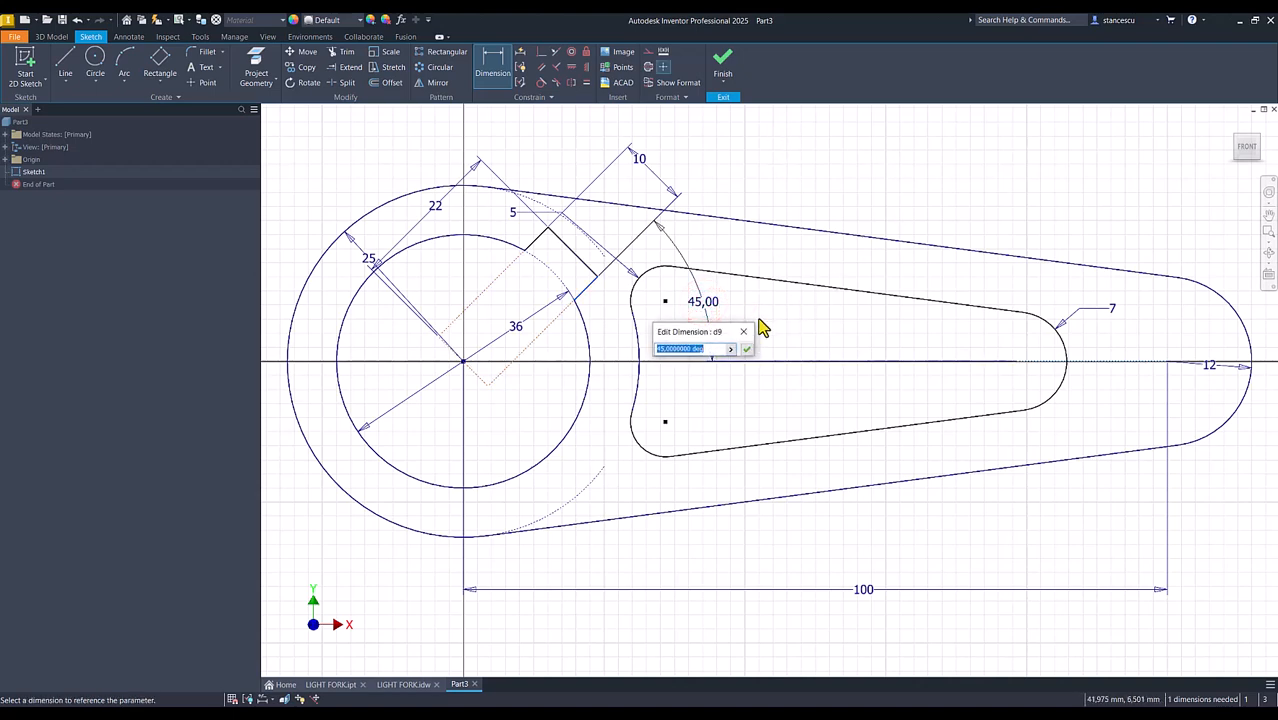
pyautogui.click(746, 352)
pyautogui.click(824, 197)
# Step: Finish the front profile sketch and show it whole in the isometric home view
pyautogui.click(722, 66)
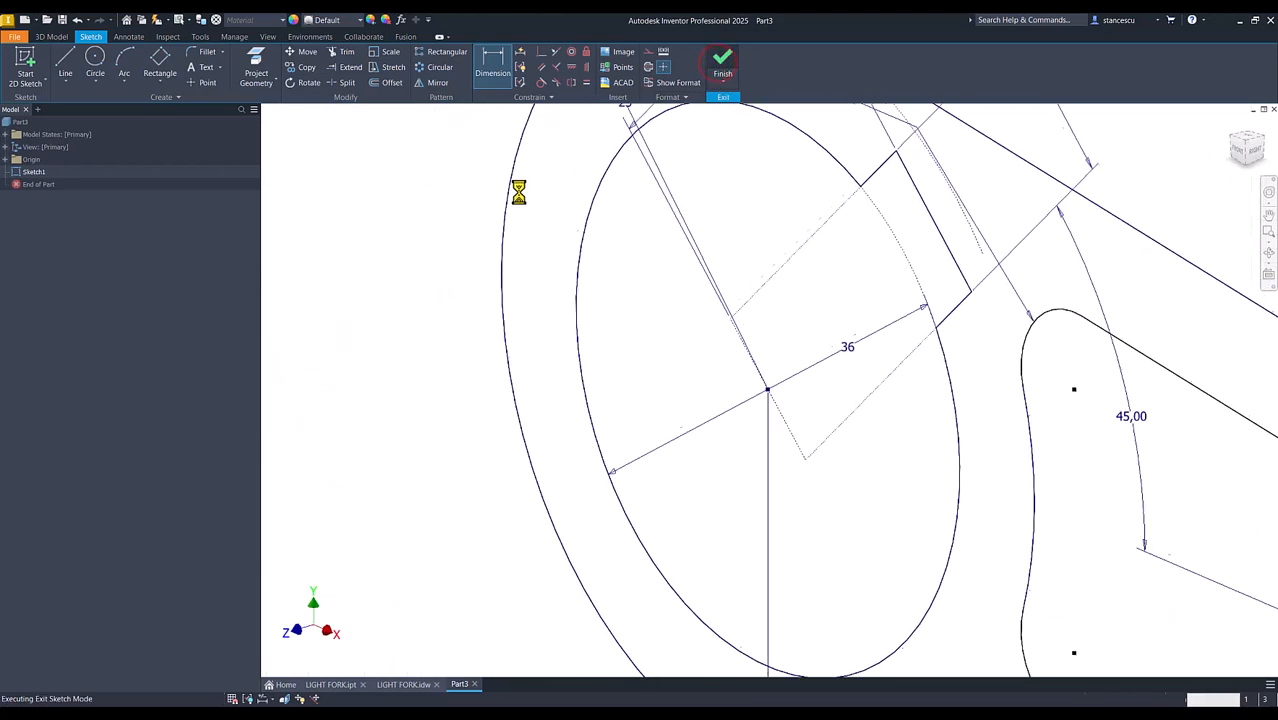
pyautogui.press('Num_Lock')
pyautogui.press('F6')
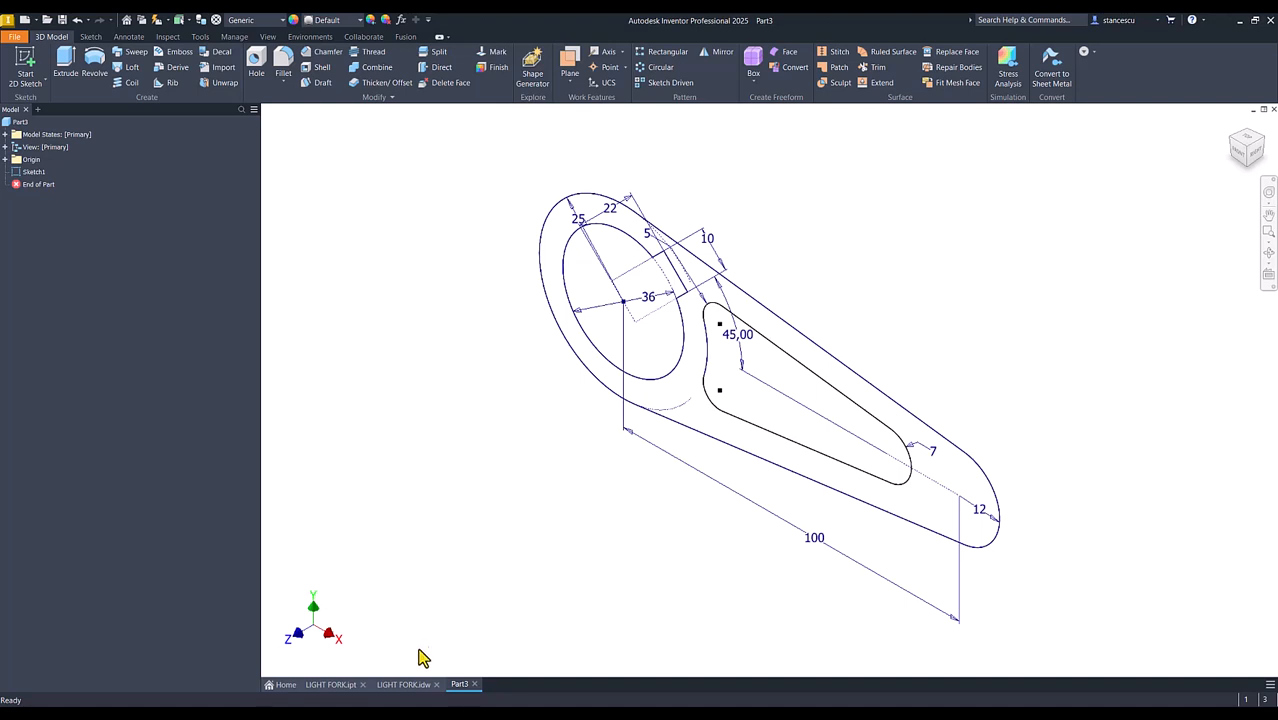
# Step: Check the lower view in the LIGHT FORK.idw drawing, and start a new sketch in Part3 on the XZ Plane
pyautogui.click(403, 684)
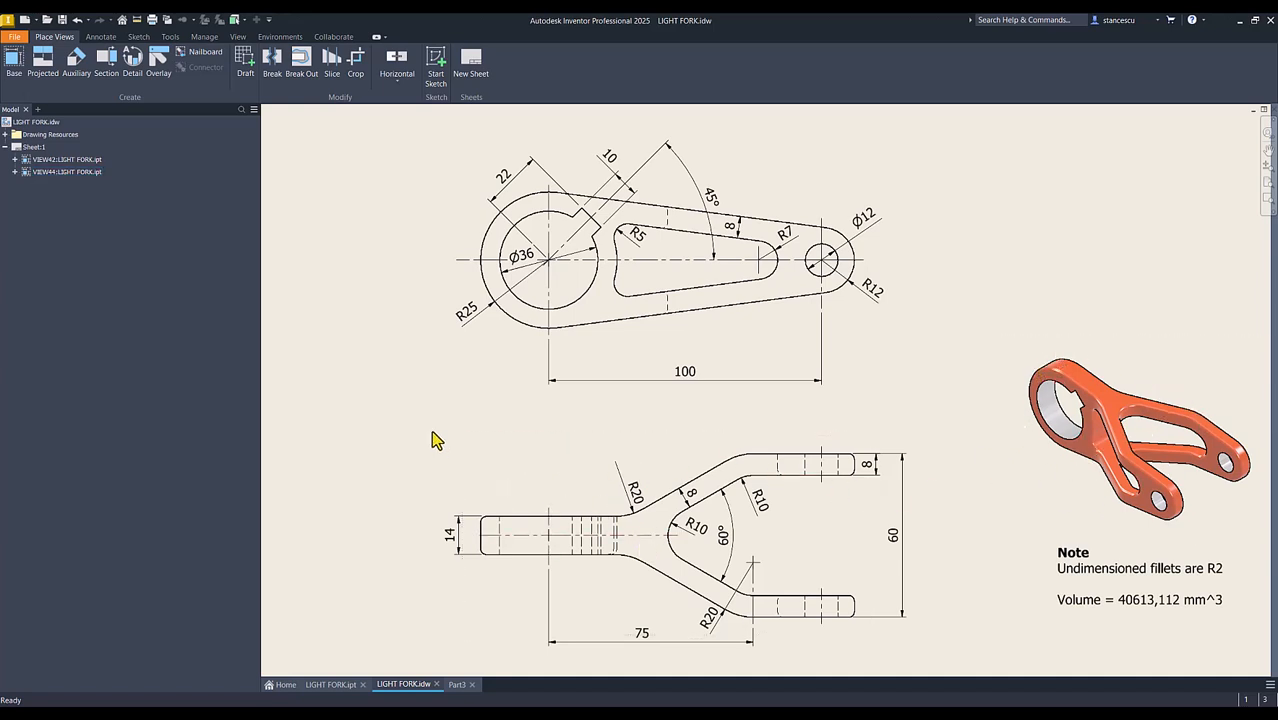
pyautogui.click(458, 685)
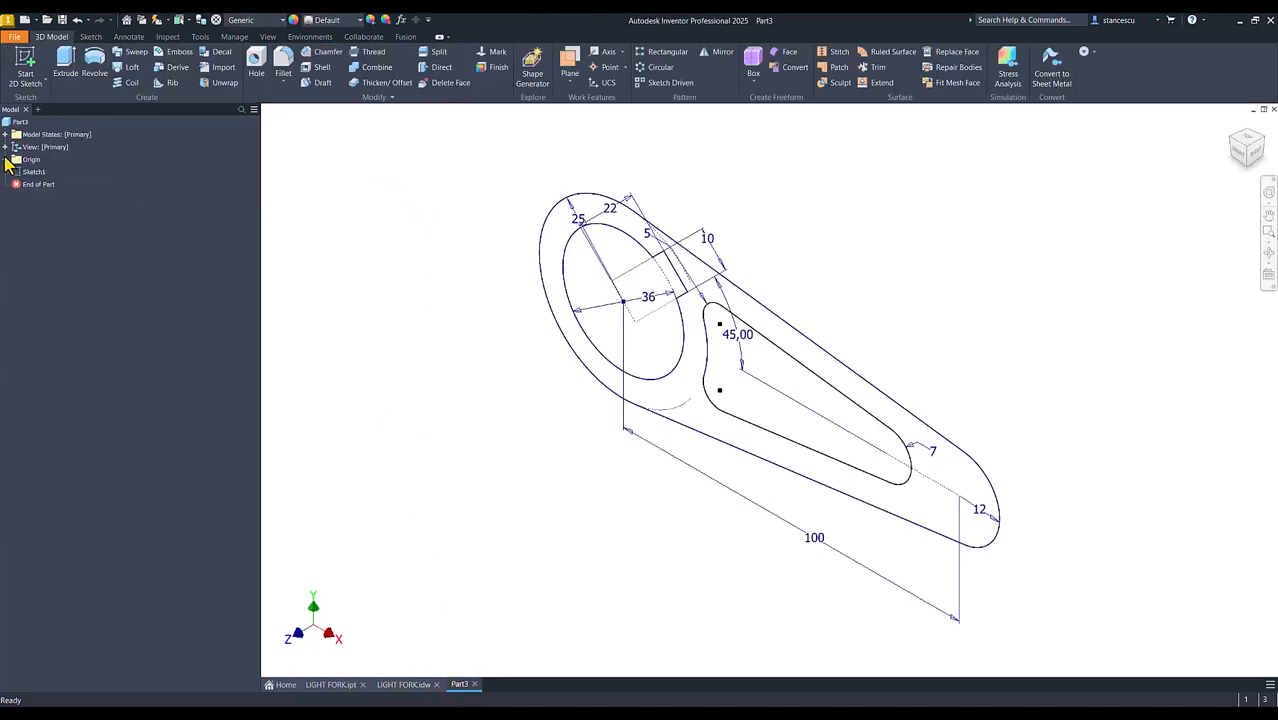
pyautogui.click(6, 160)
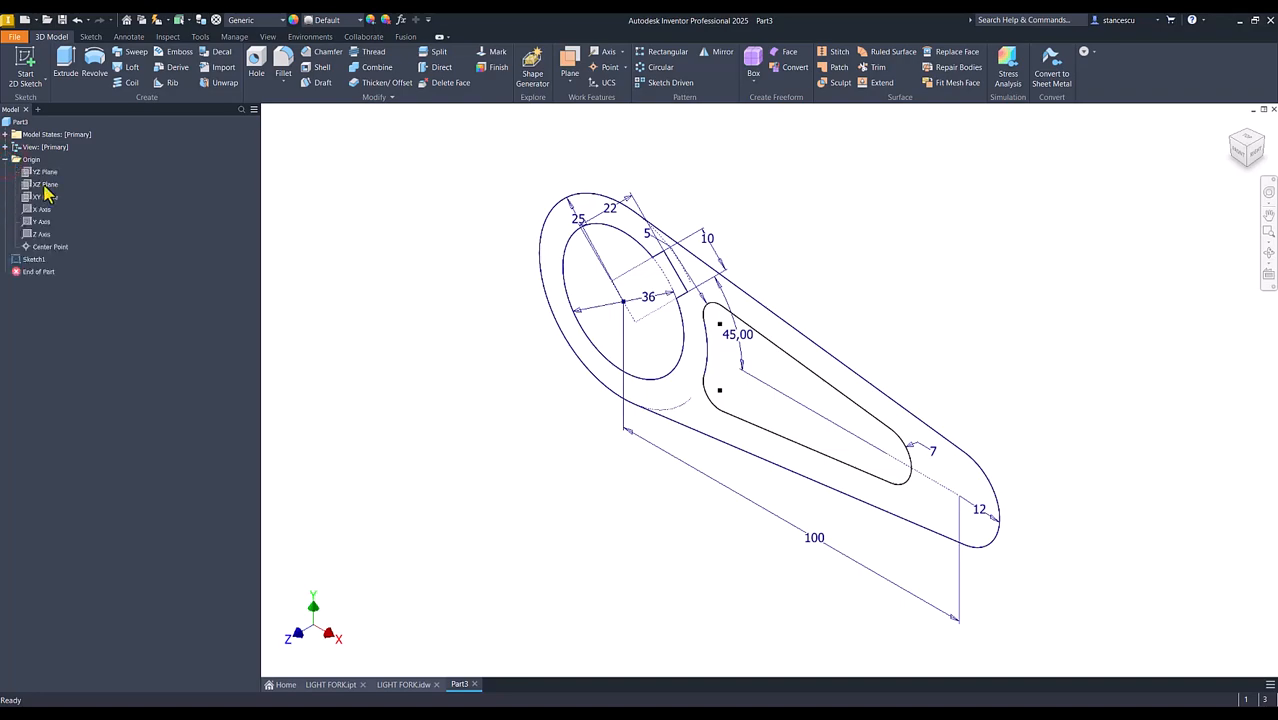
pyautogui.click(44, 185)
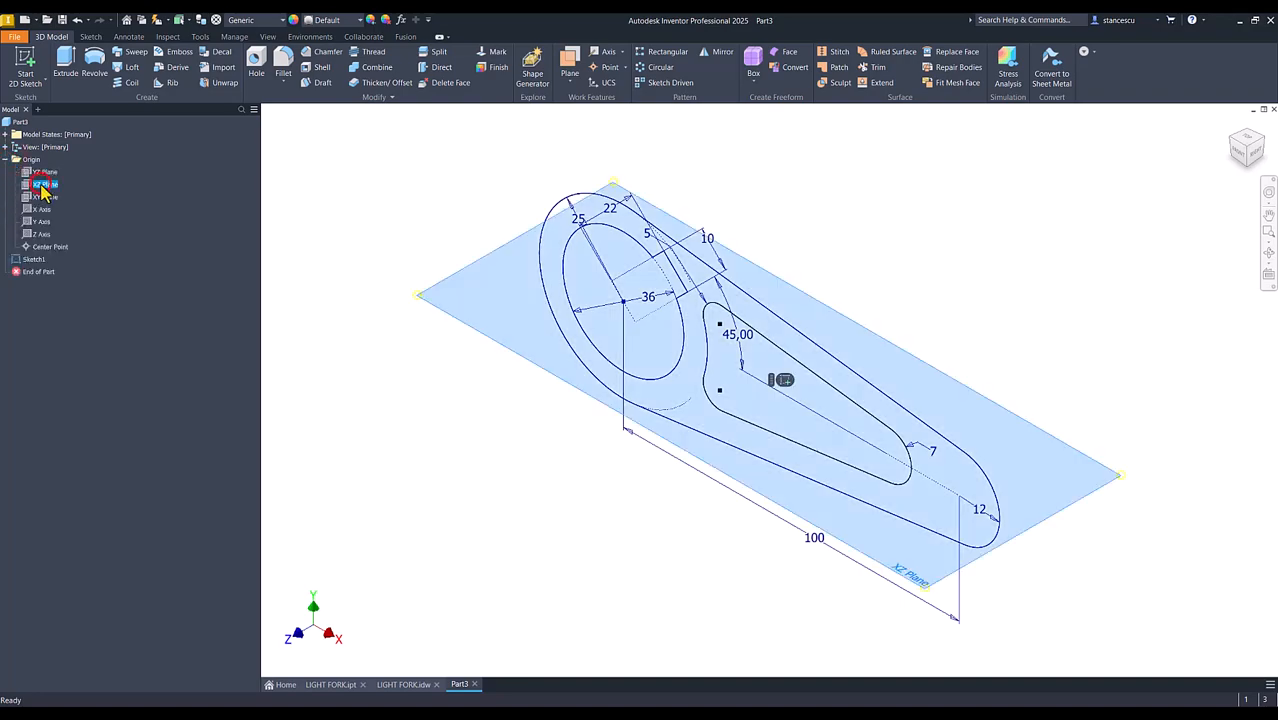
pyautogui.click(782, 382)
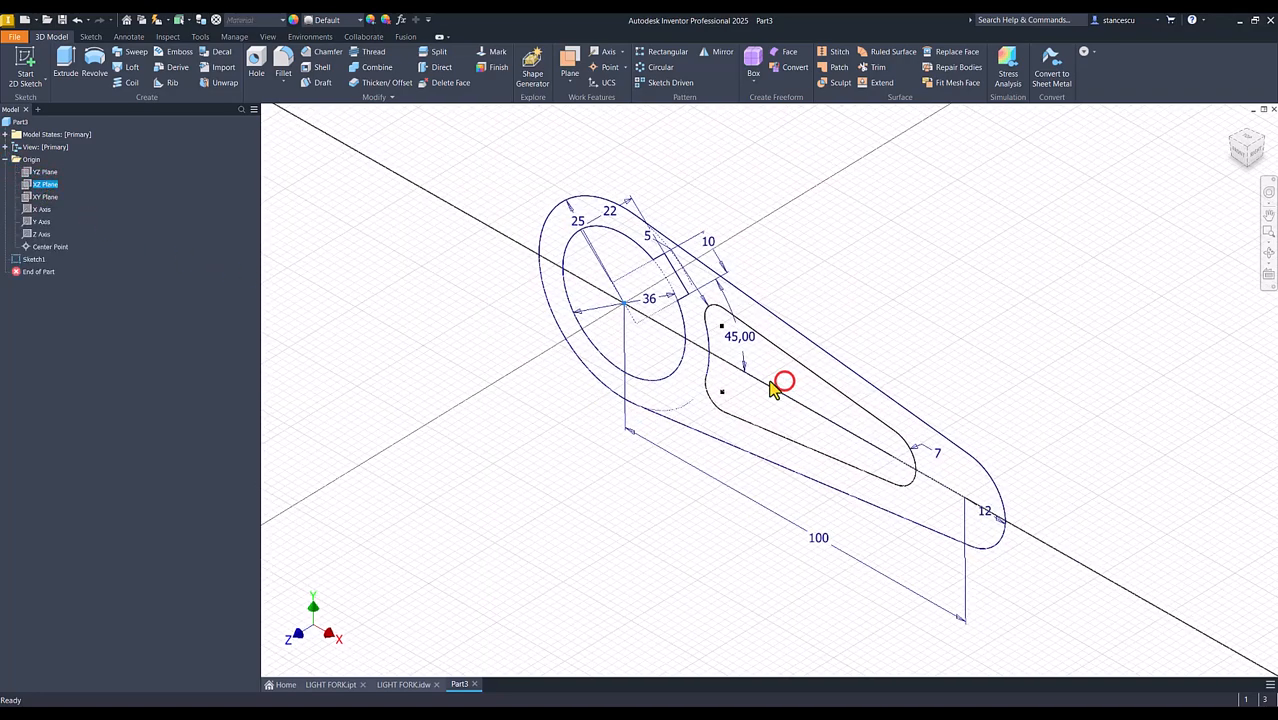
# Step: Hide Sketch1 and sketch the fork's upper outline above the horizontal axis as six connected lines, its arm about 35 mm long and 11 mm wide
pyautogui.rightClick(28, 263)
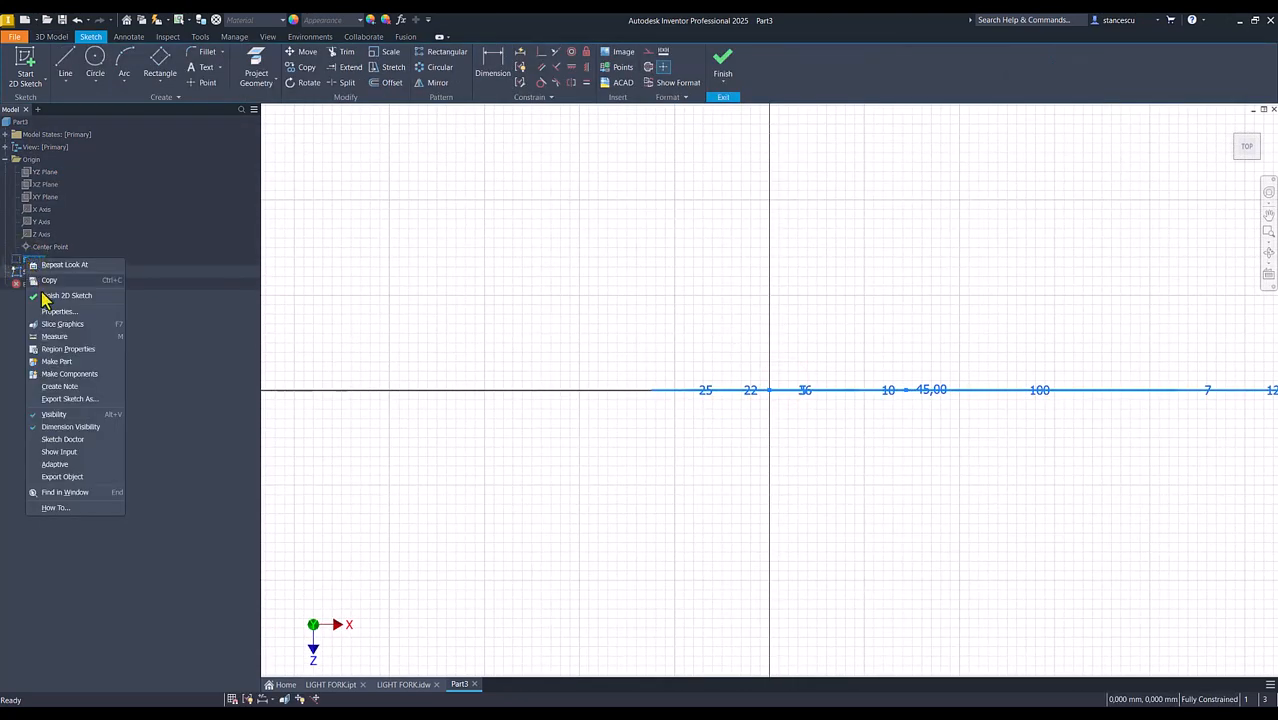
pyautogui.click(54, 414)
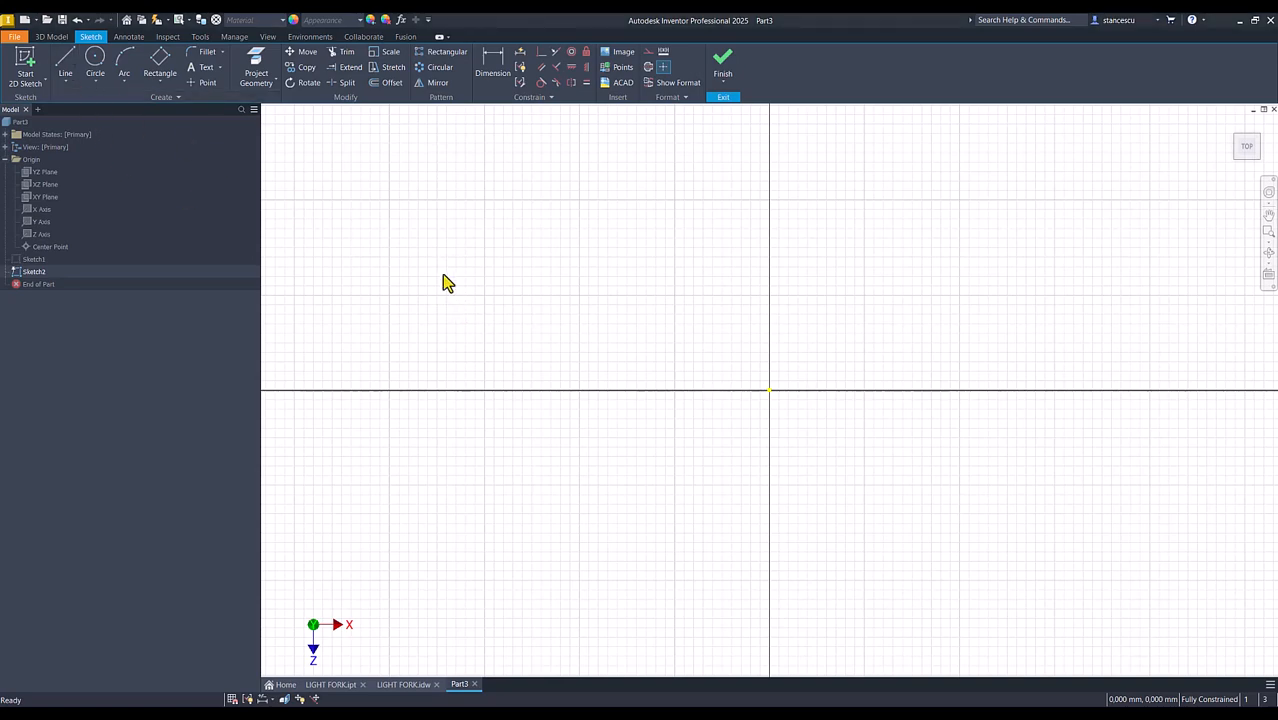
pyautogui.click(74, 63)
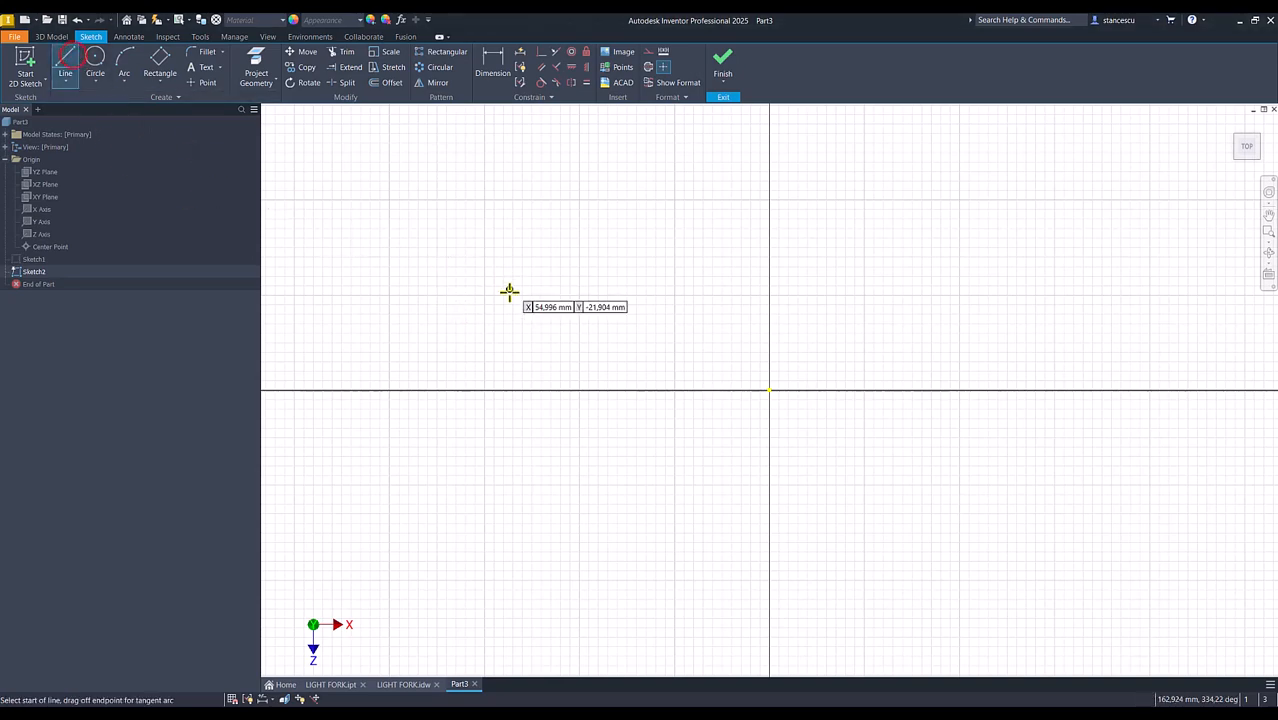
pyautogui.click(494, 362)
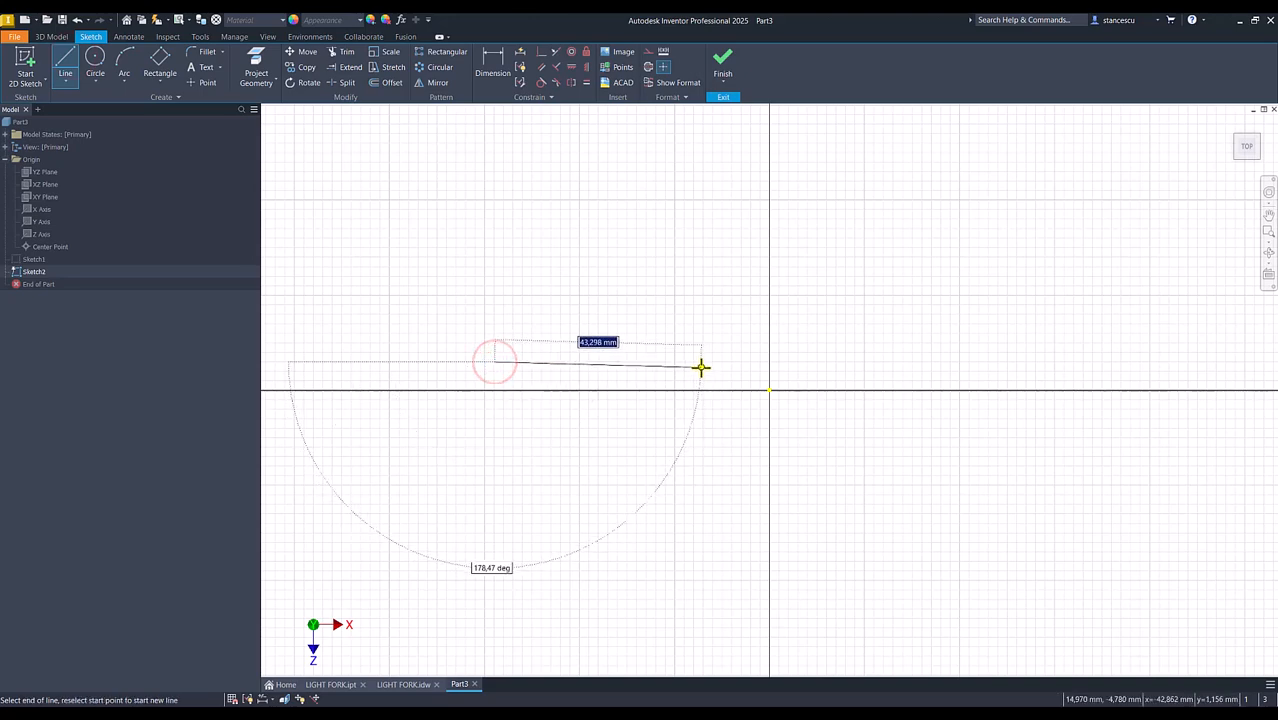
pyautogui.click(915, 363)
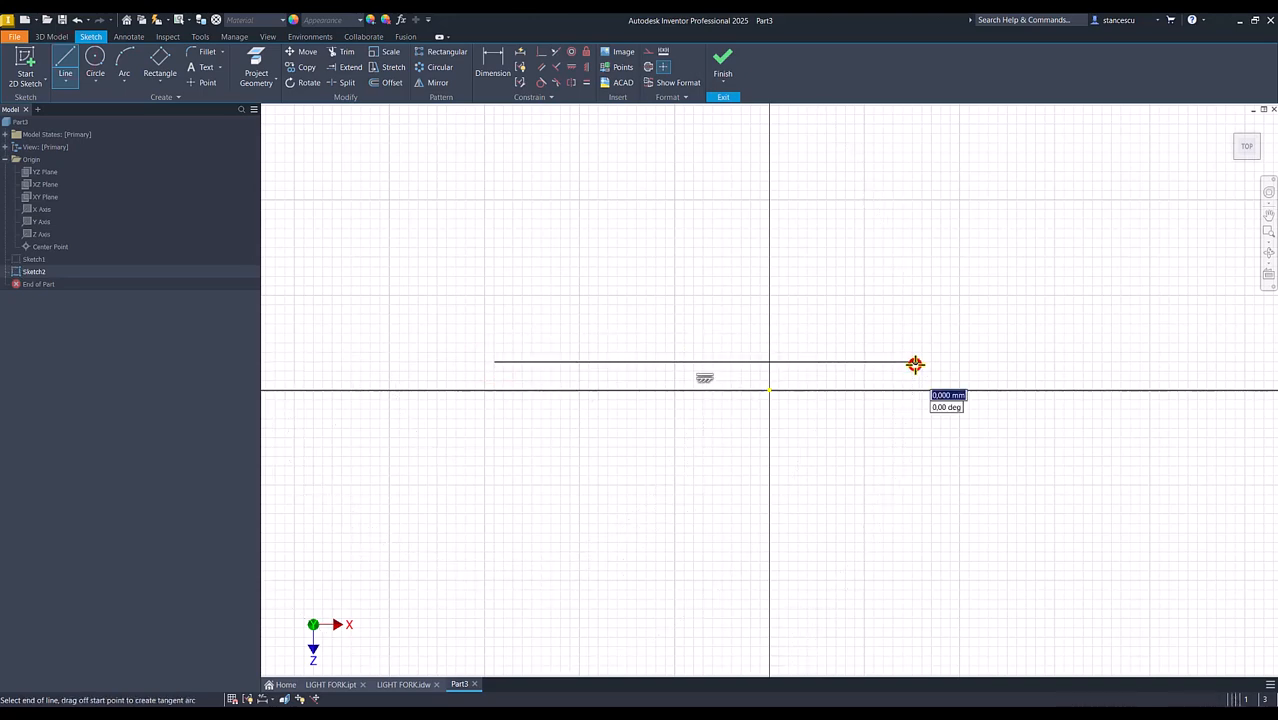
pyautogui.click(1044, 254)
pyautogui.click(1212, 254)
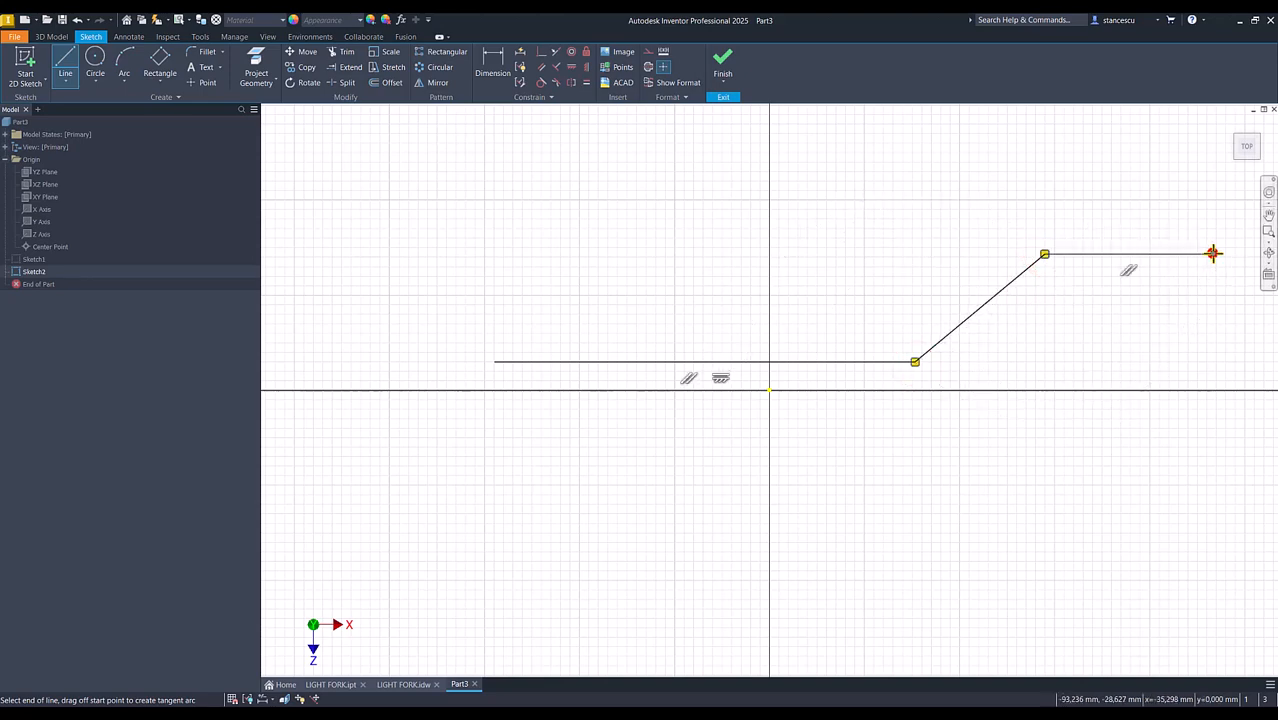
pyautogui.click(1212, 307)
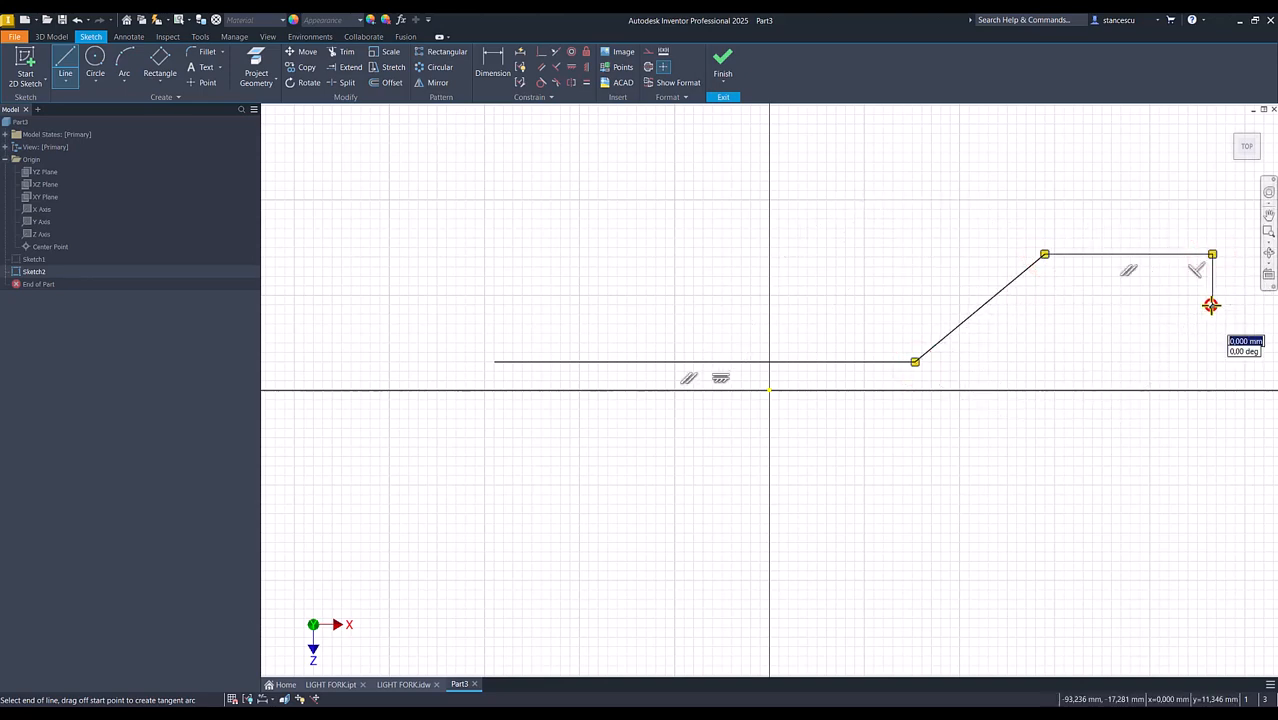
pyautogui.click(1069, 307)
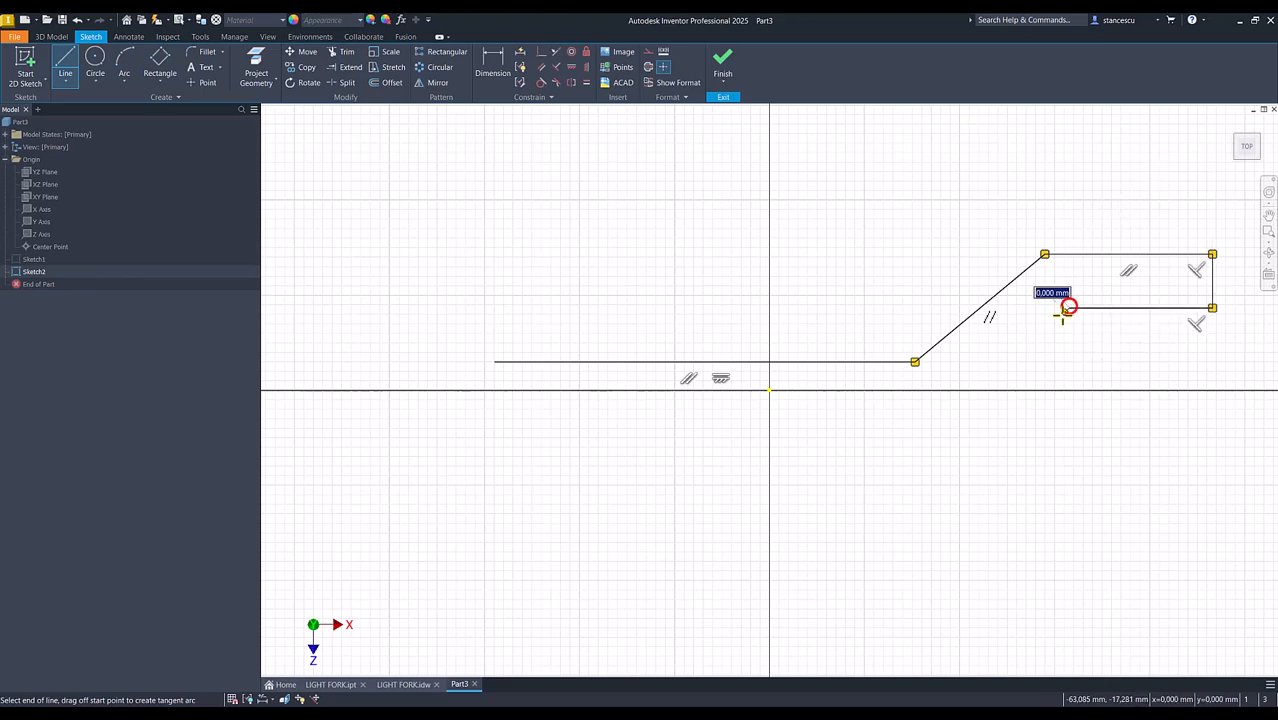
pyautogui.click(1005, 351)
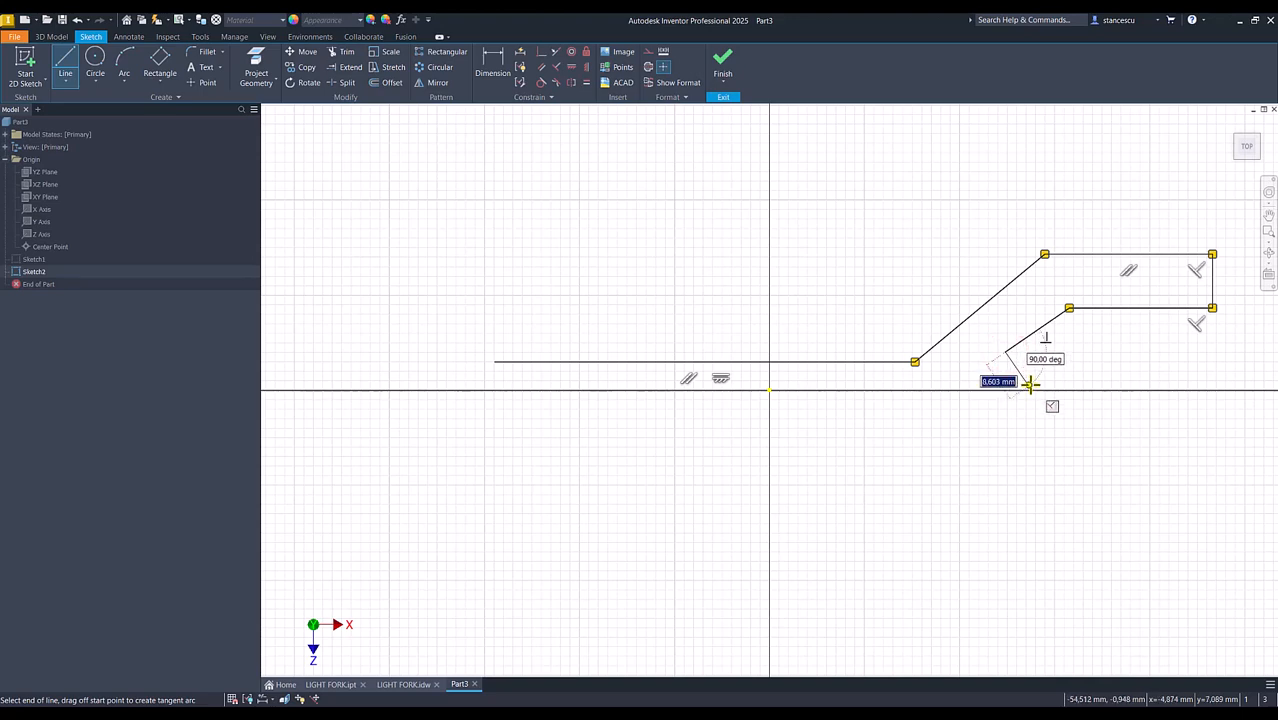
pyautogui.press('Escape')
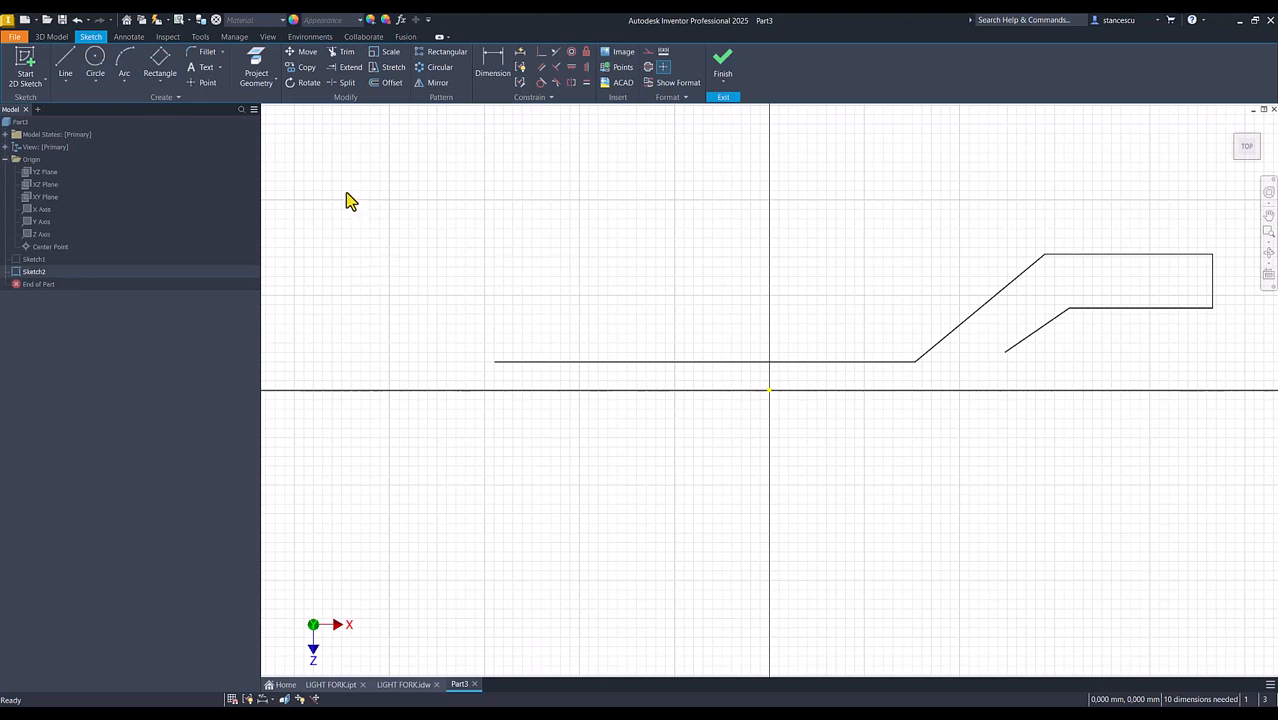
# Step: Fillet both corners of the outline's outer sloped line with a 20 mm radius
pyautogui.click(206, 53)
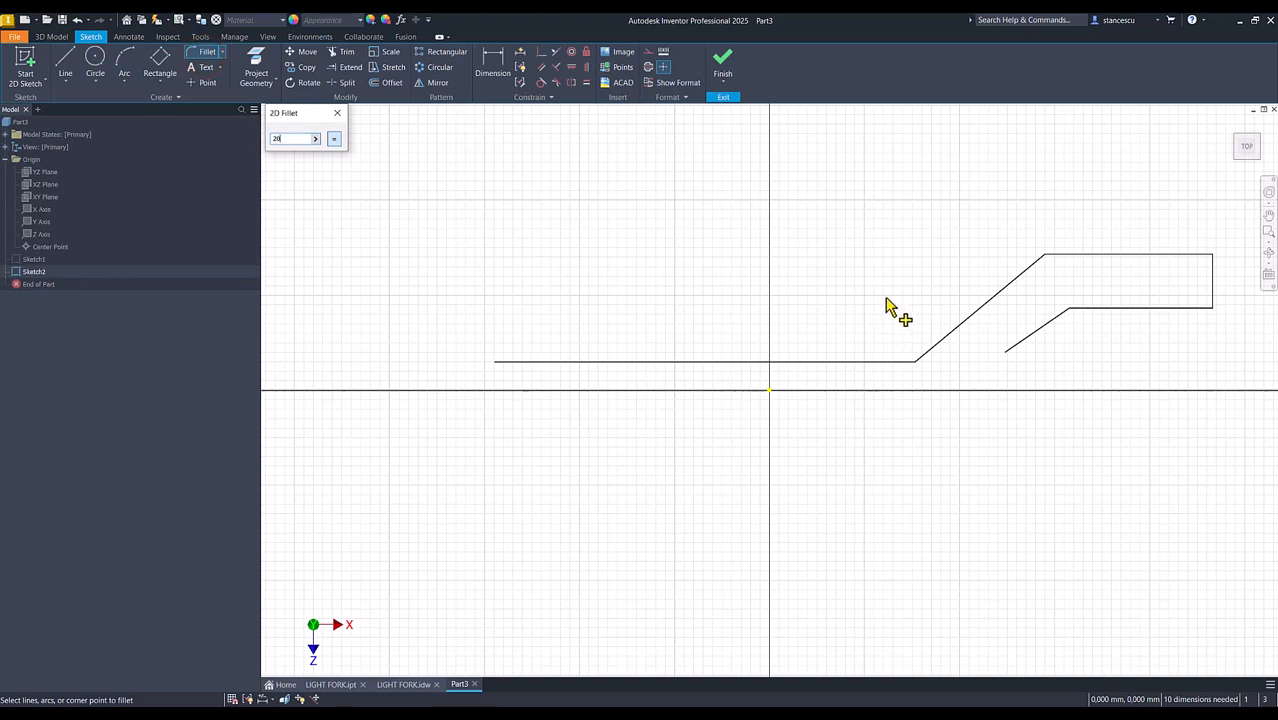
pyautogui.click(862, 361)
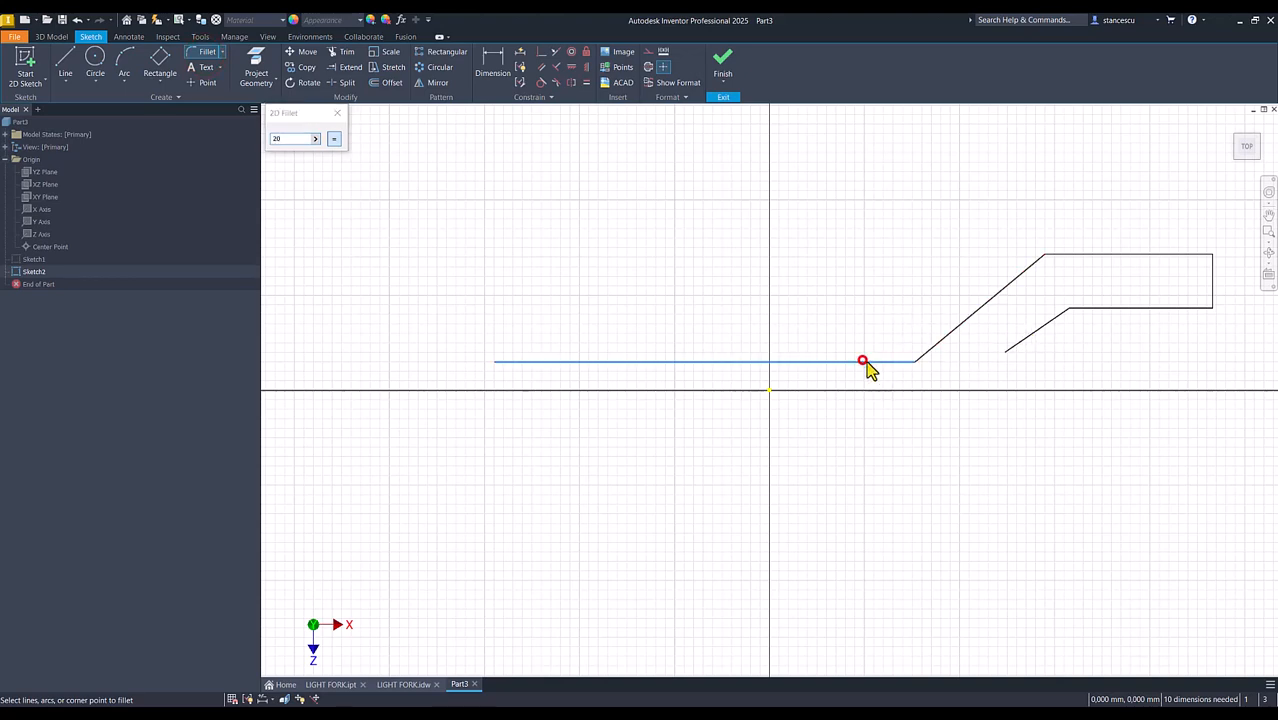
pyautogui.click(929, 358)
pyautogui.click(1014, 279)
pyautogui.click(1074, 257)
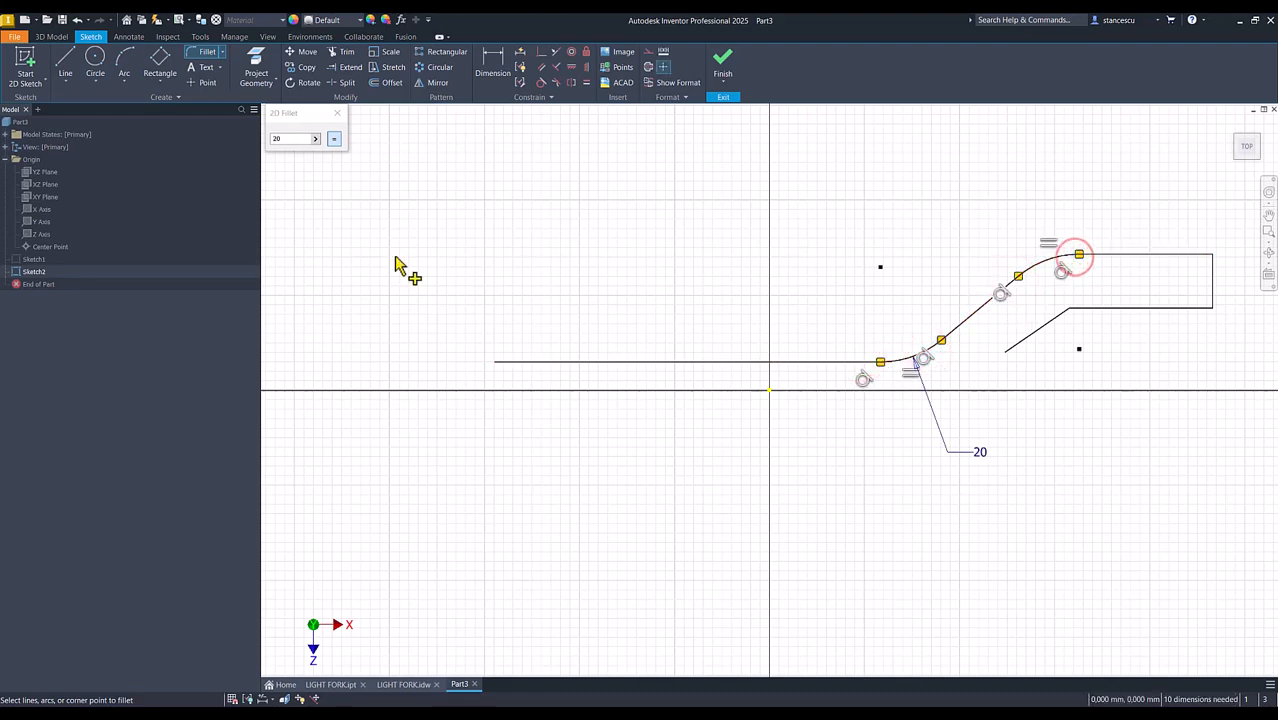
# Step: Fillet the corner between the arm's inner horizontal line and the inner sloped line with a 10 mm radius
pyautogui.doubleClick(290, 139)
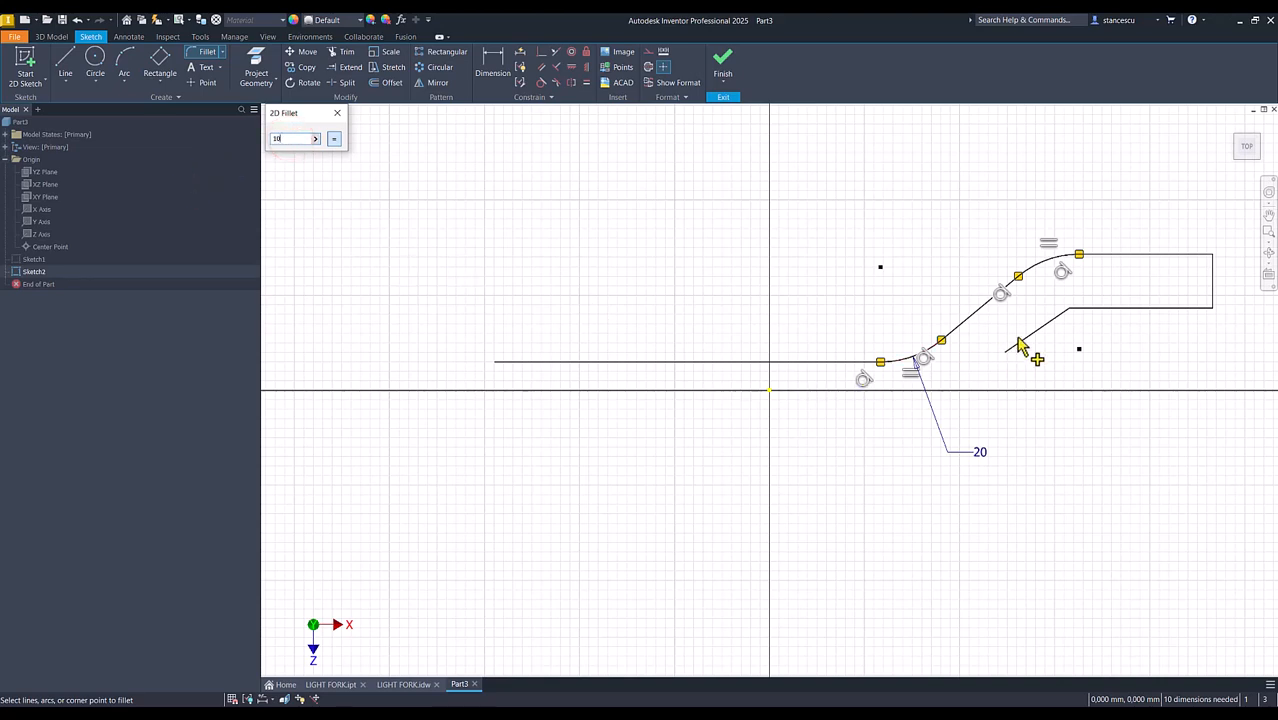
pyautogui.click(1050, 317)
pyautogui.click(1091, 310)
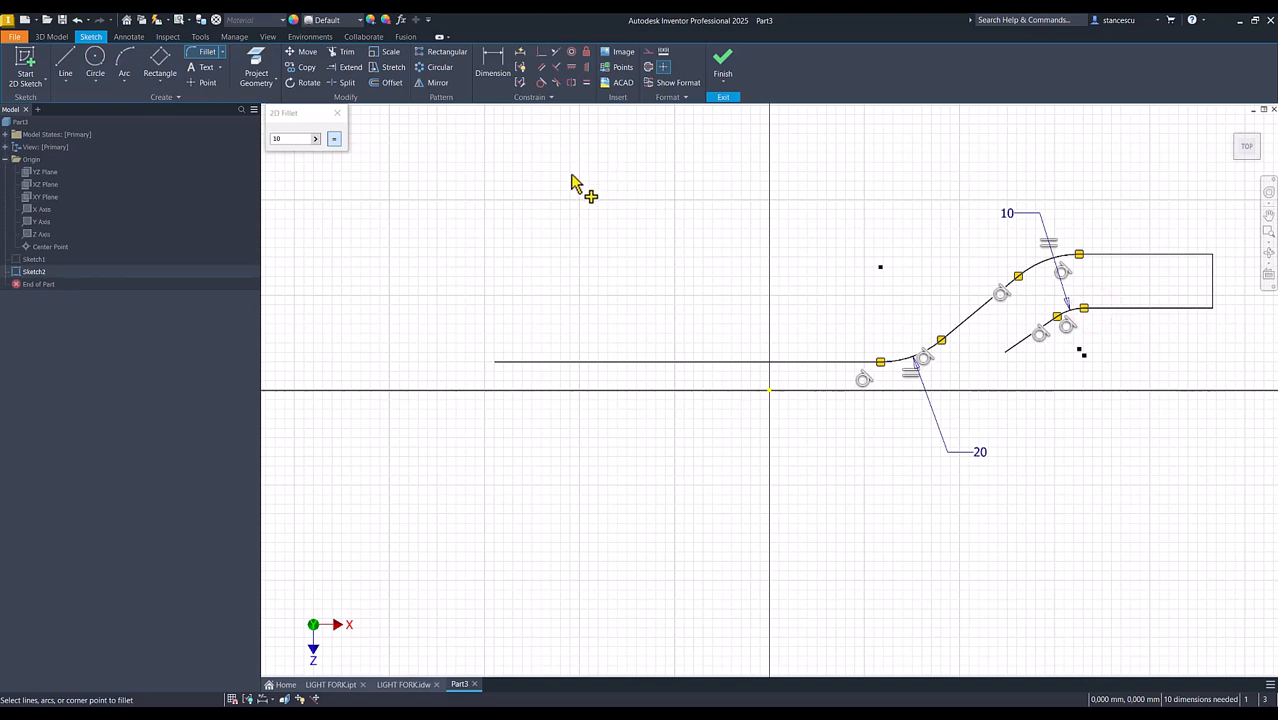
pyautogui.press('Escape')
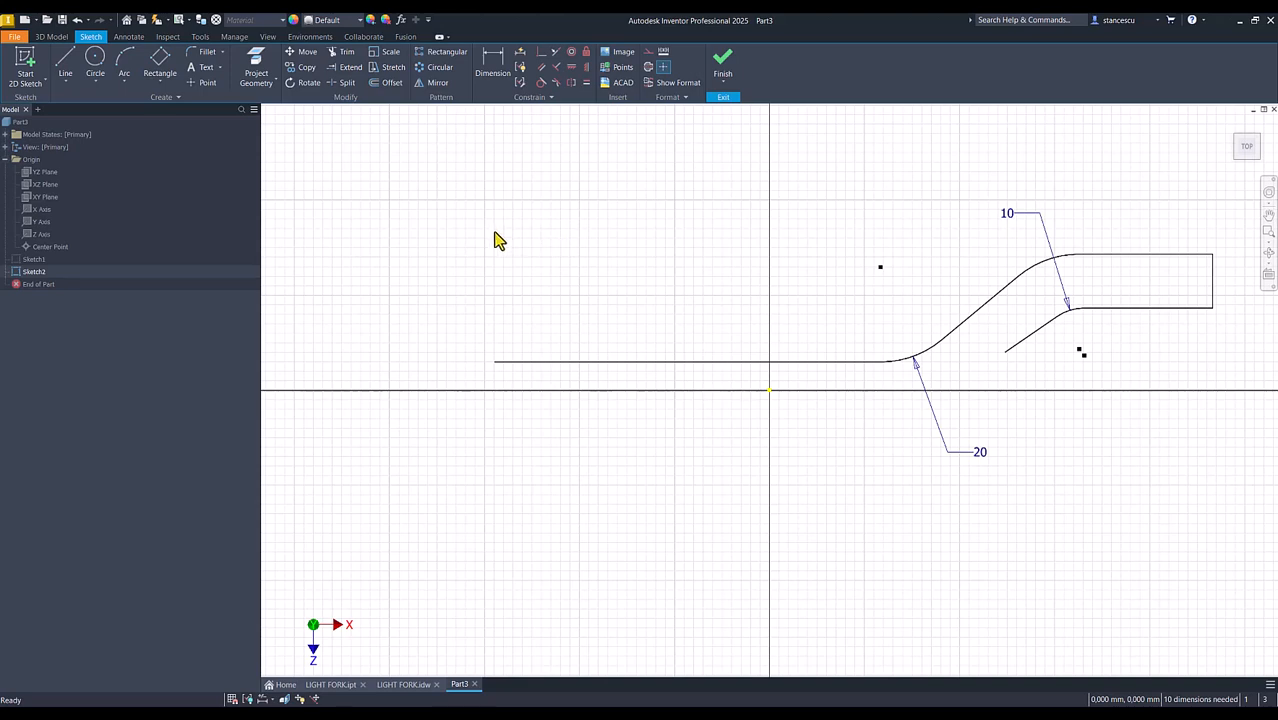
# Step: Project the X Axis into the sketch and convert the projected line to construction geometry
pyautogui.click(256, 62)
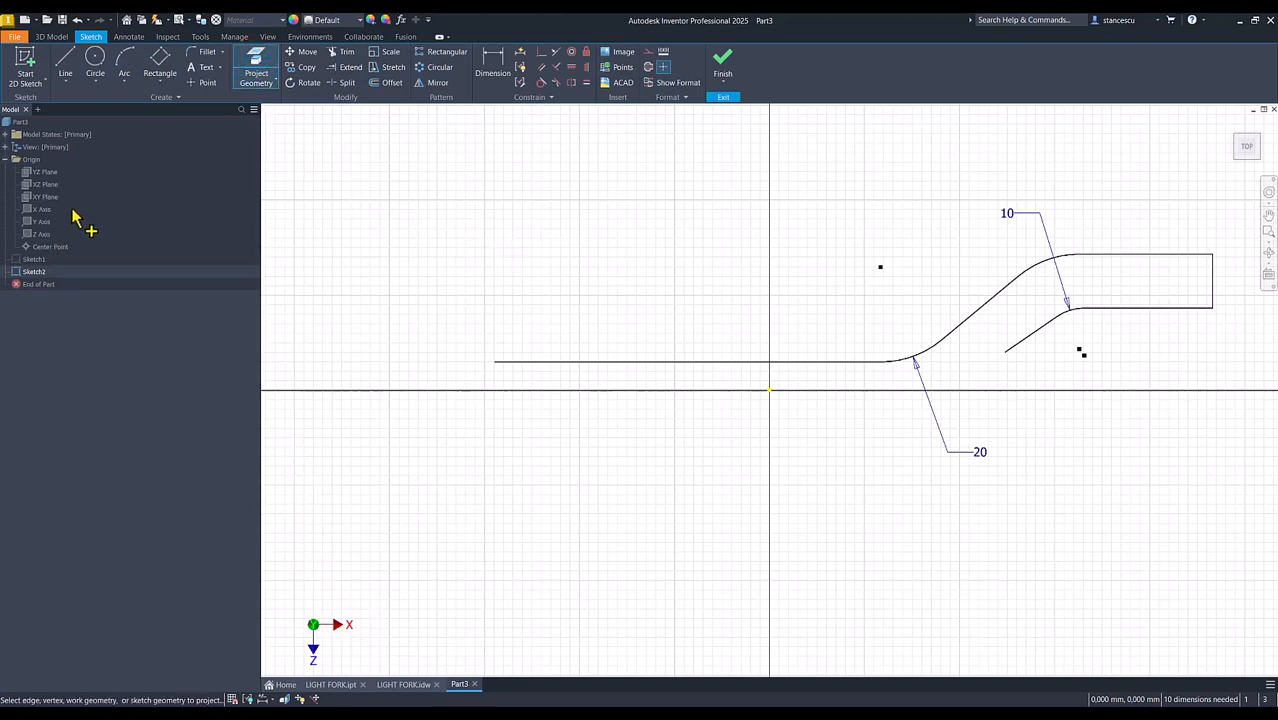
pyautogui.click(40, 212)
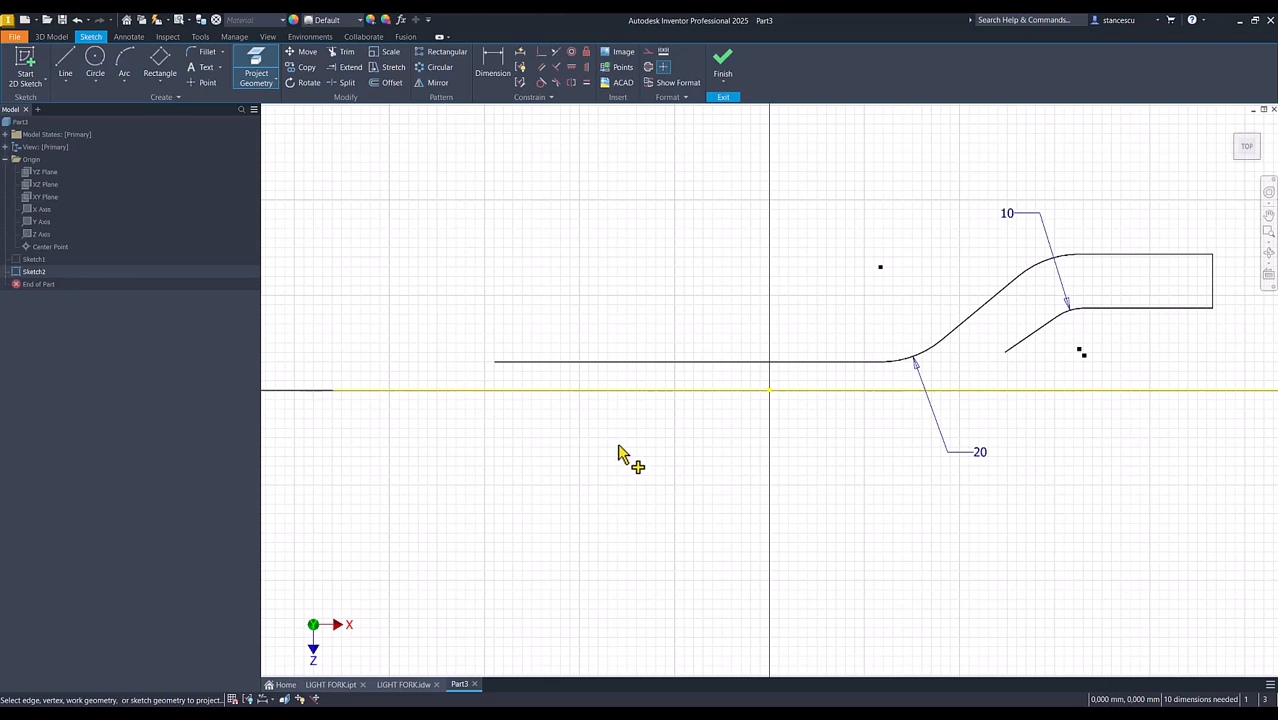
pyautogui.press('Escape')
pyautogui.click(685, 377)
pyautogui.rightClick(630, 423)
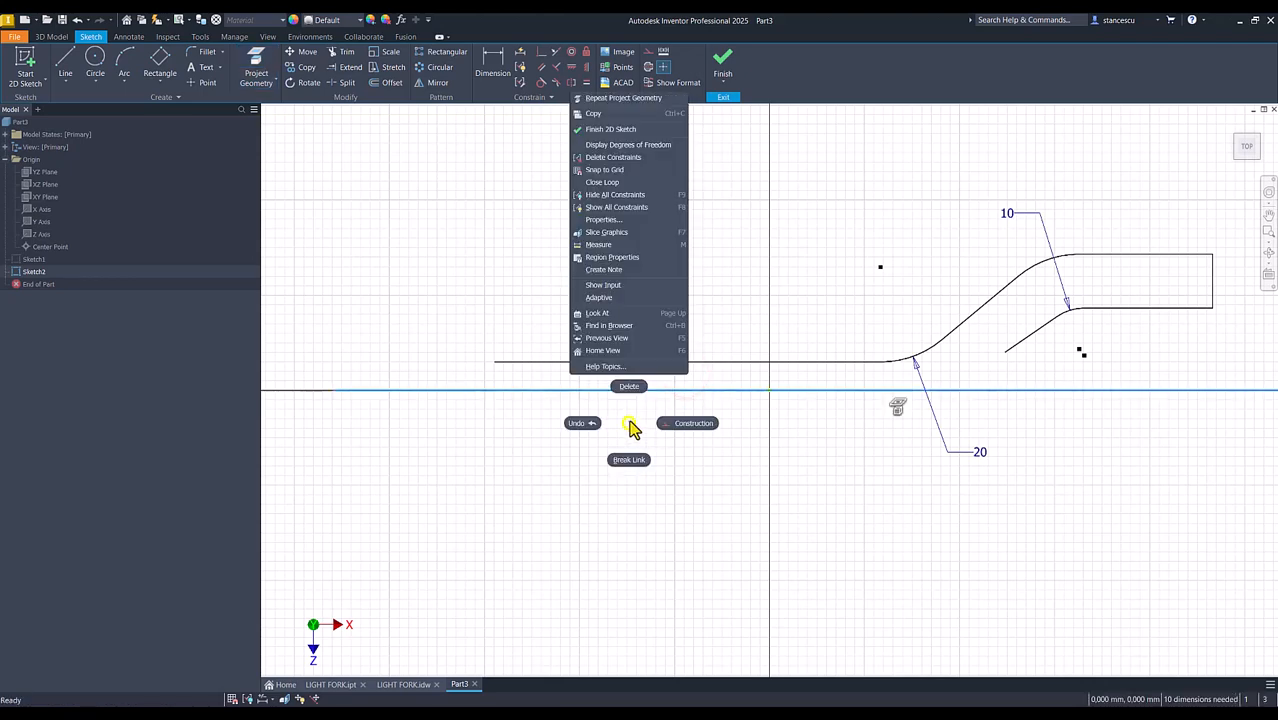
pyautogui.click(697, 428)
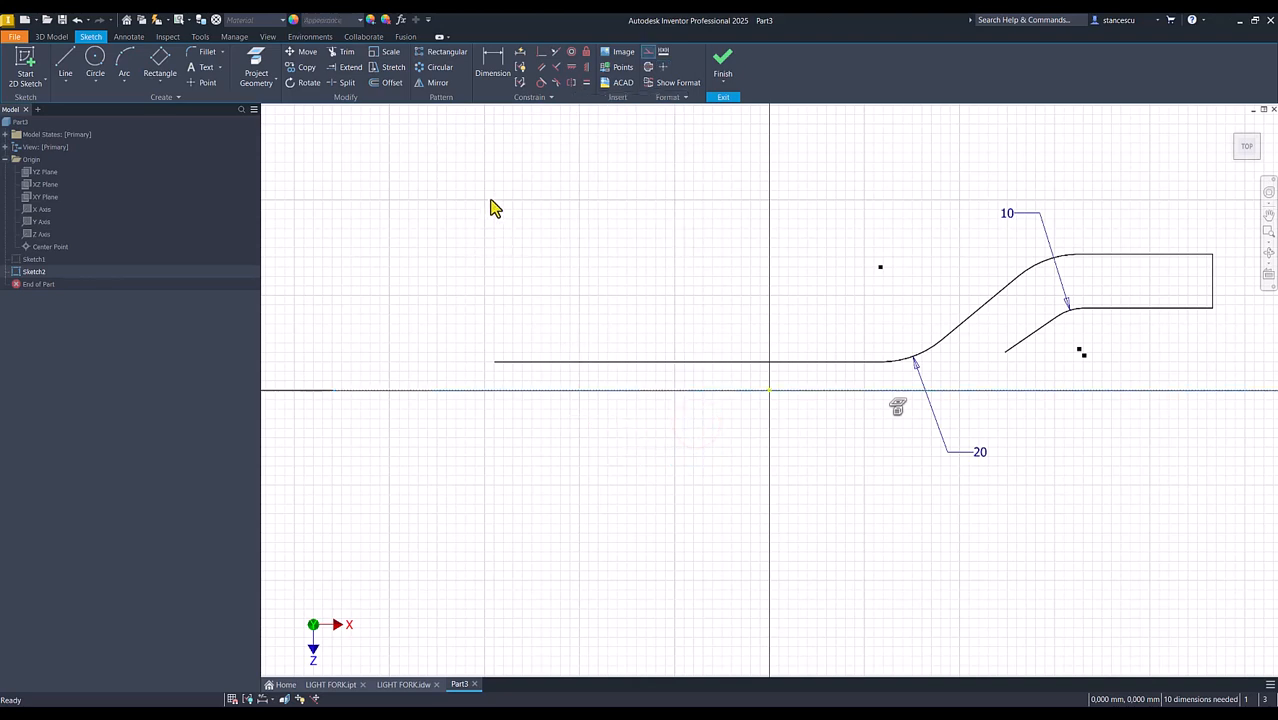
# Step: Mirror the entire upper outline, including its fillets, about the projected X axis construction line
pyautogui.click(437, 85)
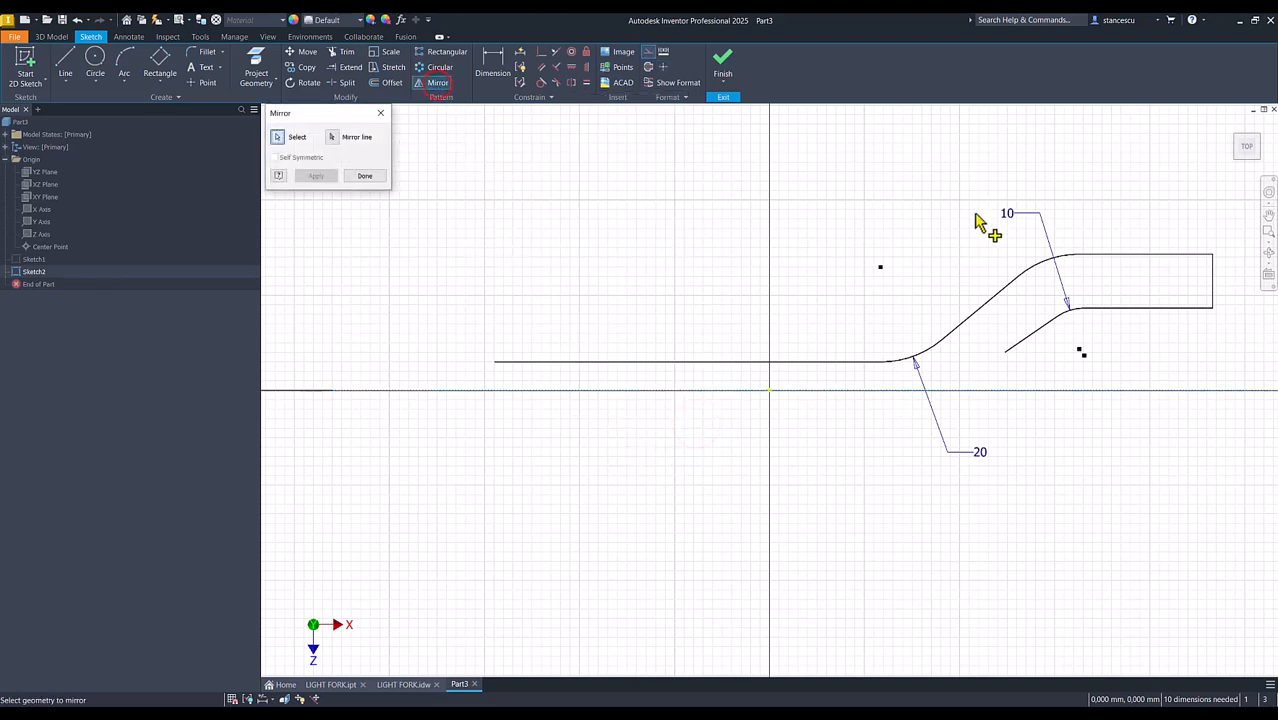
pyautogui.moveTo(1233, 207)
pyautogui.mouseDown()
pyautogui.moveTo(1122, 322)
pyautogui.moveTo(649, 380)
pyautogui.moveTo(470, 381)
pyautogui.mouseUp()
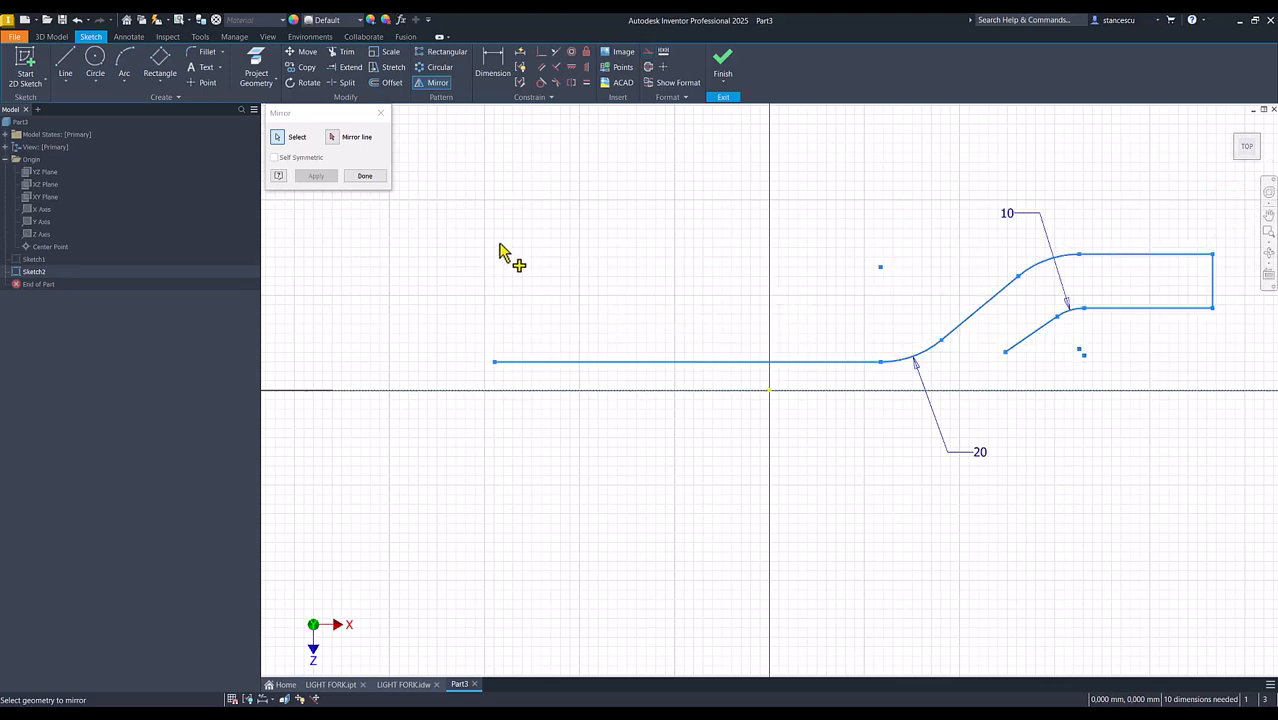
pyautogui.click(330, 137)
pyautogui.click(486, 391)
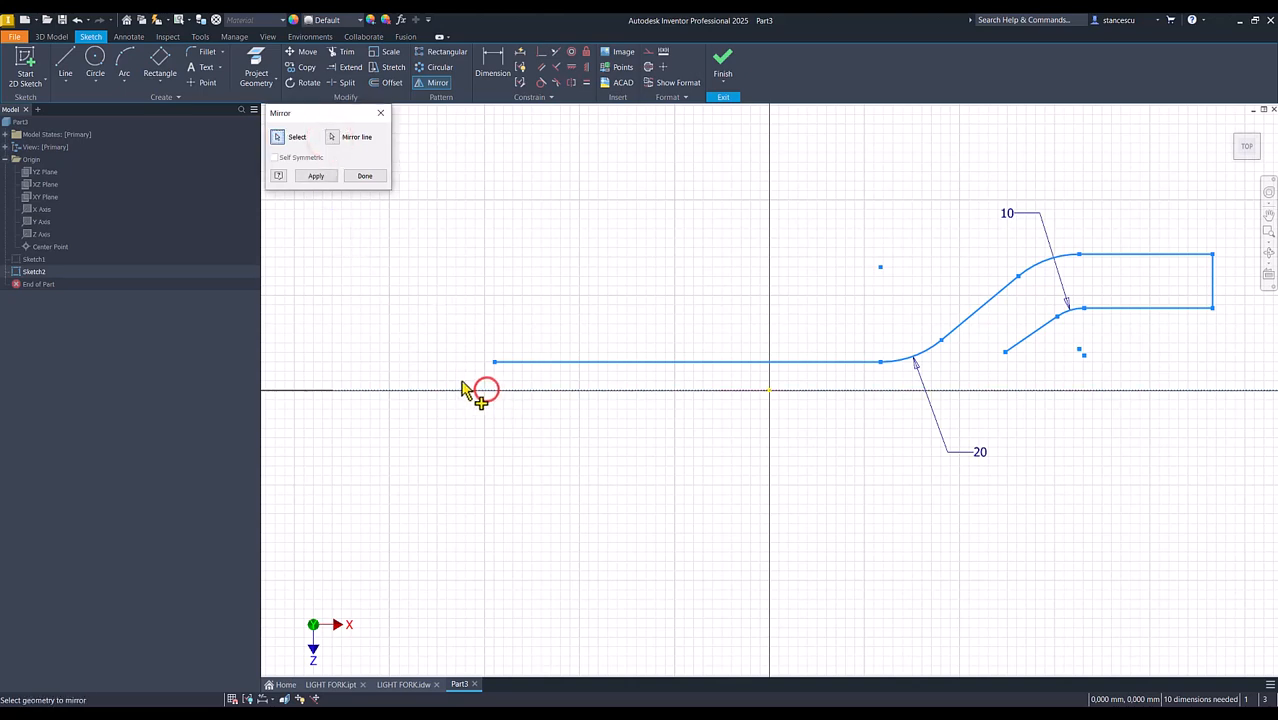
pyautogui.click(318, 179)
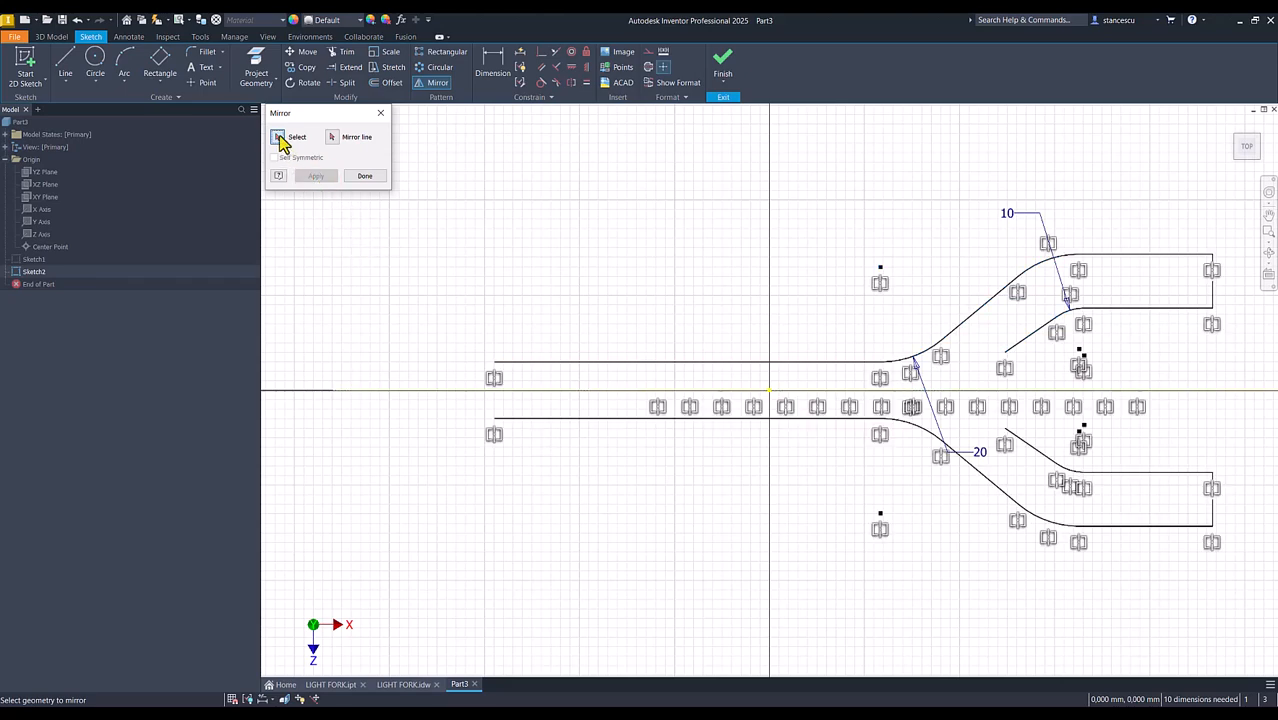
# Step: Close the open end of the stem with a vertical line and join the two inner sloped lines with a three-point arc
pyautogui.click(65, 62)
pyautogui.click(496, 362)
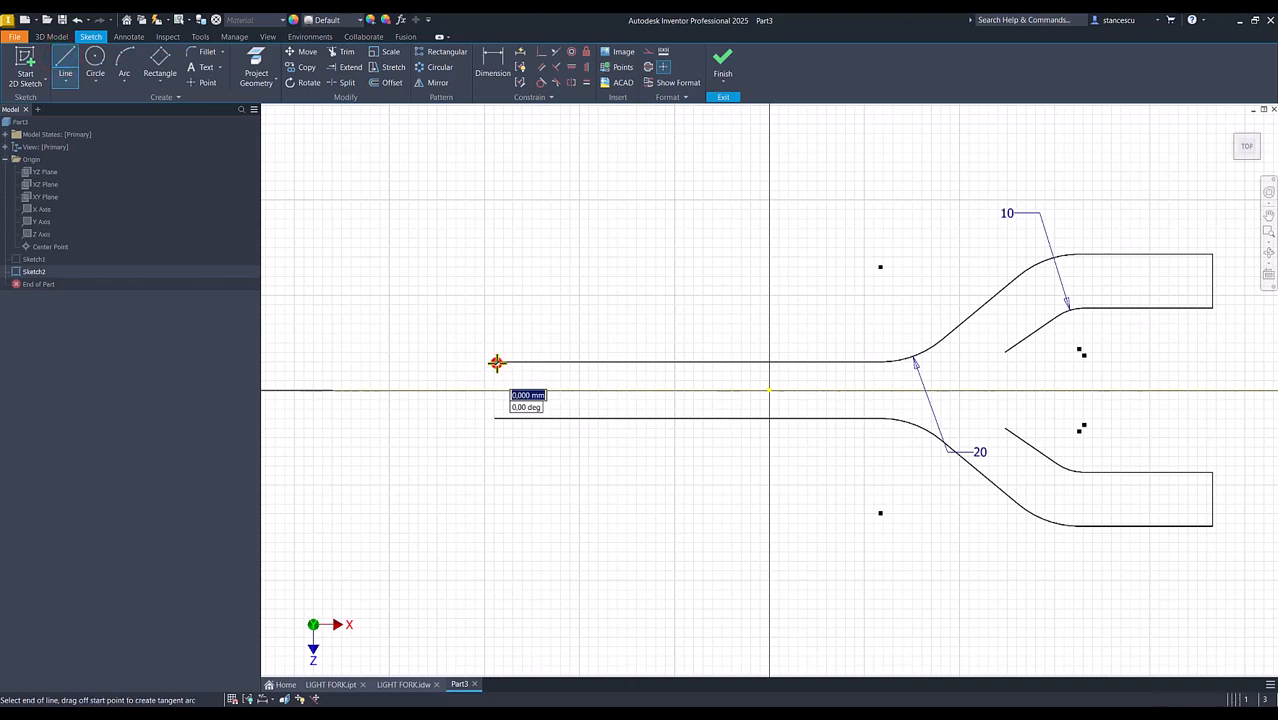
pyautogui.doubleClick(494, 418)
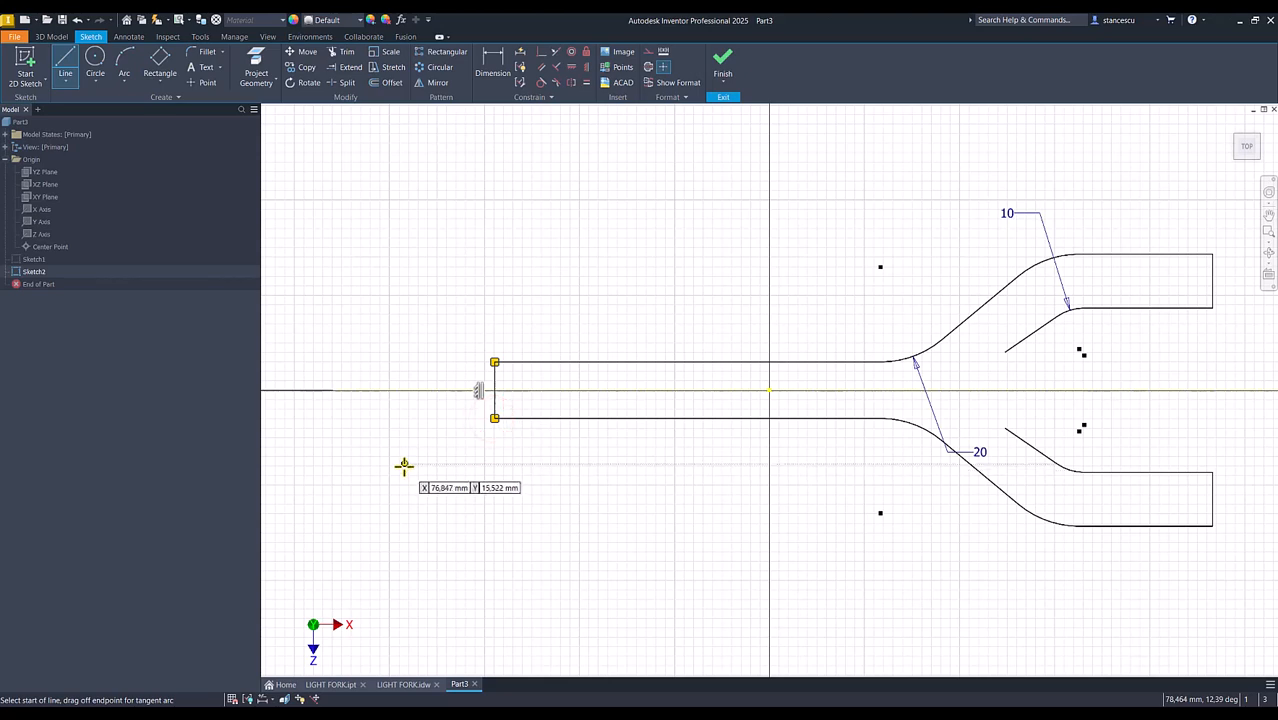
pyautogui.click(124, 62)
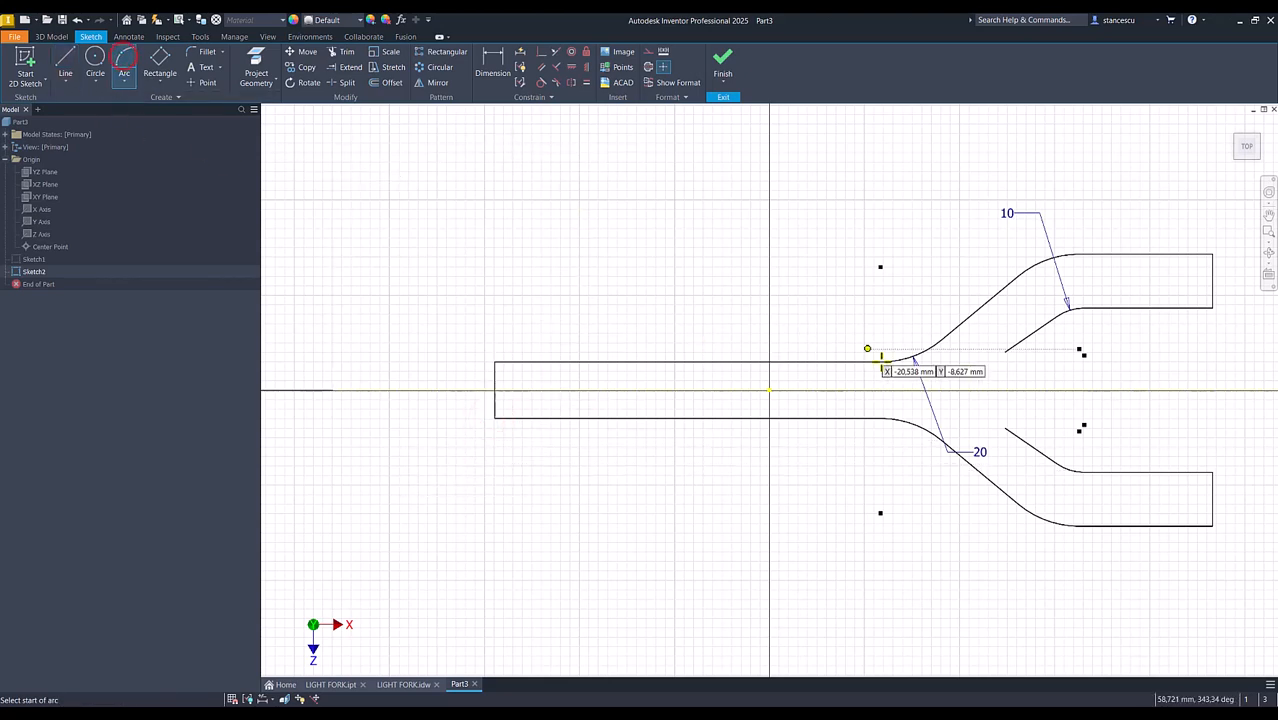
pyautogui.click(1005, 352)
pyautogui.click(1005, 429)
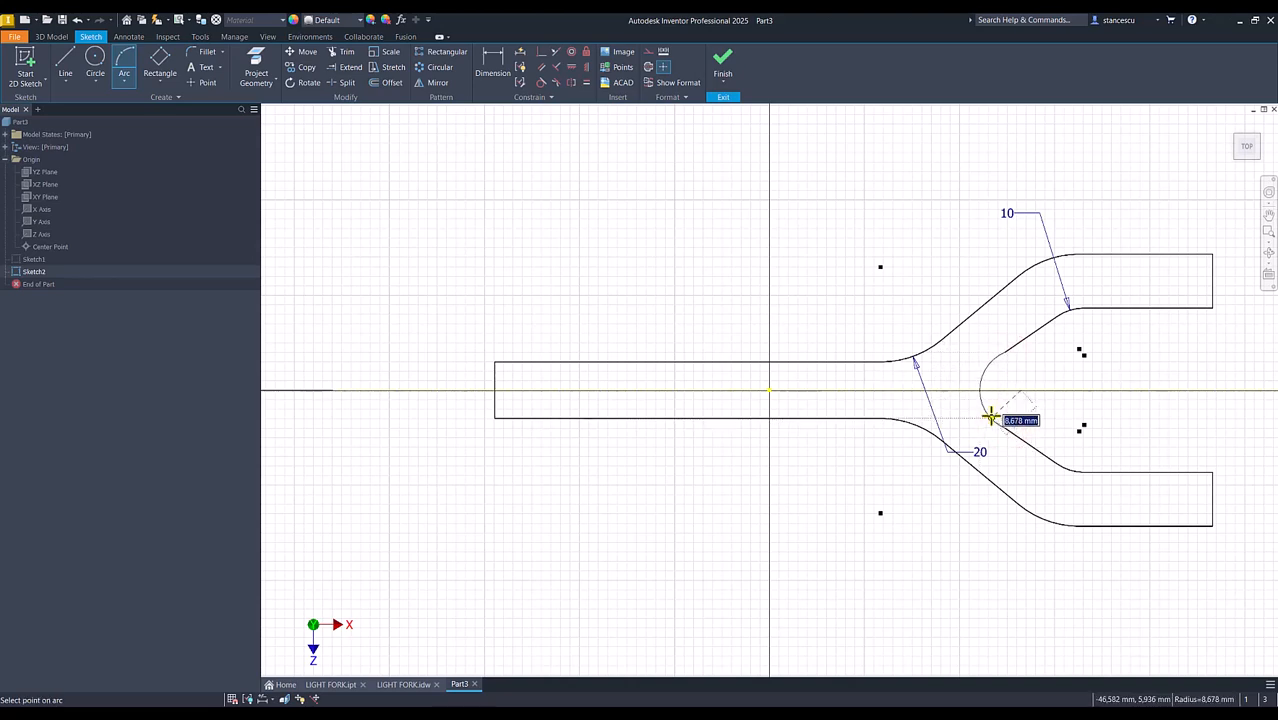
pyautogui.click(993, 418)
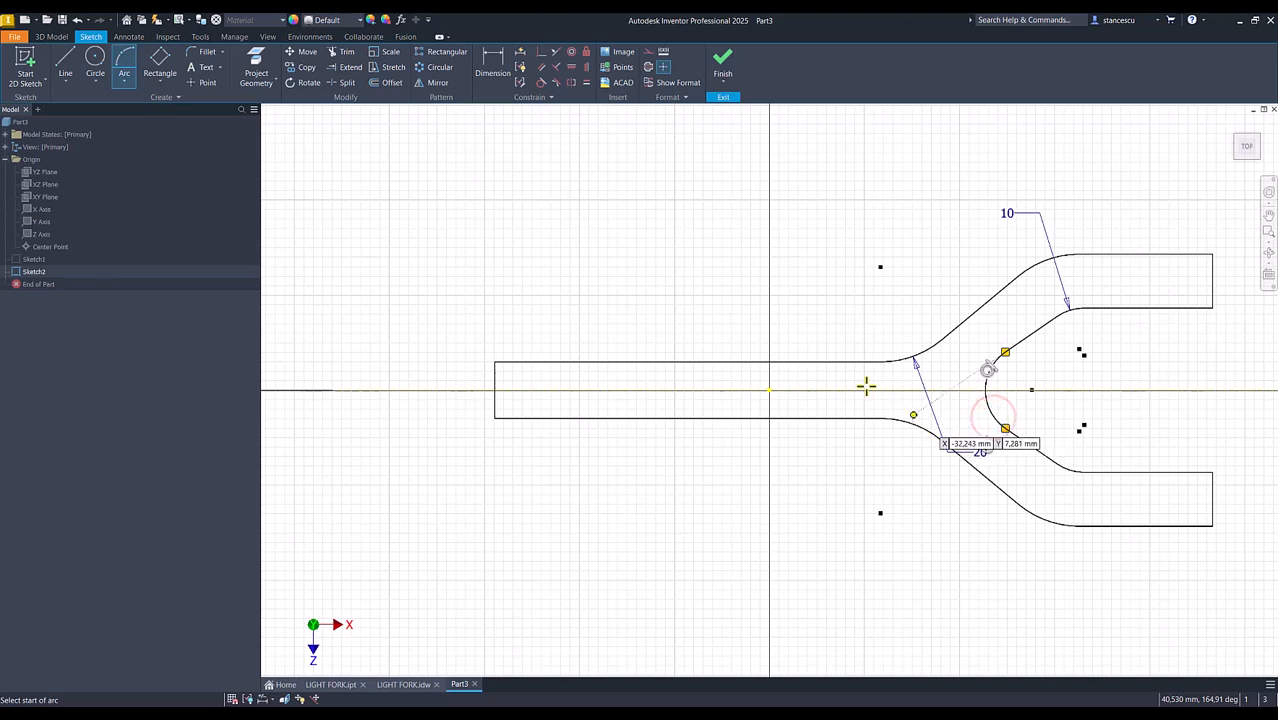
# Step: Try to add a tangent constraint between the inner arc and the lower inner sloped line
pyautogui.click(539, 83)
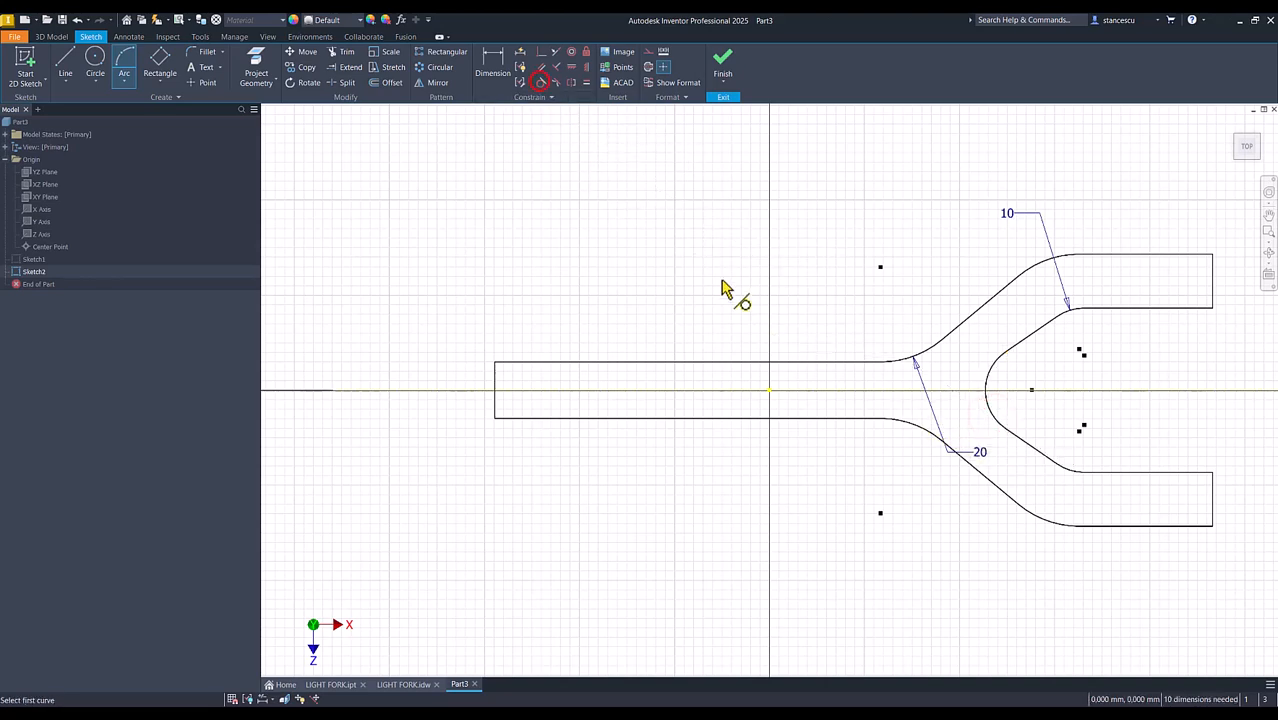
pyautogui.click(990, 420)
pyautogui.click(1024, 445)
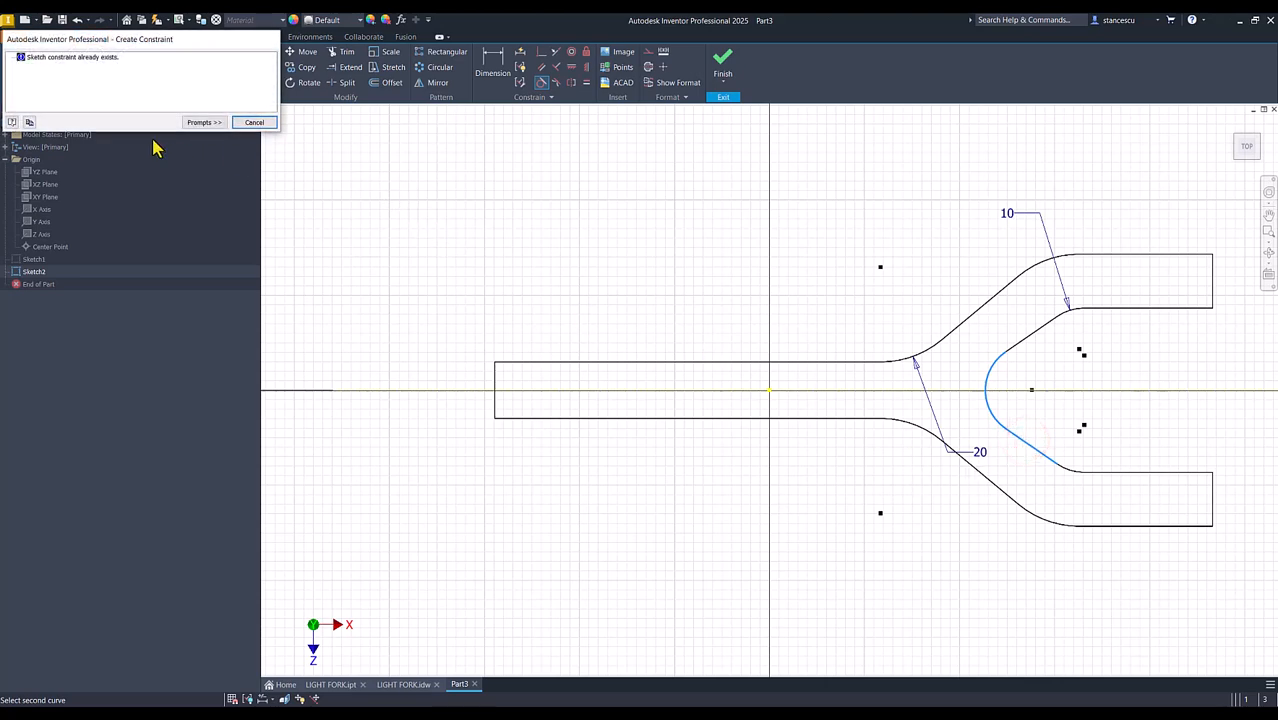
pyautogui.click(254, 123)
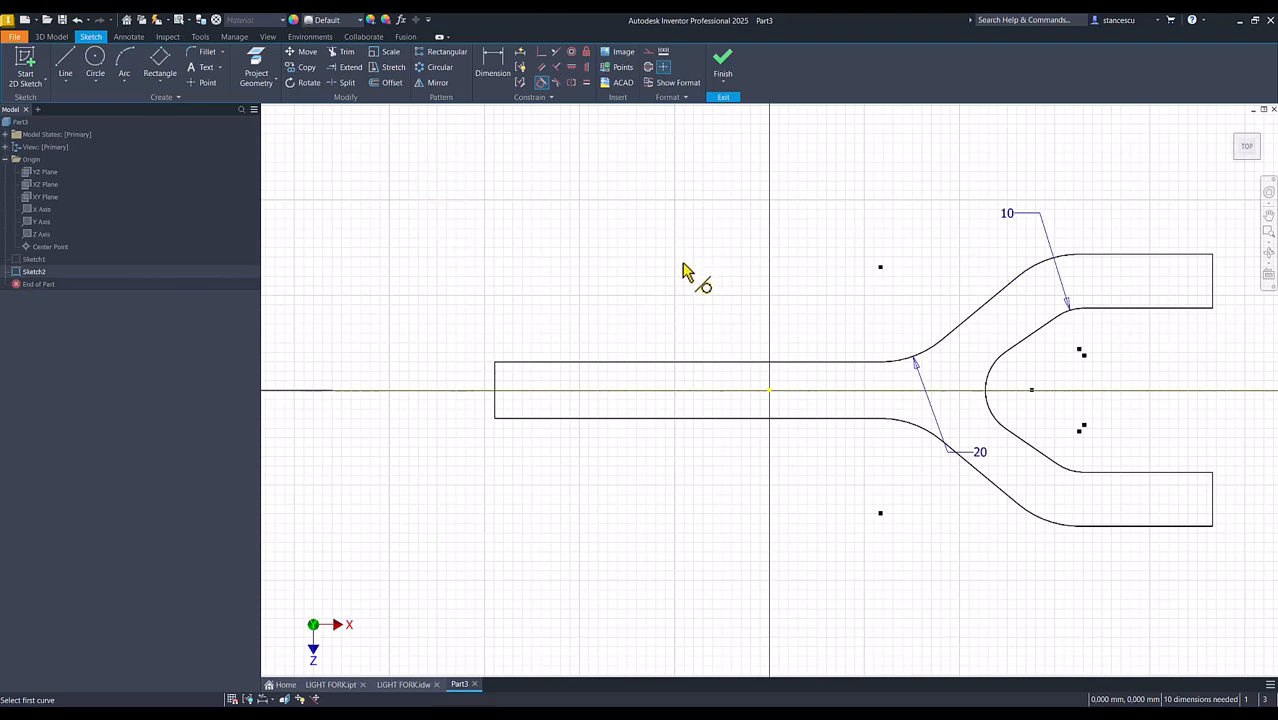
# Step: Dimension the angle between the two inner sloped lines of the fork as 60 degrees
pyautogui.click(498, 53)
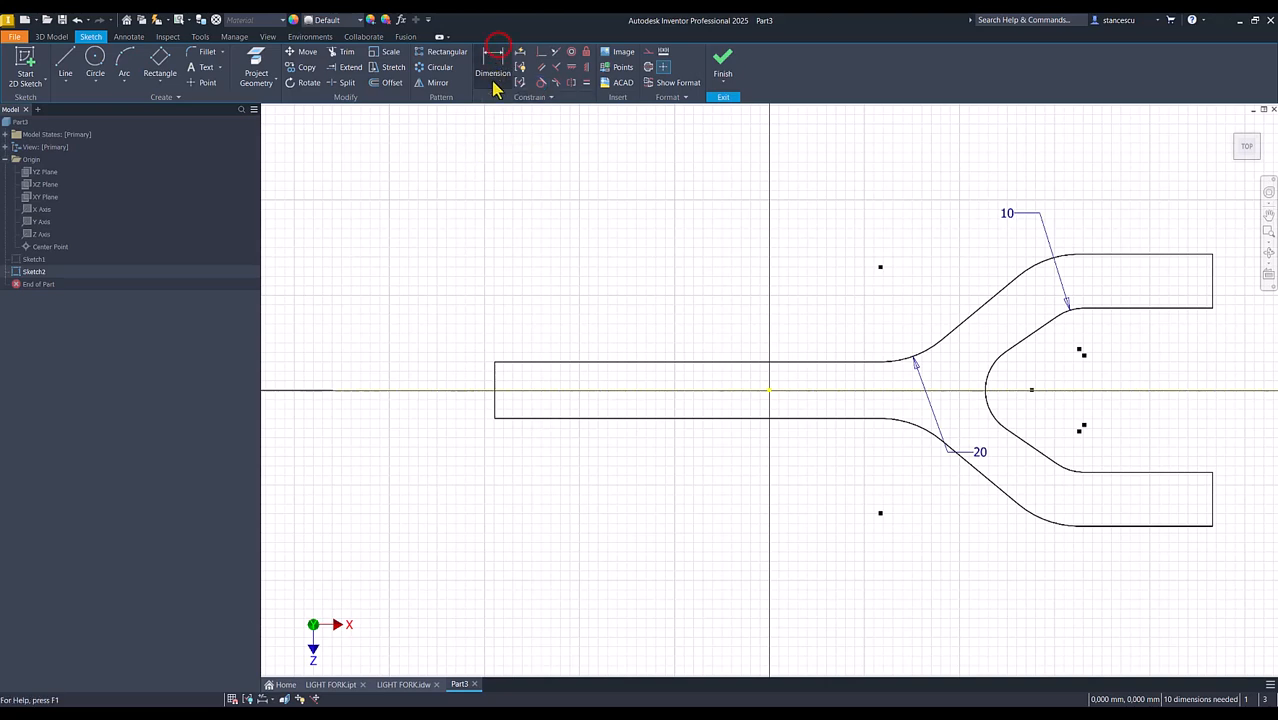
pyautogui.click(1042, 330)
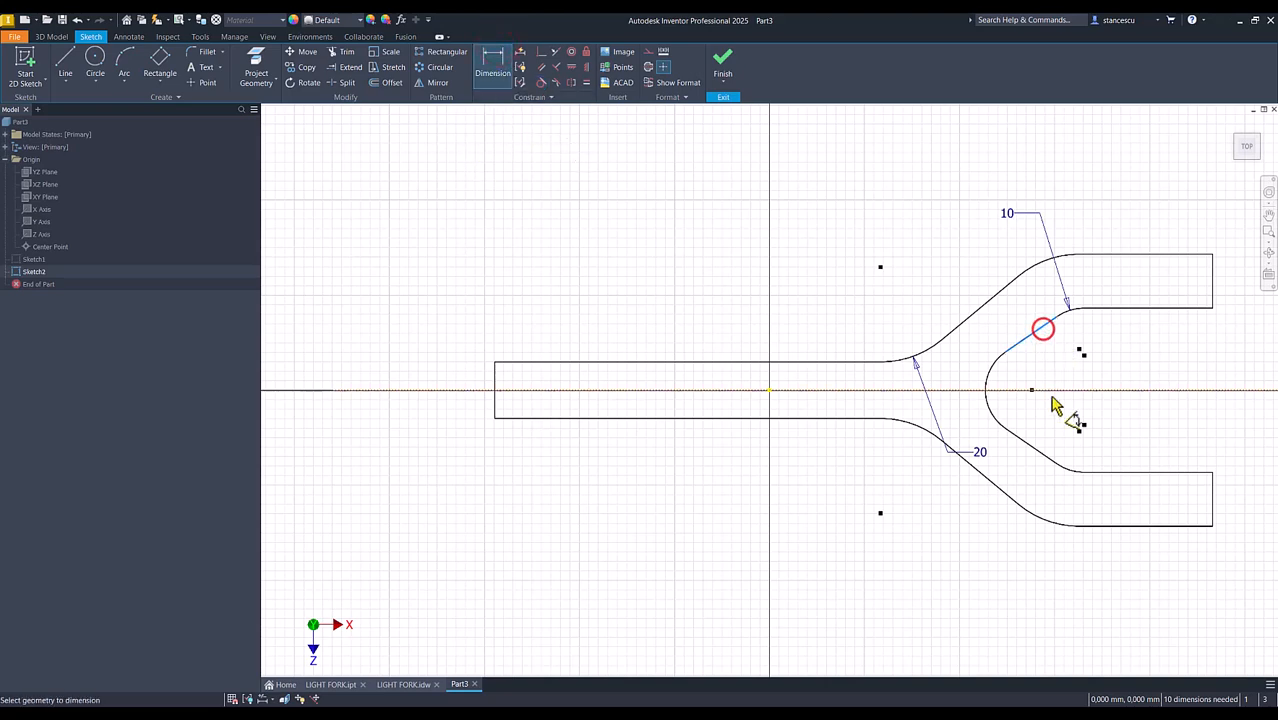
pyautogui.click(1048, 461)
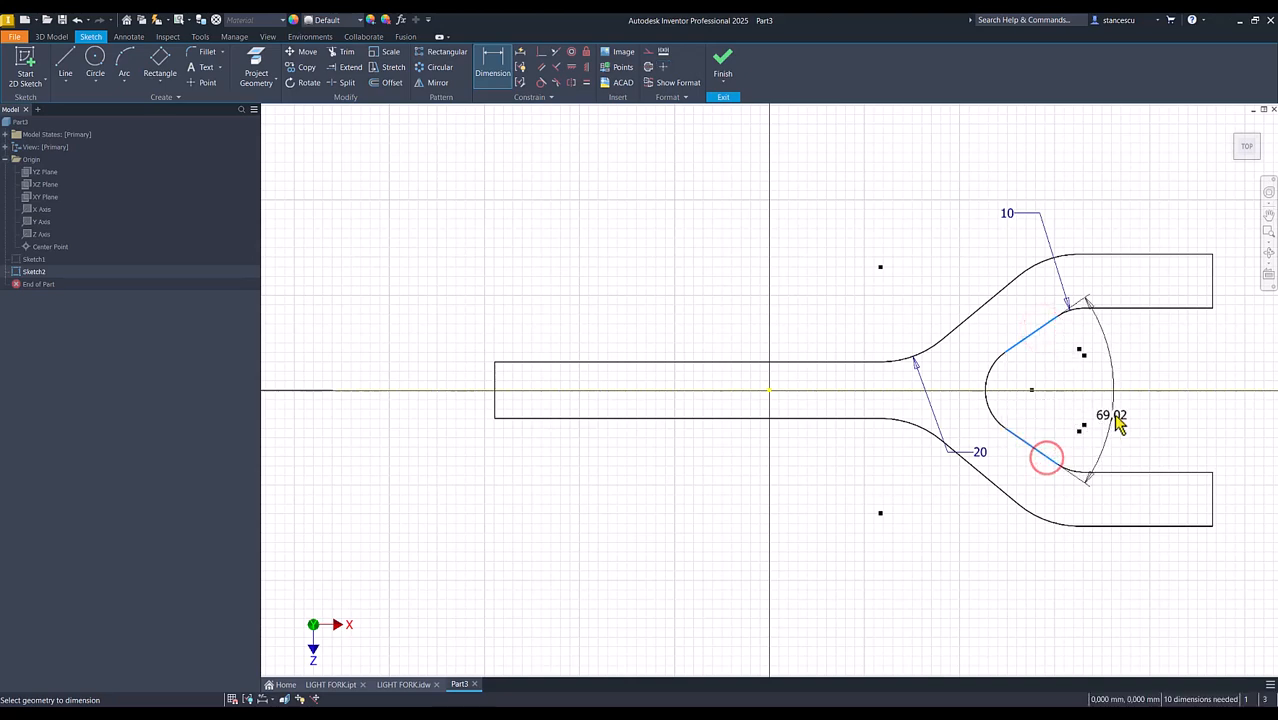
pyautogui.click(1116, 418)
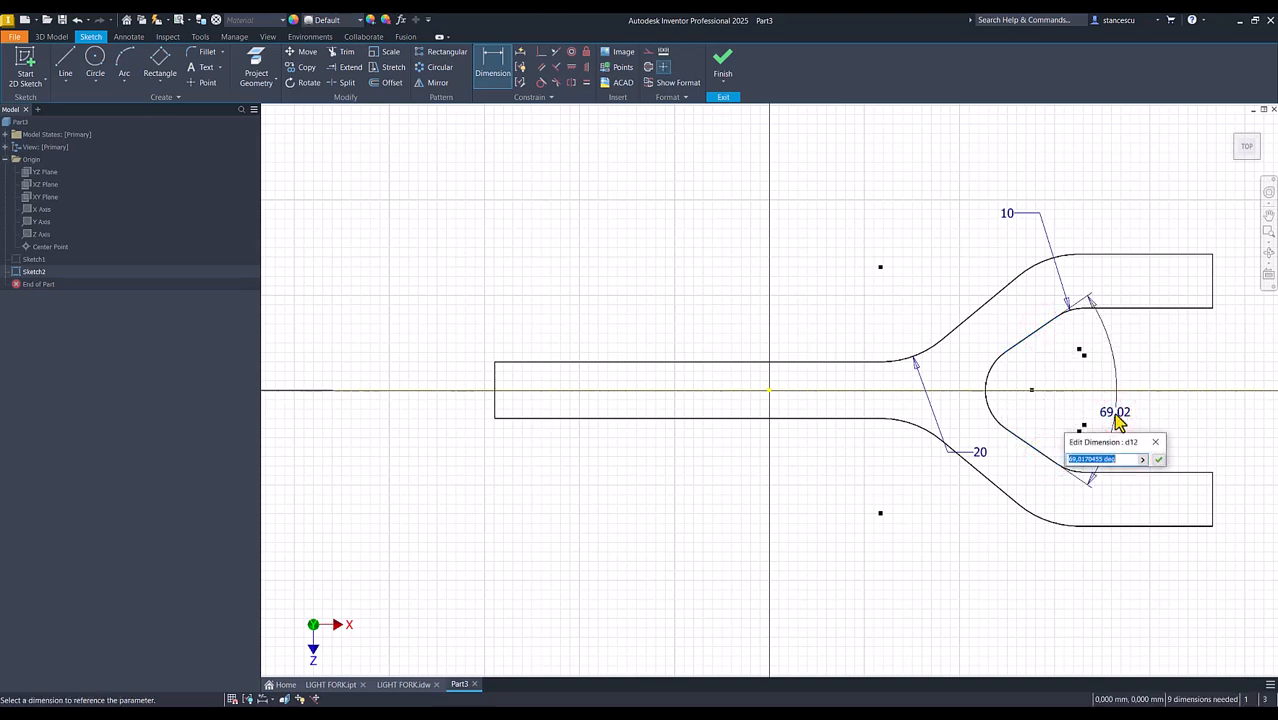
pyautogui.write('60')
pyautogui.press('Return')
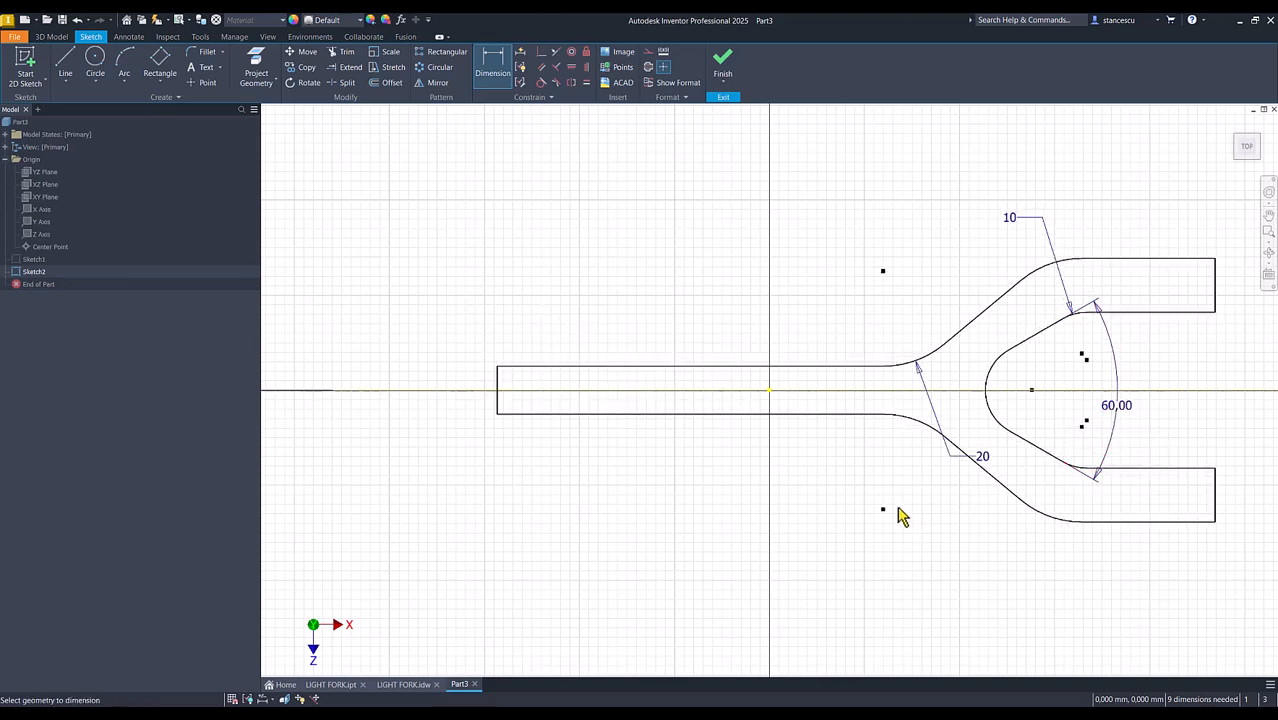
# Step: Add a parallel constraint between the upper outer sloped line and the upper inner sloped line
pyautogui.click(541, 67)
pyautogui.click(995, 312)
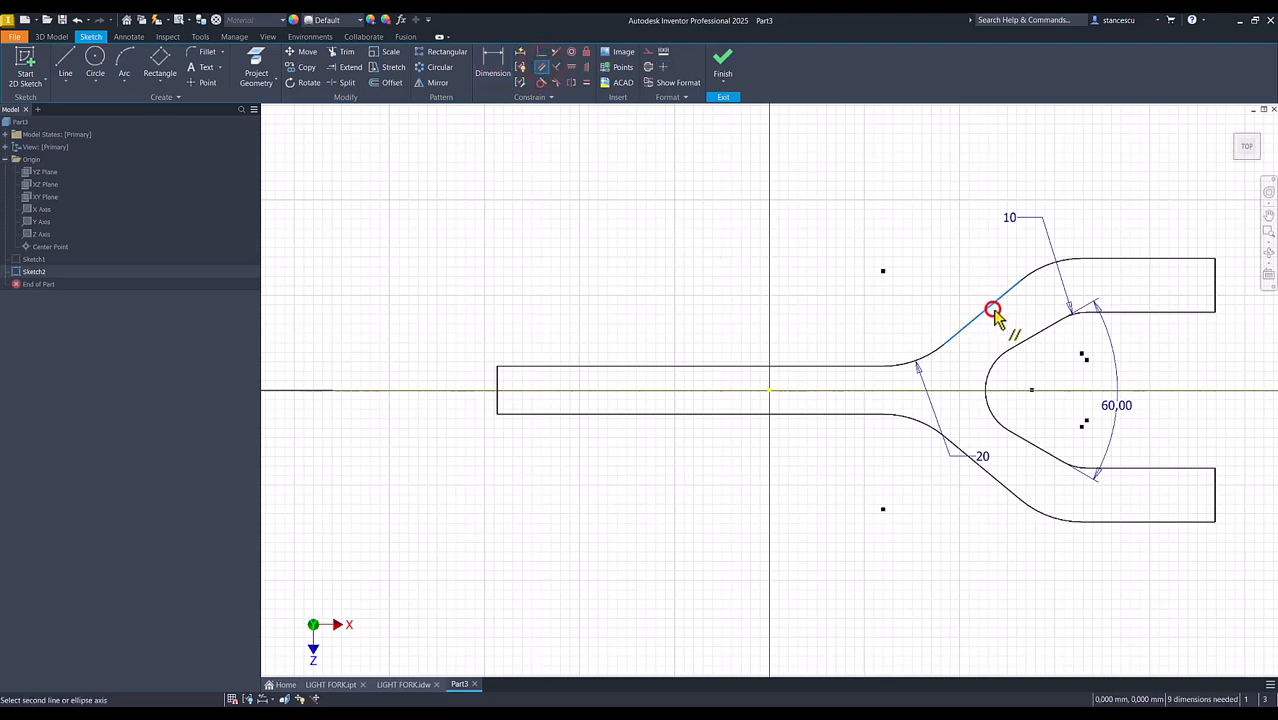
pyautogui.click(1030, 341)
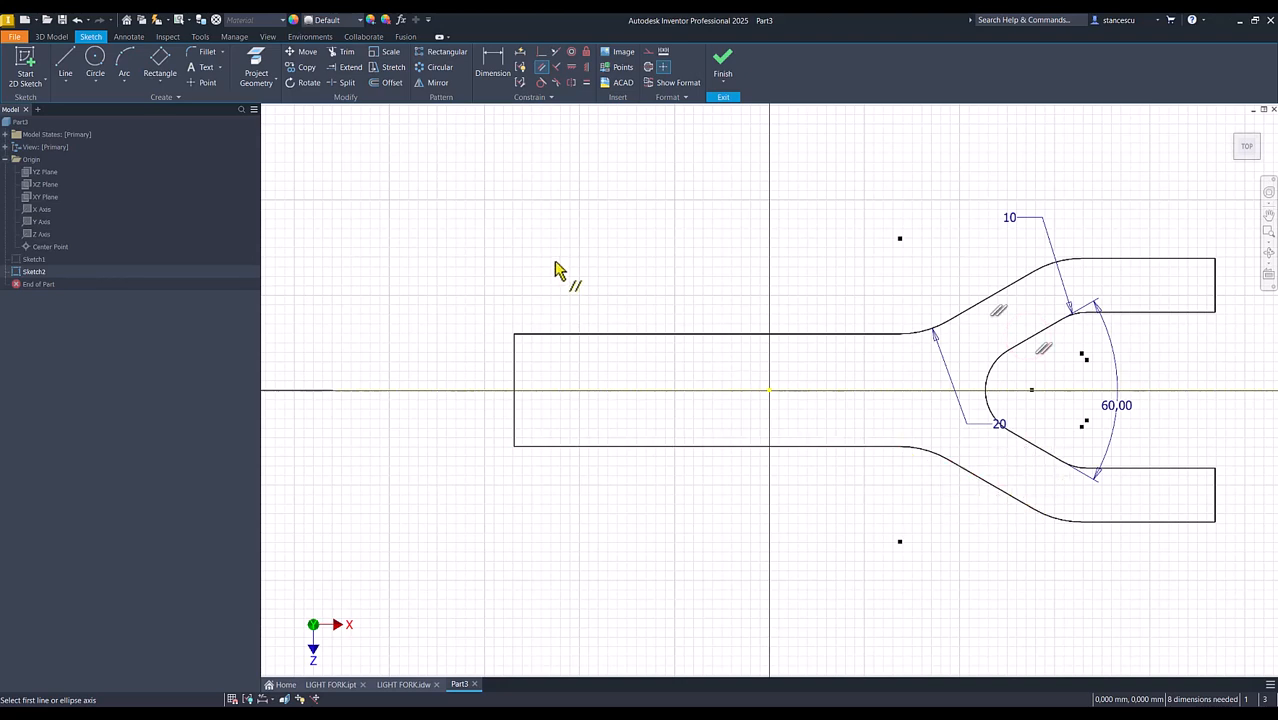
# Step: Dimension the stem's width between its two horizontal edges as 14 mm
pyautogui.click(492, 64)
pyautogui.click(535, 335)
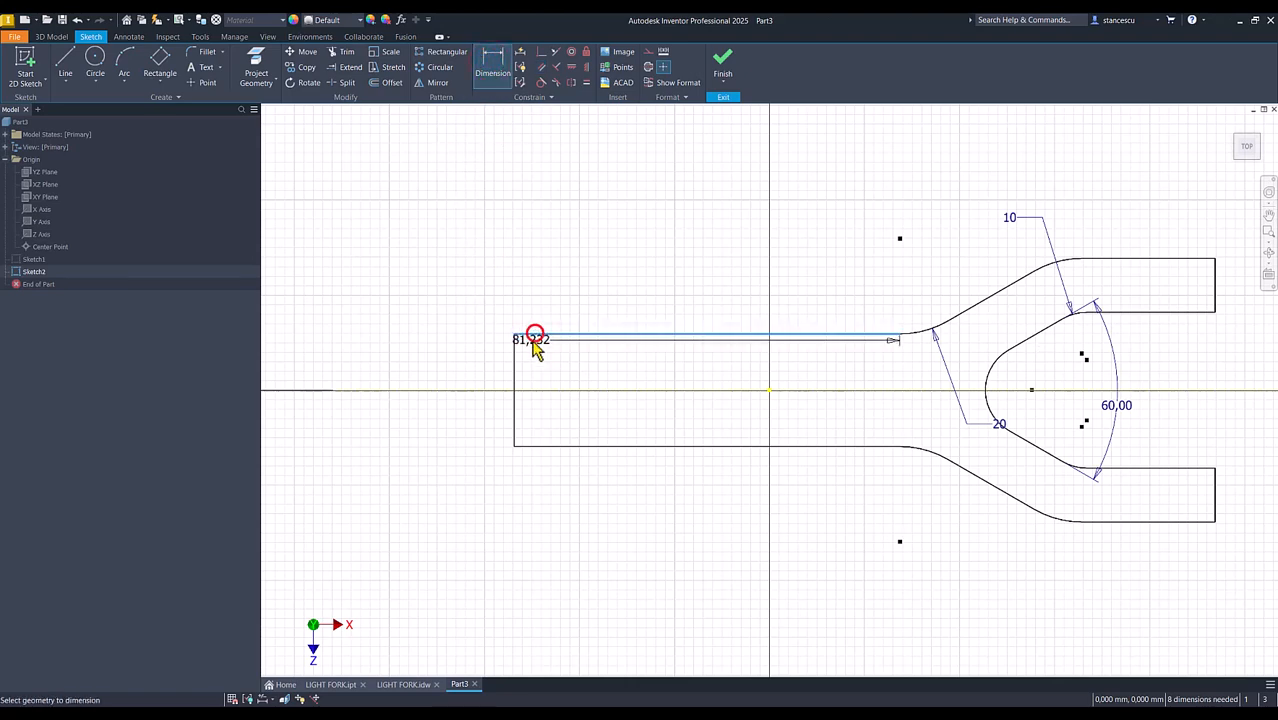
pyautogui.click(531, 446)
pyautogui.click(471, 414)
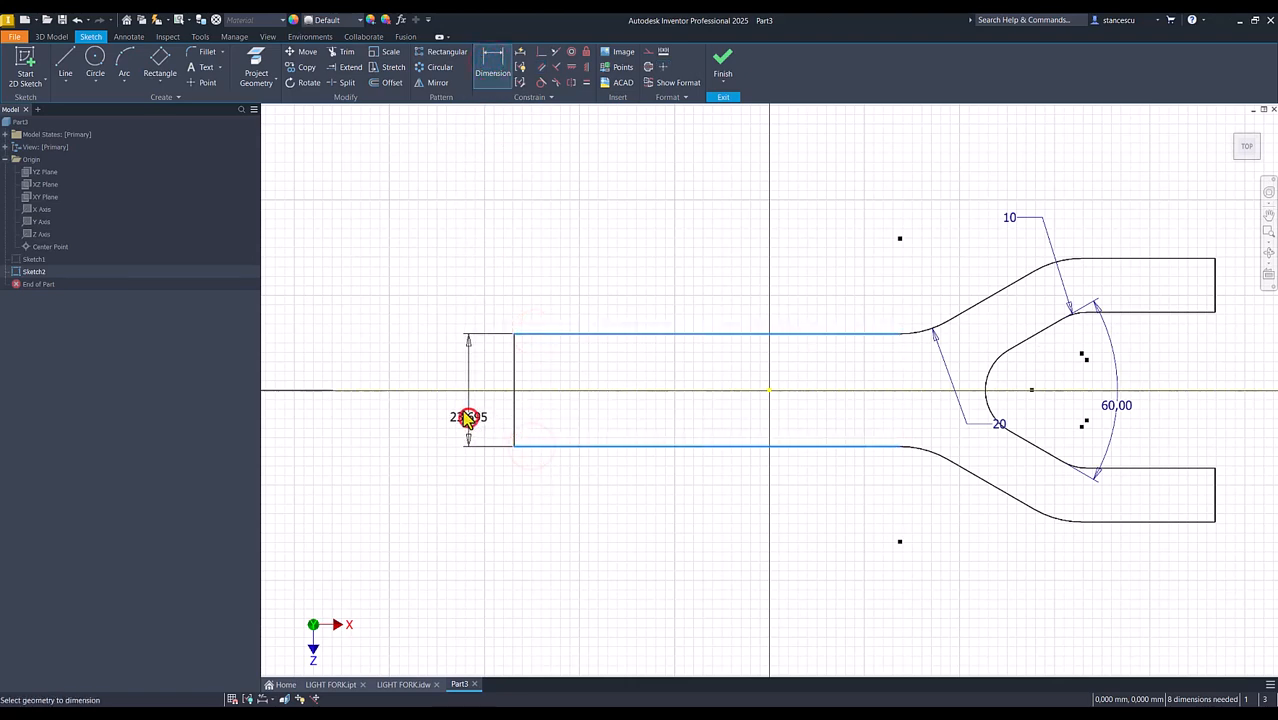
pyautogui.write('14')
pyautogui.press('Return')
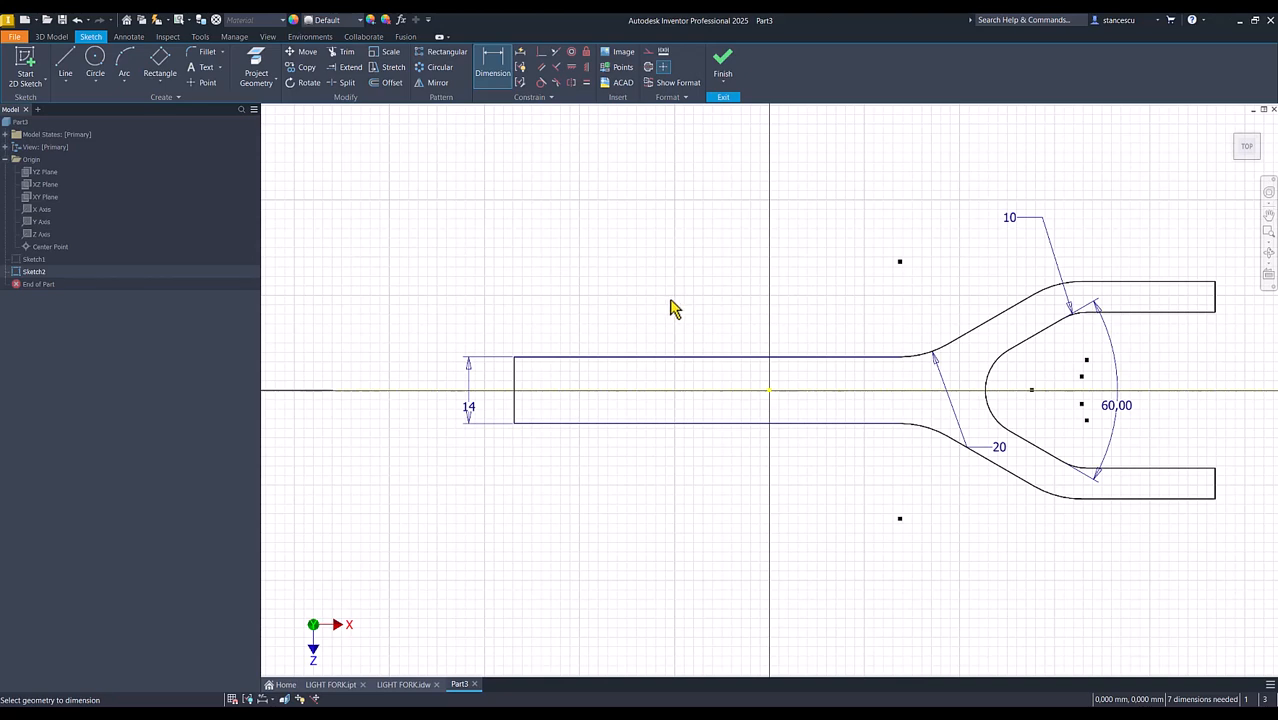
# Step: Dimension the horizontal distance from the sketch origin to the stem's end line as 25 mm
pyautogui.click(769, 390)
pyautogui.click(515, 378)
pyautogui.click(641, 292)
pyautogui.write('25')
pyautogui.press('Return')
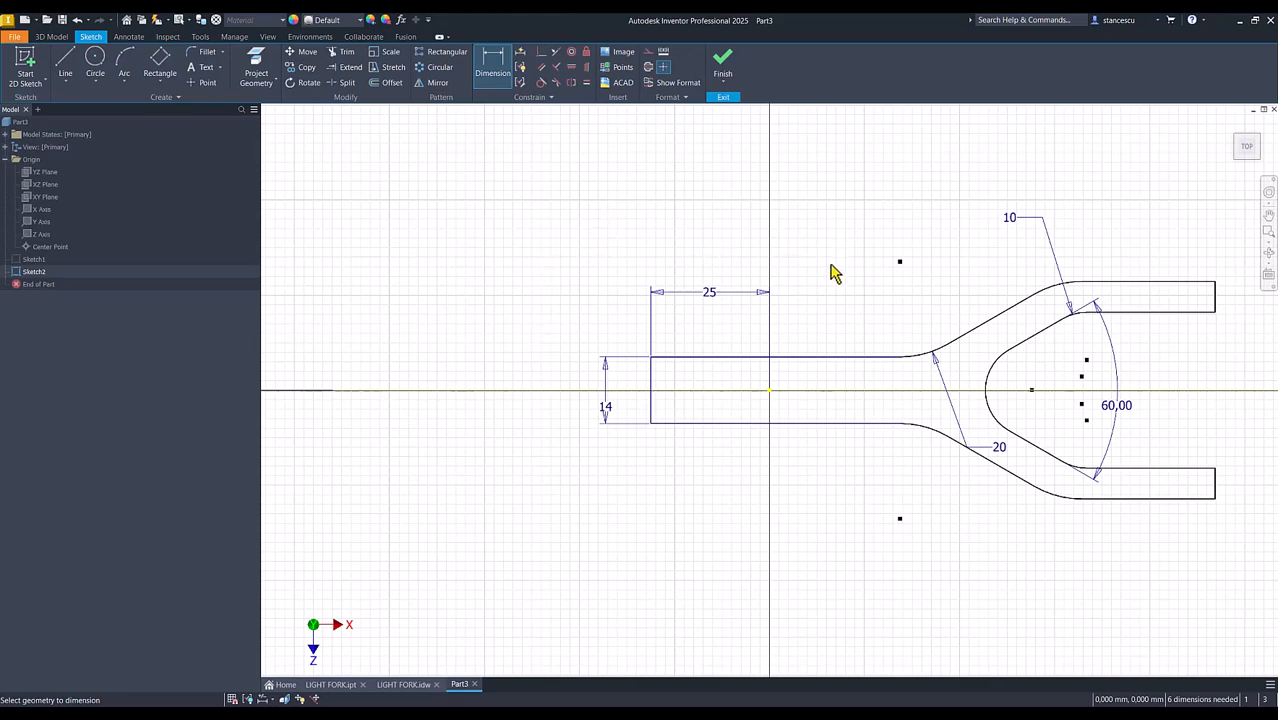
# Step: Dimension the overall width between the outer edges of the two prongs as 60 mm
pyautogui.moveTo(840, 324)
pyautogui.mouseDown(button='middle')
pyautogui.moveTo(599, 334)
pyautogui.moveTo(618, 334)
pyautogui.mouseUp(button='middle')
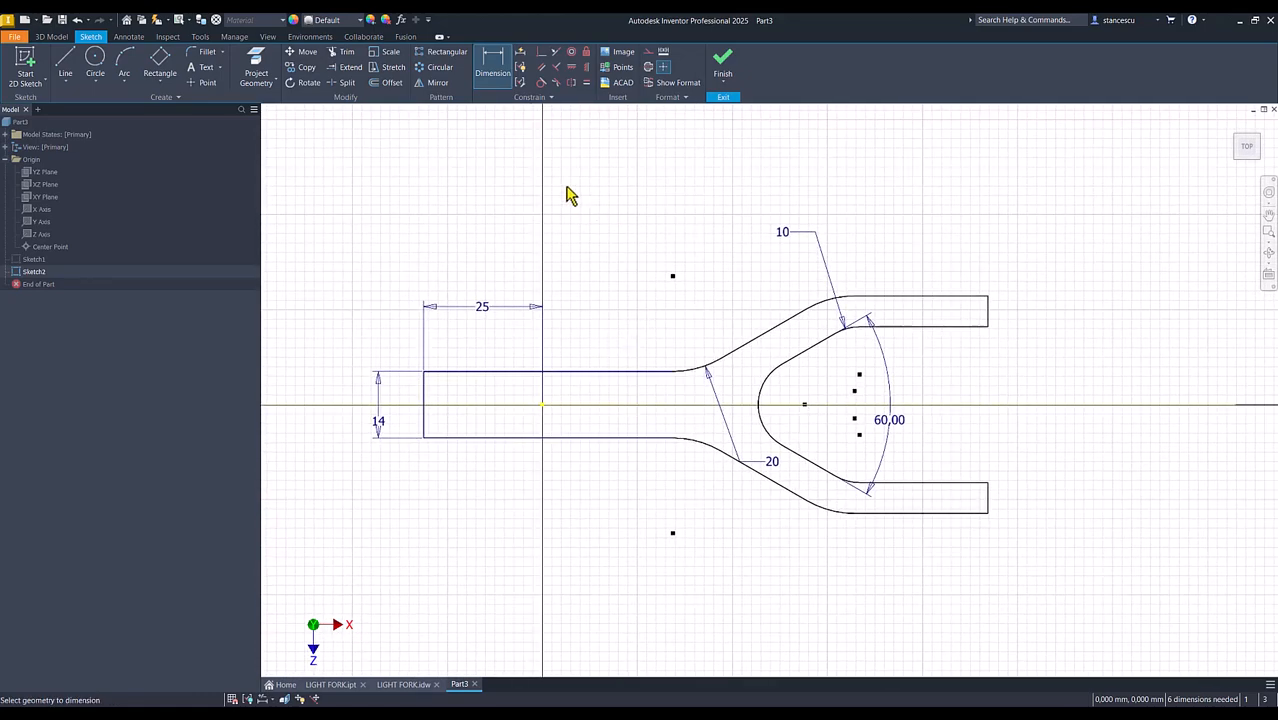
pyautogui.click(974, 298)
pyautogui.click(976, 512)
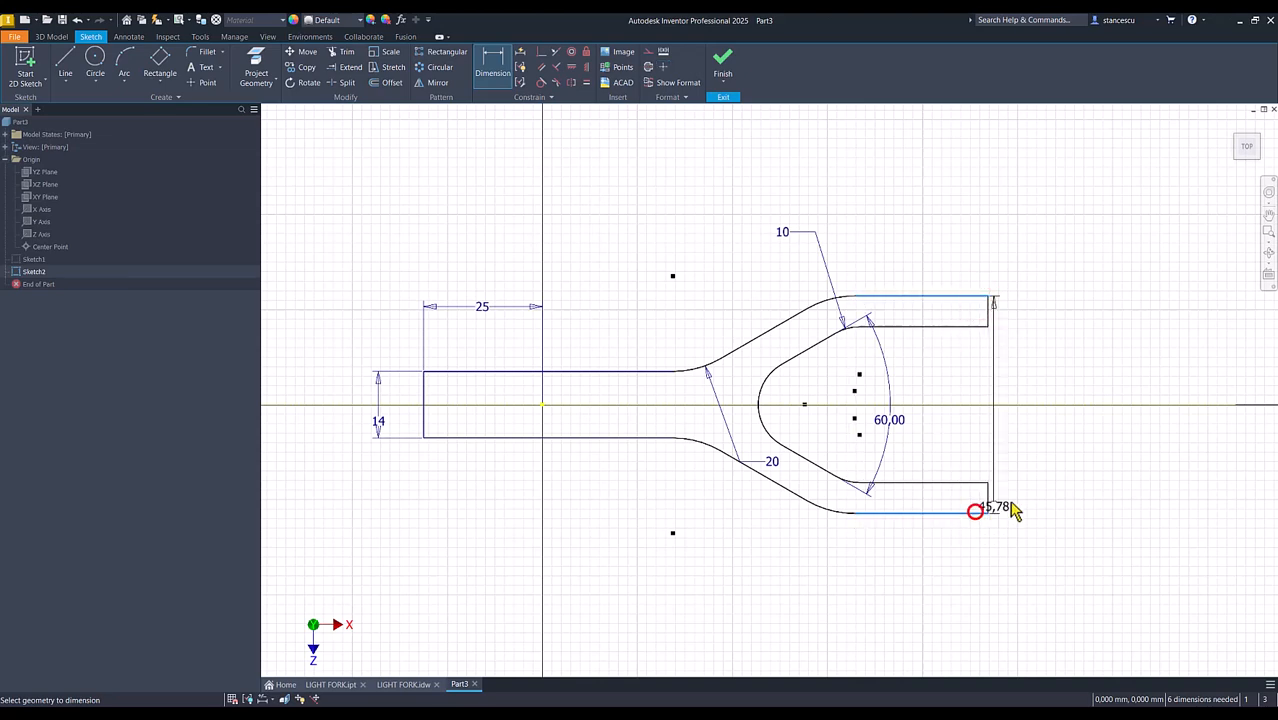
pyautogui.click(1048, 447)
pyautogui.write('40')
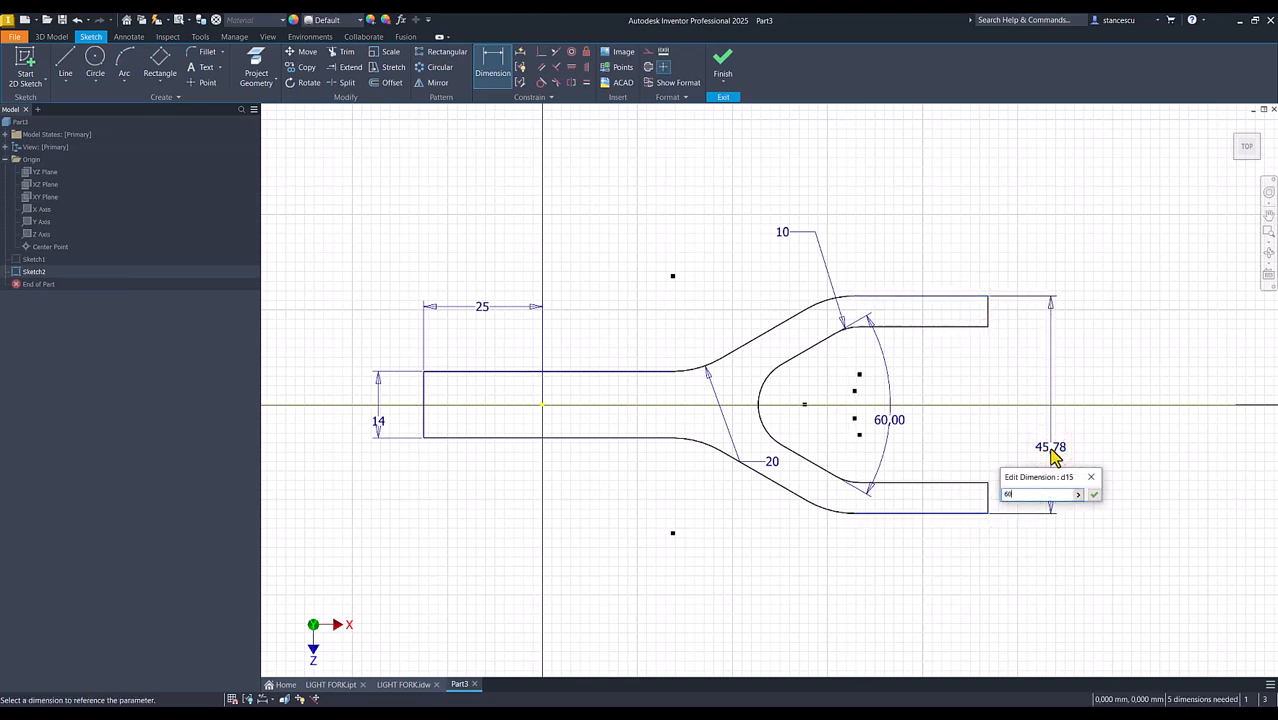
pyautogui.press('Return')
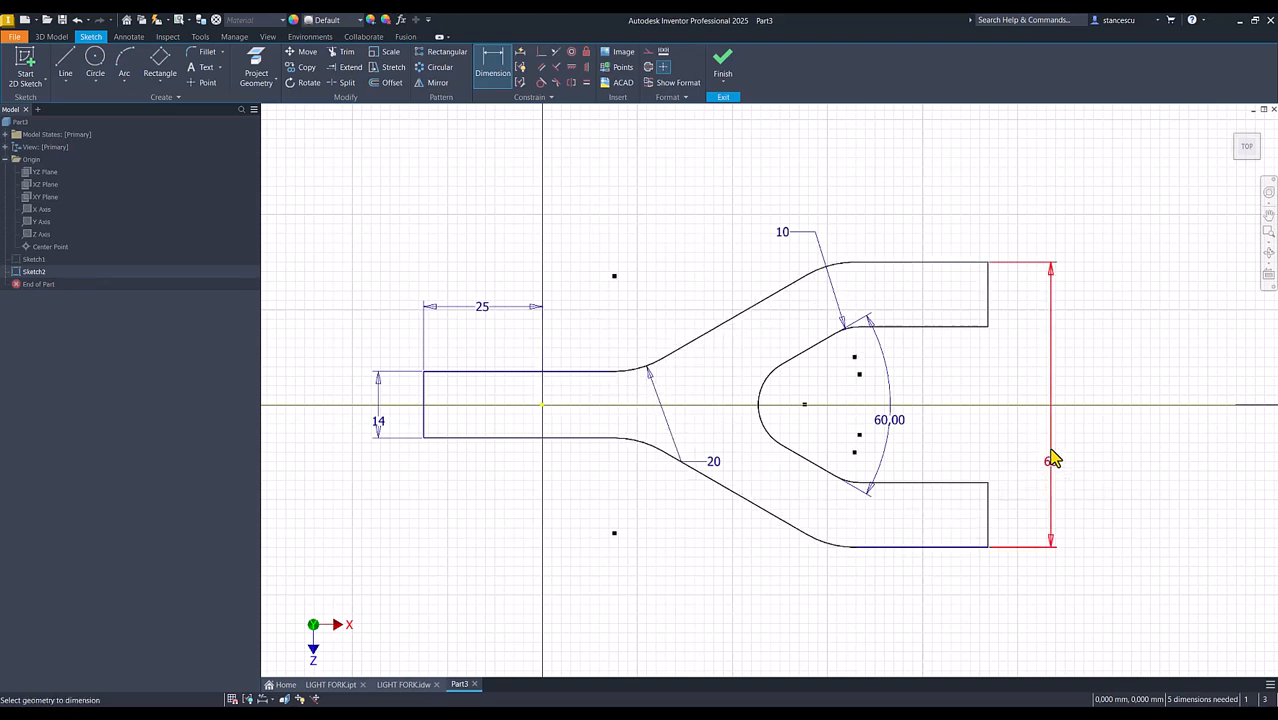
# Step: Dimension the thickness of the upper straight prong as 8 mm
pyautogui.click(943, 263)
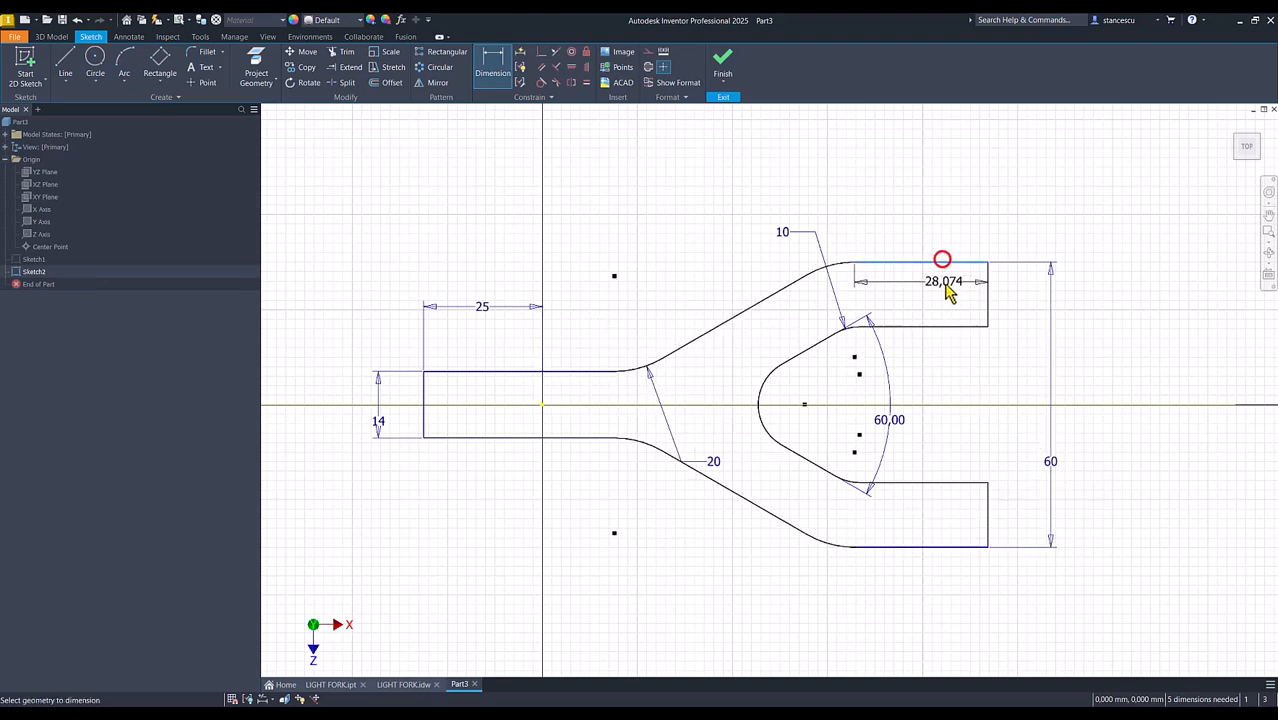
pyautogui.click(941, 326)
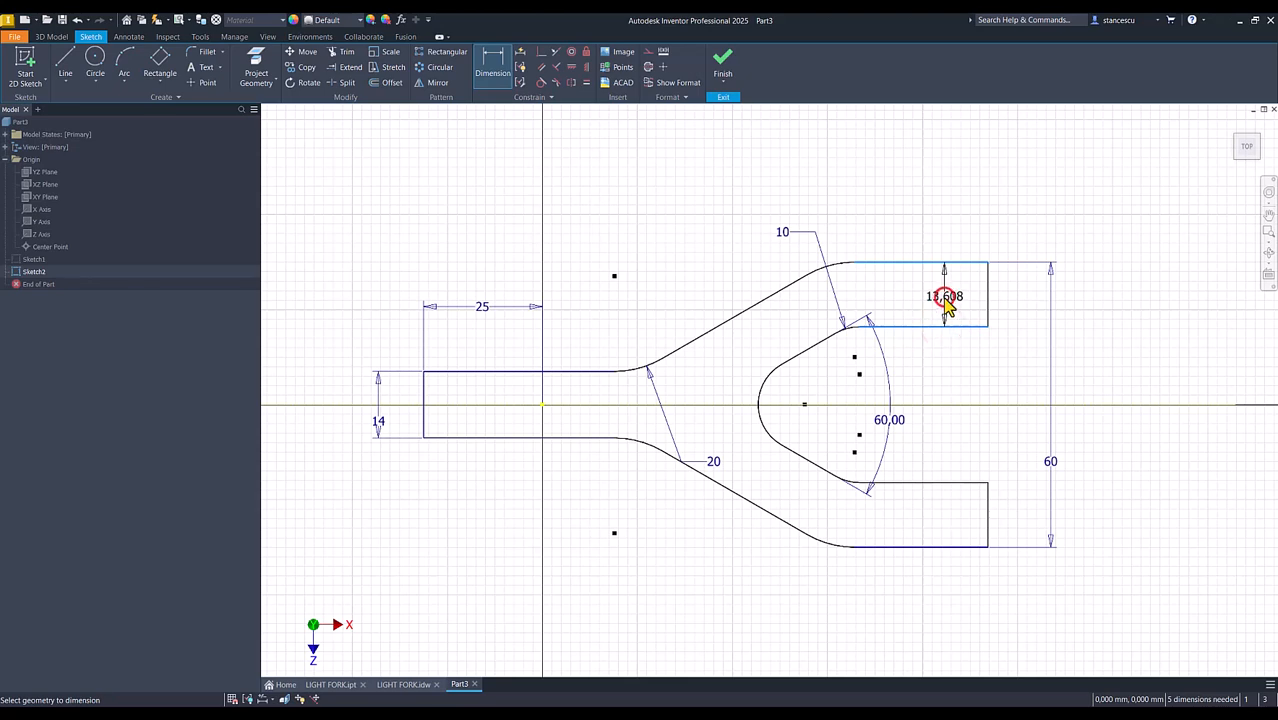
pyautogui.click(946, 305)
pyautogui.write('8')
pyautogui.press('Return')
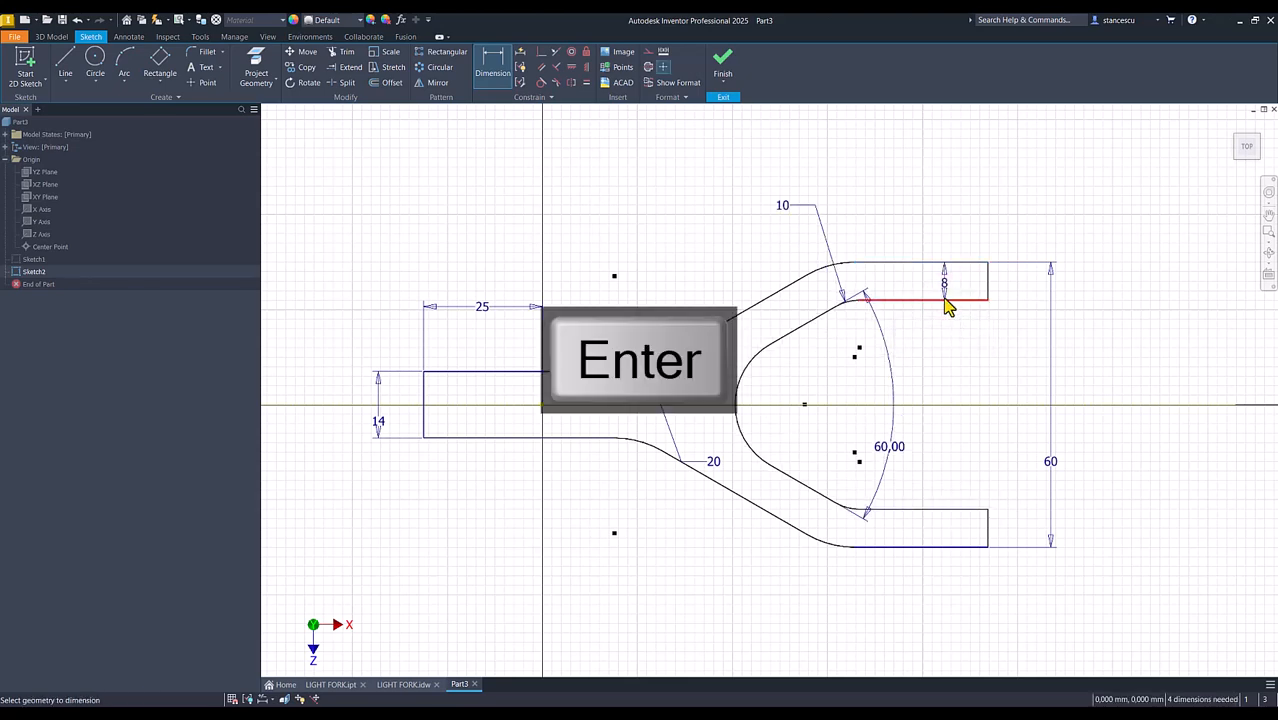
# Step: Dimension the thickness between the upper inner and outer sloped lines as 8 mm
pyautogui.click(810, 334)
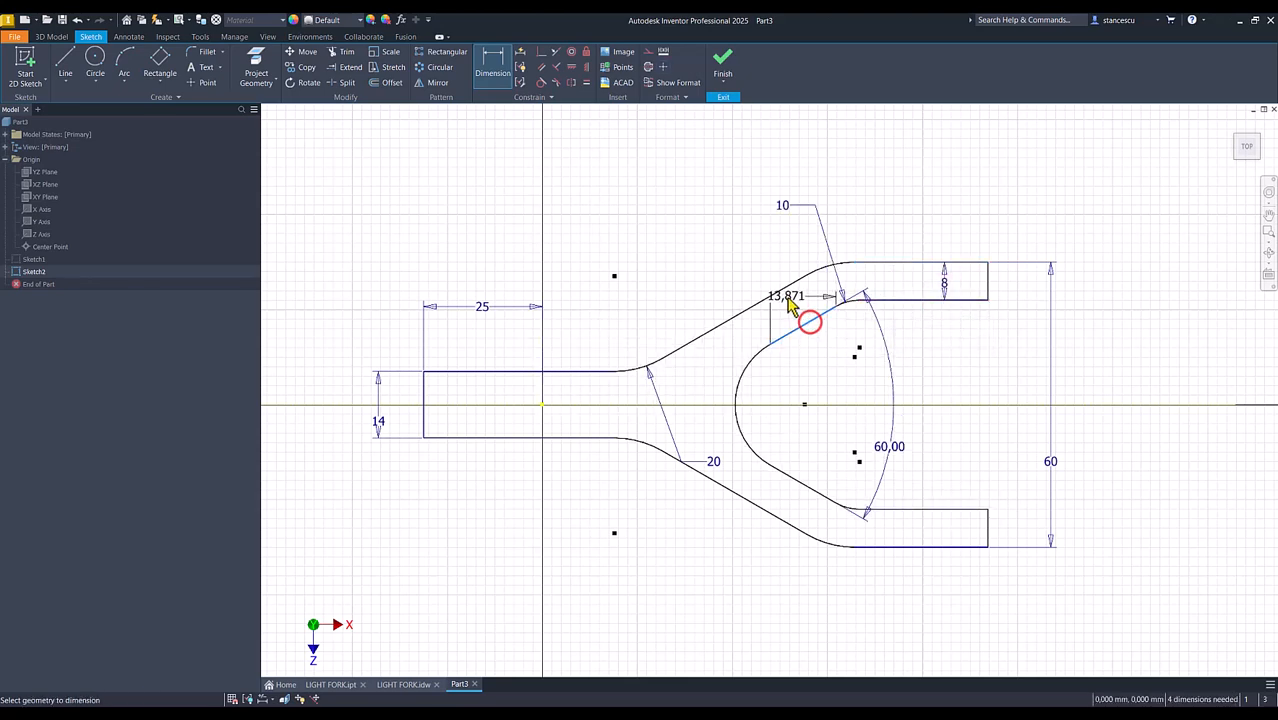
pyautogui.click(787, 294)
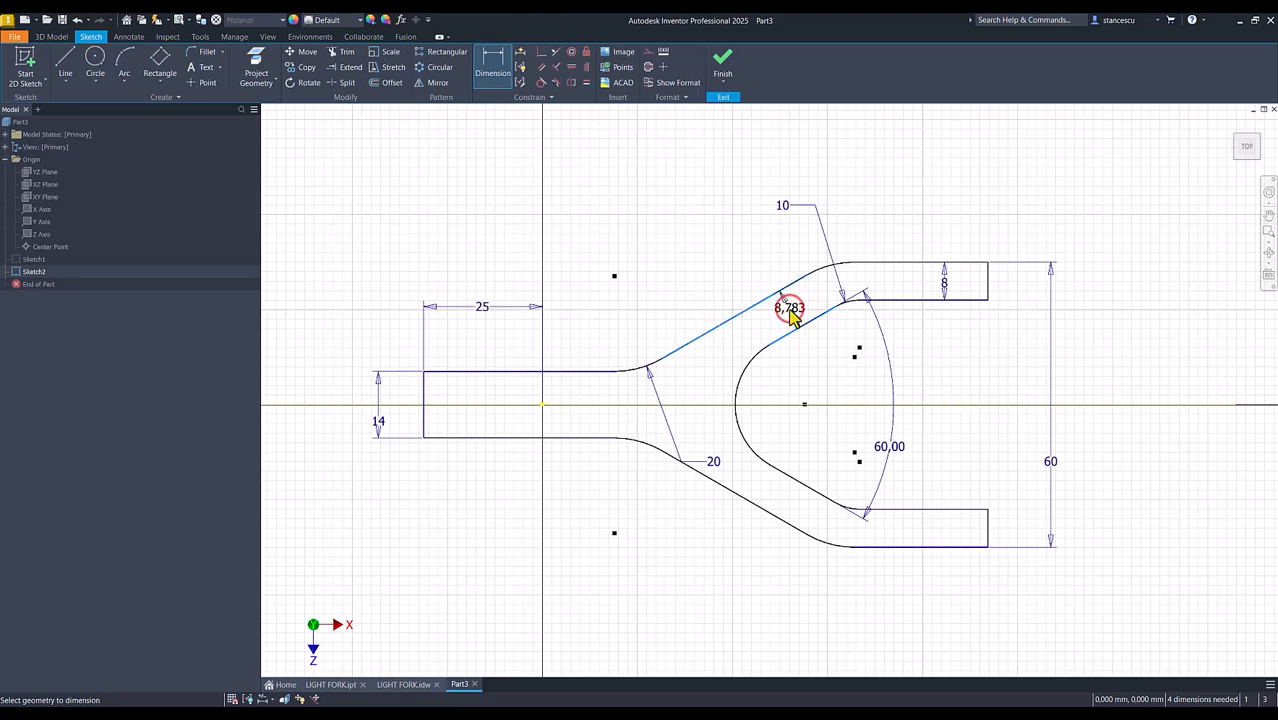
pyautogui.click(790, 310)
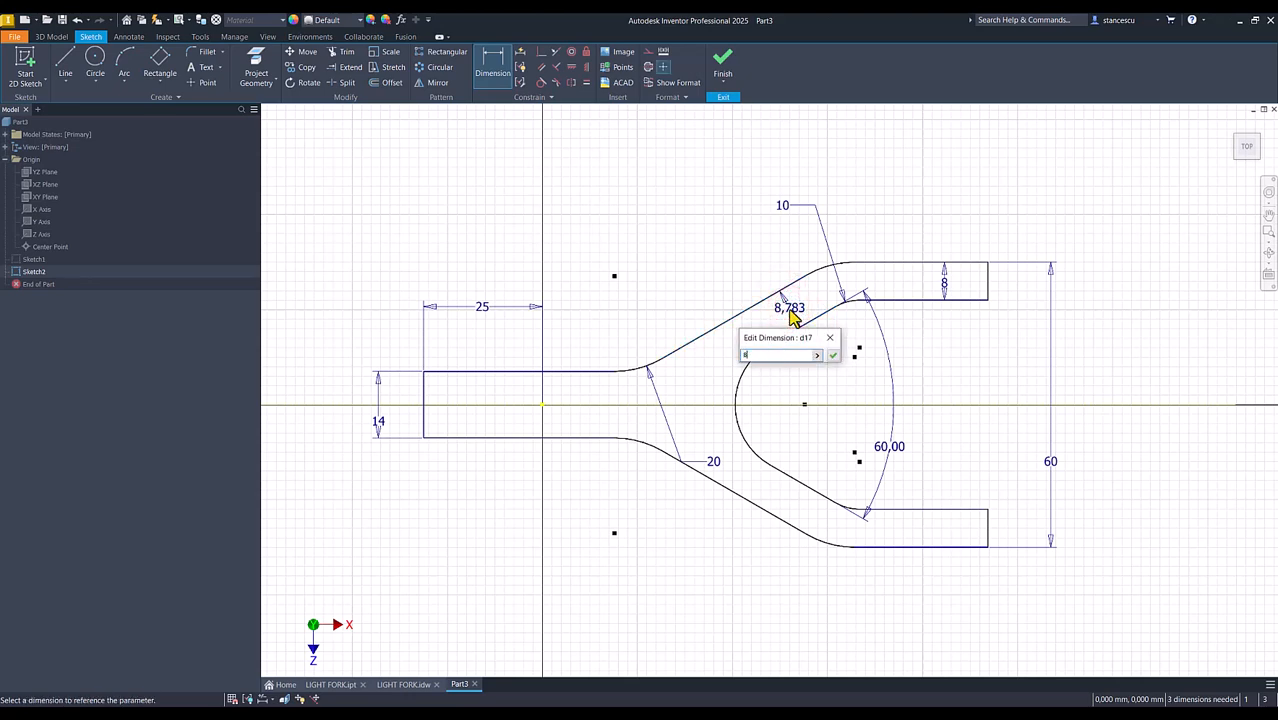
pyautogui.press('Return')
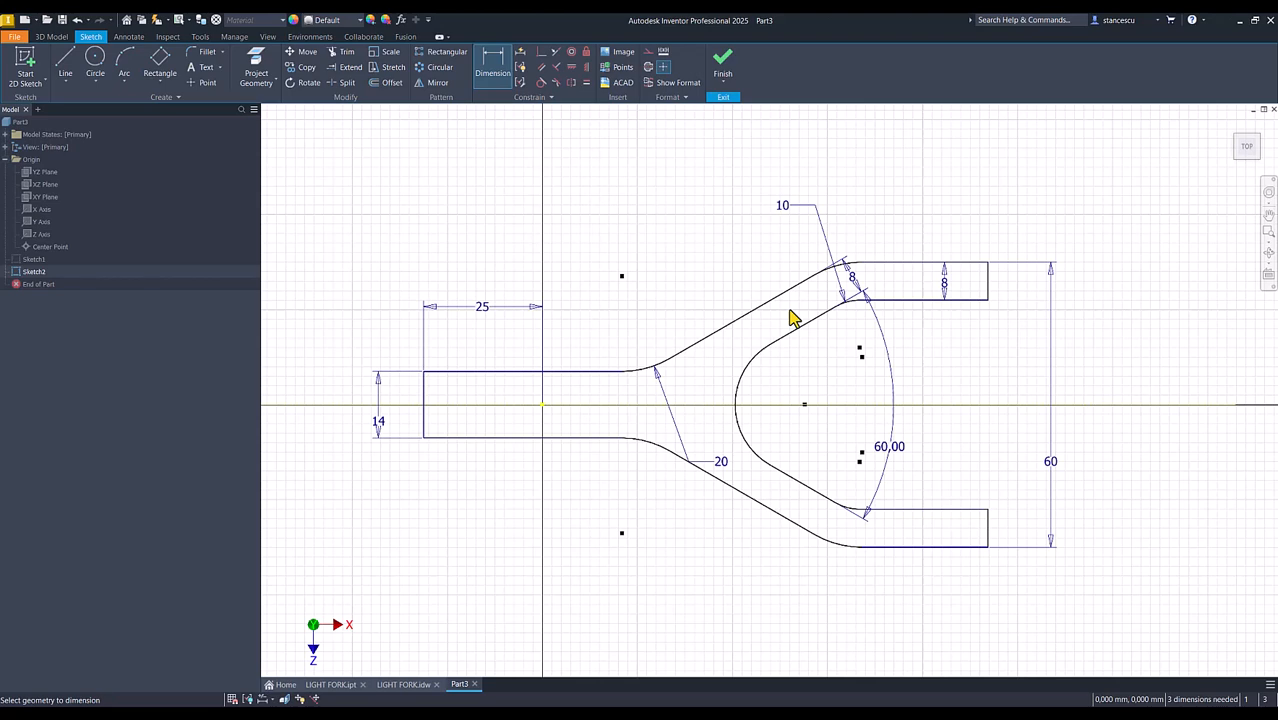
# Step: Dimension the radius of the inner arc joining the two sloped lines as 10 mm
pyautogui.click(740, 389)
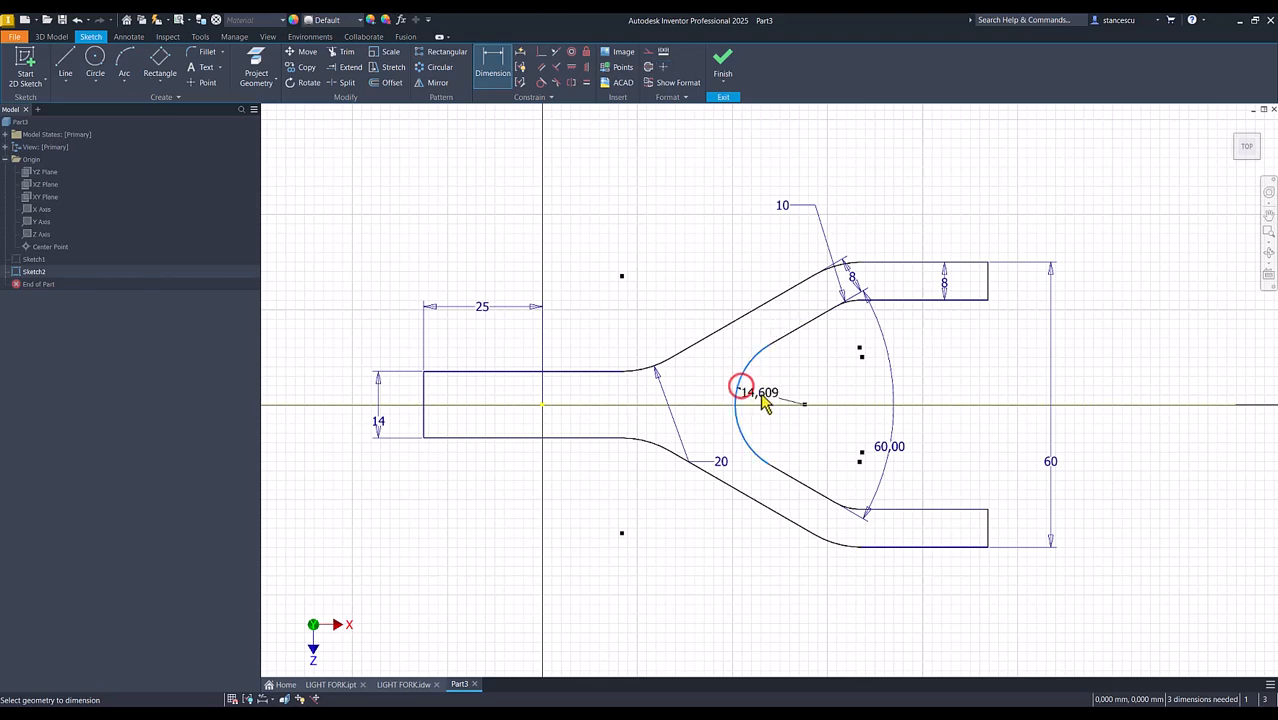
pyautogui.click(765, 402)
pyautogui.write('10')
pyautogui.press('Return')
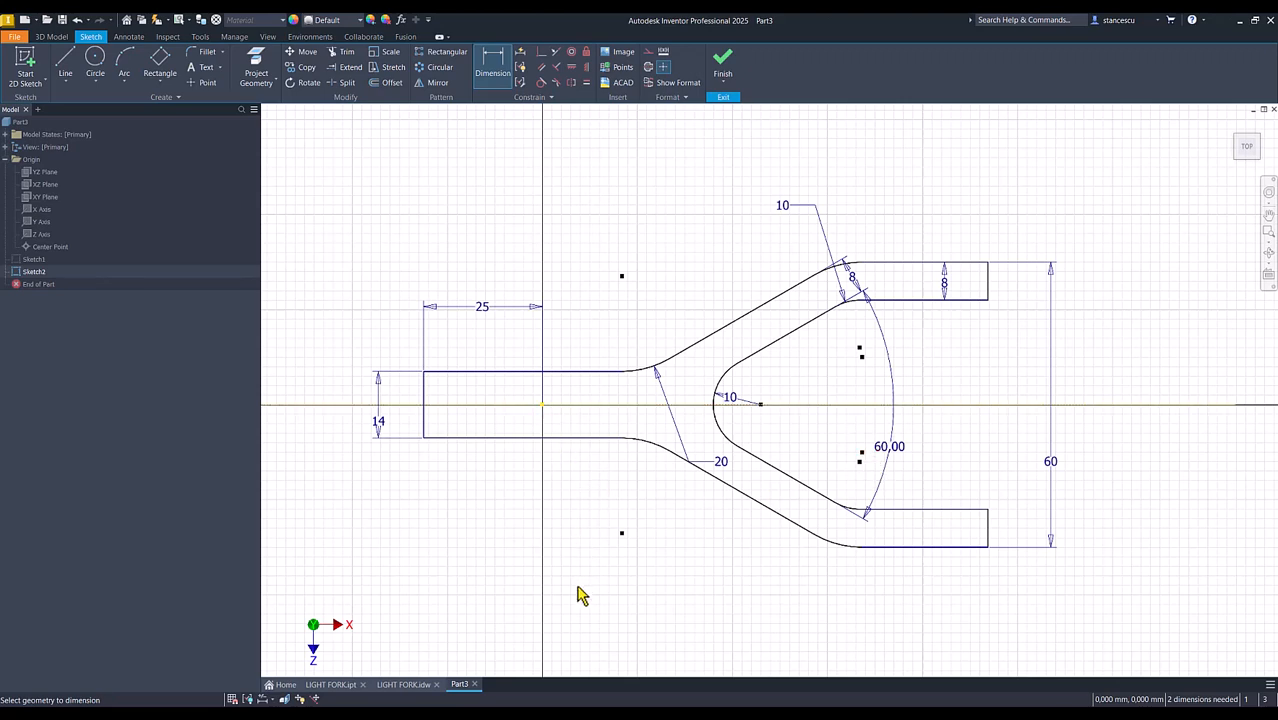
# Step: Check the LIGHT FORK drawing and dimension the horizontal distance from the origin to the lower outer bend arc's center as 75 mm
pyautogui.click(392, 684)
pyautogui.moveTo(551, 633); pyautogui.dragTo(753, 561)
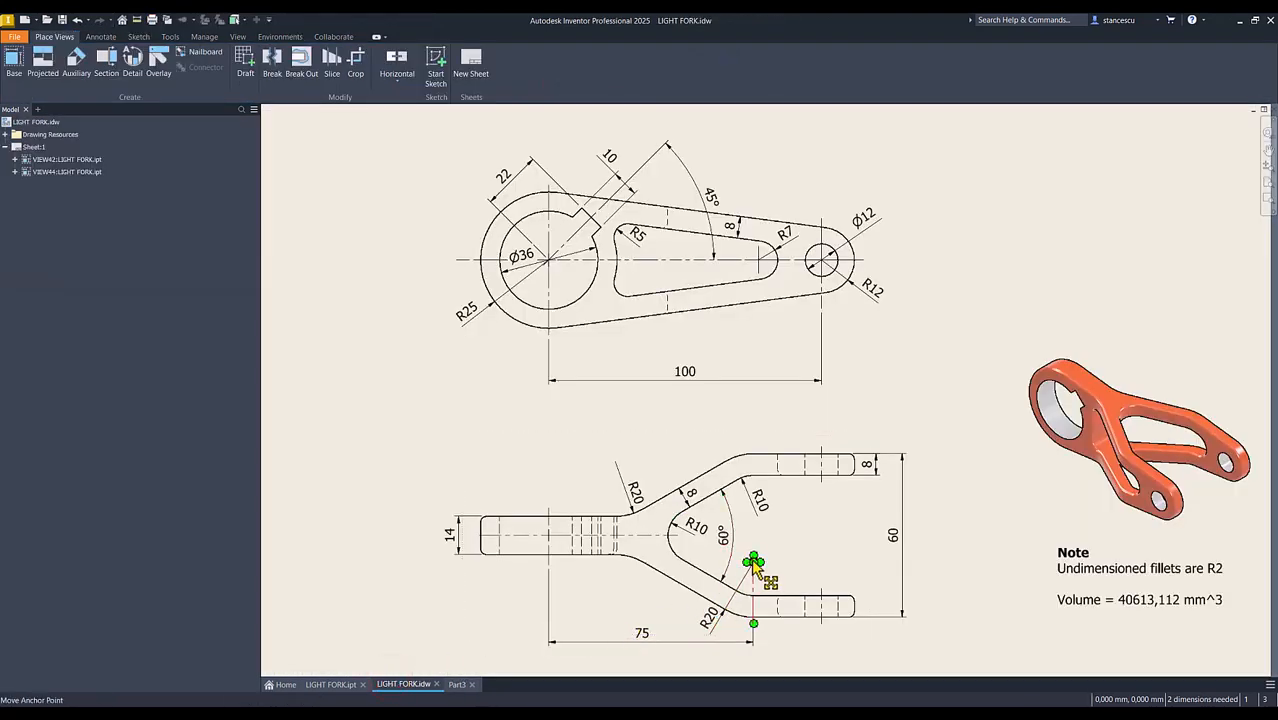
pyautogui.click(753, 563)
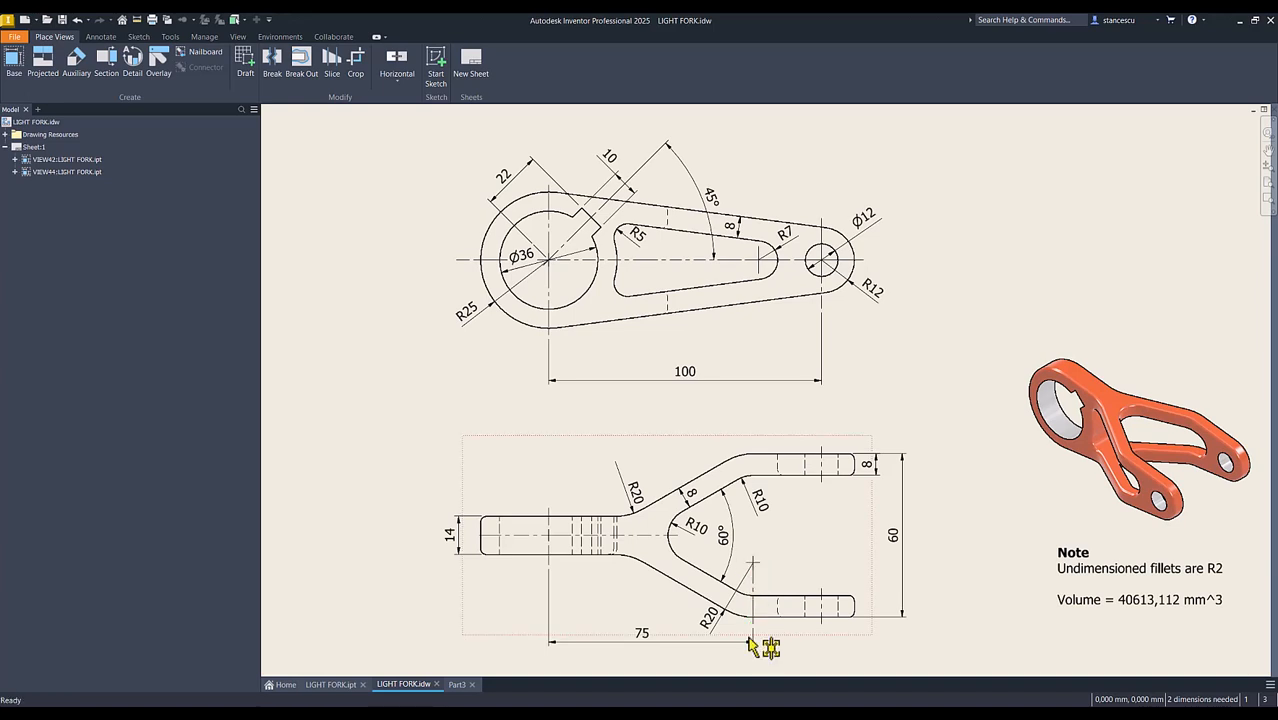
pyautogui.click(459, 686)
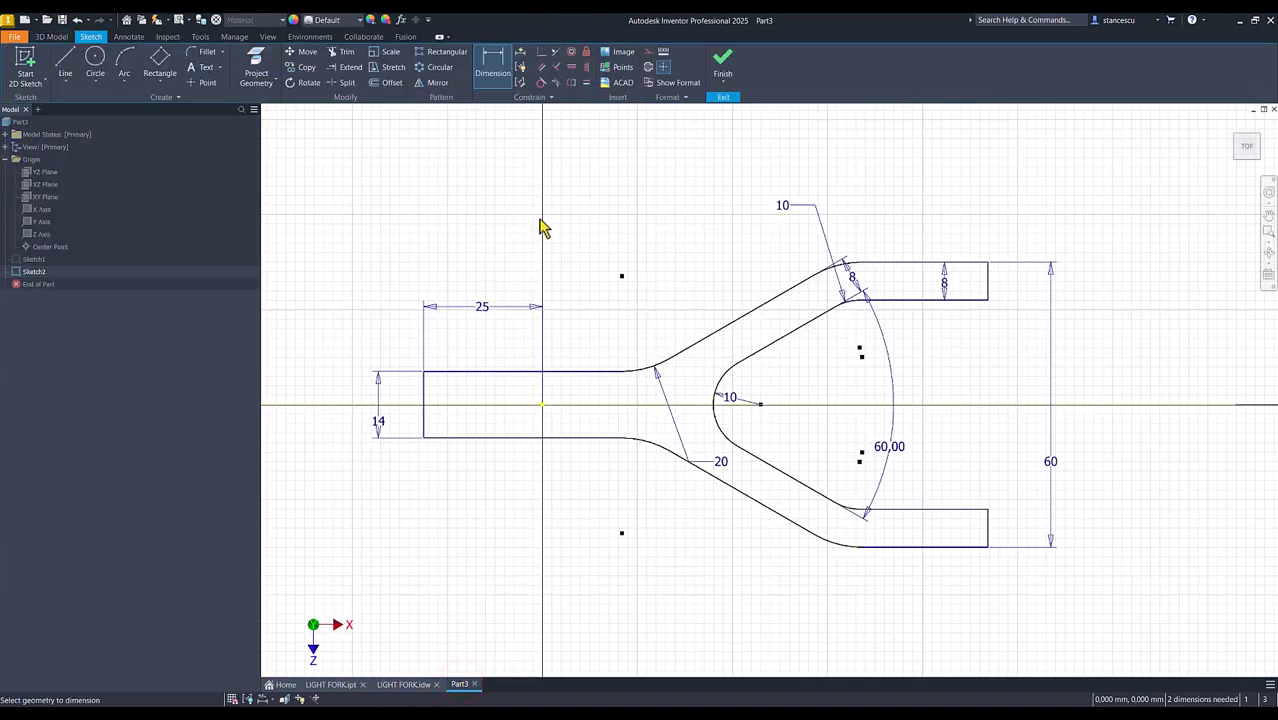
pyautogui.click(859, 453)
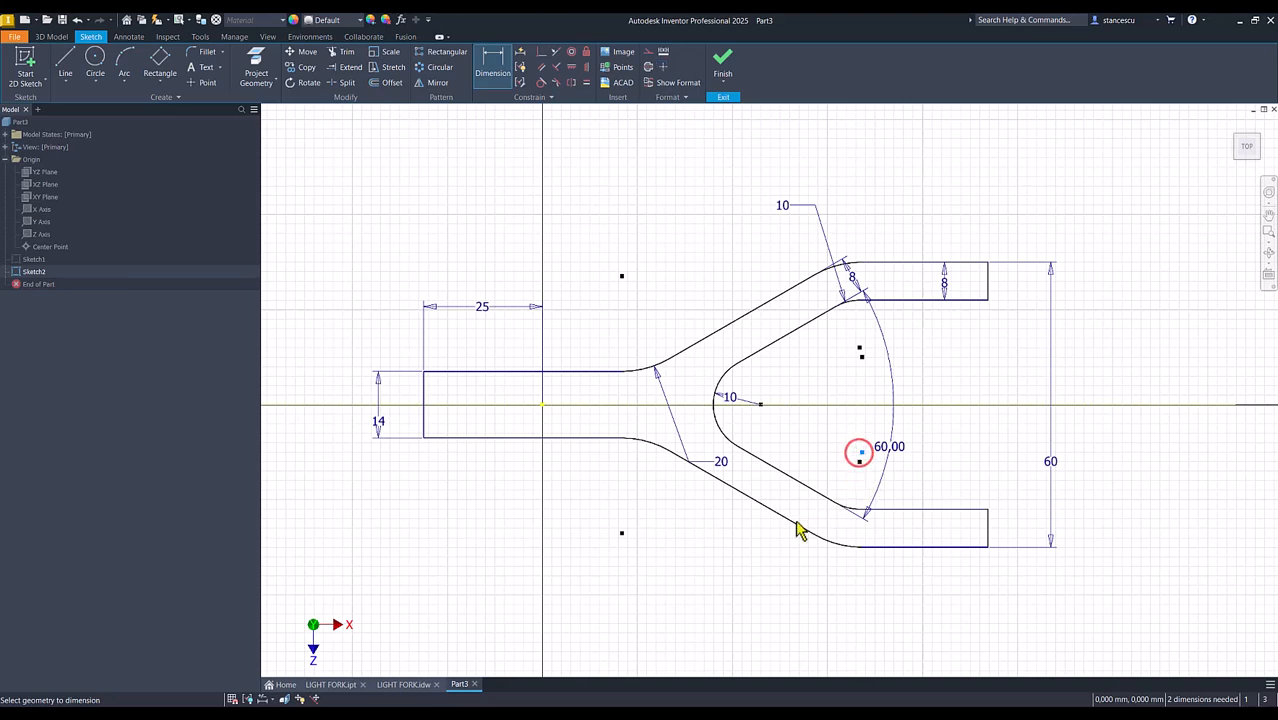
pyautogui.click(541, 404)
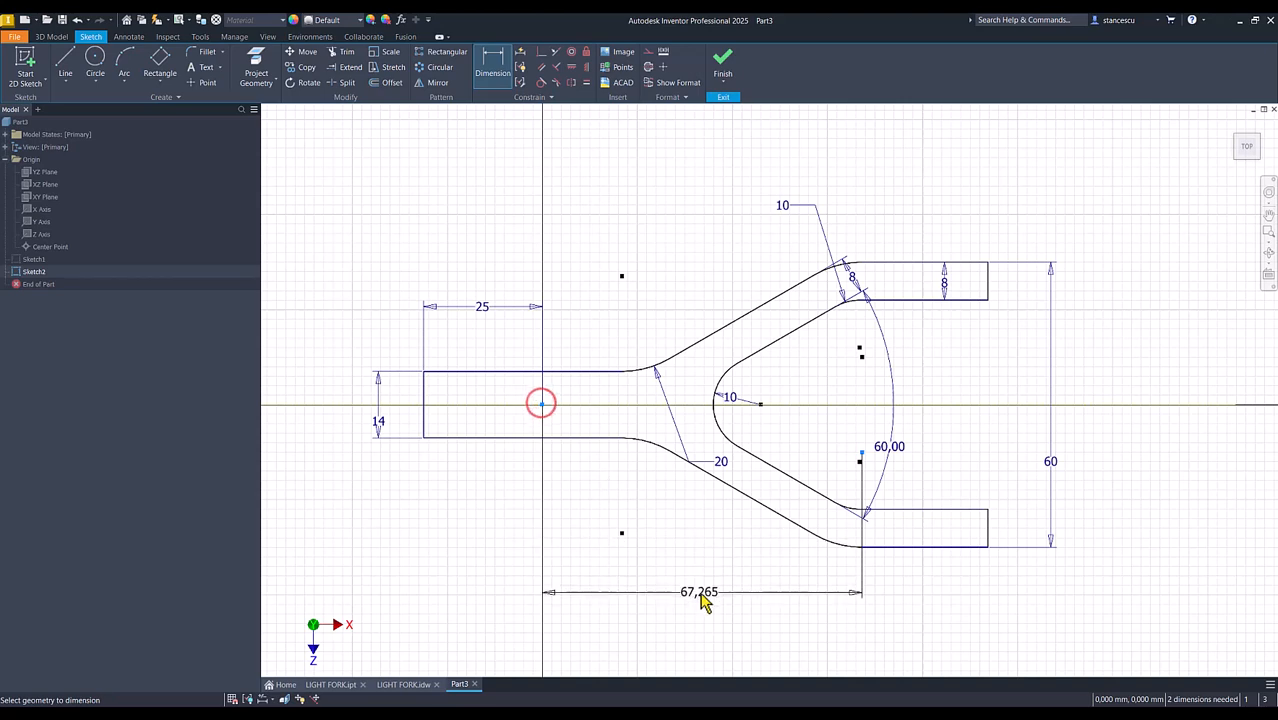
pyautogui.click(700, 594)
pyautogui.write('75')
pyautogui.press('Return')
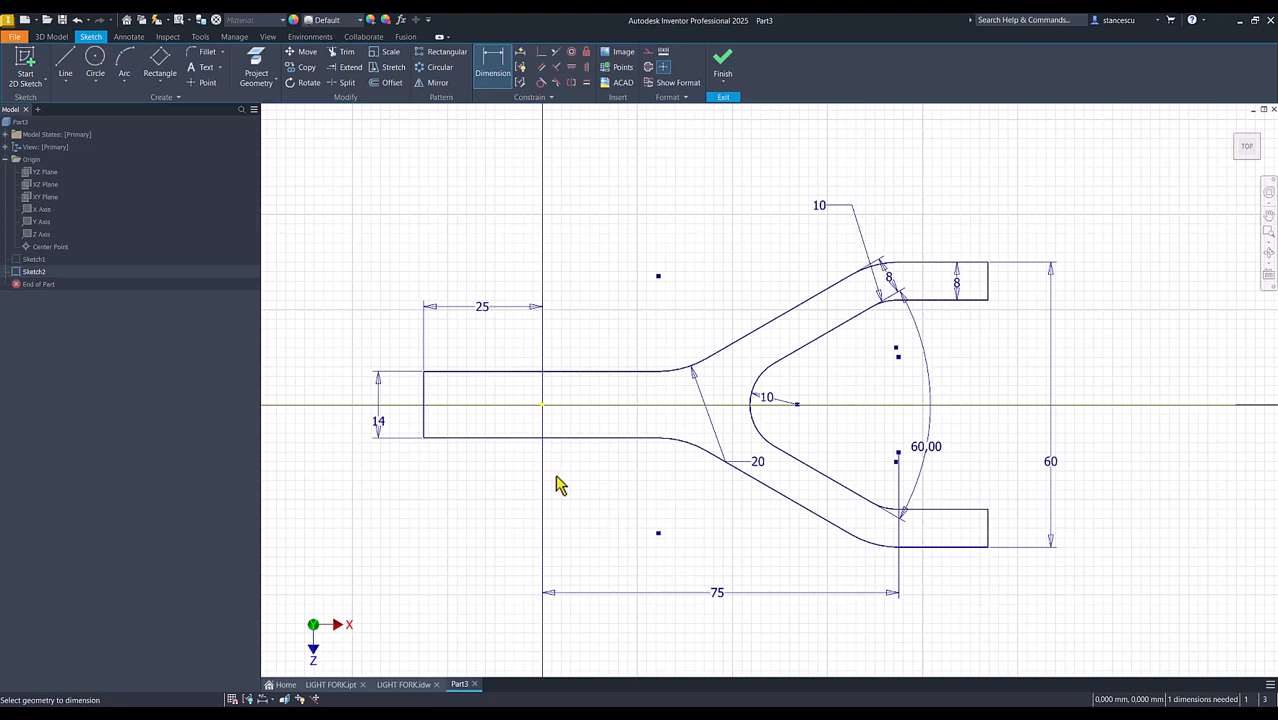
# Step: Dimension the distance from the origin to the lower prong's end line as 100+12 mm and finish the sketch
pyautogui.click(541, 405)
pyautogui.click(988, 517)
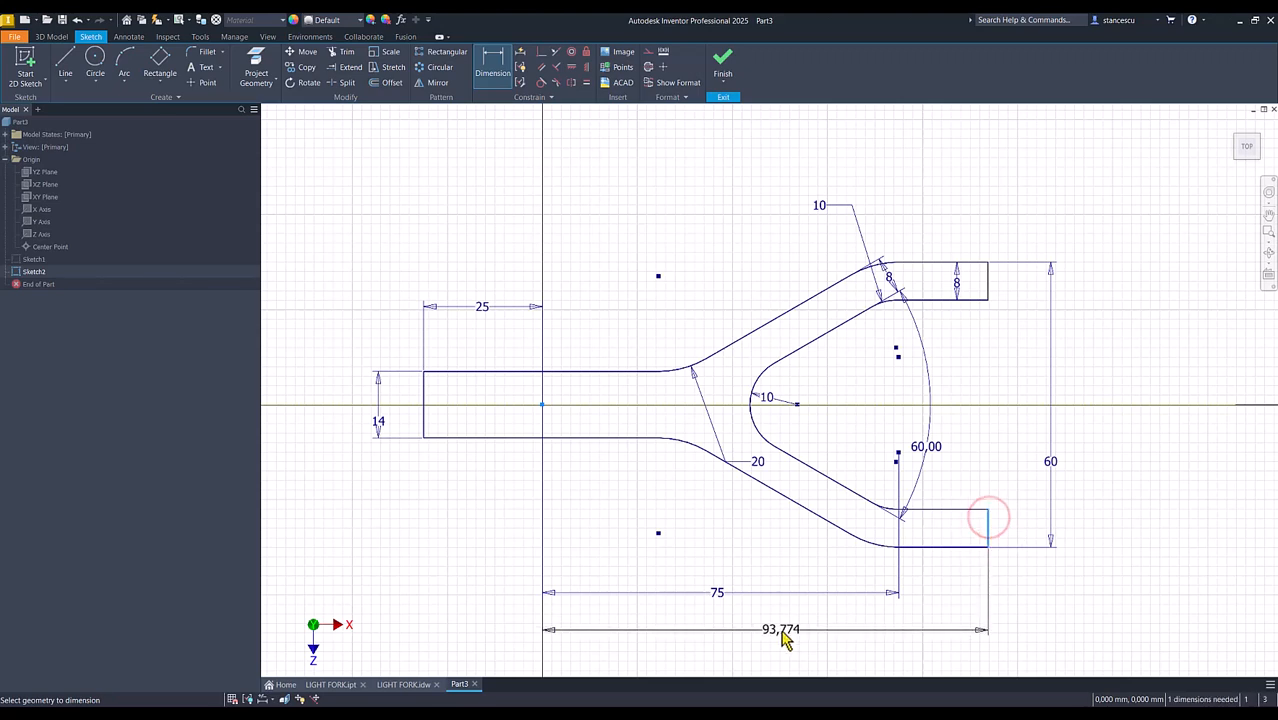
pyautogui.click(777, 635)
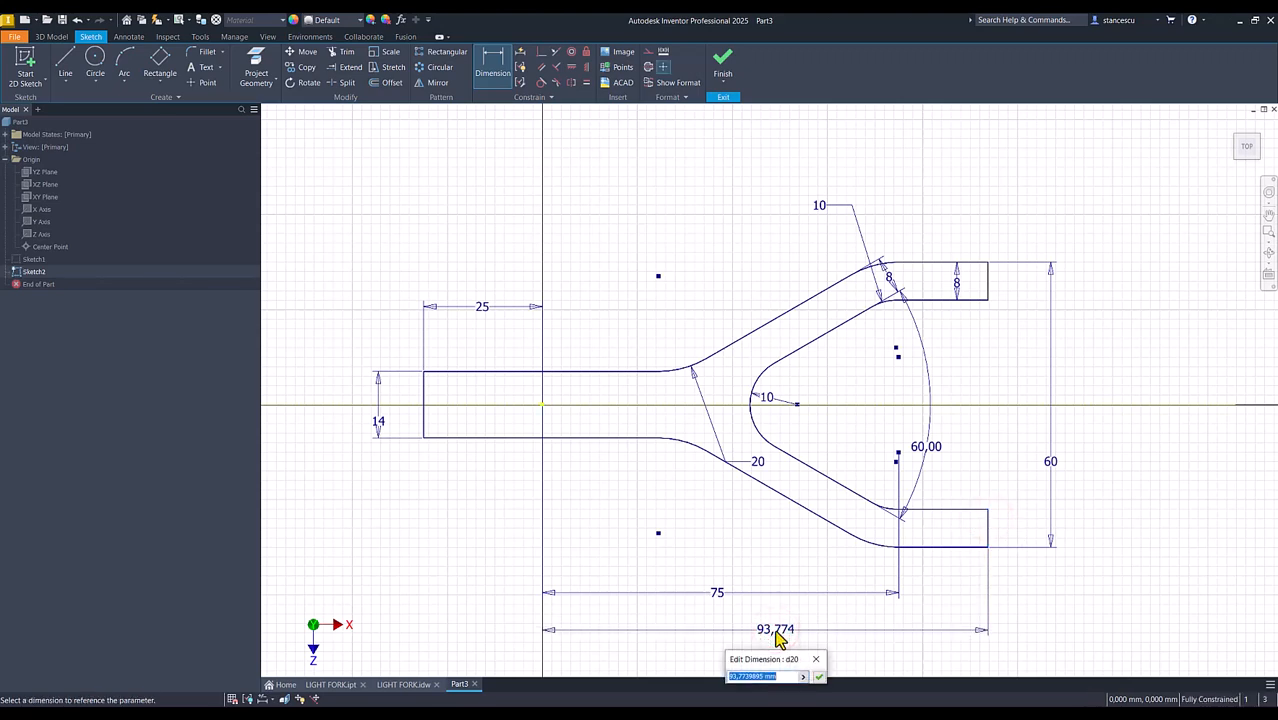
pyautogui.write('100+12')
pyautogui.press('Return')
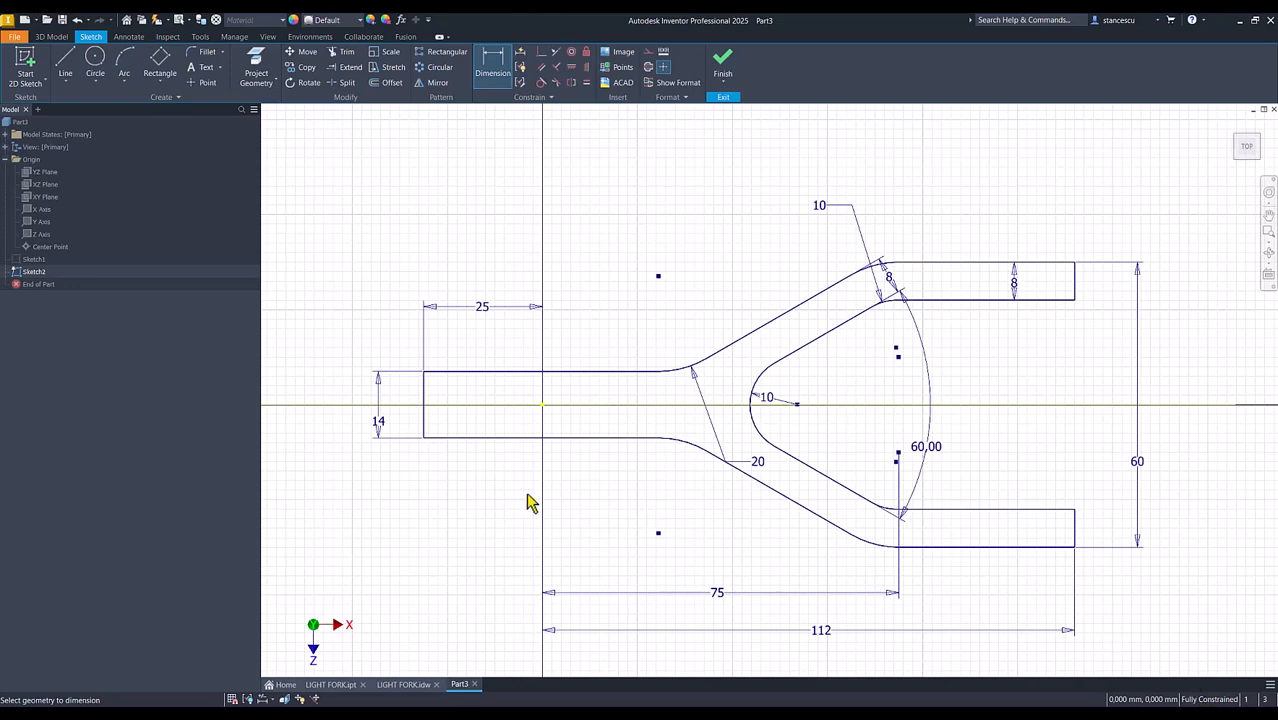
pyautogui.press('Num_Lock')
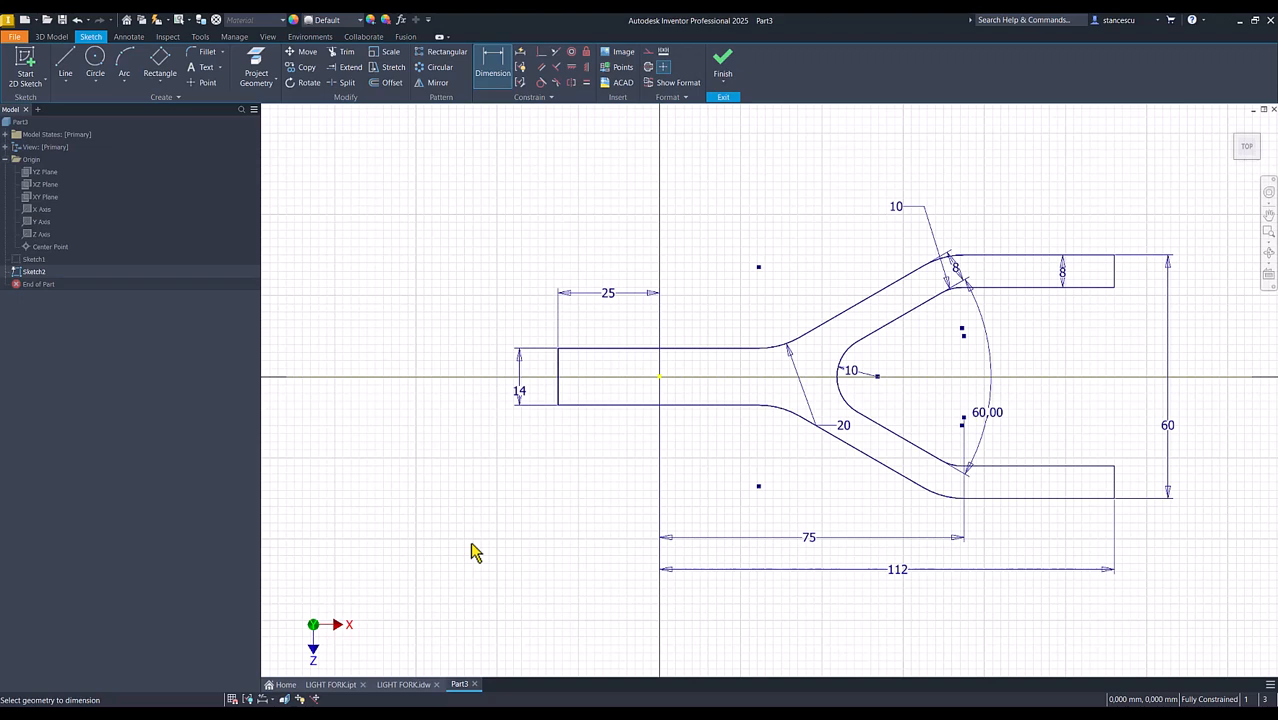
pyautogui.click(718, 68)
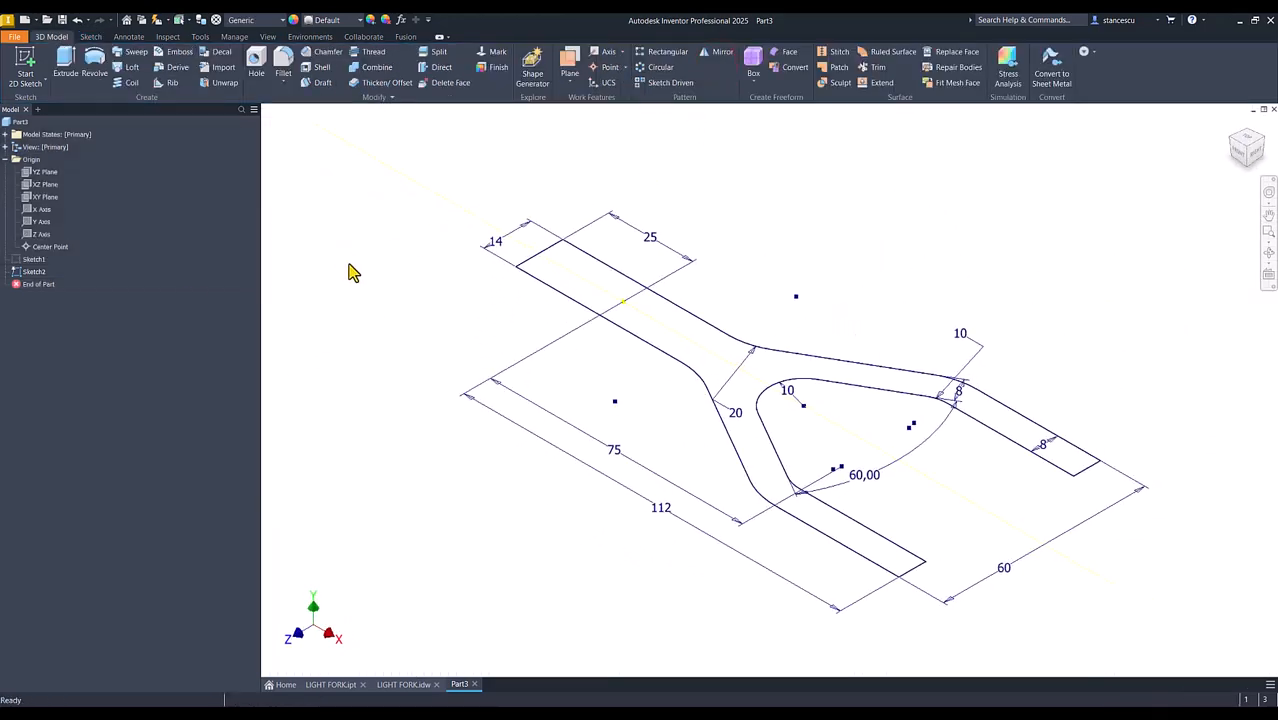
# Step: Make the hidden side-profile sketch, Sketch1, visible together with the fork sketch and inspect how the two profiles line up
pyautogui.rightClick(20, 260)
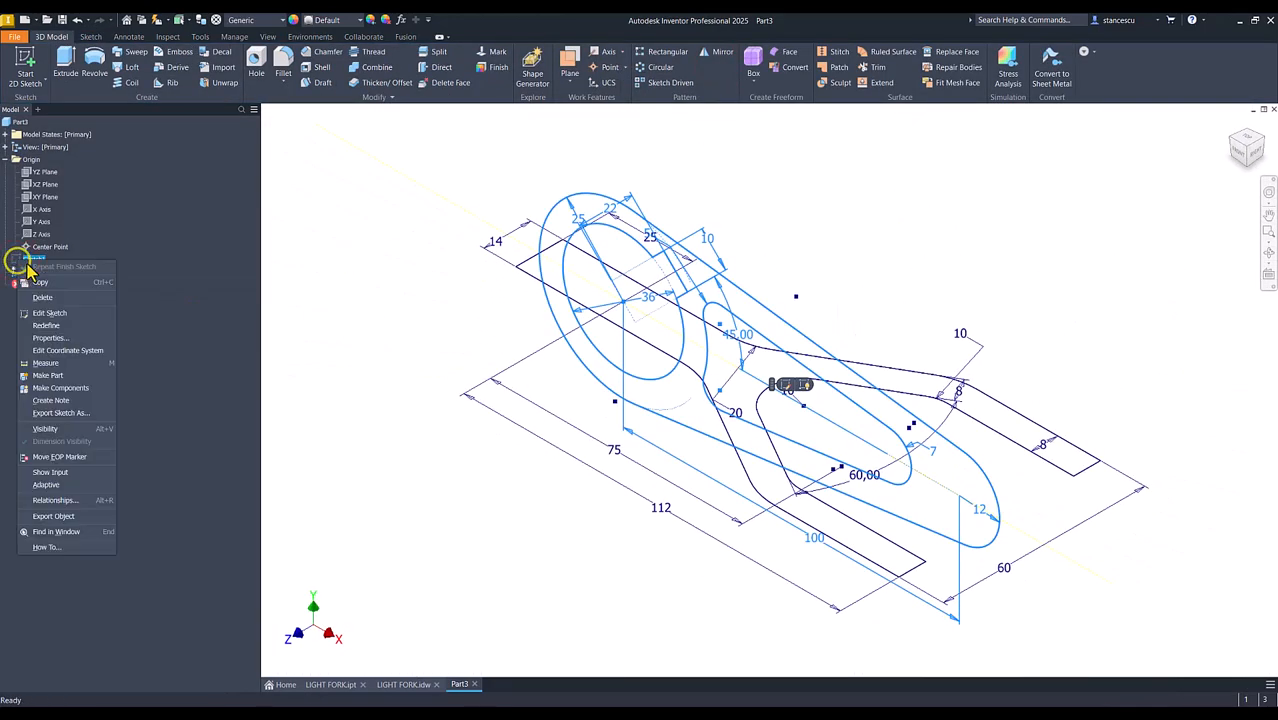
pyautogui.click(45, 428)
pyautogui.click(306, 391)
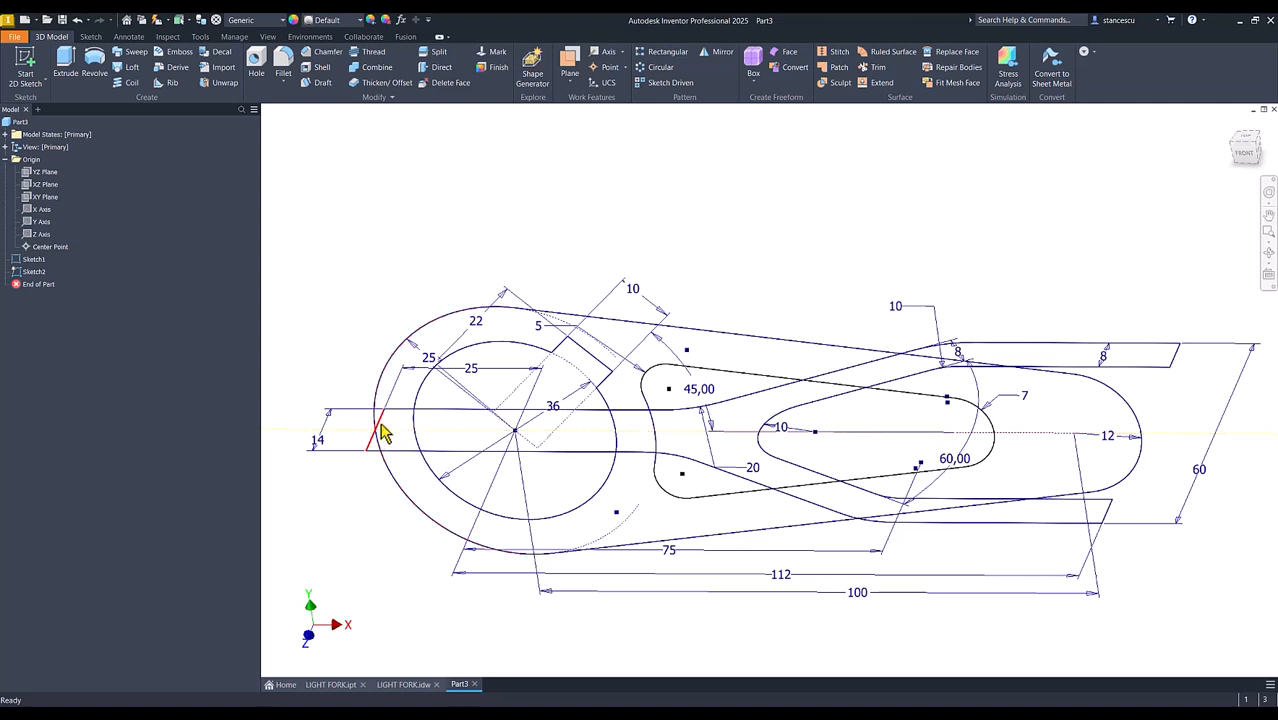
pyautogui.moveTo(376, 432)
pyautogui.keyDown('shift'); pyautogui.mouseDown(button='middle')
pyautogui.moveTo(941, 514)
pyautogui.moveTo(1153, 488)
pyautogui.mouseUp(button='middle'); pyautogui.keyUp('shift')
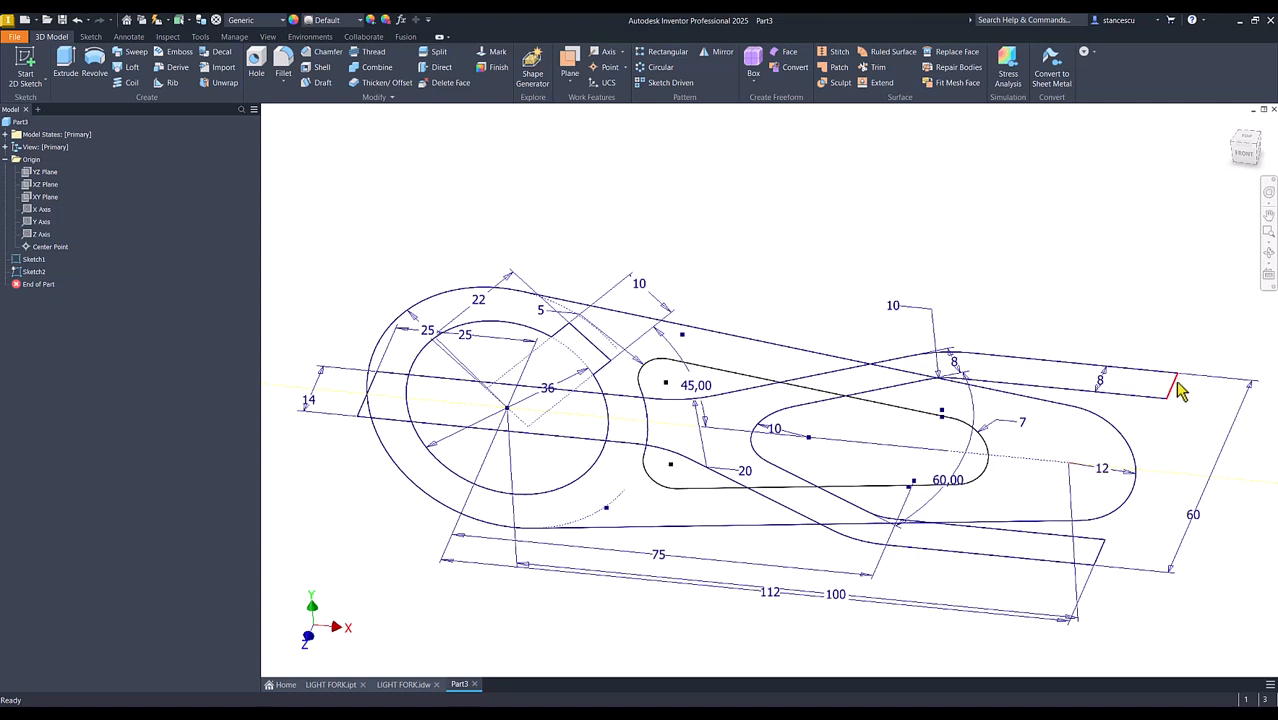
pyautogui.scroll(1, 992, 286)
pyautogui.press('F6')
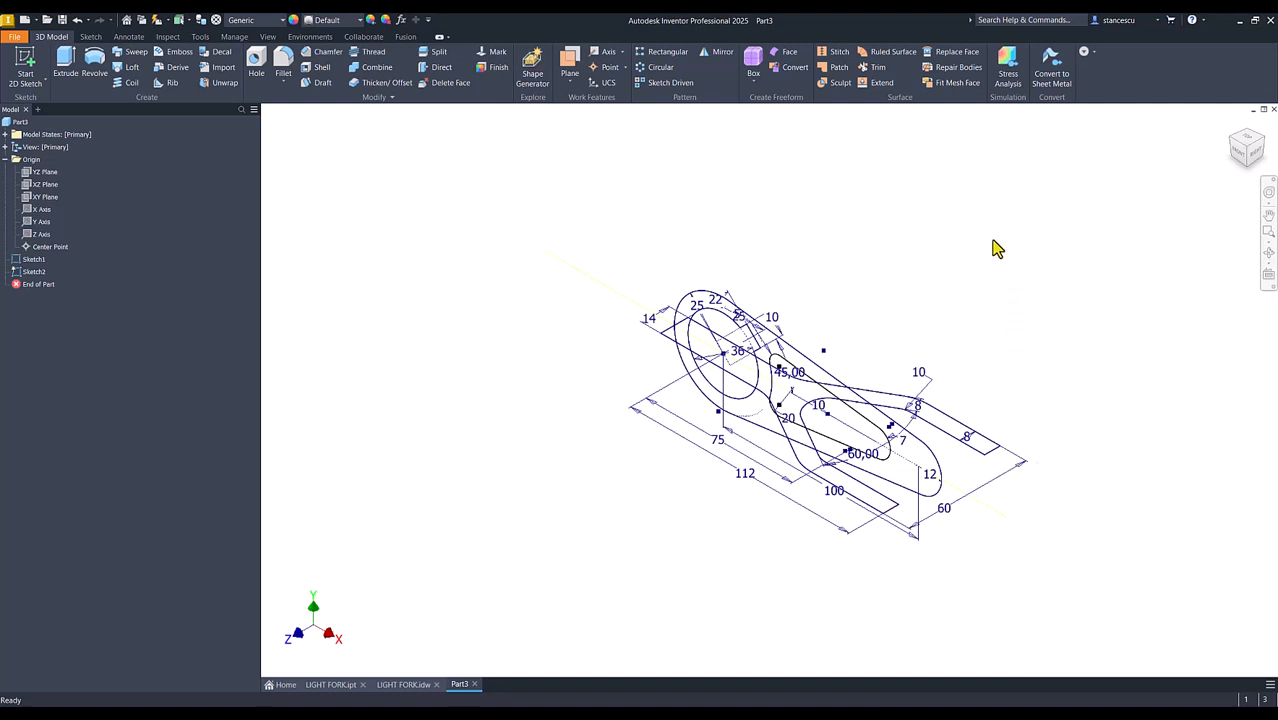
pyautogui.click(427, 239)
# Step: Extrude the closed side profile from its sketch plane up to the outer end point of the far prong in the fork sketch
pyautogui.click(68, 62)
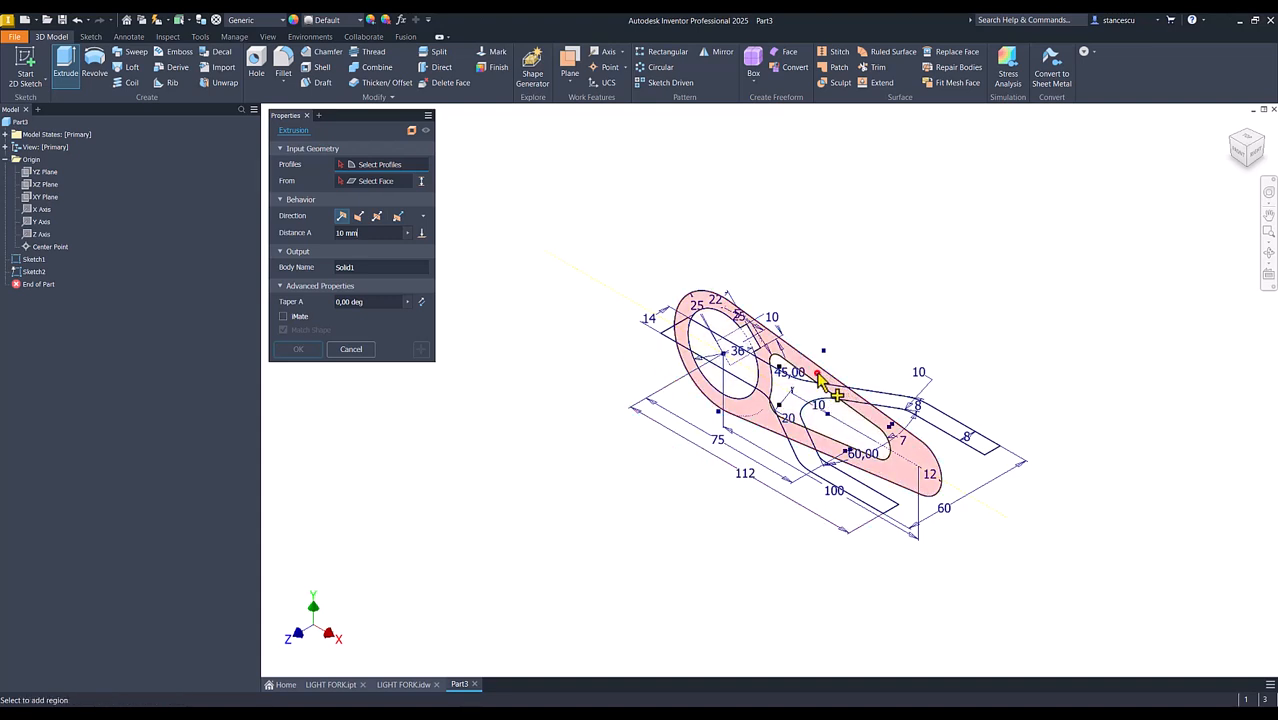
pyautogui.click(818, 375)
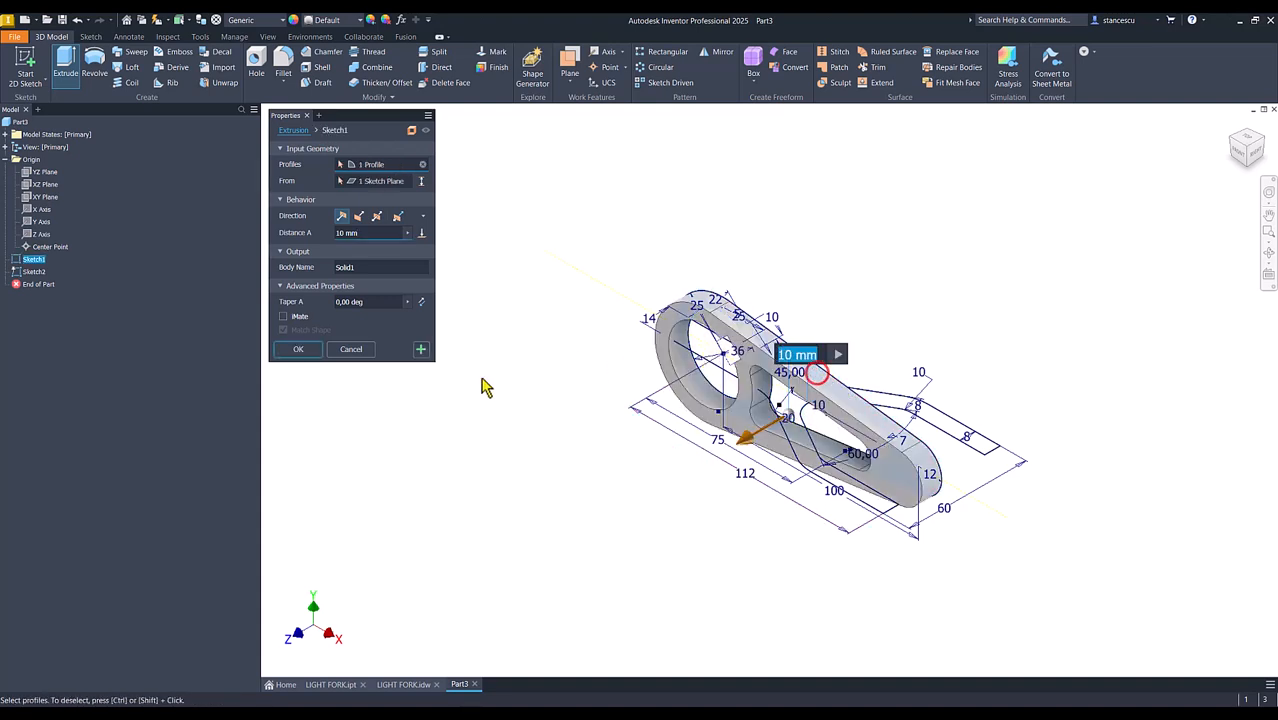
pyautogui.click(378, 220)
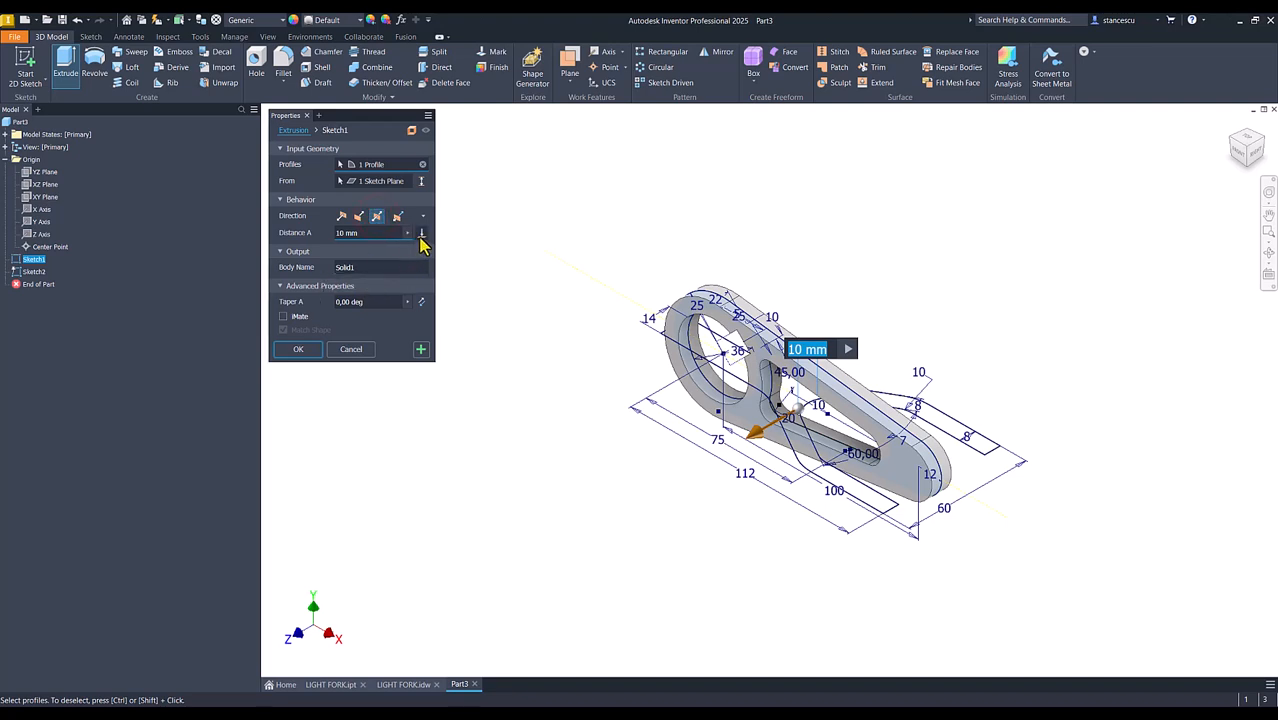
pyautogui.click(421, 234)
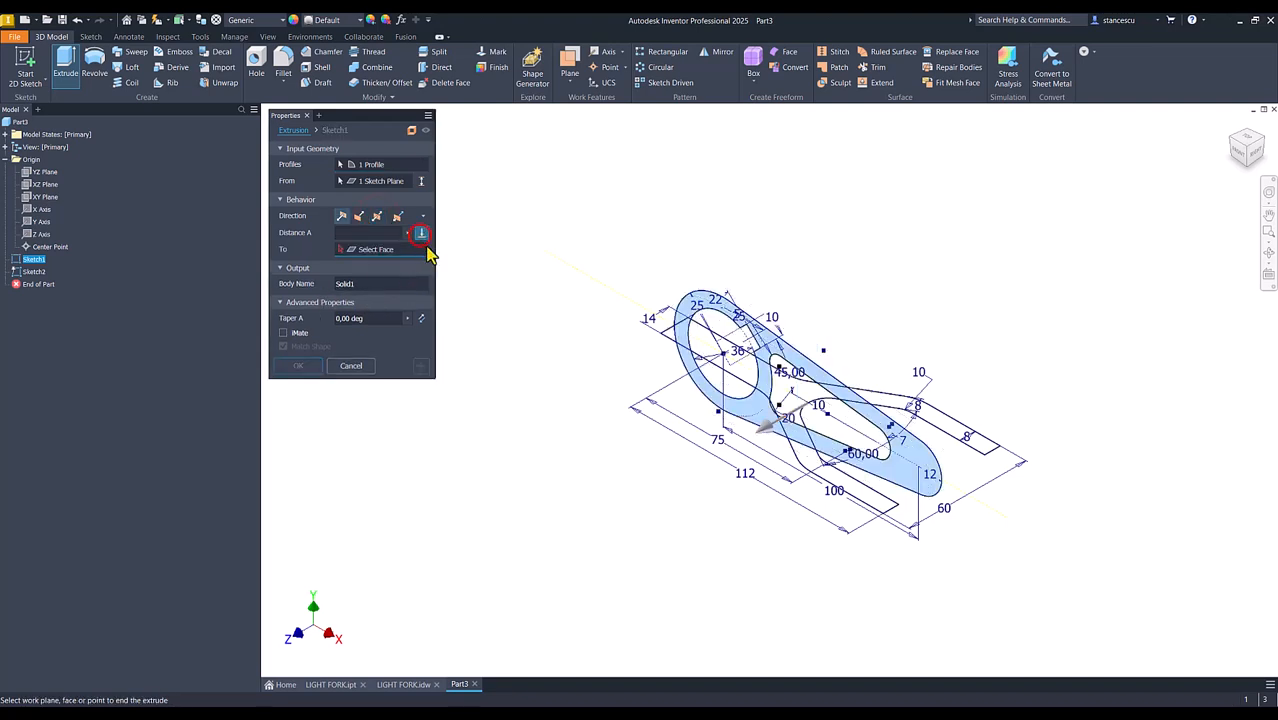
pyautogui.click(999, 446)
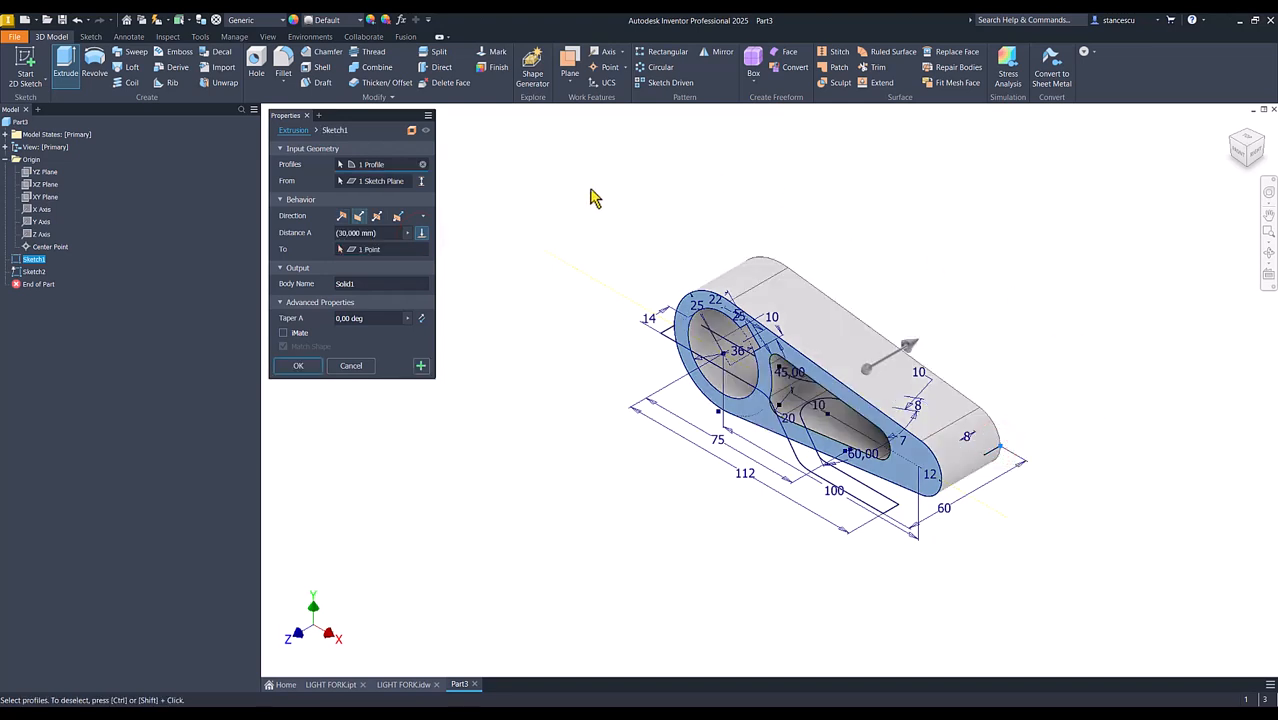
pyautogui.click(421, 368)
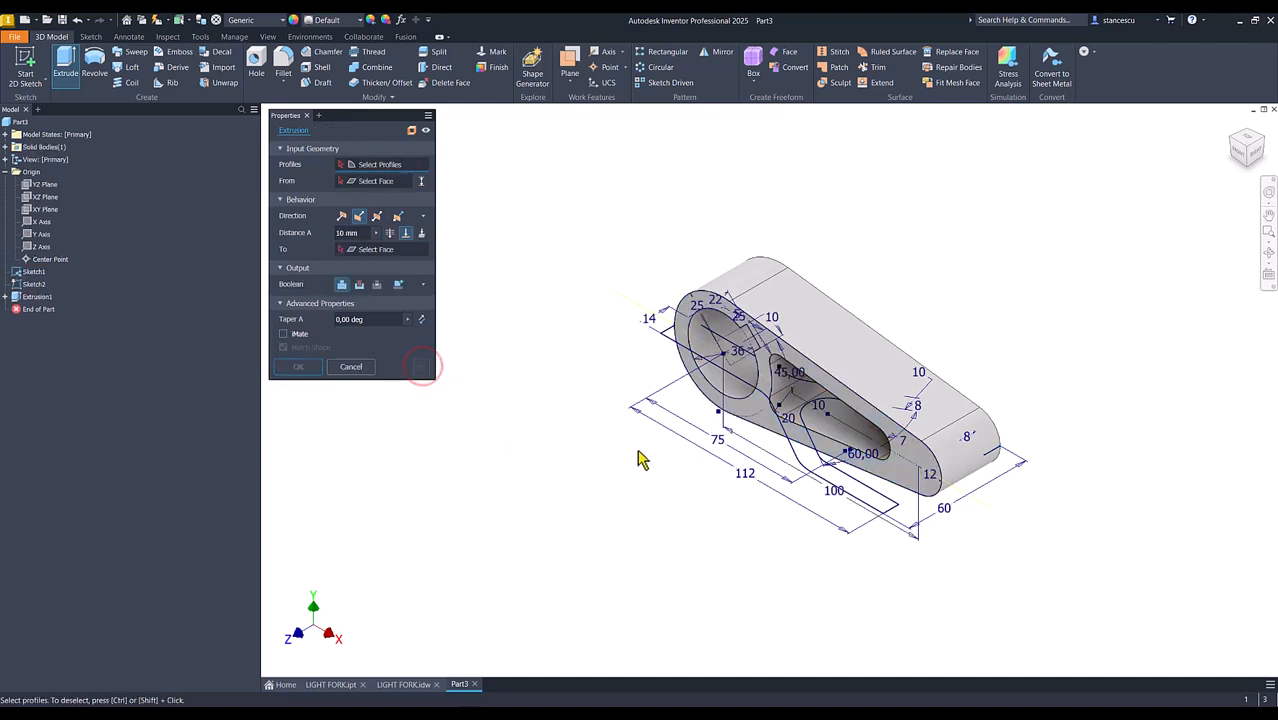
# Step: Extrude the same side profile the opposite way up to the near prong's outer end point, joined to the existing solid
pyautogui.click(767, 422)
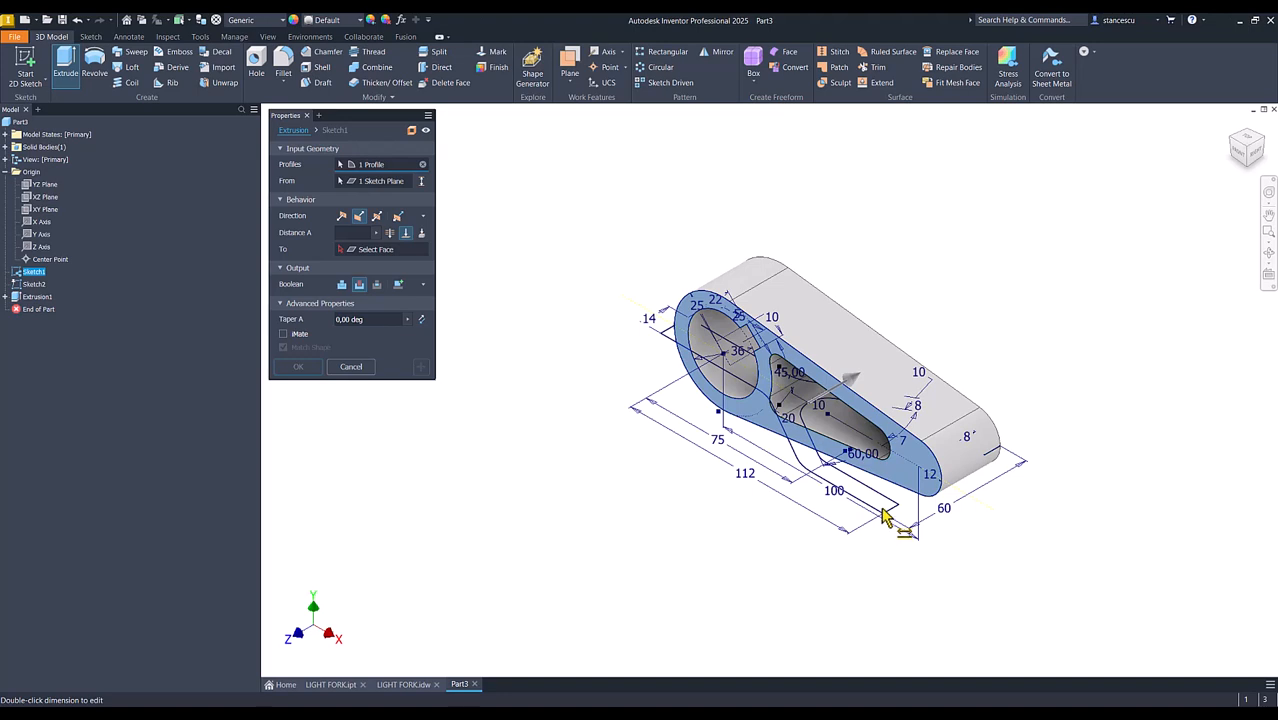
pyautogui.click(370, 252)
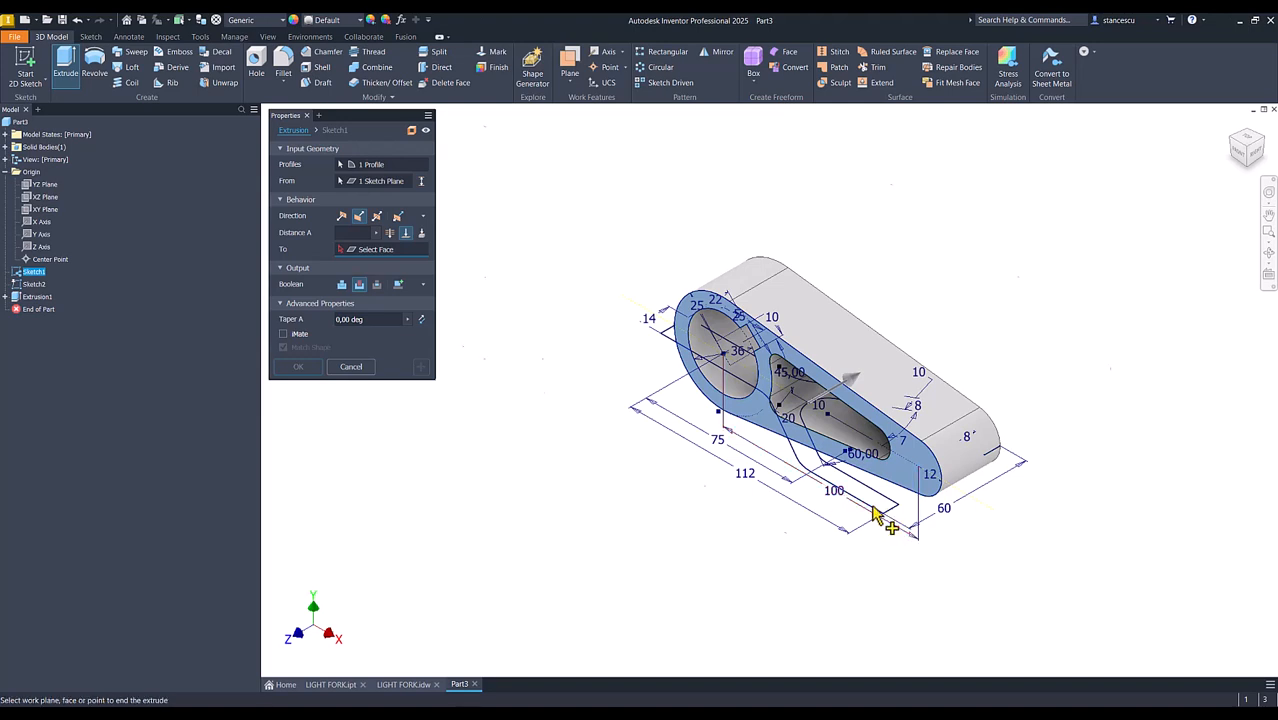
pyautogui.scroll(2, 880, 518)
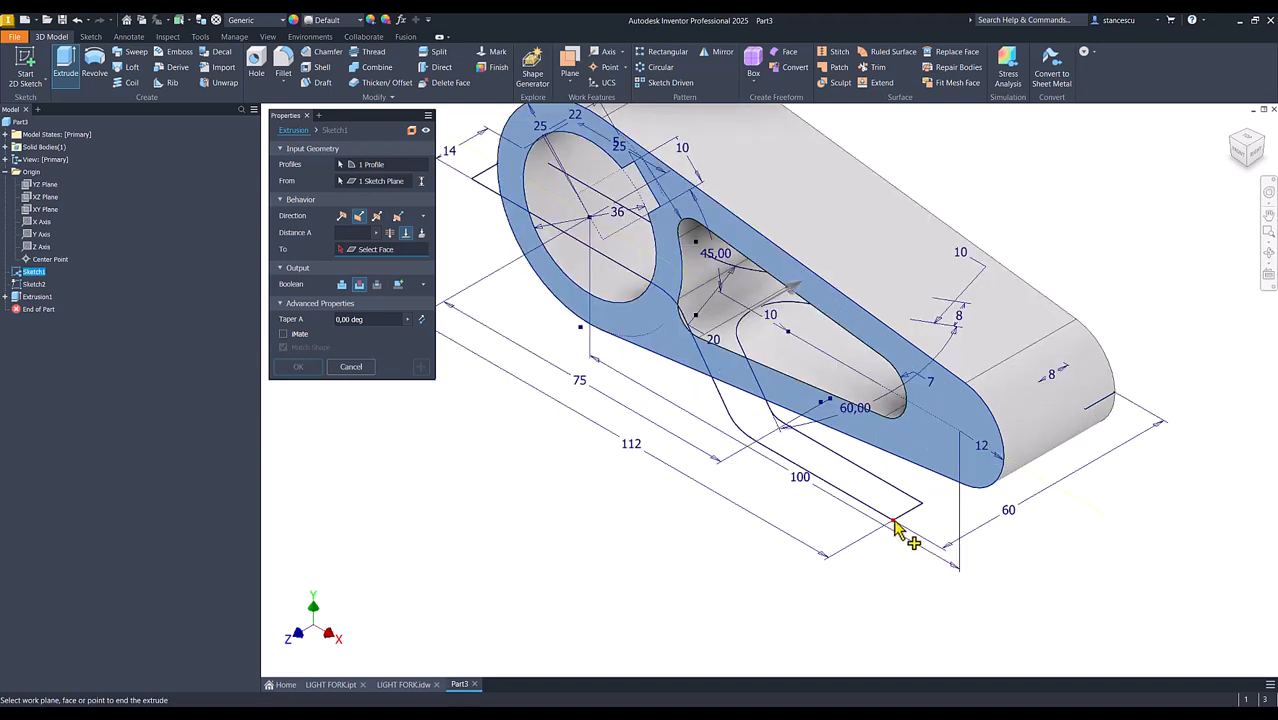
pyautogui.click(895, 525)
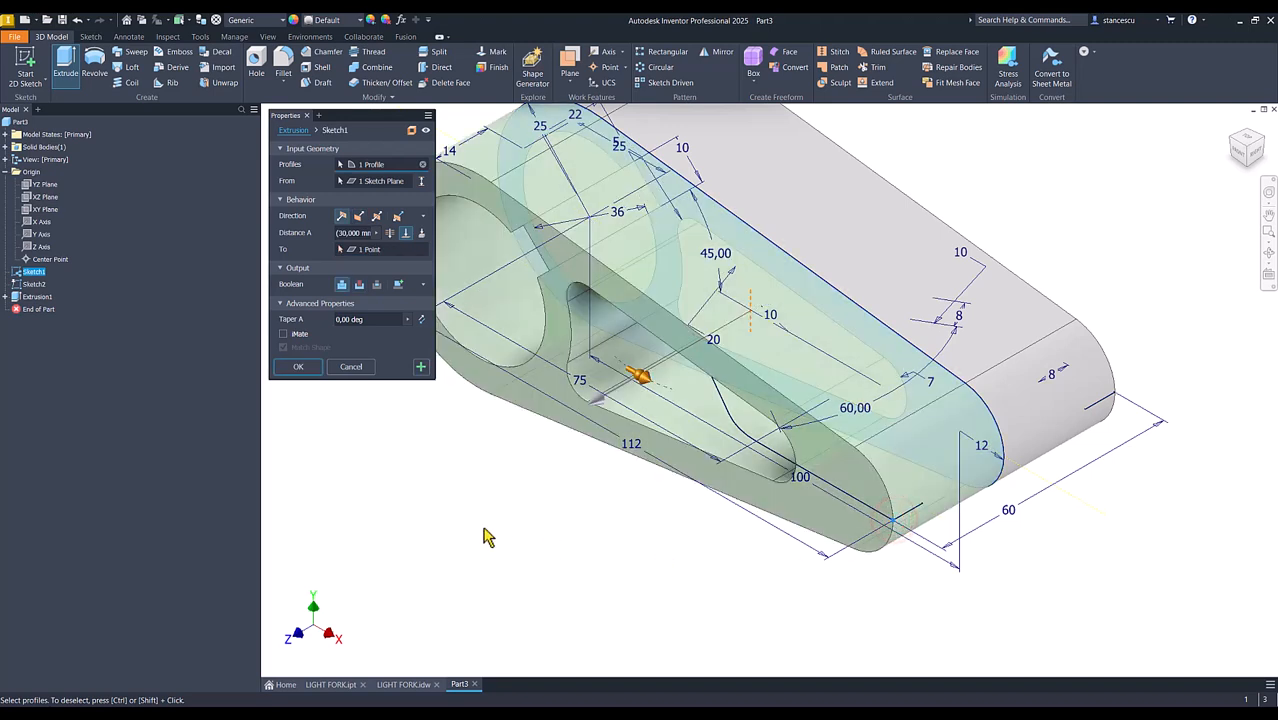
pyautogui.click(305, 369)
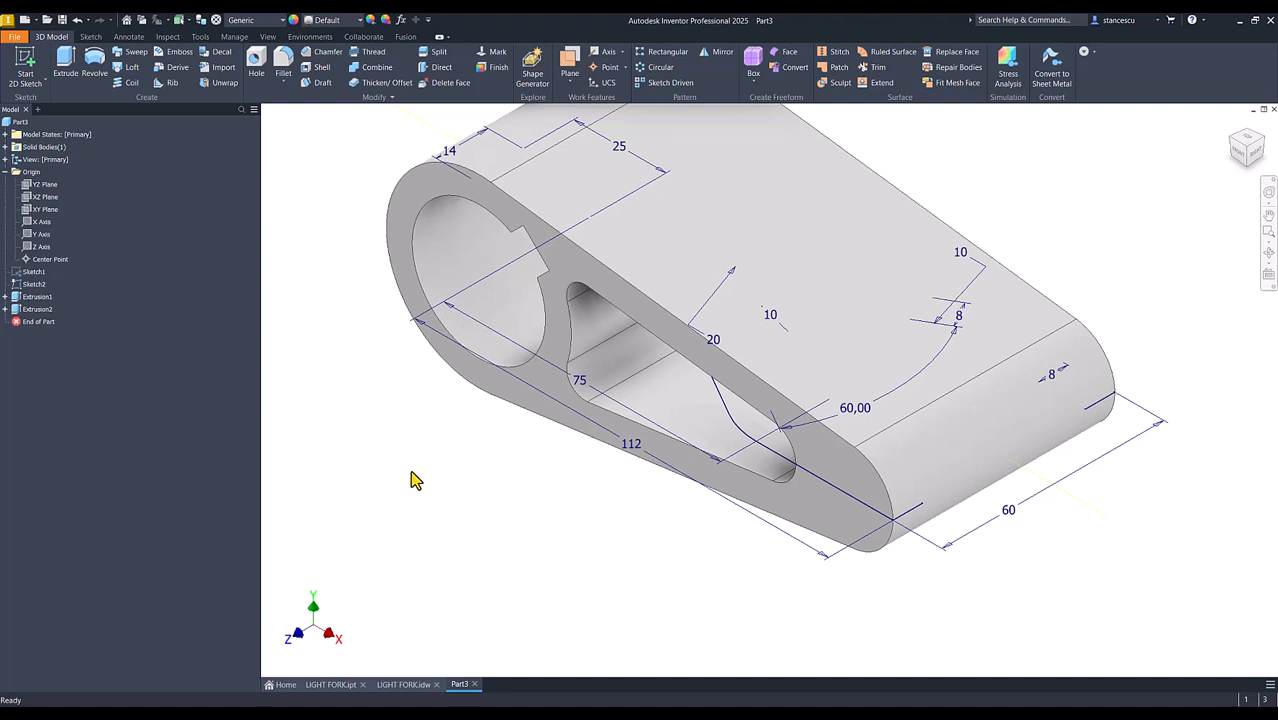
pyautogui.press('F6')
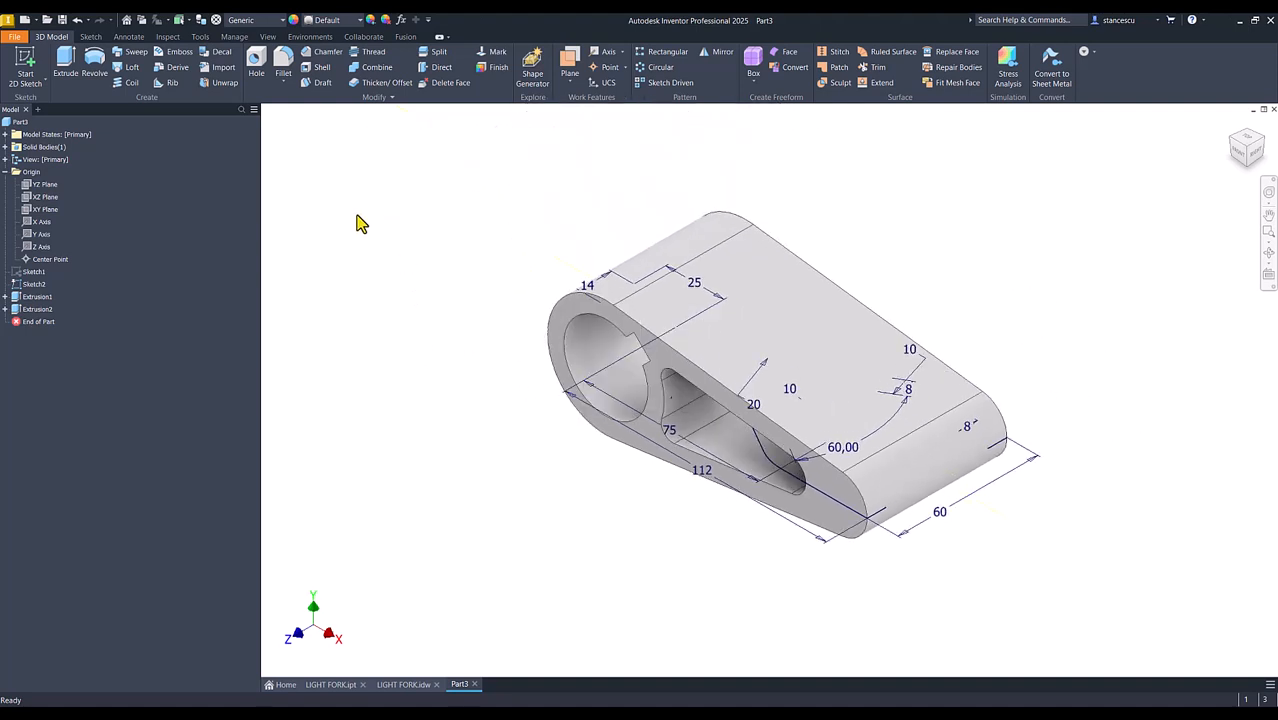
# Step: Extrude the fork profile symmetrically through all as an intersection with the solid body
pyautogui.click(68, 68)
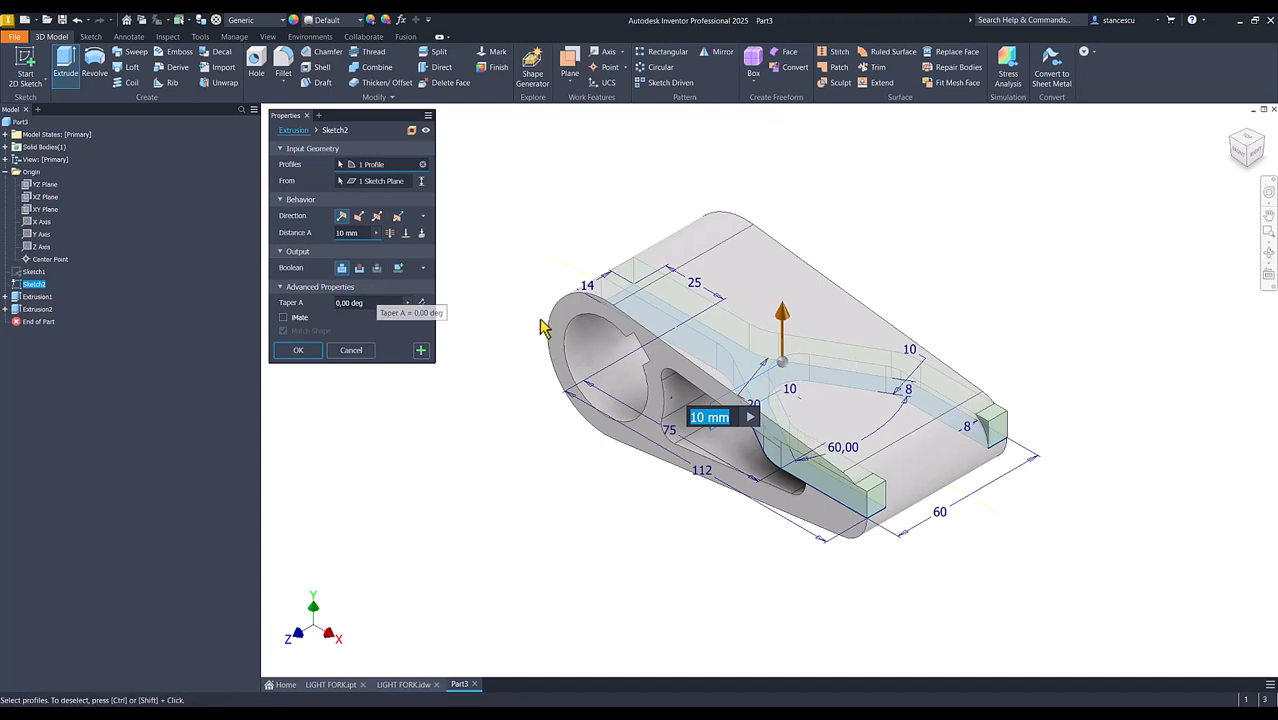
pyautogui.moveTo(785, 318); pyautogui.dragTo(806, 183)
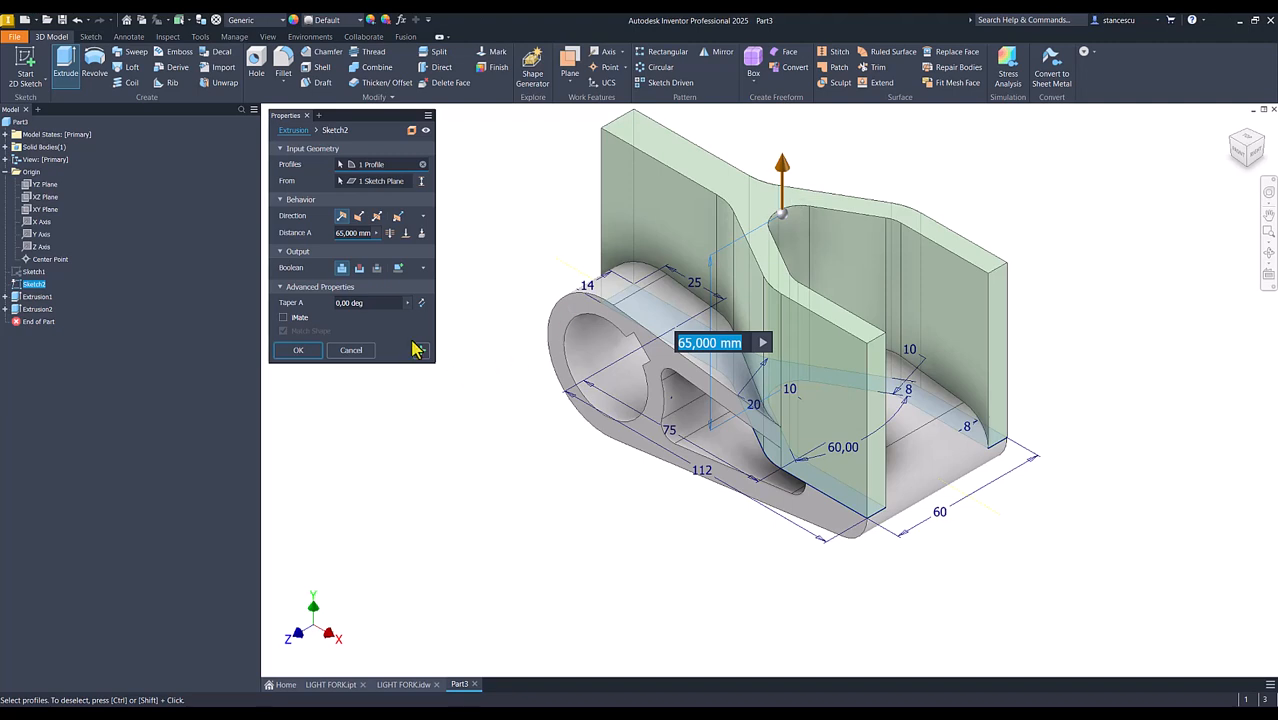
pyautogui.click(376, 217)
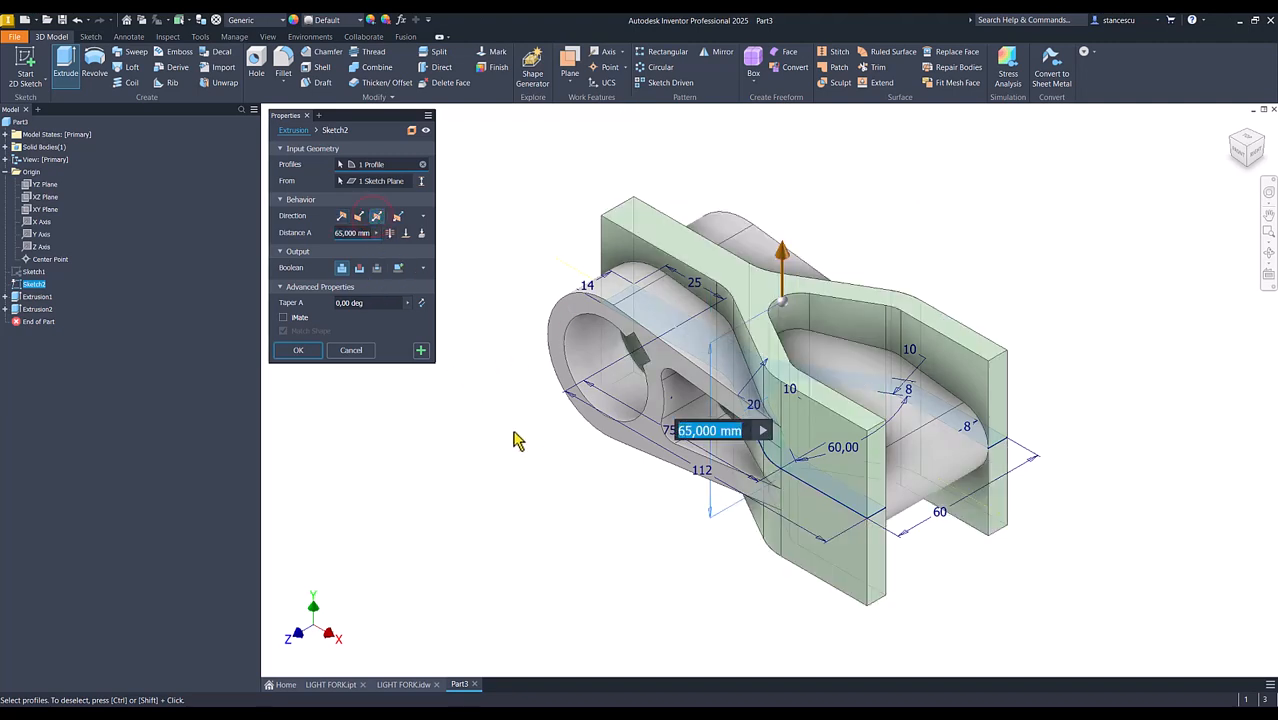
pyautogui.moveTo(782, 257); pyautogui.dragTo(774, 194)
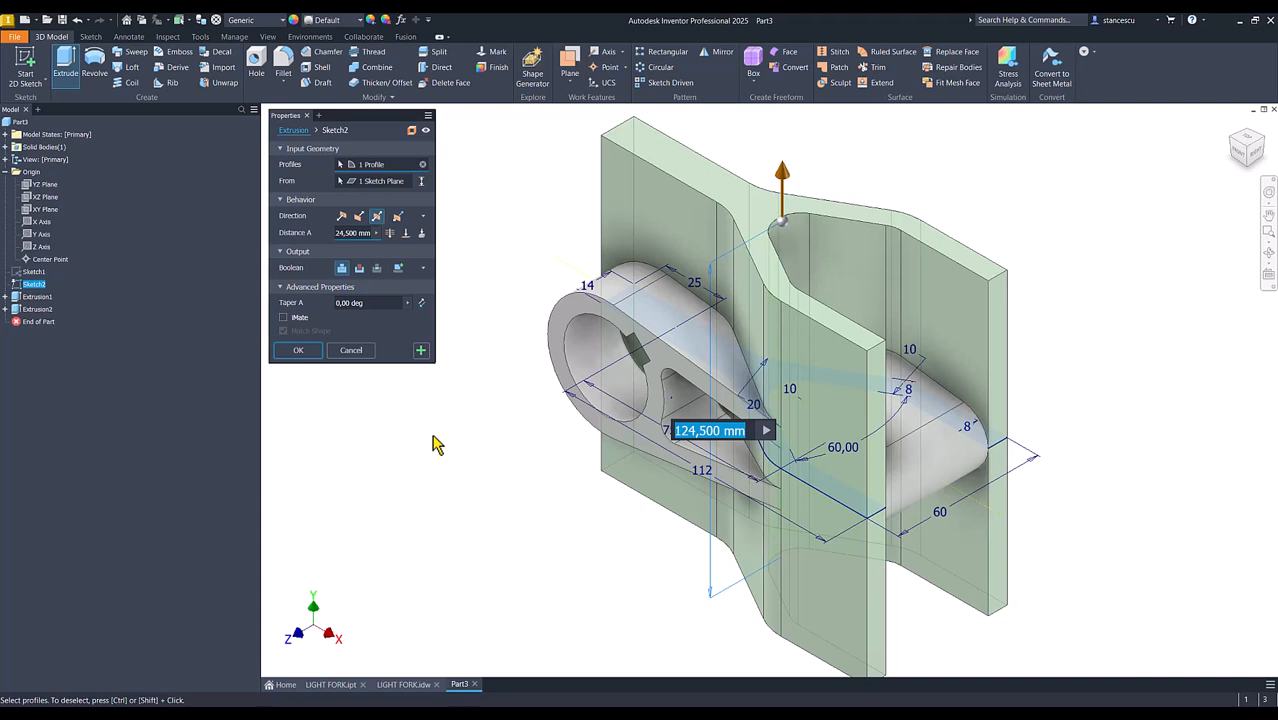
pyautogui.click(378, 270)
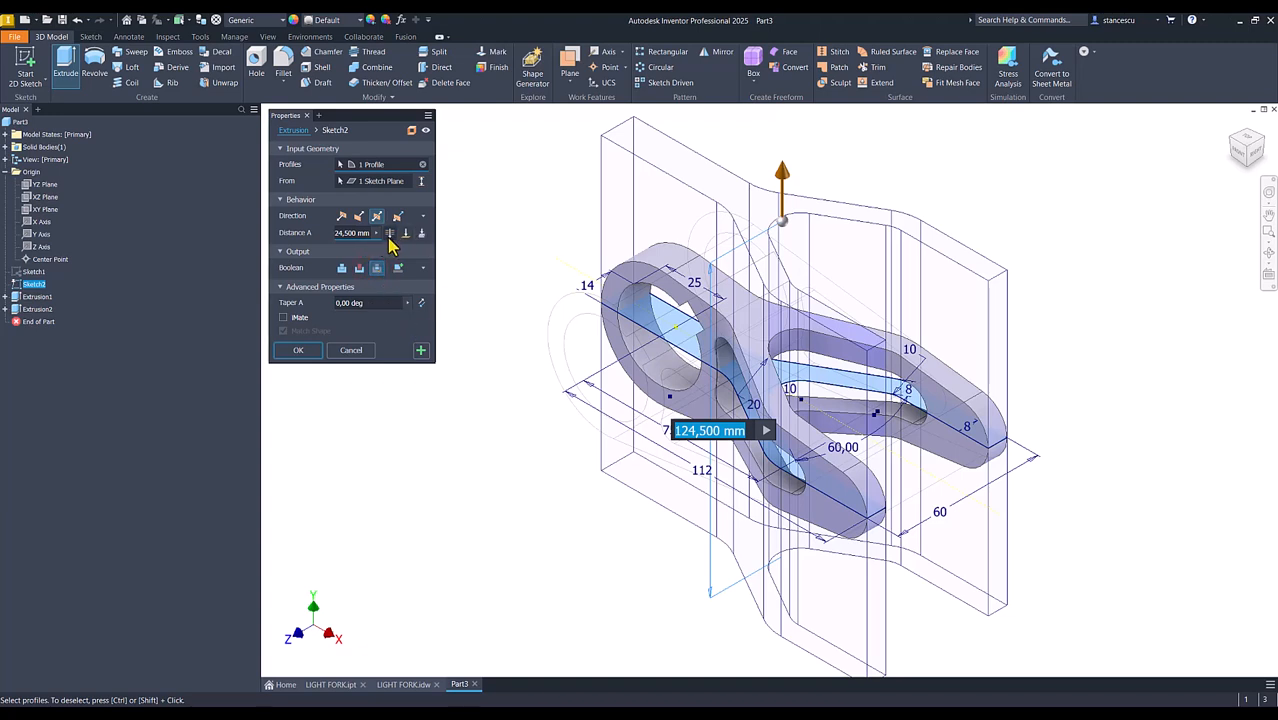
pyautogui.click(390, 234)
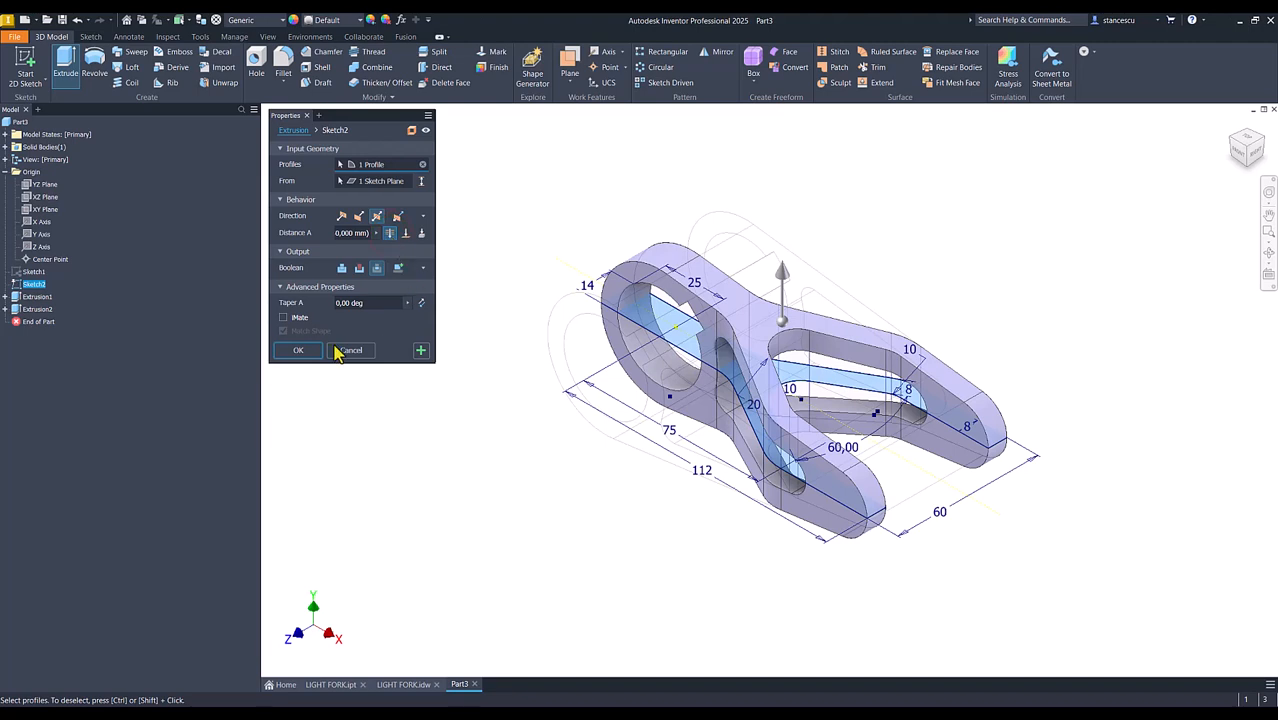
pyautogui.click(298, 351)
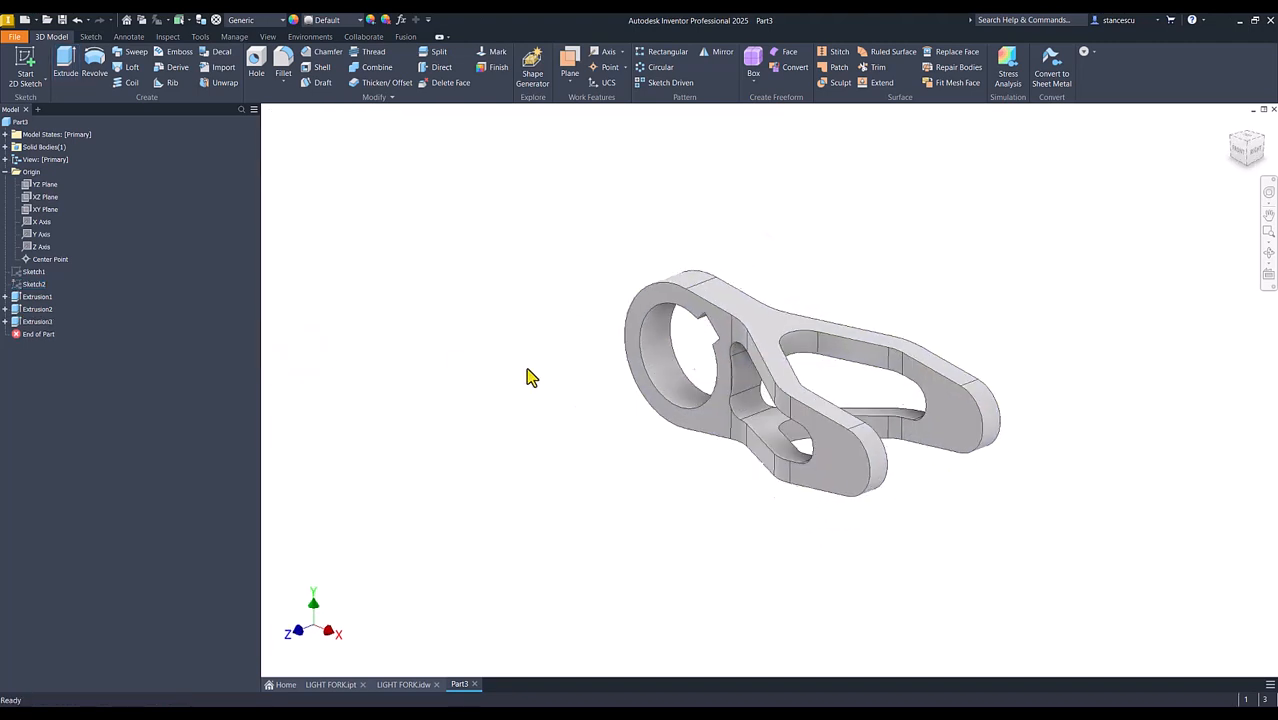
pyautogui.press('F6')
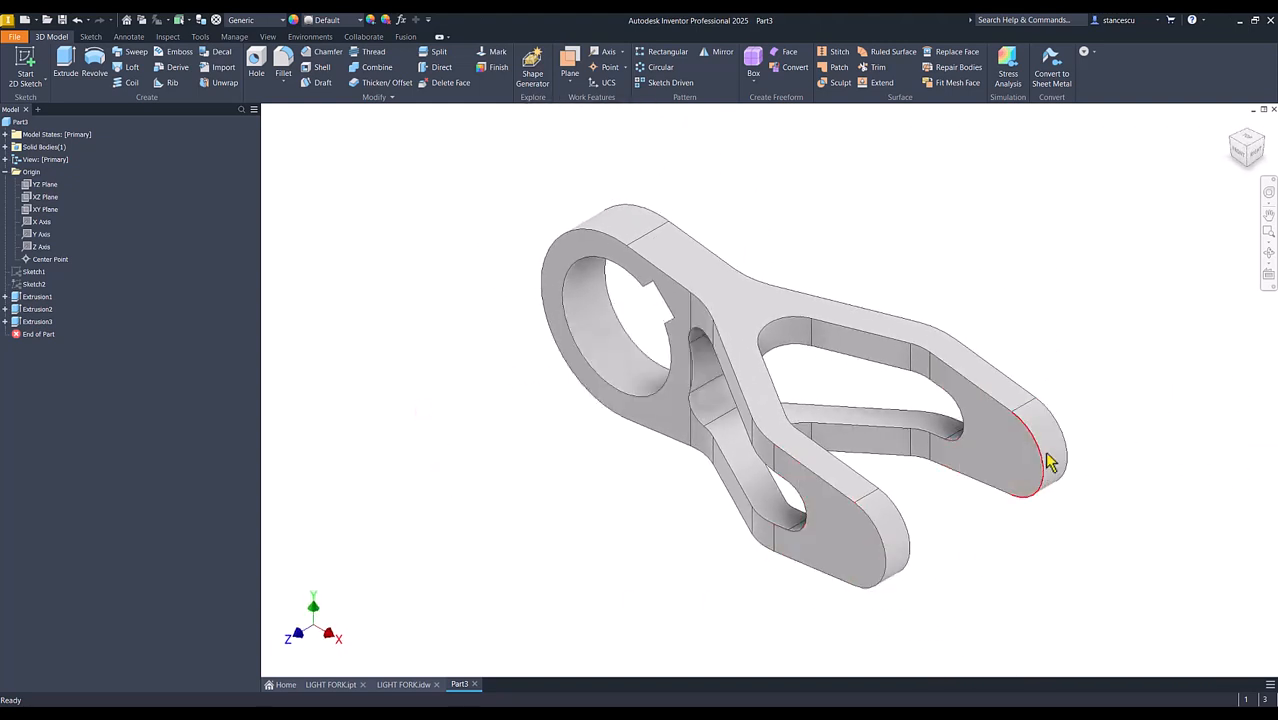
# Step: Check the LIGHT FORK drawing and add a 12 mm through-all hole across both prongs, concentric with their rounded ends
pyautogui.click(414, 688)
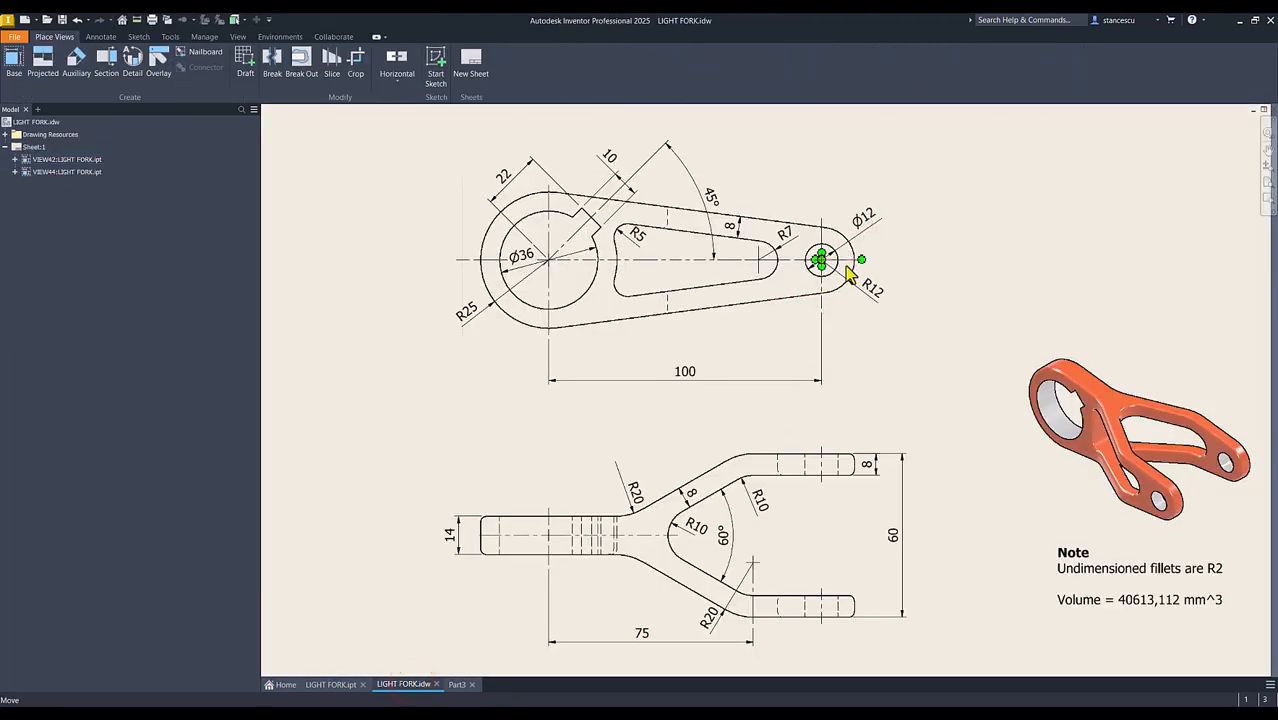
pyautogui.click(459, 685)
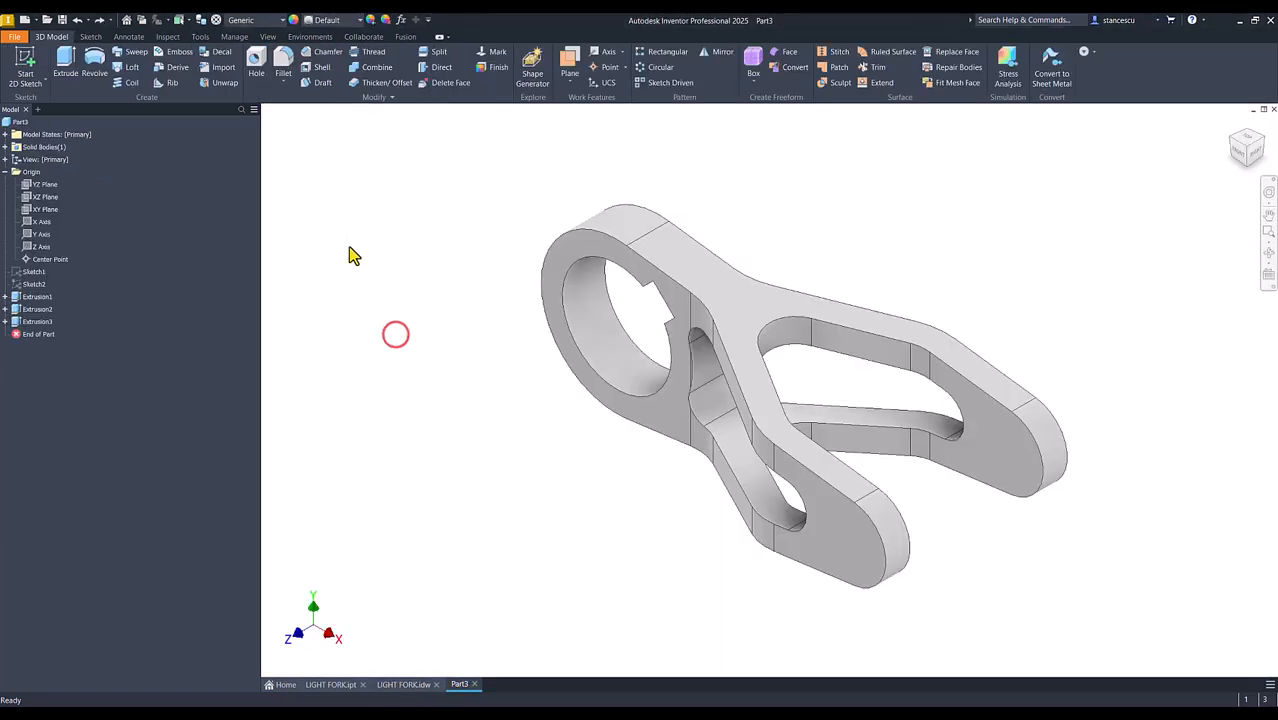
pyautogui.click(258, 64)
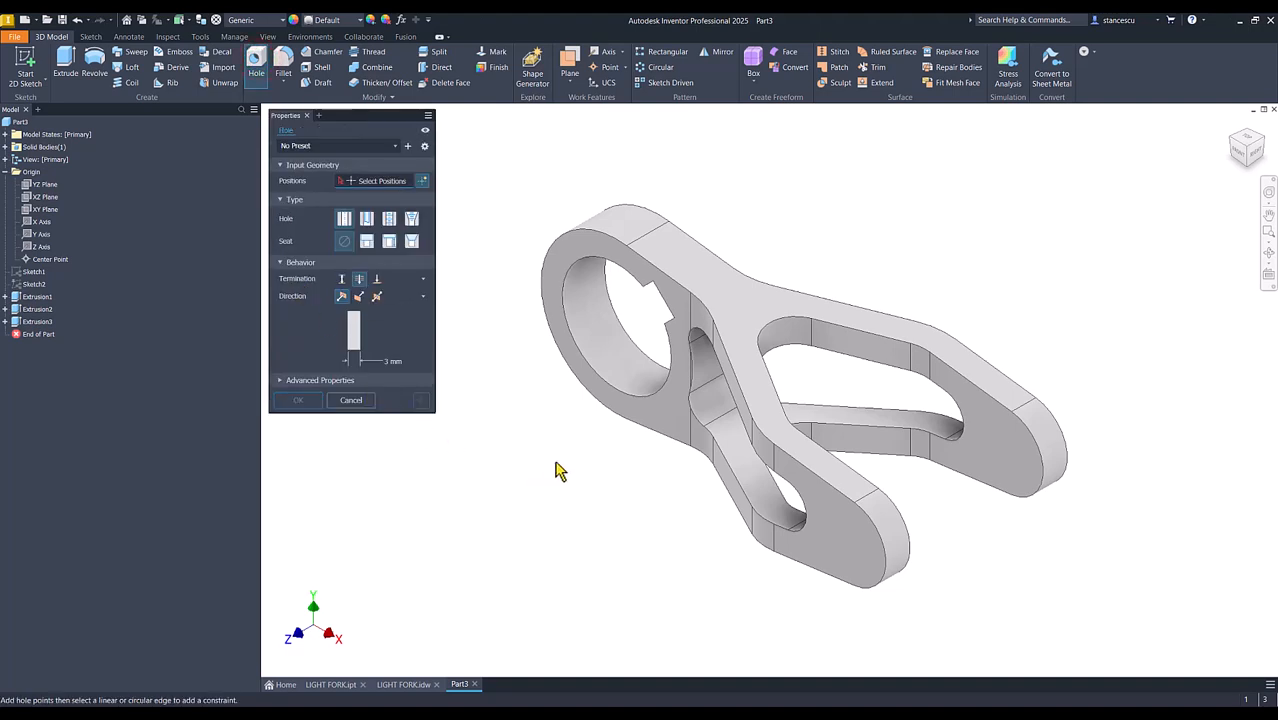
pyautogui.click(843, 564)
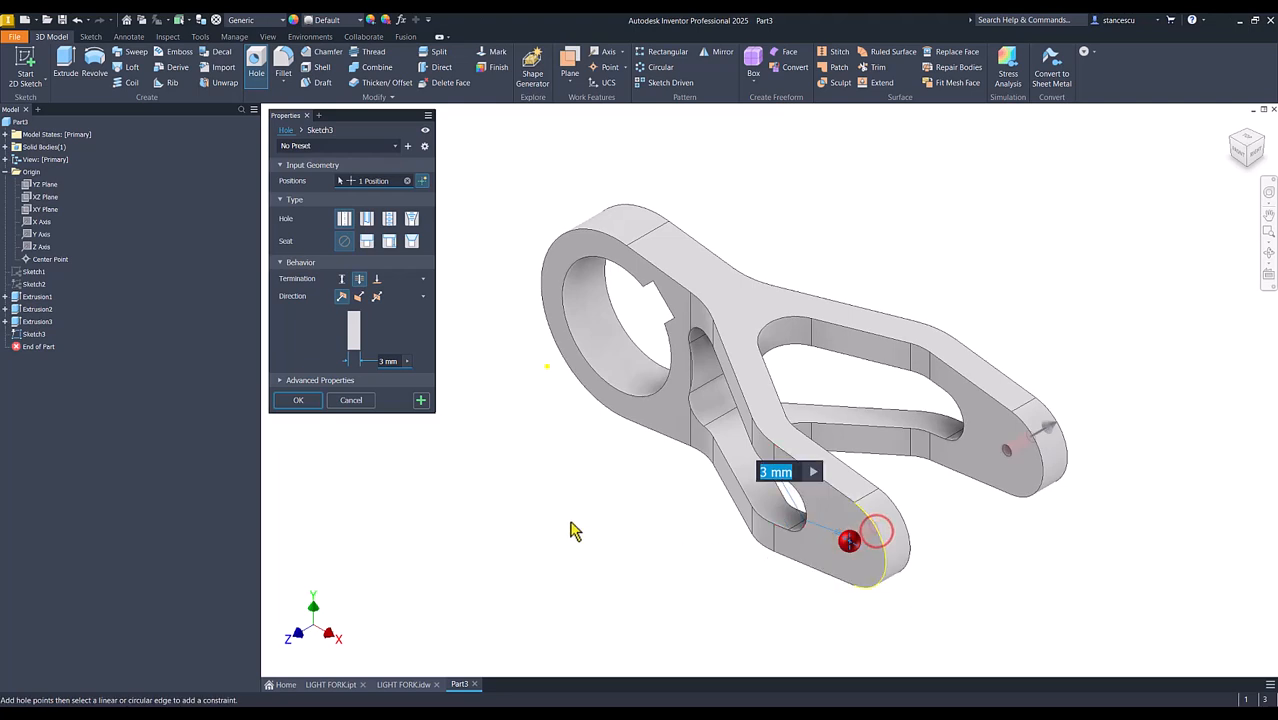
pyautogui.click(382, 357)
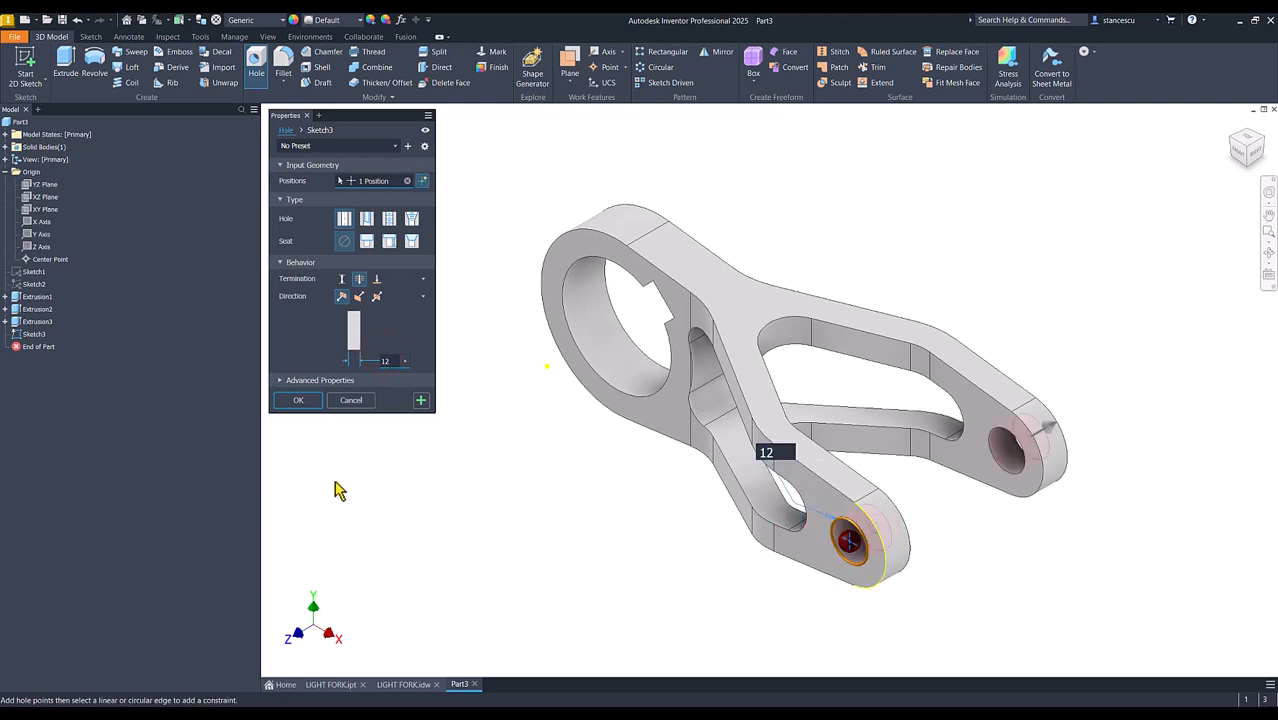
pyautogui.click(315, 400)
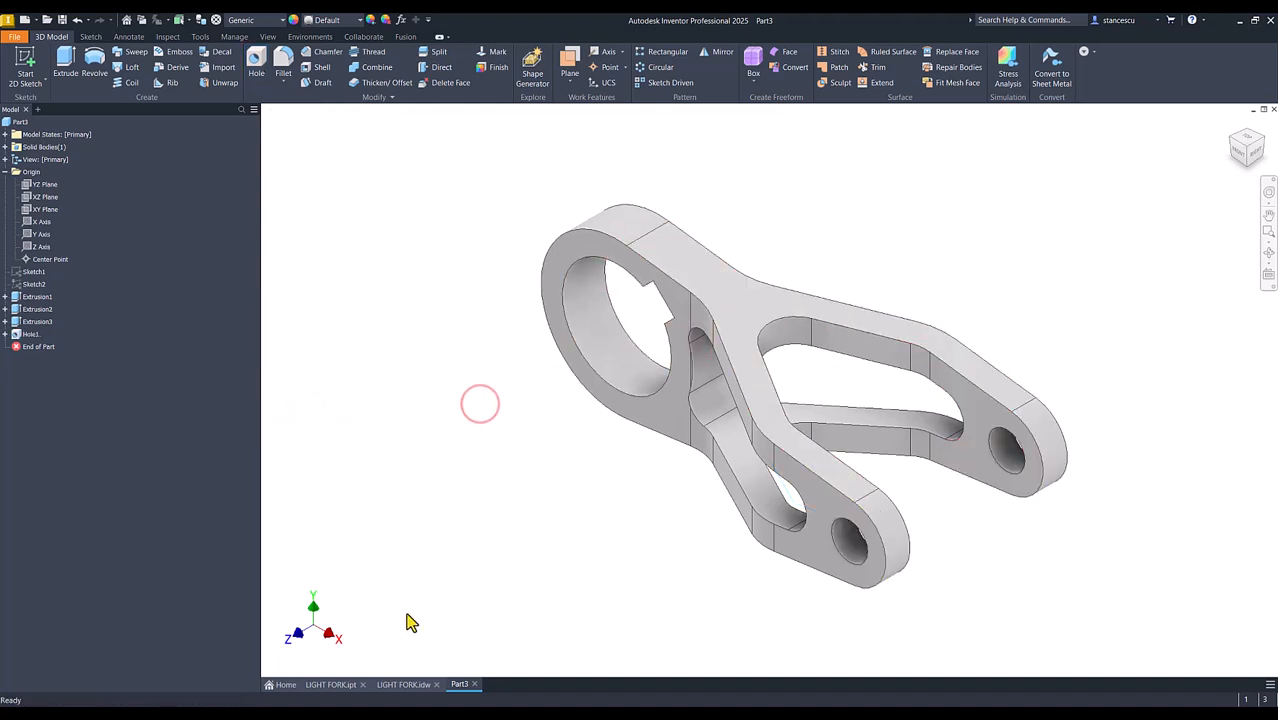
# Step: Check the drawing's fillet note and round the outer profile, fork opening and both side window edge loops of Part3 with 2 mm fillets
pyautogui.click(394, 687)
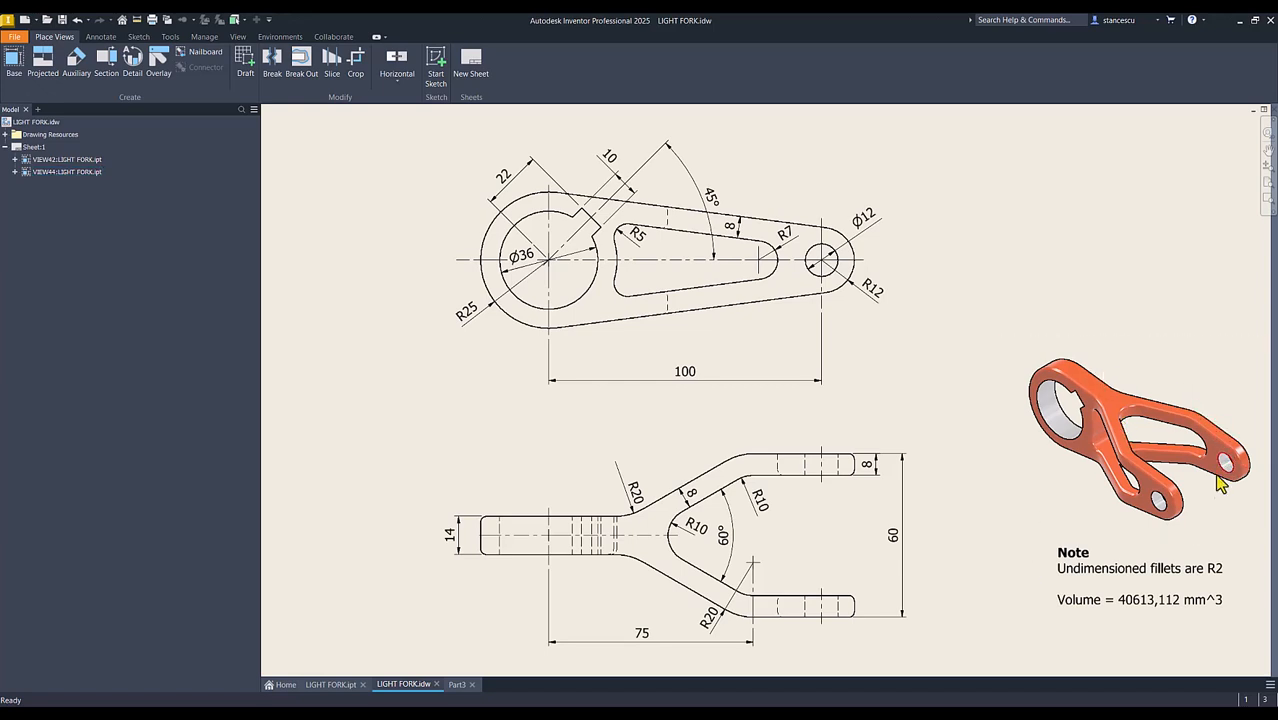
pyautogui.click(457, 685)
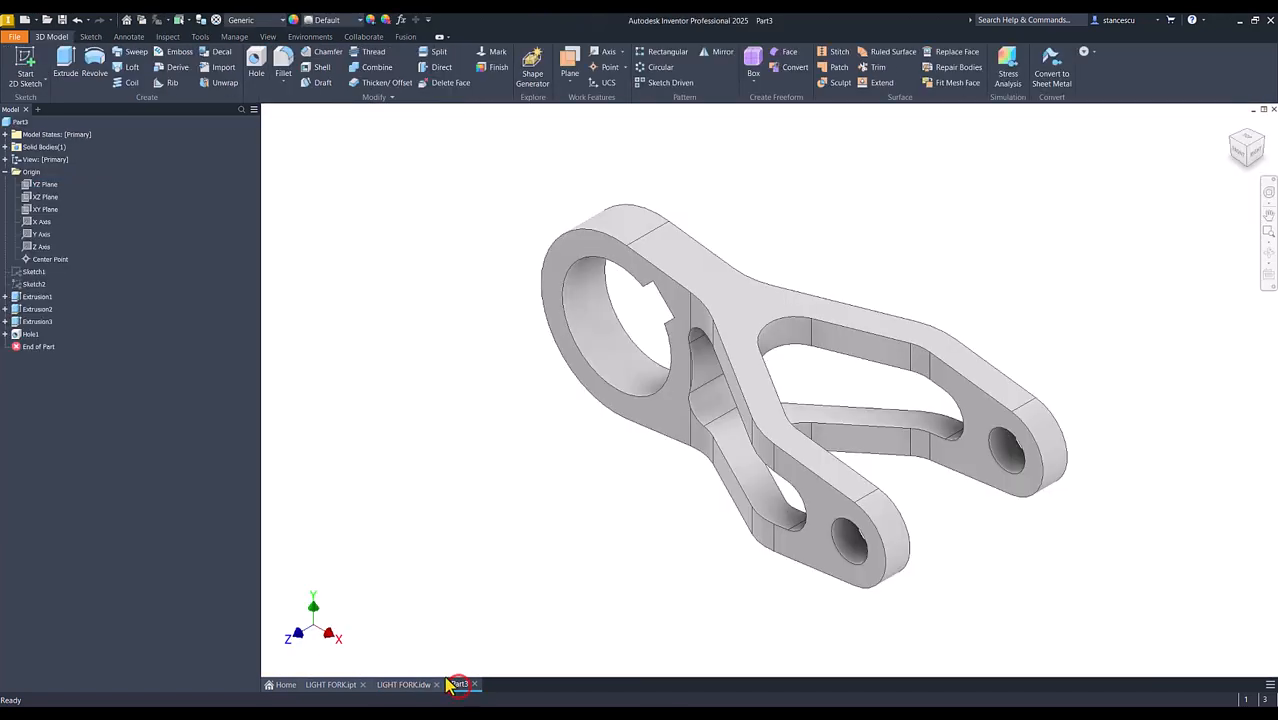
pyautogui.click(577, 236)
pyautogui.click(588, 219)
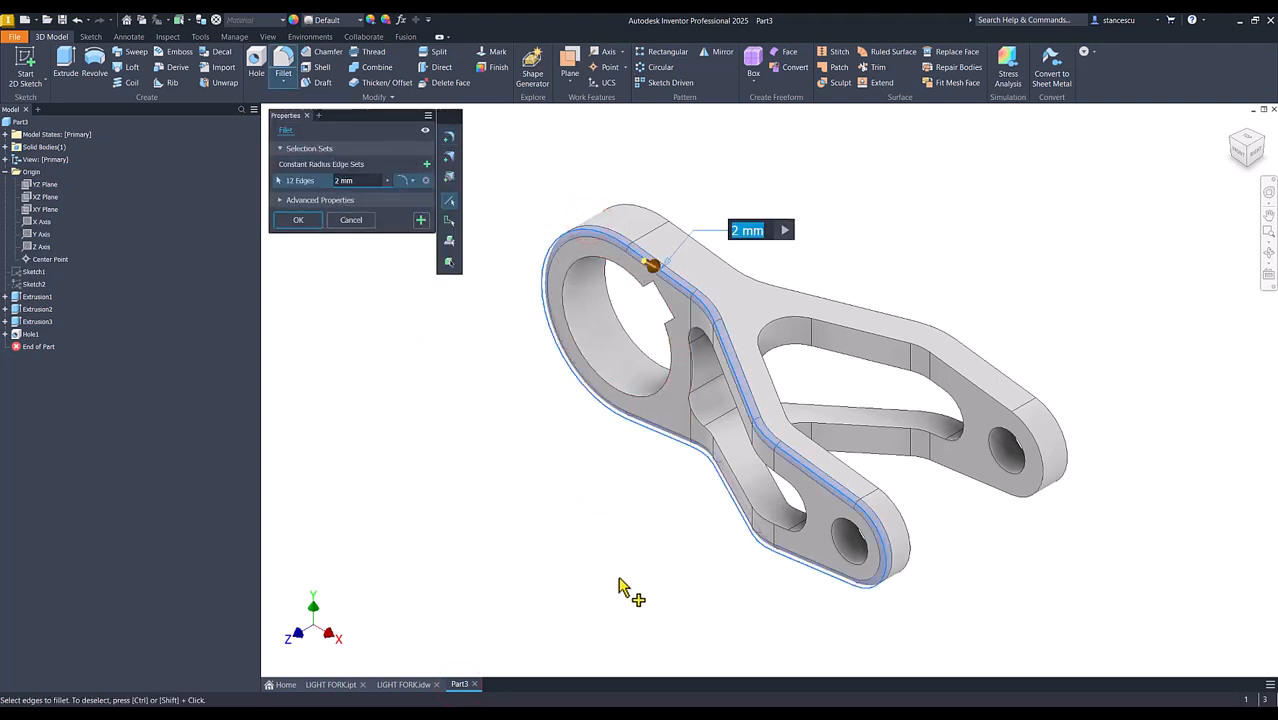
pyautogui.click(943, 442)
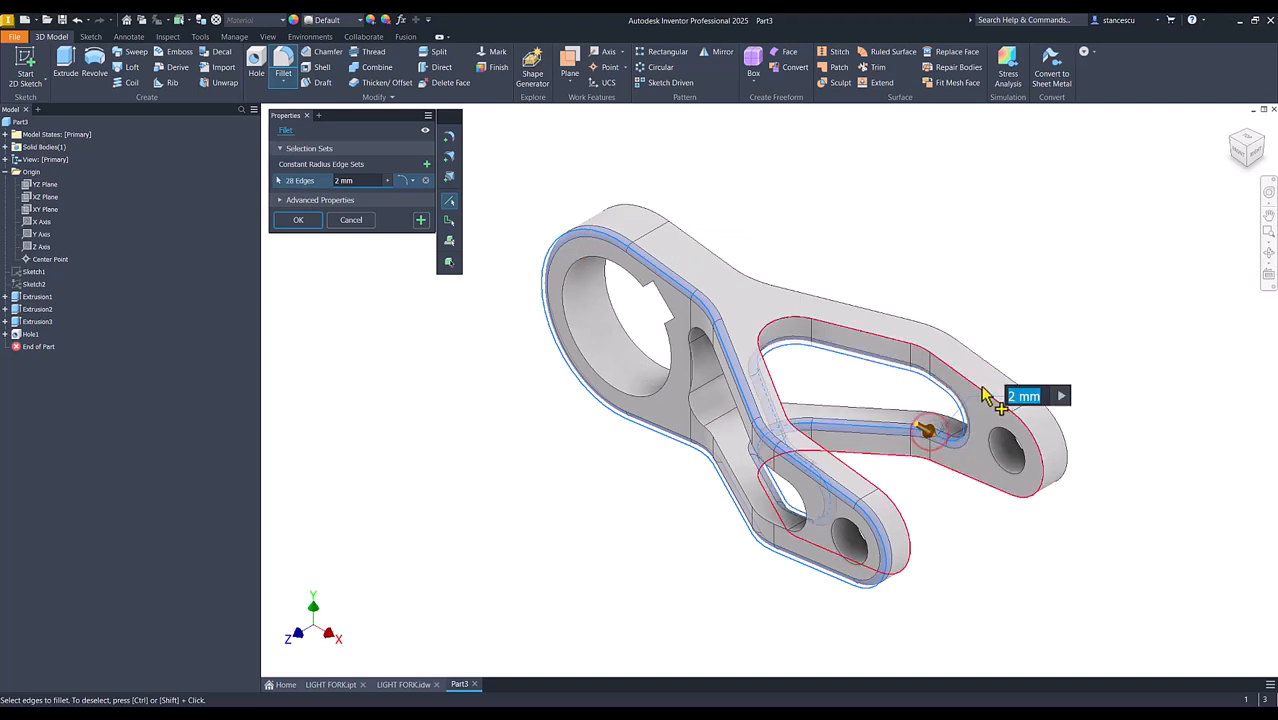
pyautogui.click(947, 335)
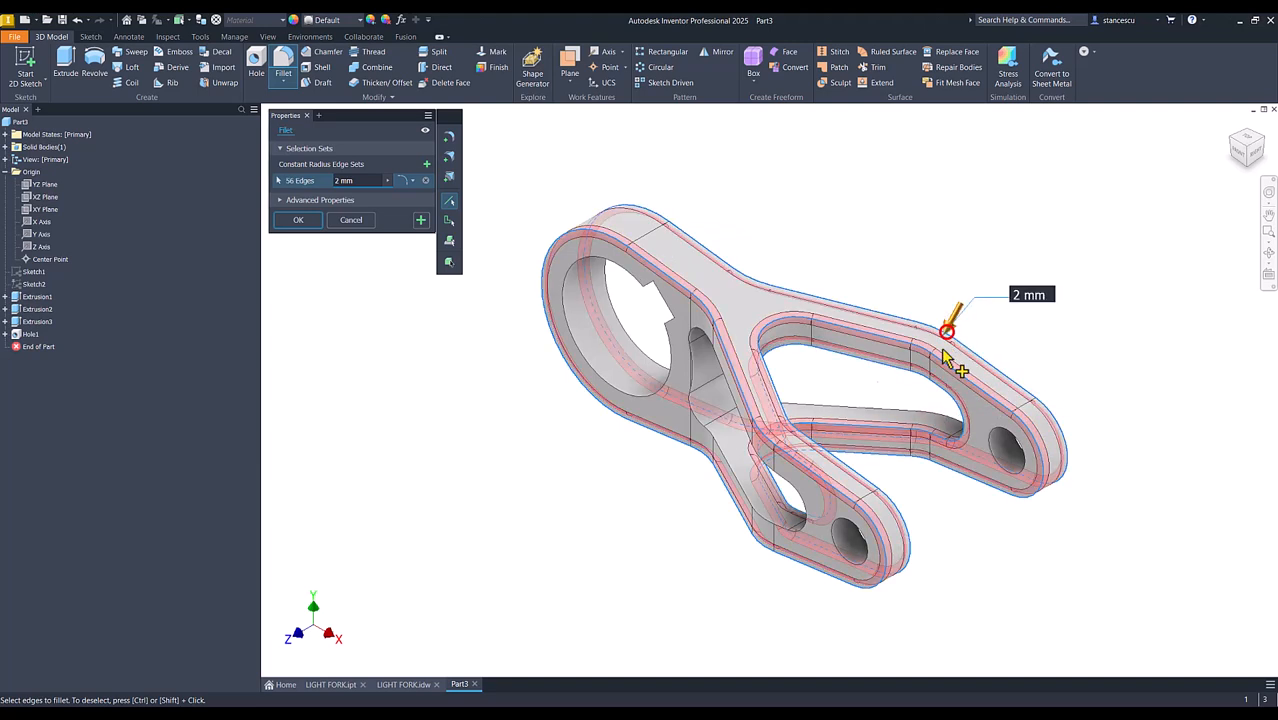
pyautogui.click(719, 444)
pyautogui.click(872, 410)
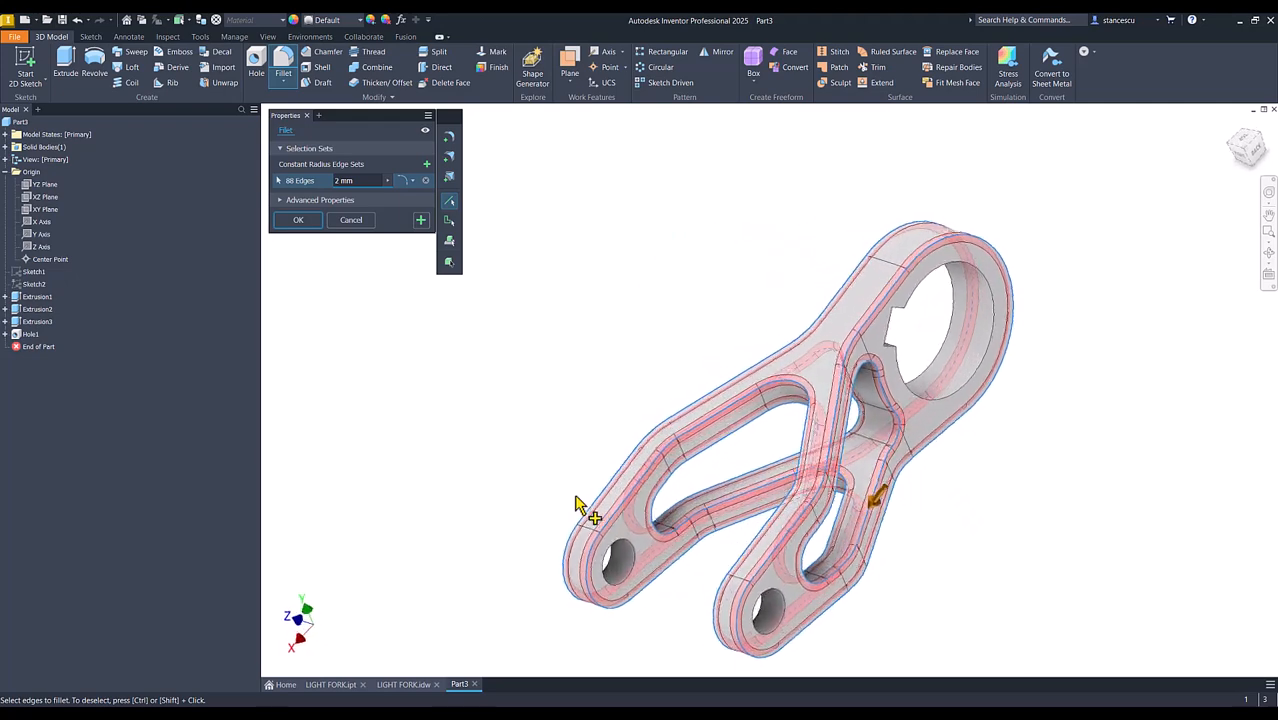
pyautogui.press('F6')
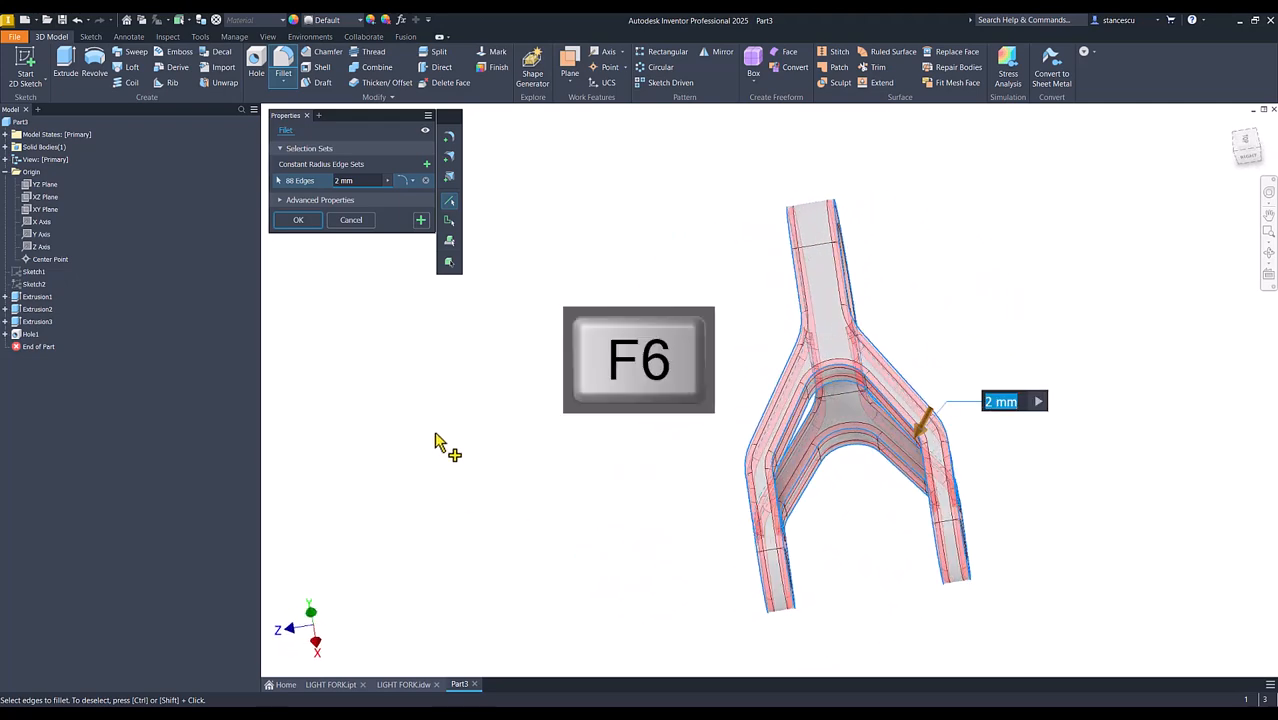
pyautogui.click(297, 221)
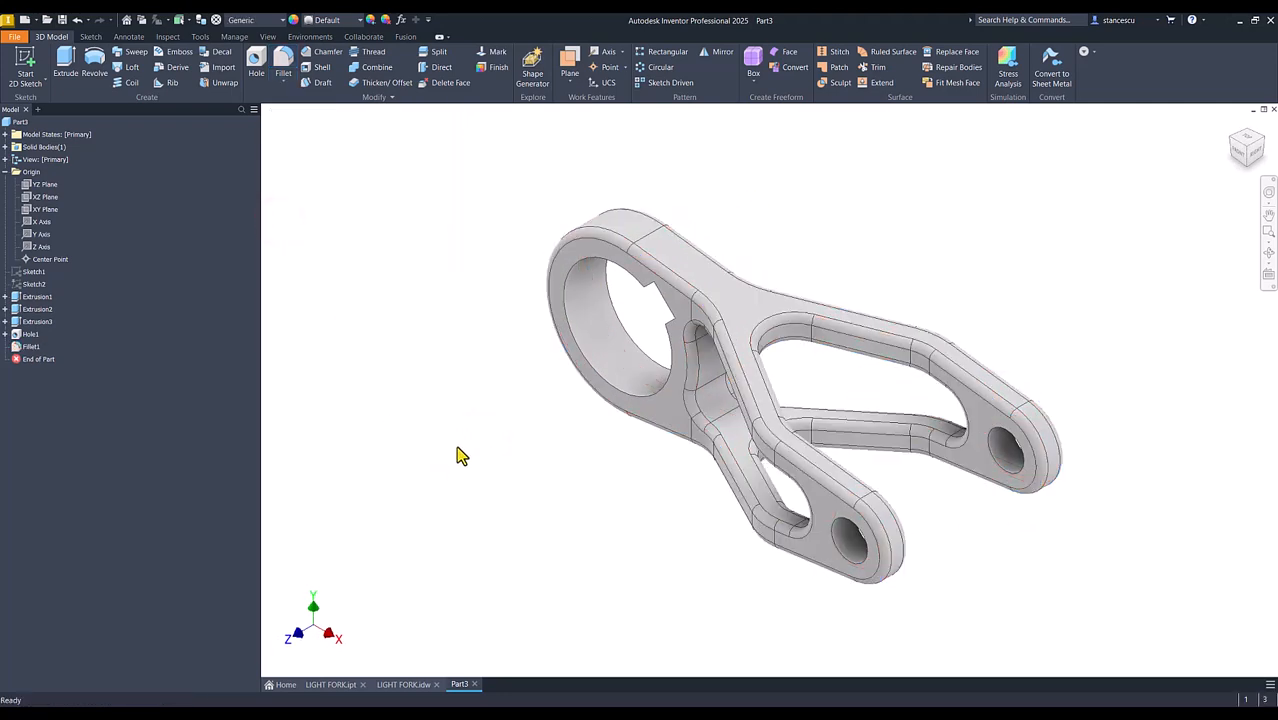
# Step: In LIGHT FORK.ipt, add the remaining side window edge loop to the existing 2 mm fillet
pyautogui.click(415, 686)
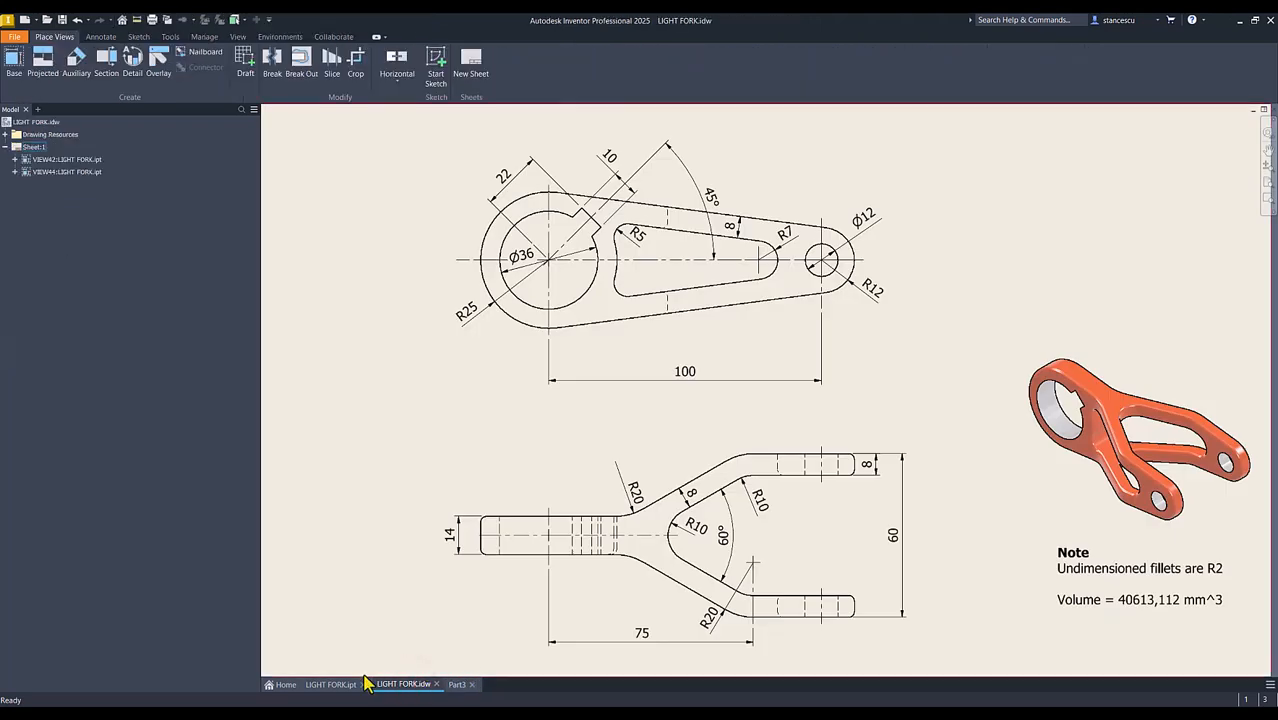
pyautogui.click(340, 685)
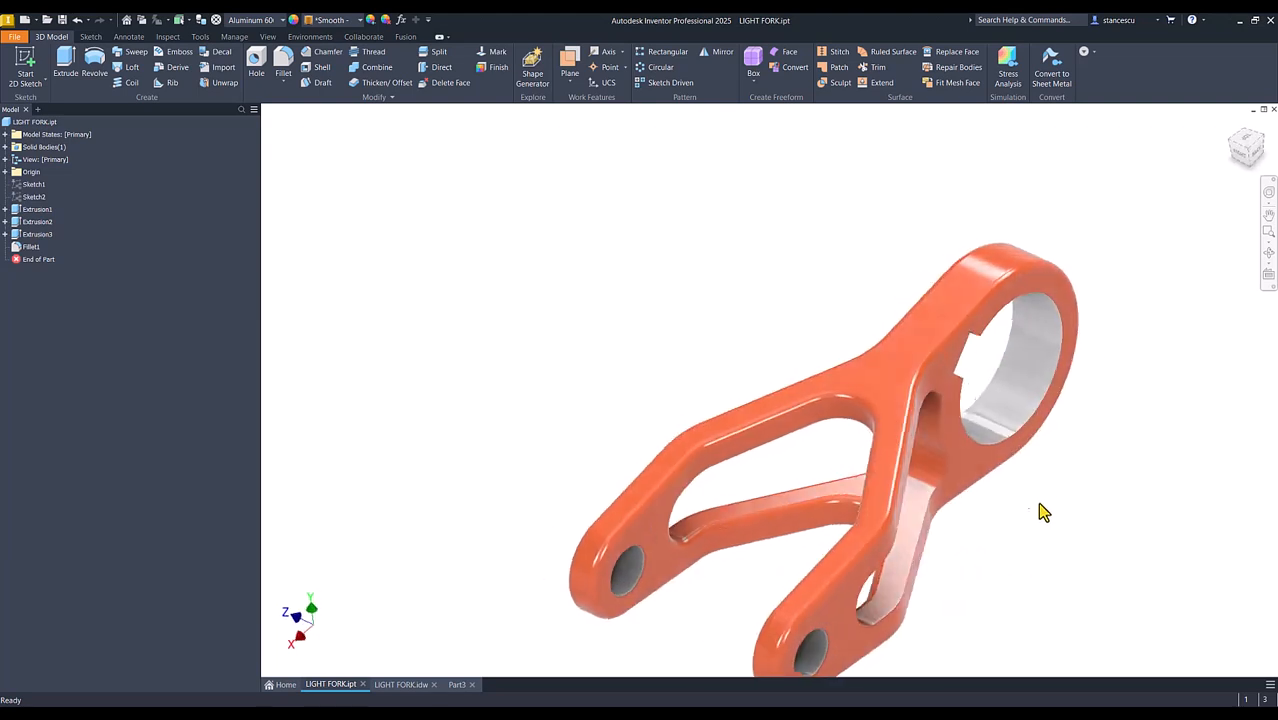
pyautogui.doubleClick(26, 247)
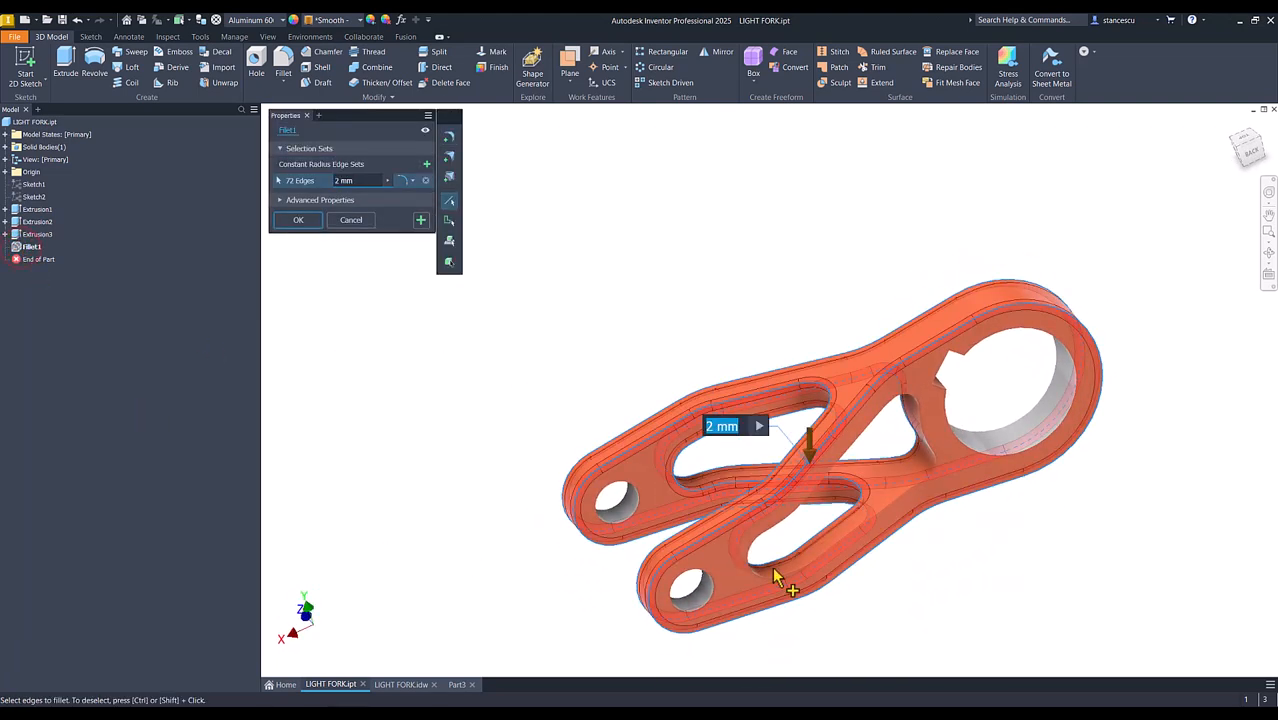
pyautogui.click(890, 516)
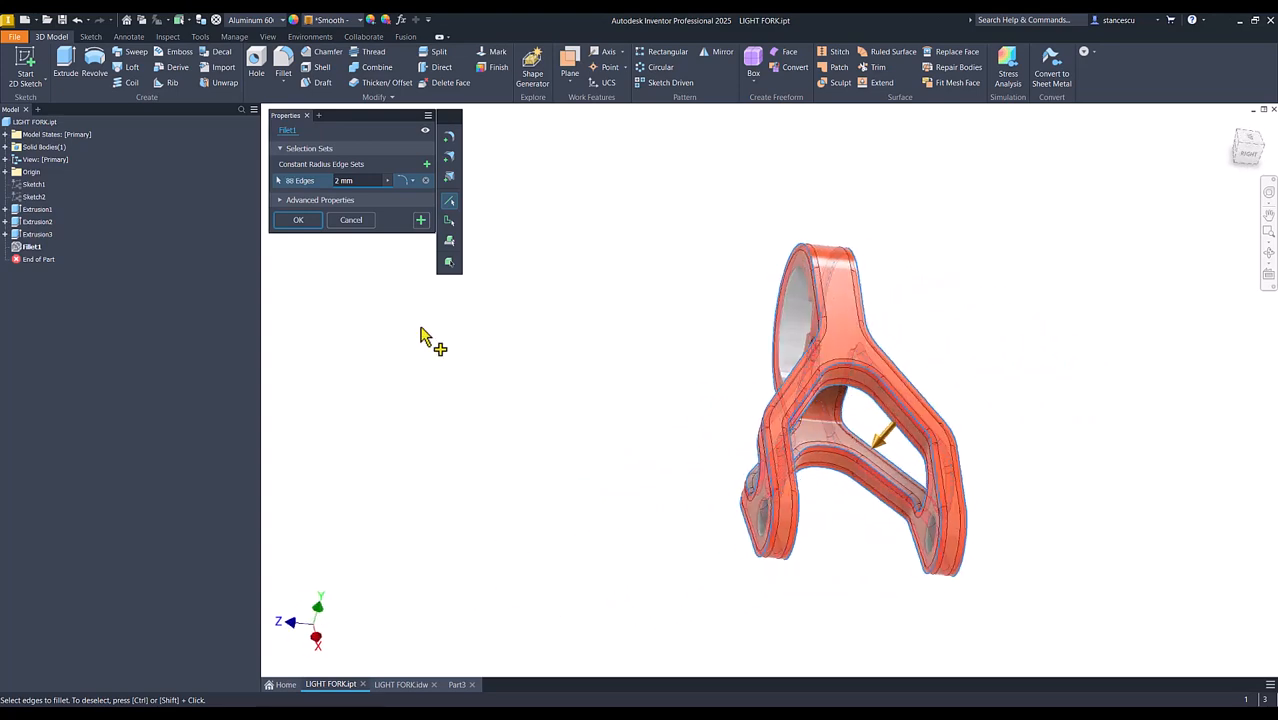
pyautogui.click(299, 222)
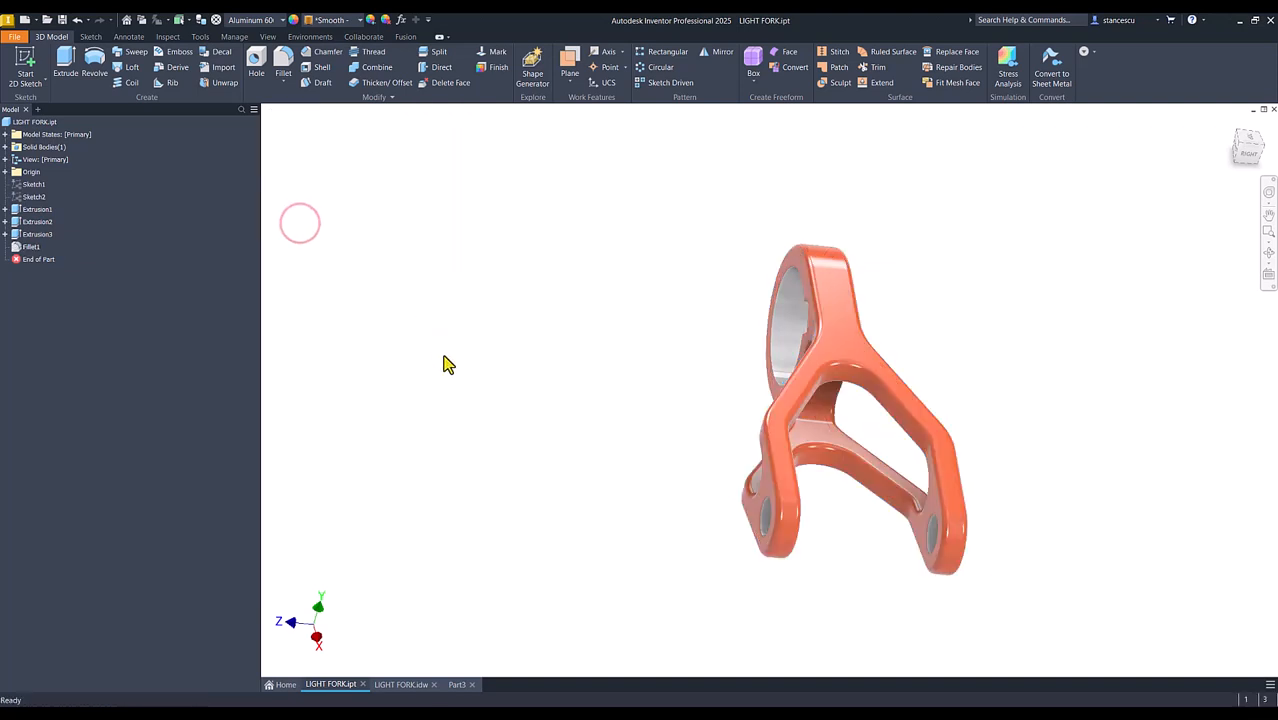
pyautogui.press('F6')
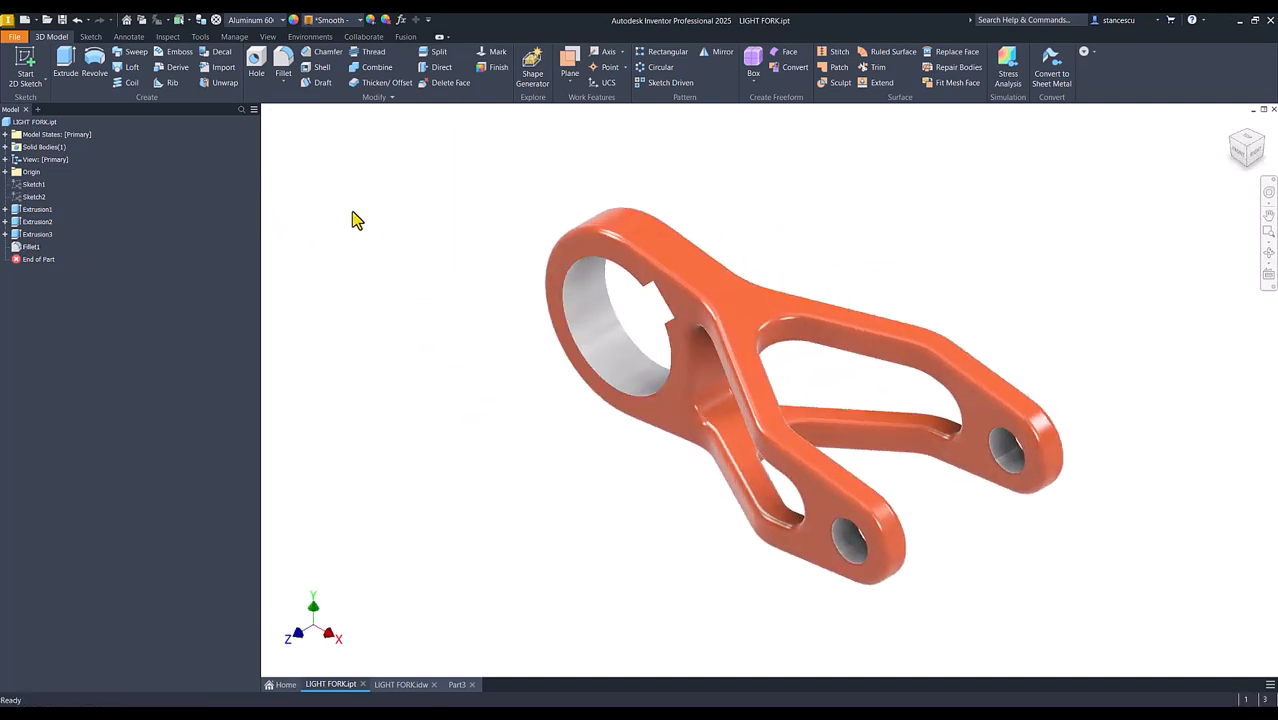
# Step: Update the physical properties of LIGHT FORK.ipt and copy its volume value
pyautogui.click(29, 122)
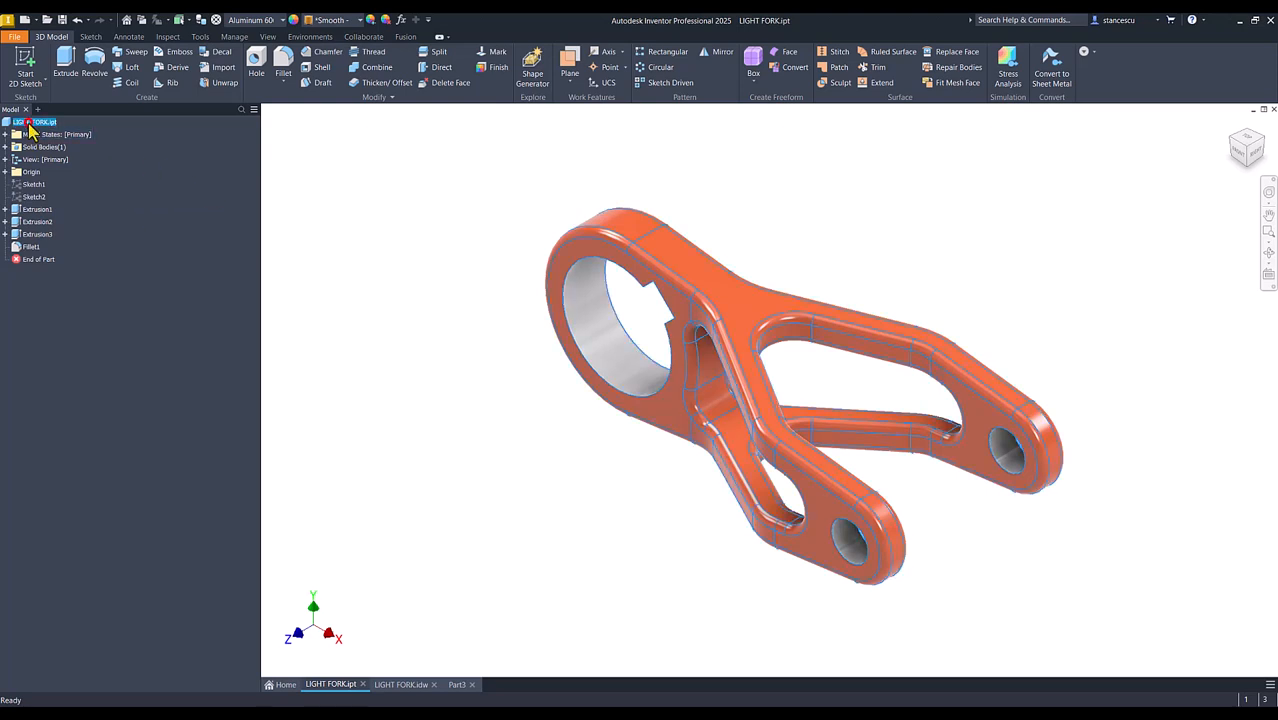
pyautogui.rightClick(29, 122)
pyautogui.click(50, 301)
pyautogui.click(673, 190)
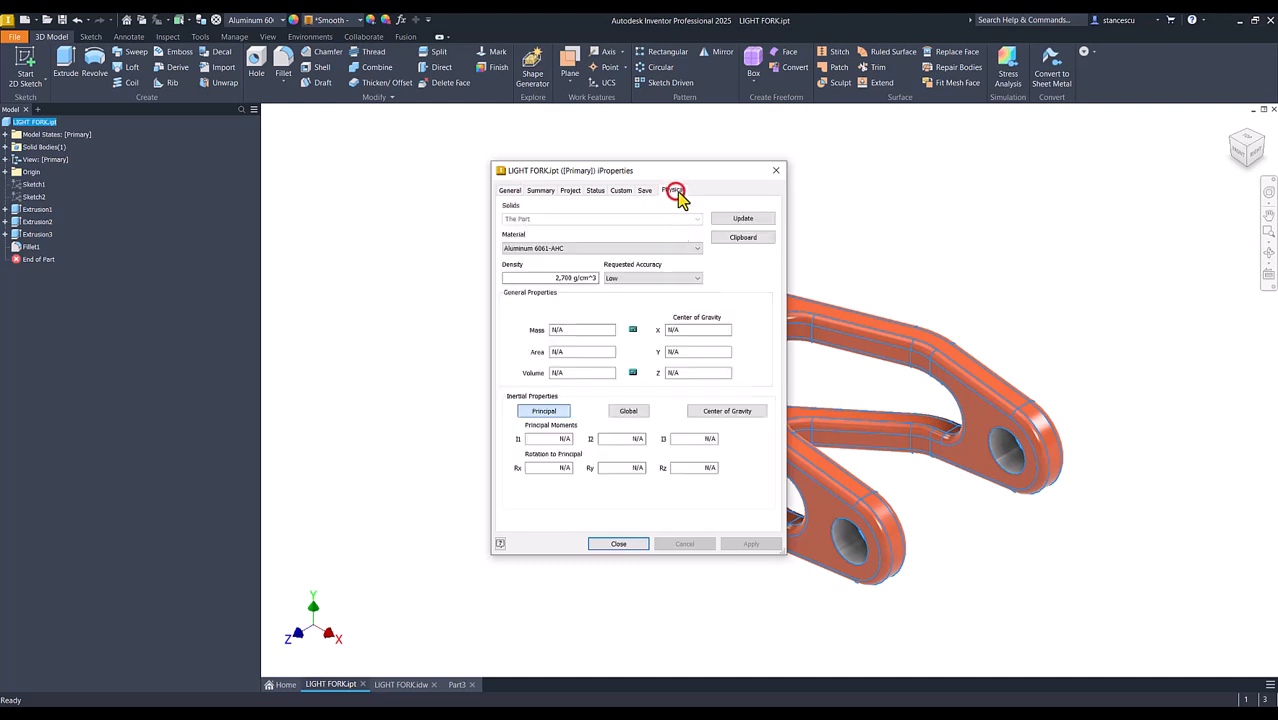
pyautogui.click(727, 218)
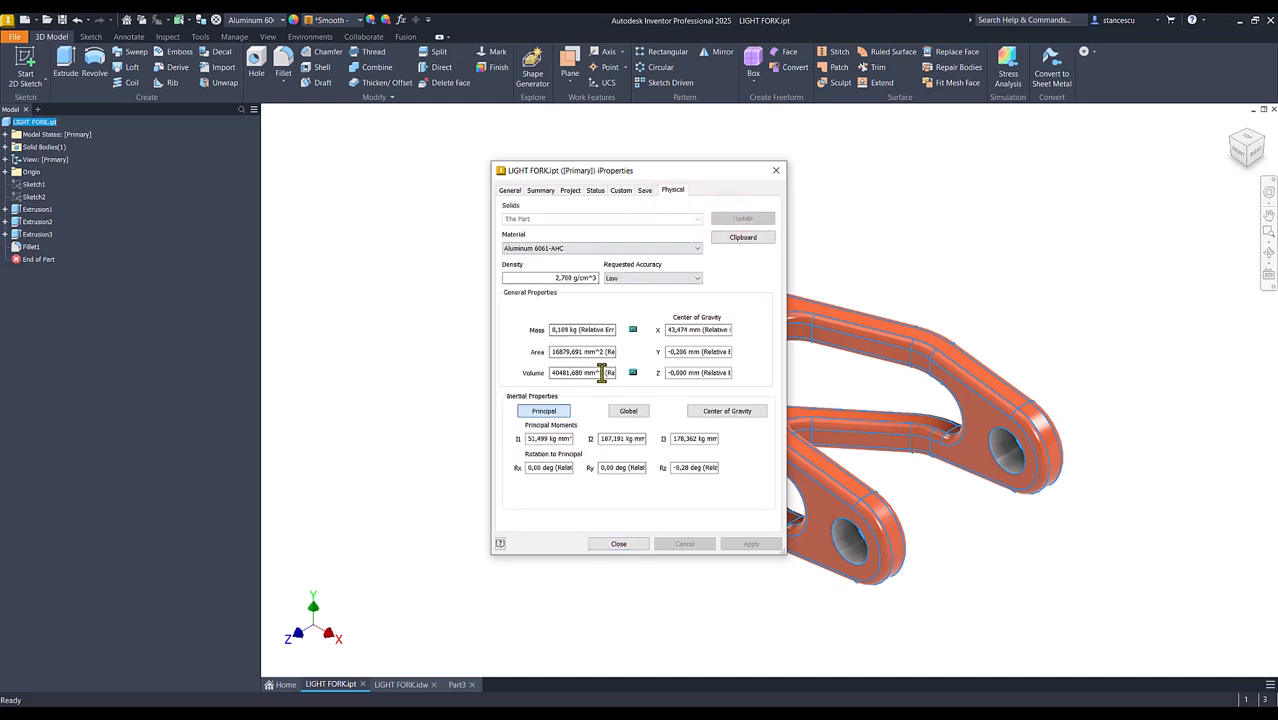
pyautogui.doubleClick(603, 373)
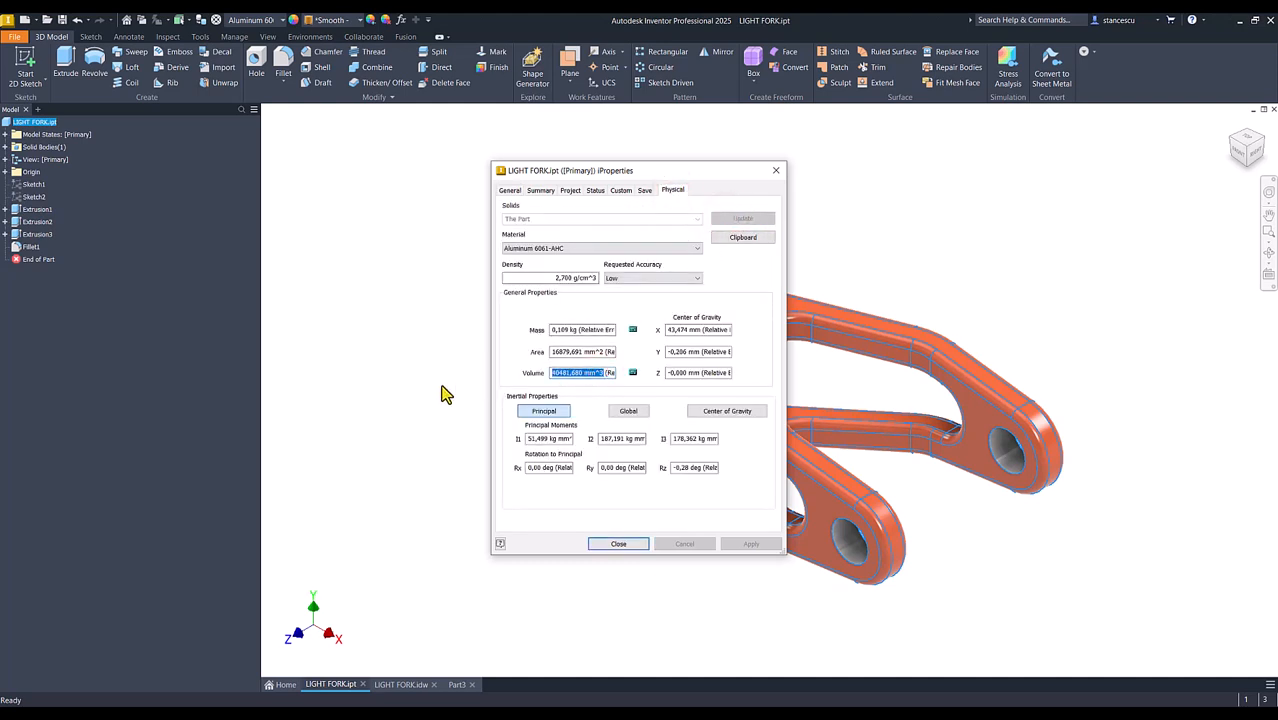
pyautogui.hotkey('ctrl', 'c')
pyautogui.click(616, 543)
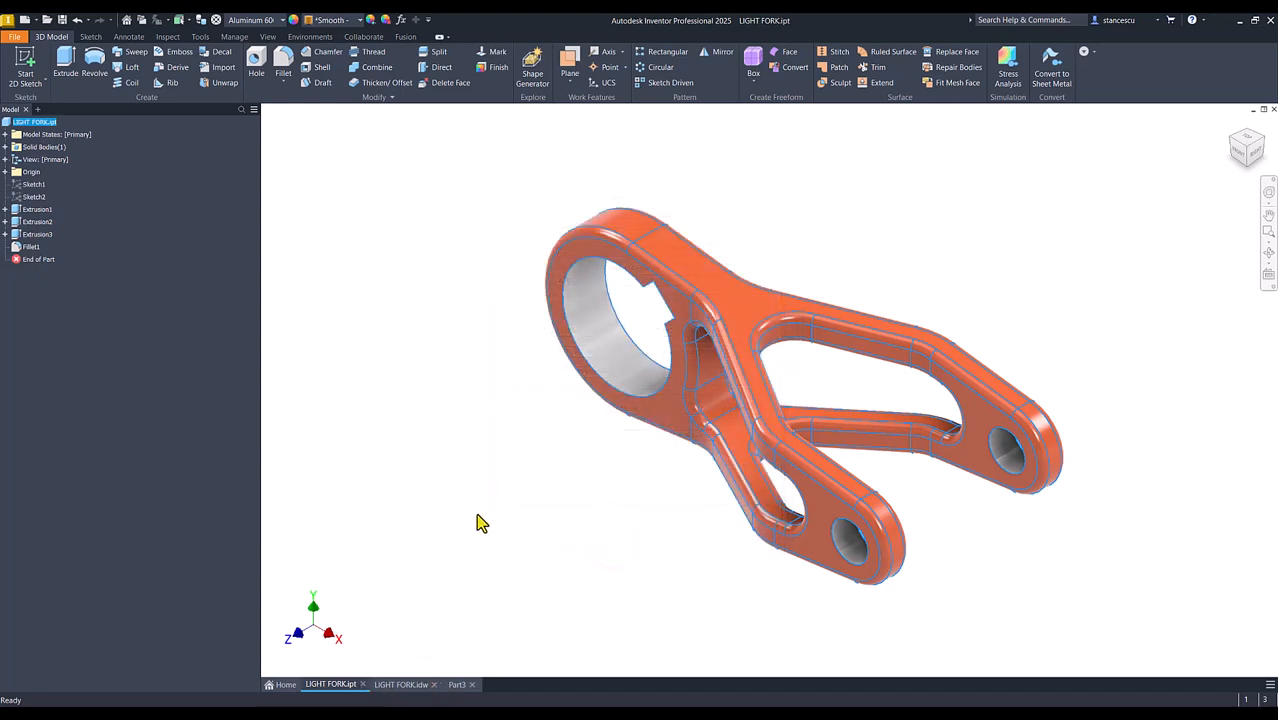
# Step: Replace the volume in the LIGHT FORK.idw note with the copied value, 40481,680 mm^3
pyautogui.click(405, 685)
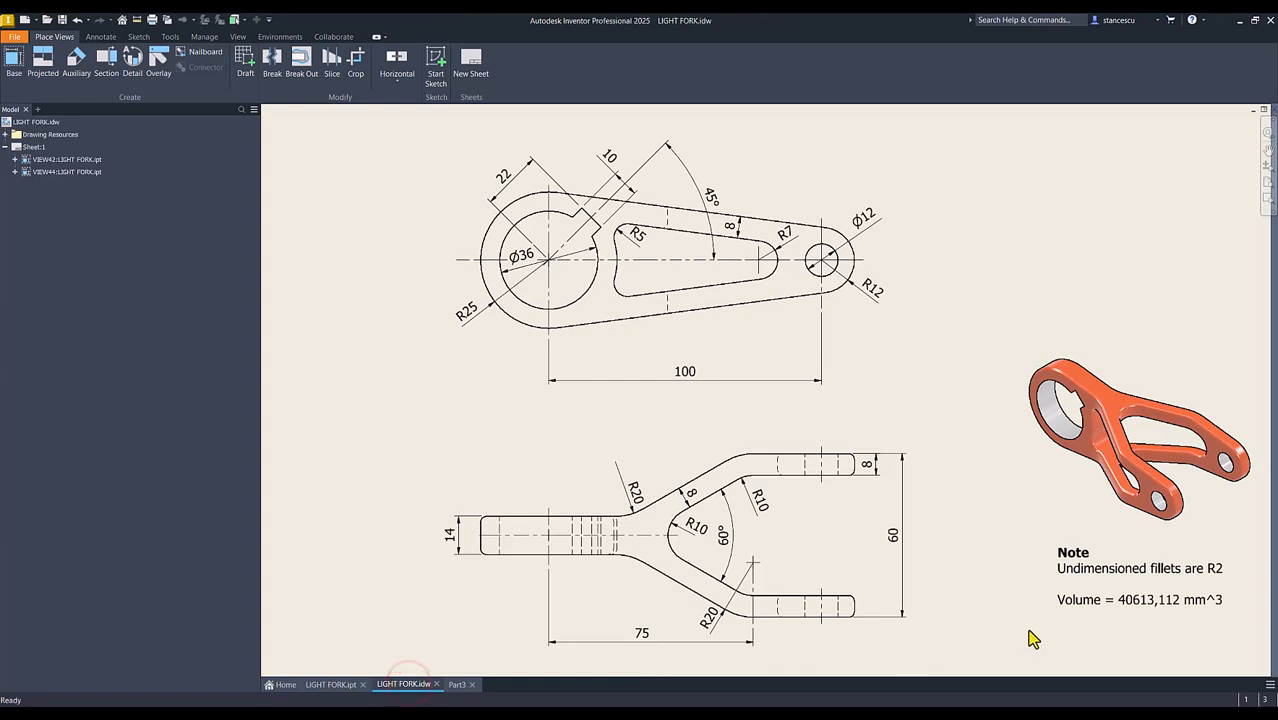
pyautogui.doubleClick(1140, 604)
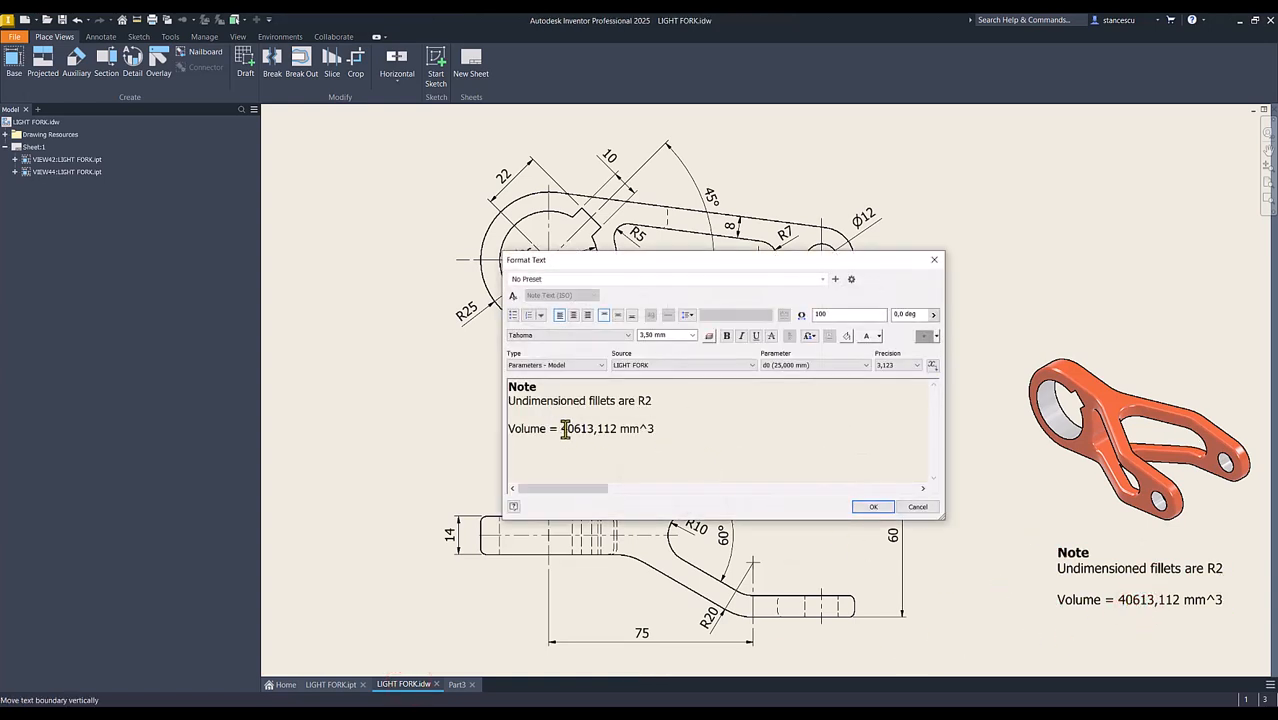
pyautogui.moveTo(561, 428); pyautogui.dragTo(660, 430)
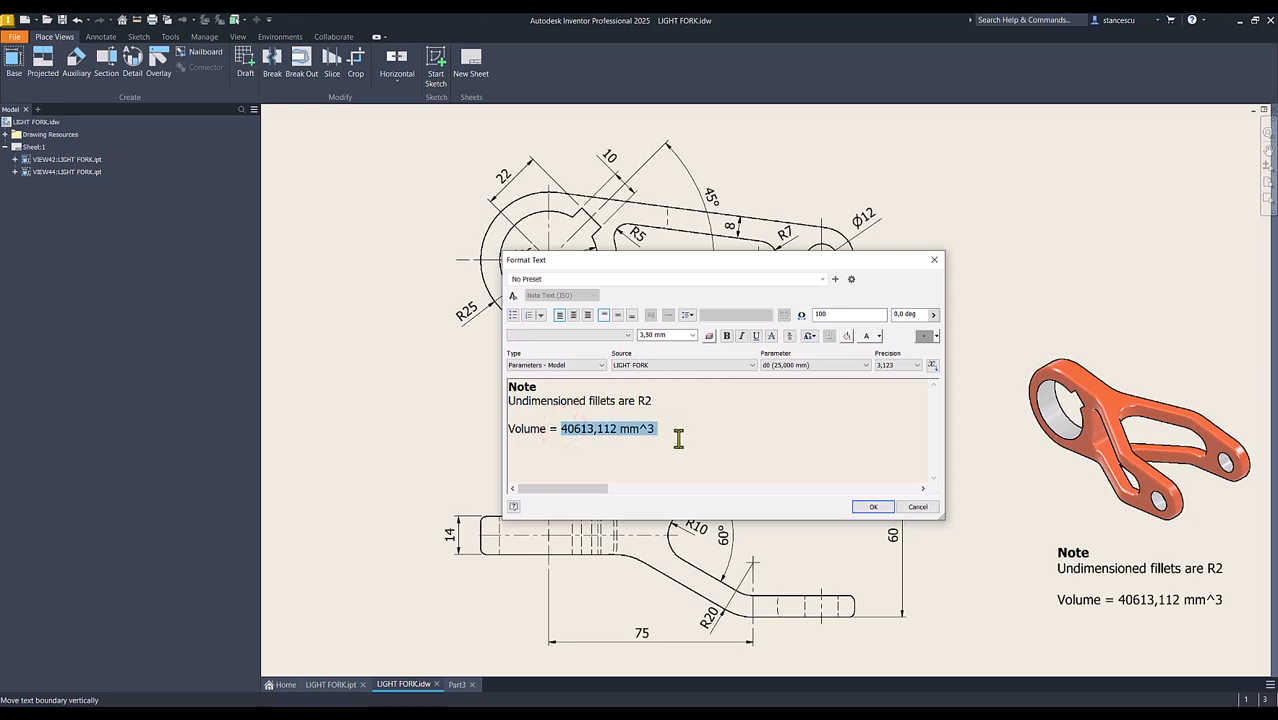
pyautogui.hotkey('ctrl', 'v')
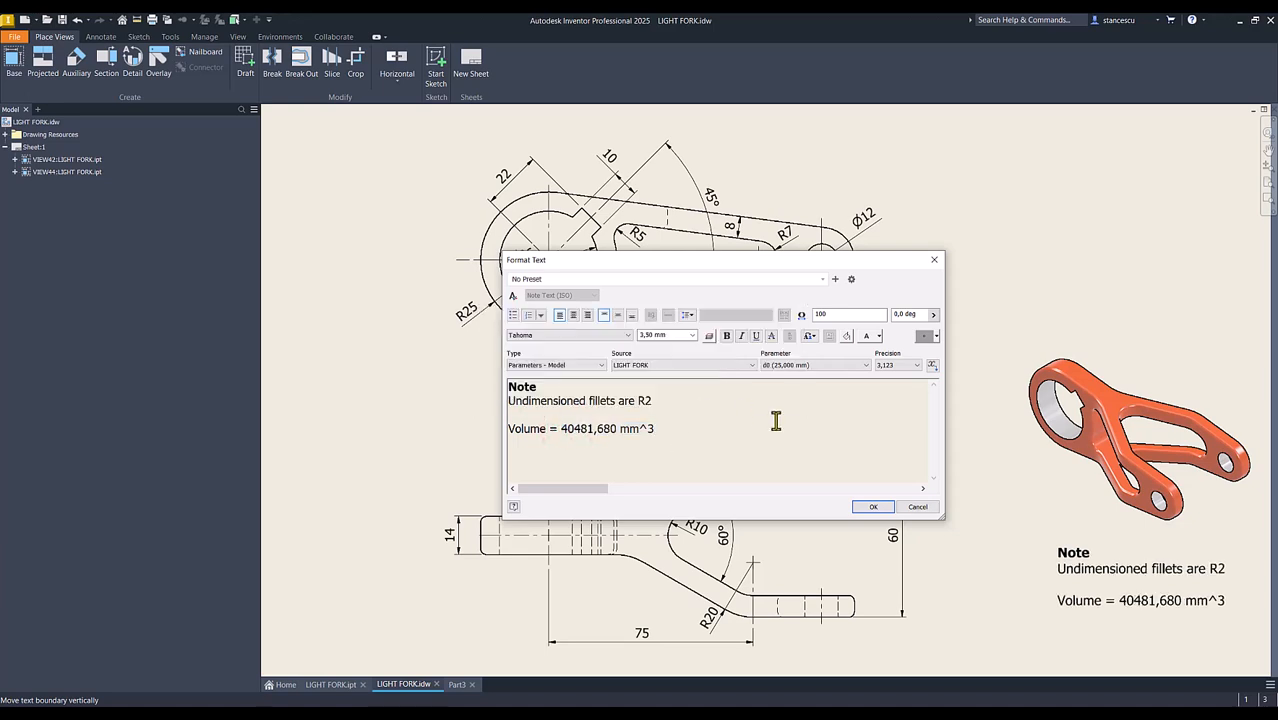
pyautogui.click(868, 508)
pyautogui.click(414, 402)
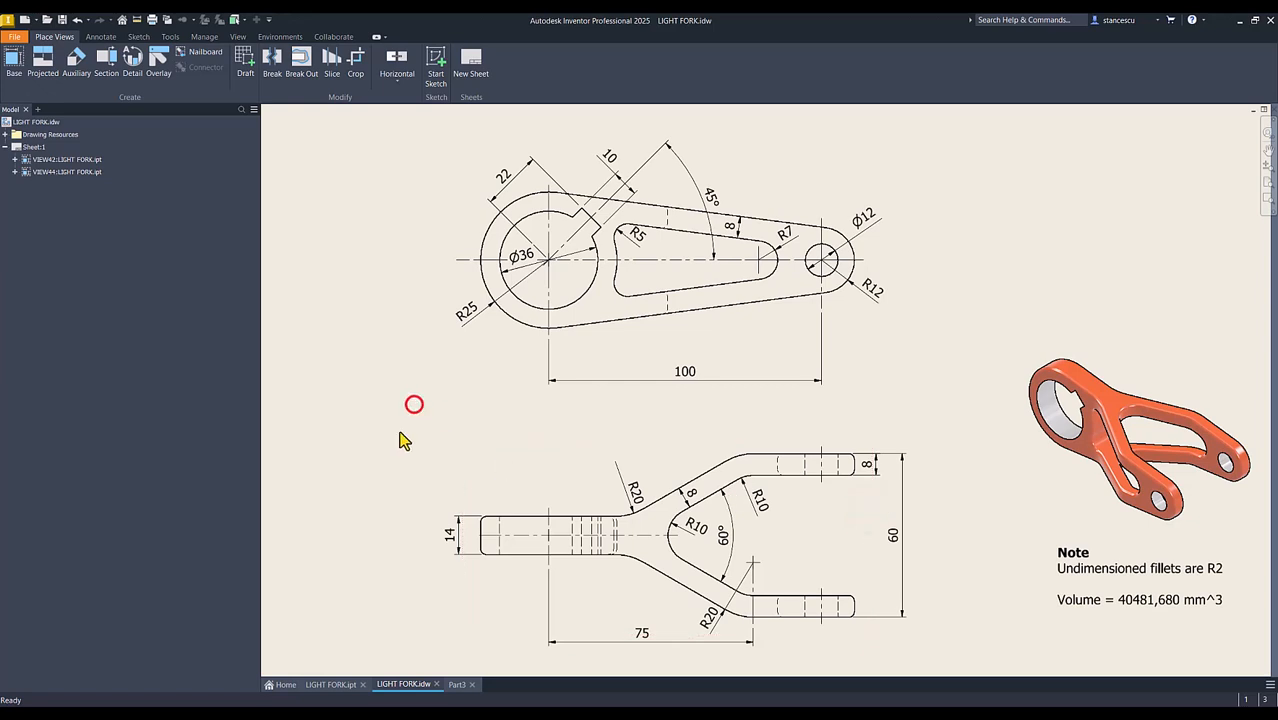
# Step: Collapse Part3's Origin folder and compare its model and feature list with LIGHT FORK.ipt
pyautogui.click(457, 685)
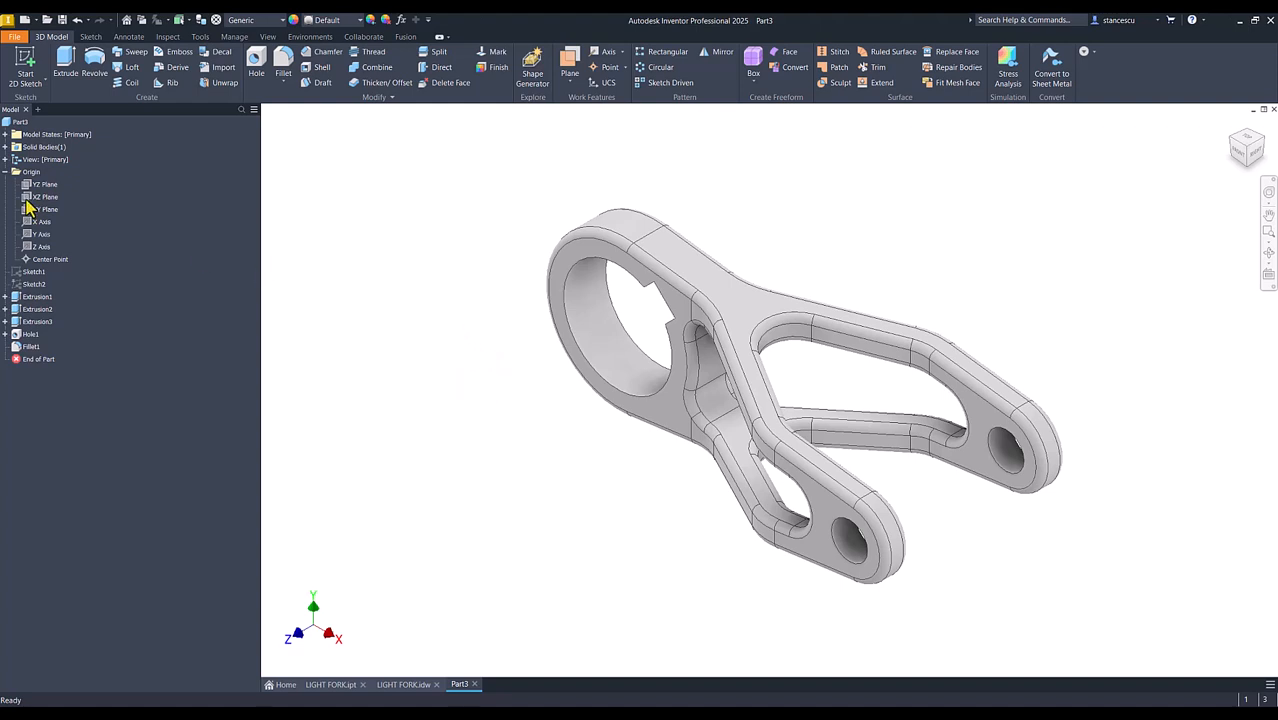
pyautogui.click(5, 172)
pyautogui.click(371, 226)
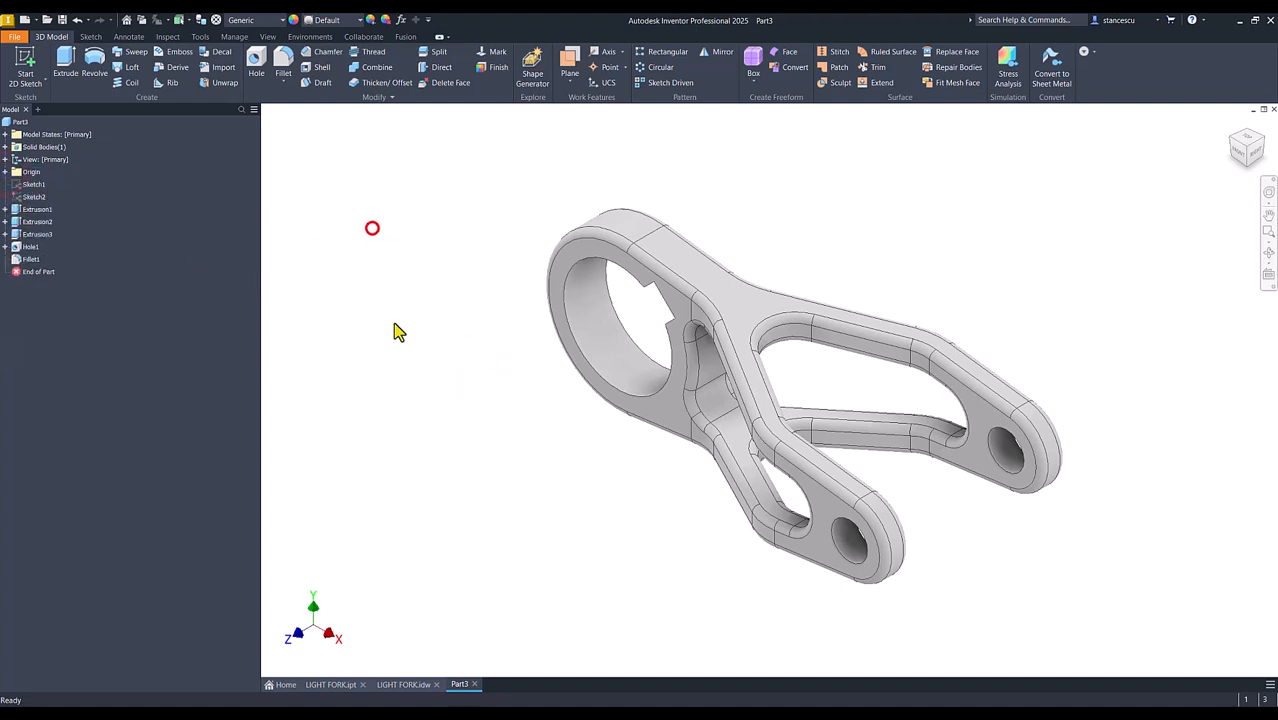
pyautogui.click(333, 683)
pyautogui.click(541, 579)
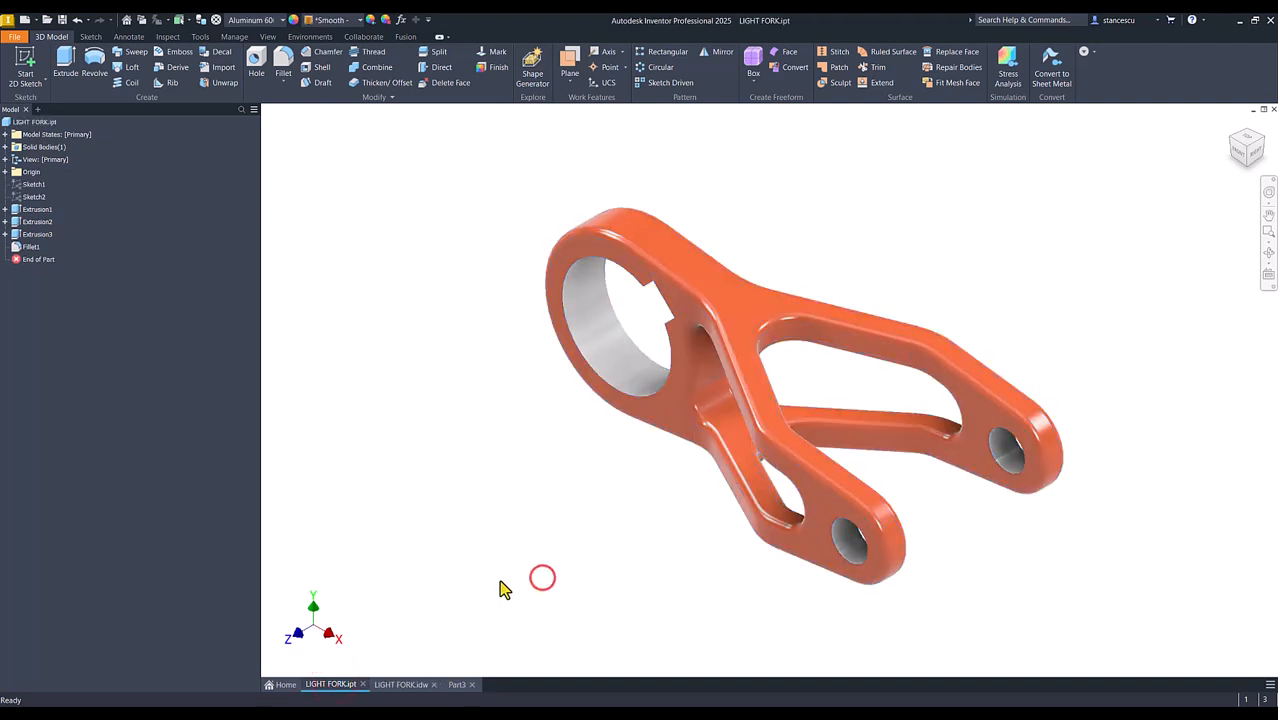
# Step: Update the physical properties of Part3 and copy its volume value
pyautogui.click(455, 686)
pyautogui.click(436, 444)
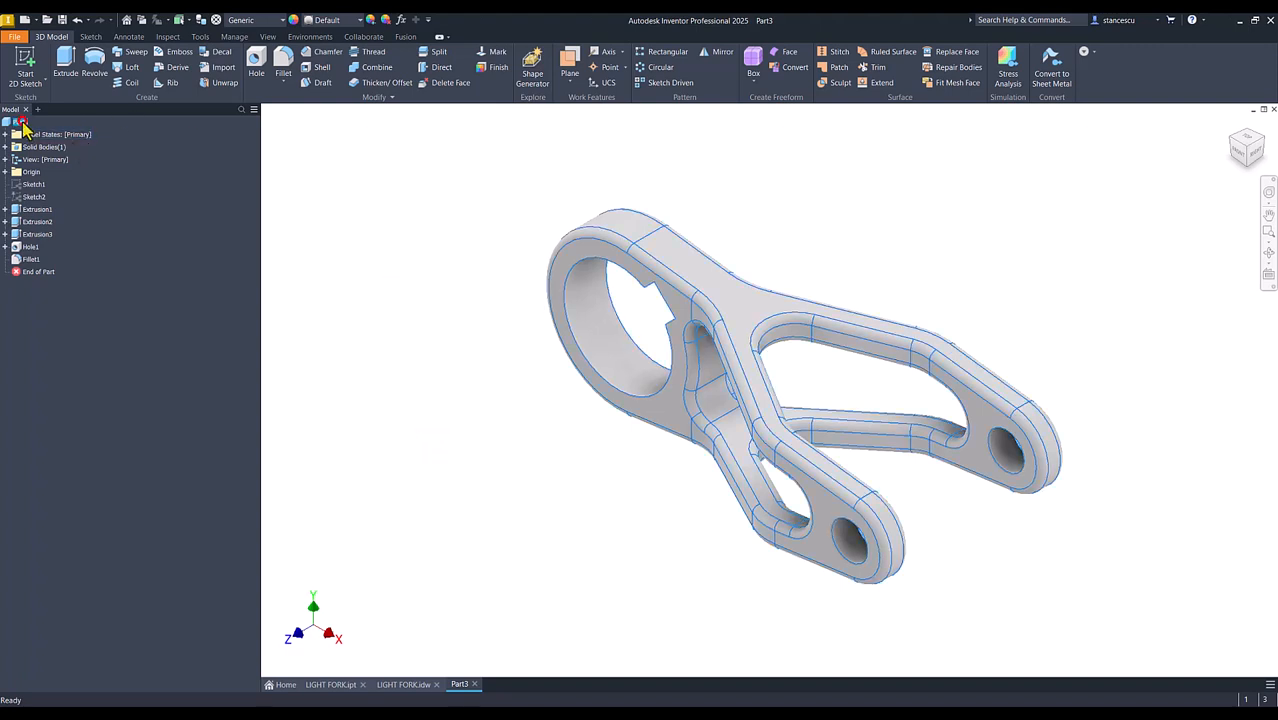
pyautogui.rightClick(20, 121)
pyautogui.click(77, 301)
pyautogui.click(674, 190)
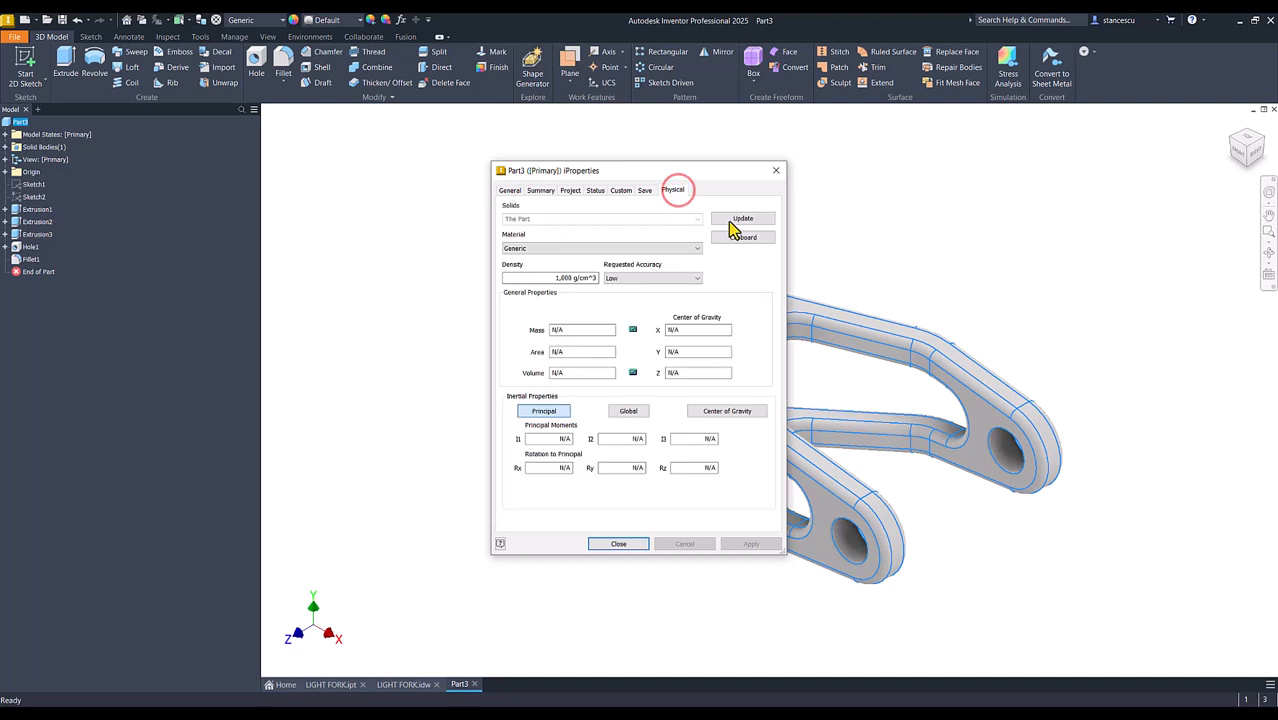
pyautogui.click(740, 218)
pyautogui.moveTo(603, 373); pyautogui.dragTo(406, 410)
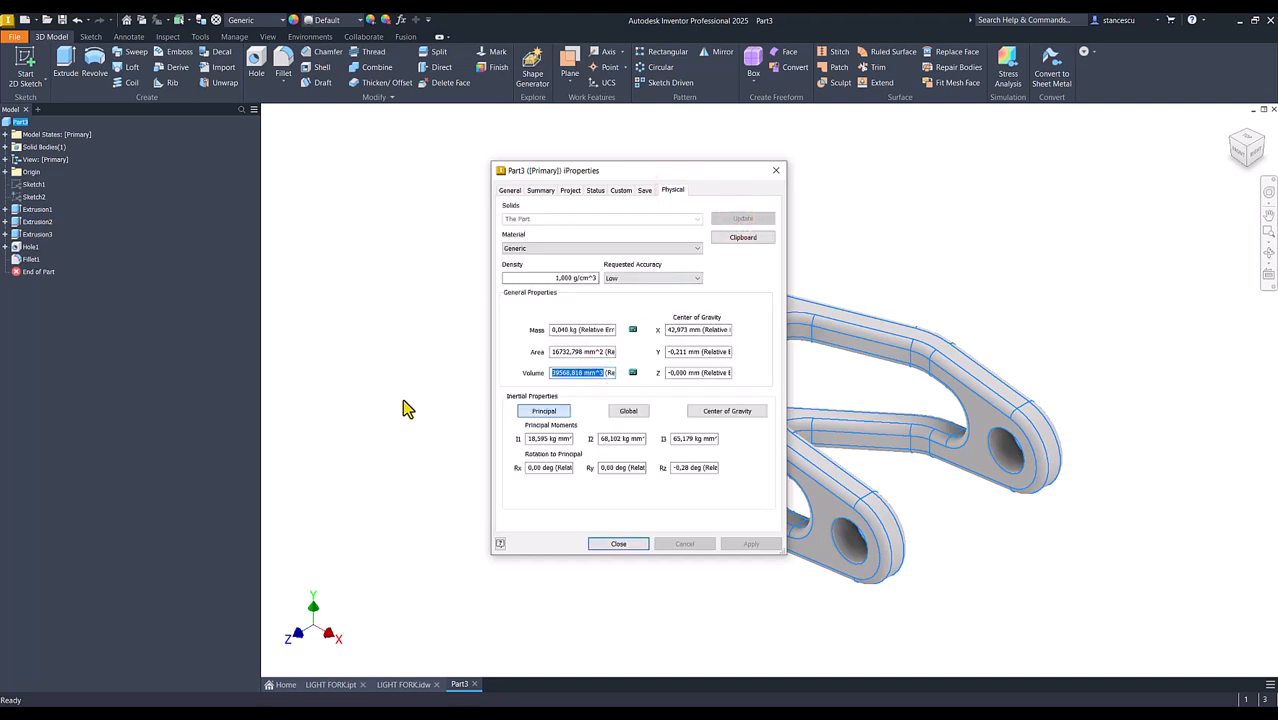
pyautogui.hotkey('ctrl', 'c')
pyautogui.click(618, 543)
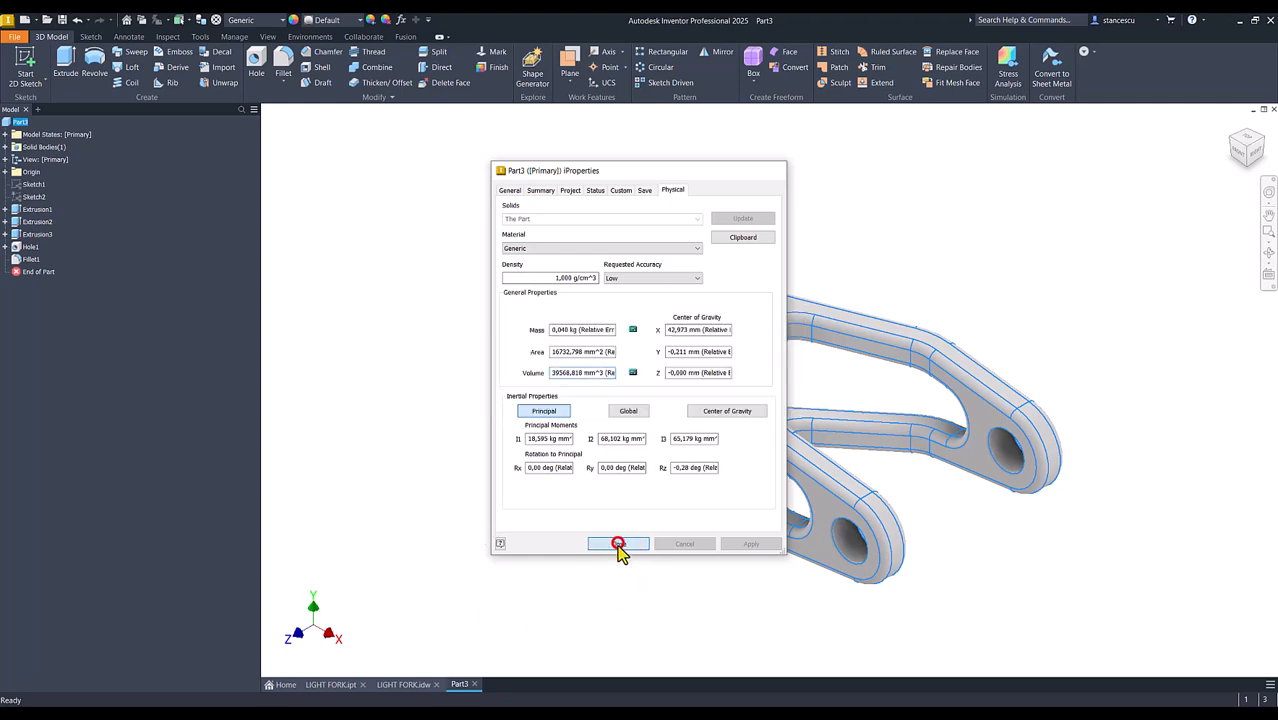
# Step: Compare Part3's copied volume with the LIGHT FORK.idw note by pasting it below the existing volume, and discard the note edit
pyautogui.click(414, 685)
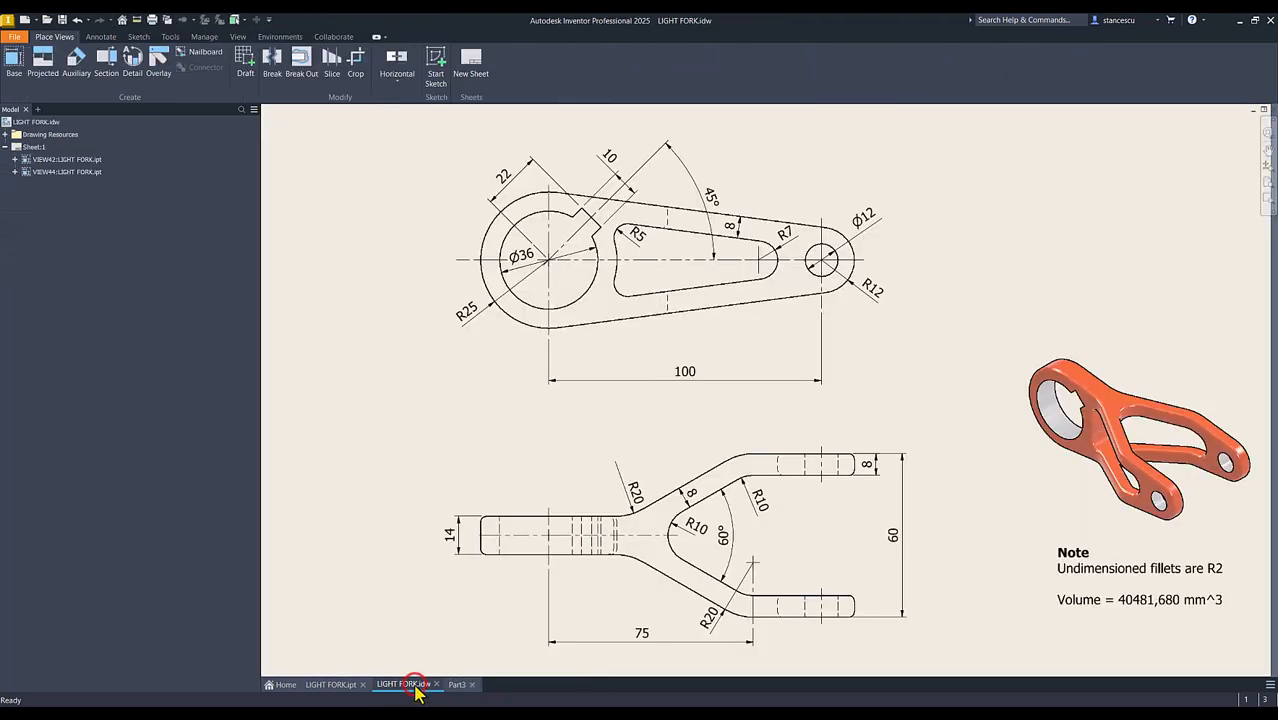
pyautogui.click(1136, 600)
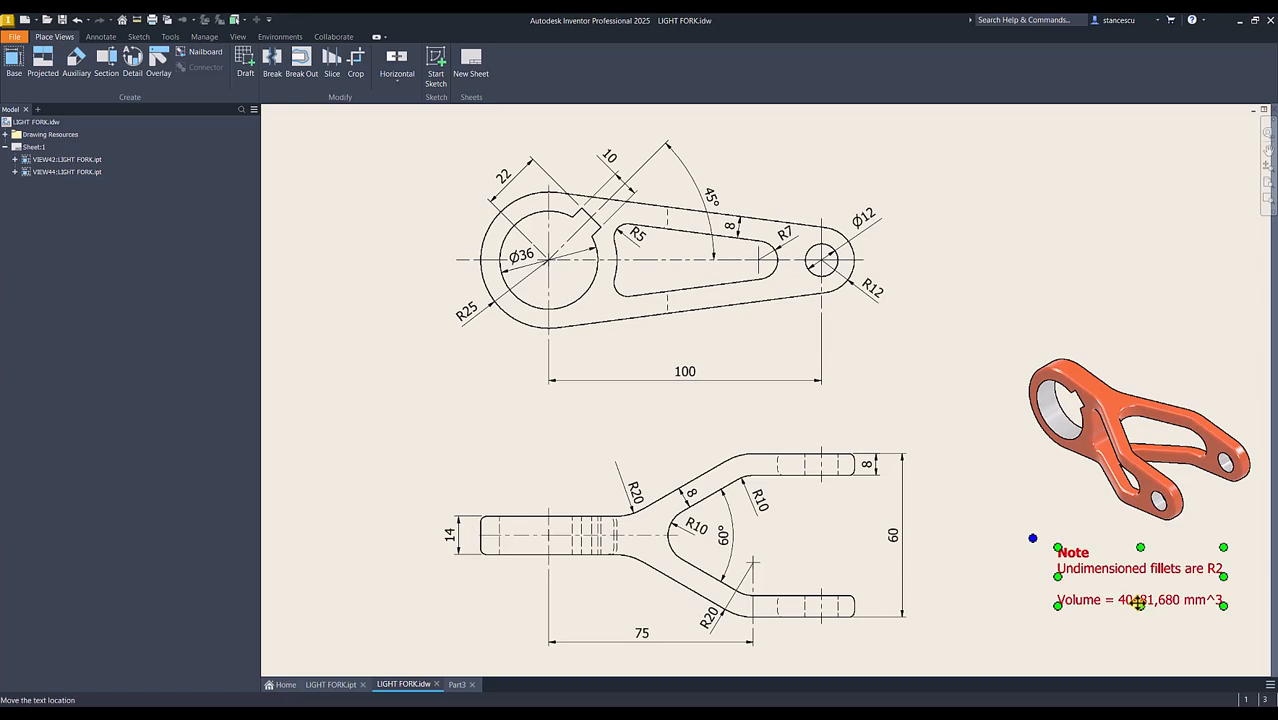
pyautogui.doubleClick(1128, 599)
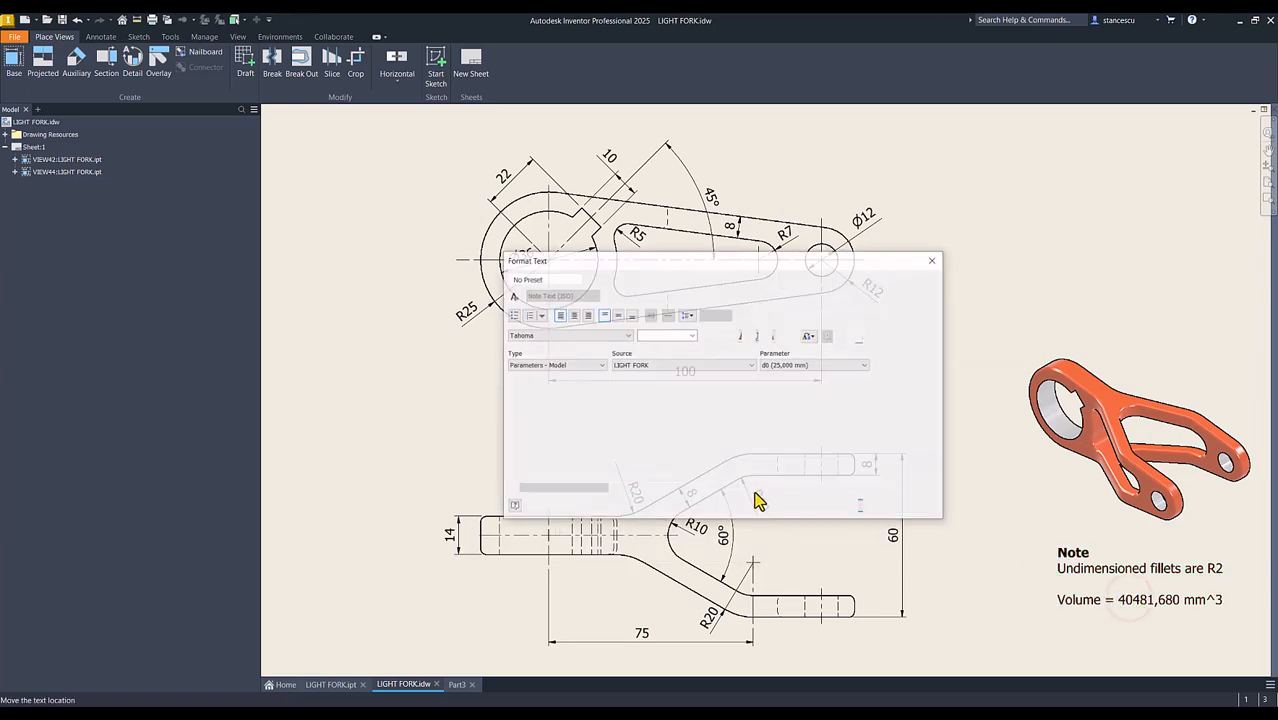
pyautogui.click(661, 430)
pyautogui.press('Return')
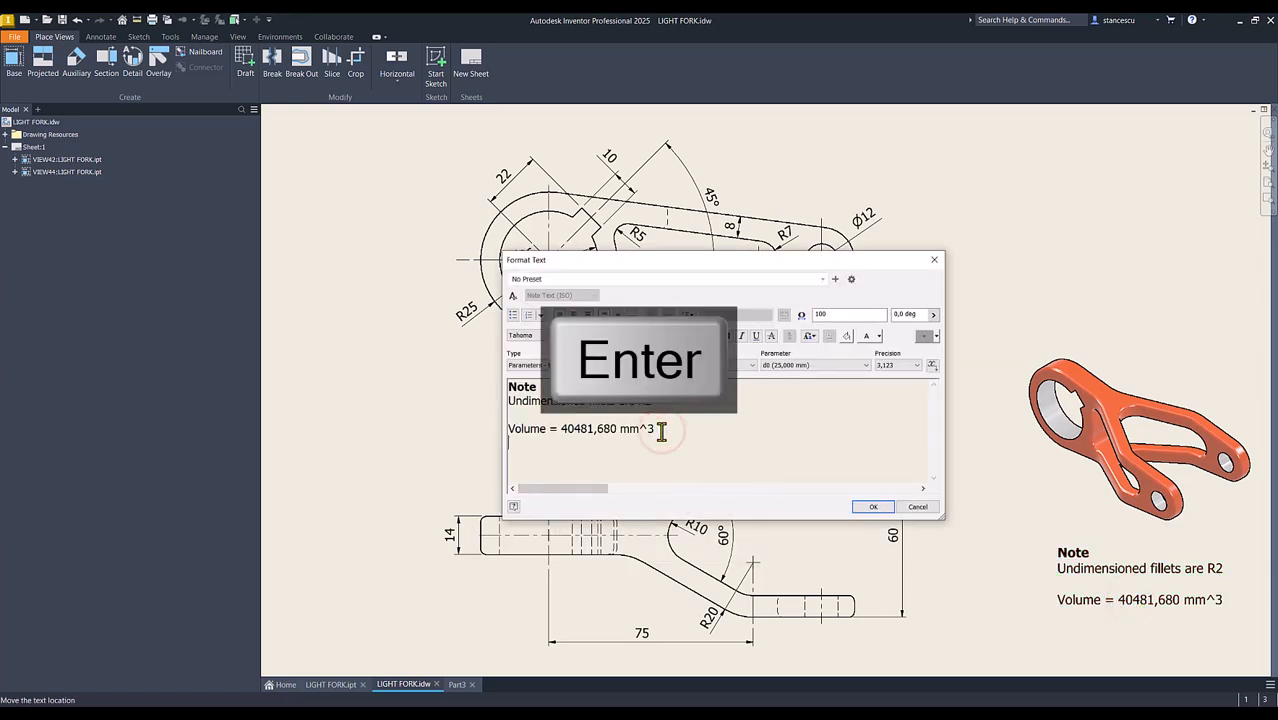
pyautogui.hotkey('ctrl', 'v')
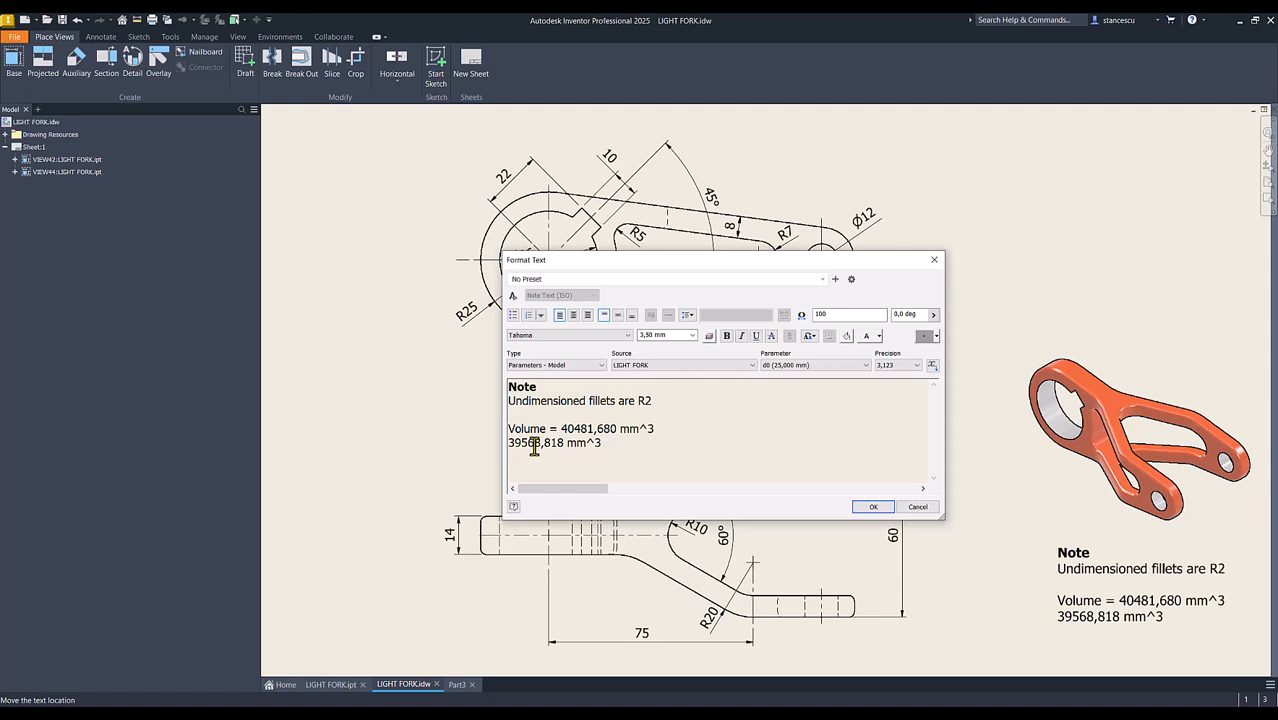
pyautogui.click(916, 507)
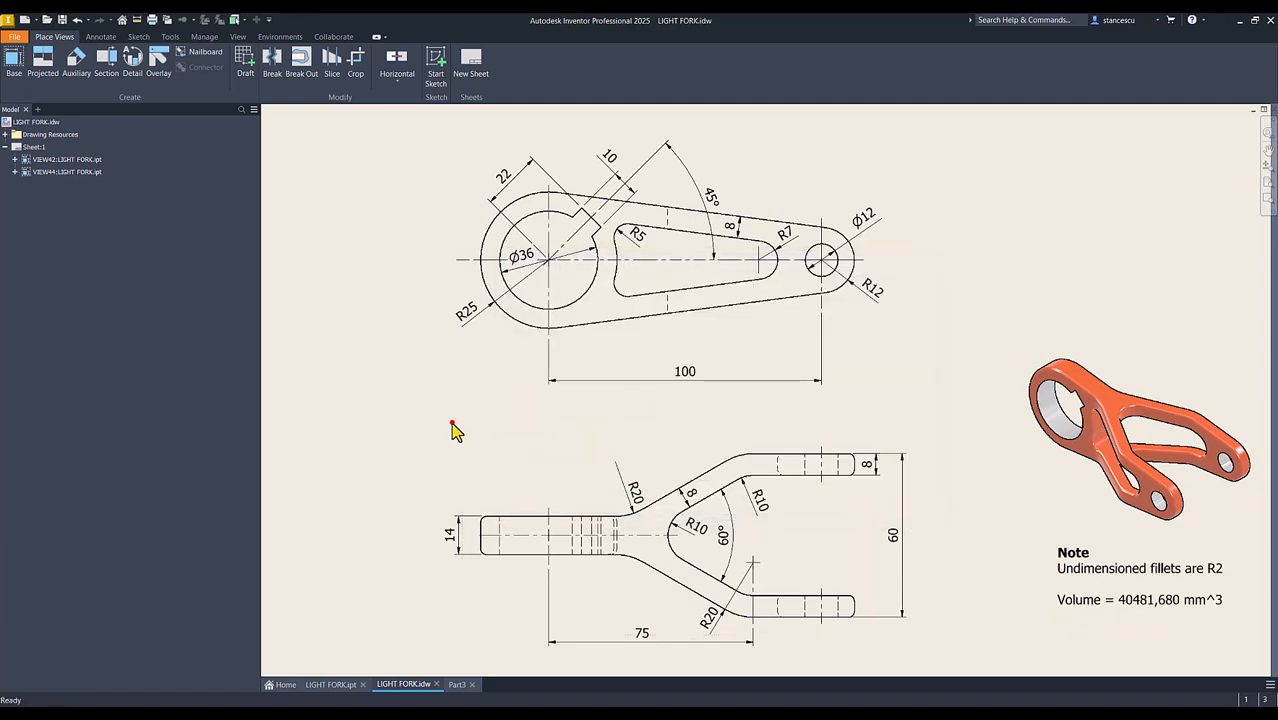
# Step: Open Sketch1 of Part3.ipt for editing and check its dimensions against the LIGHT FORK.idw drawing
pyautogui.click(413, 414)
pyautogui.click(459, 685)
pyautogui.click(458, 436)
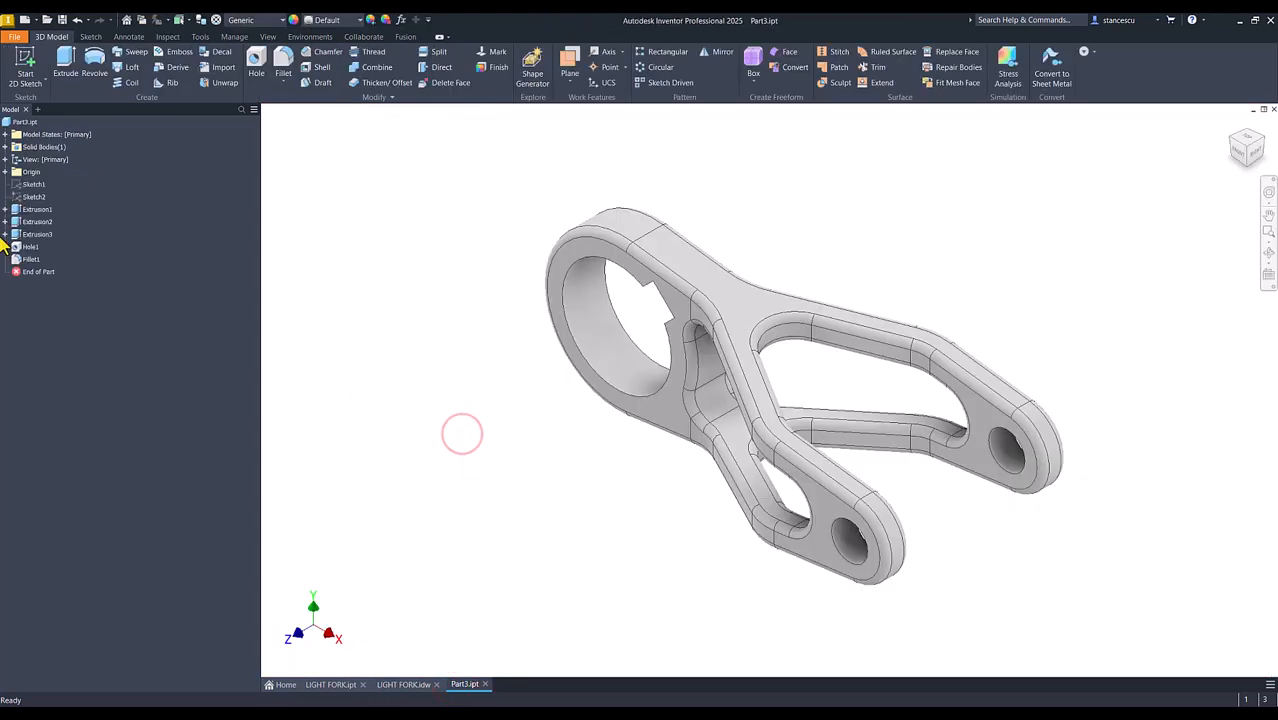
pyautogui.doubleClick(30, 185)
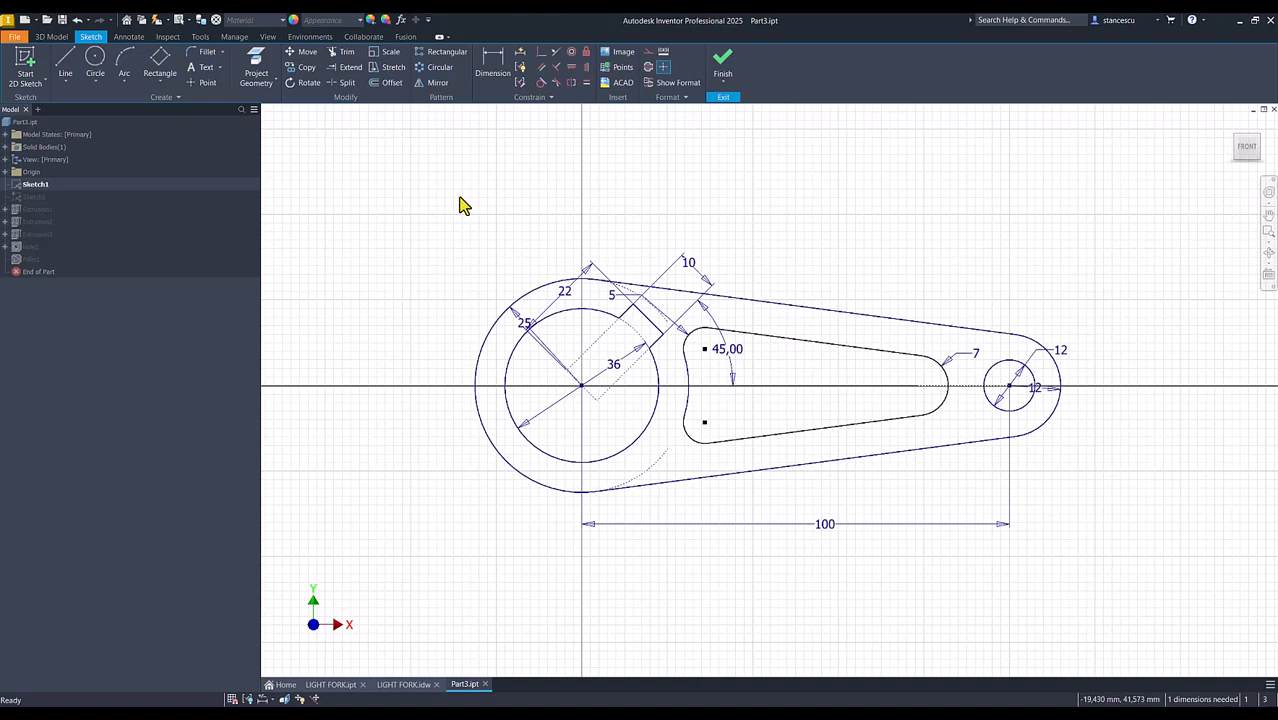
pyautogui.click(412, 684)
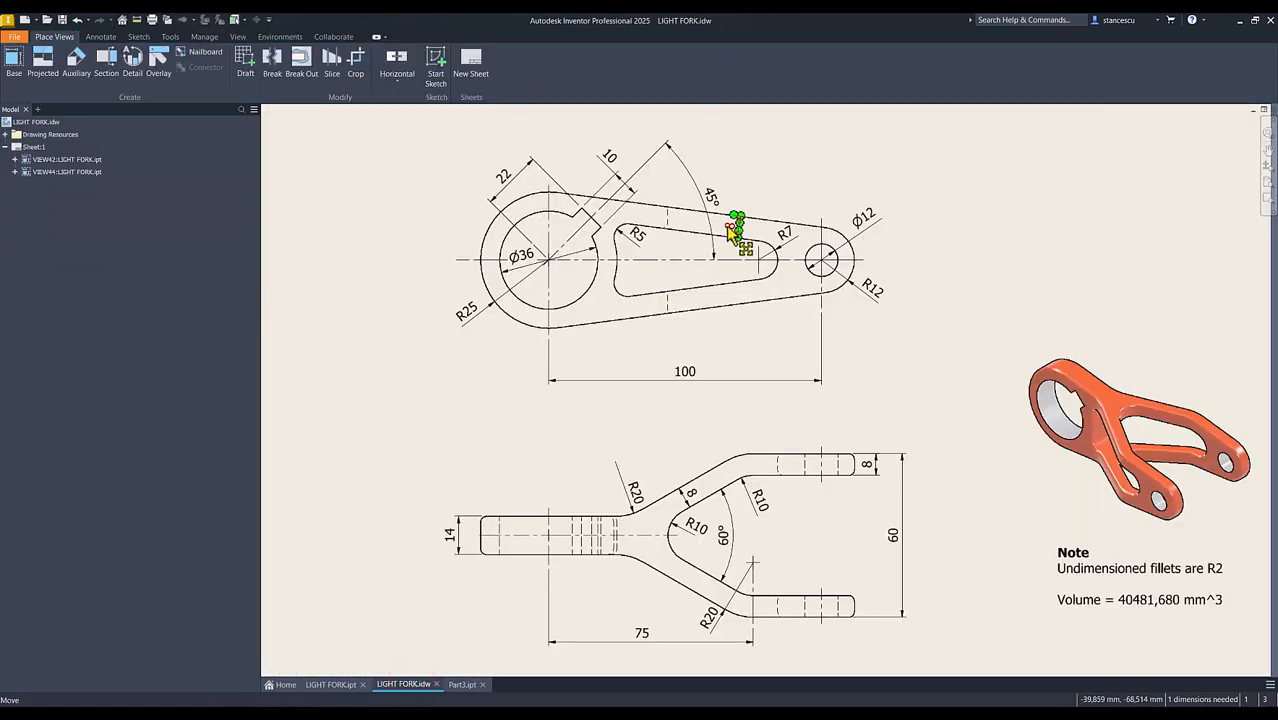
pyautogui.click(460, 685)
# Step: Dimension the distance between the inner pocket's upper edge and the upper outer tangent line as 8 mm, and finish the sketch
pyautogui.click(490, 58)
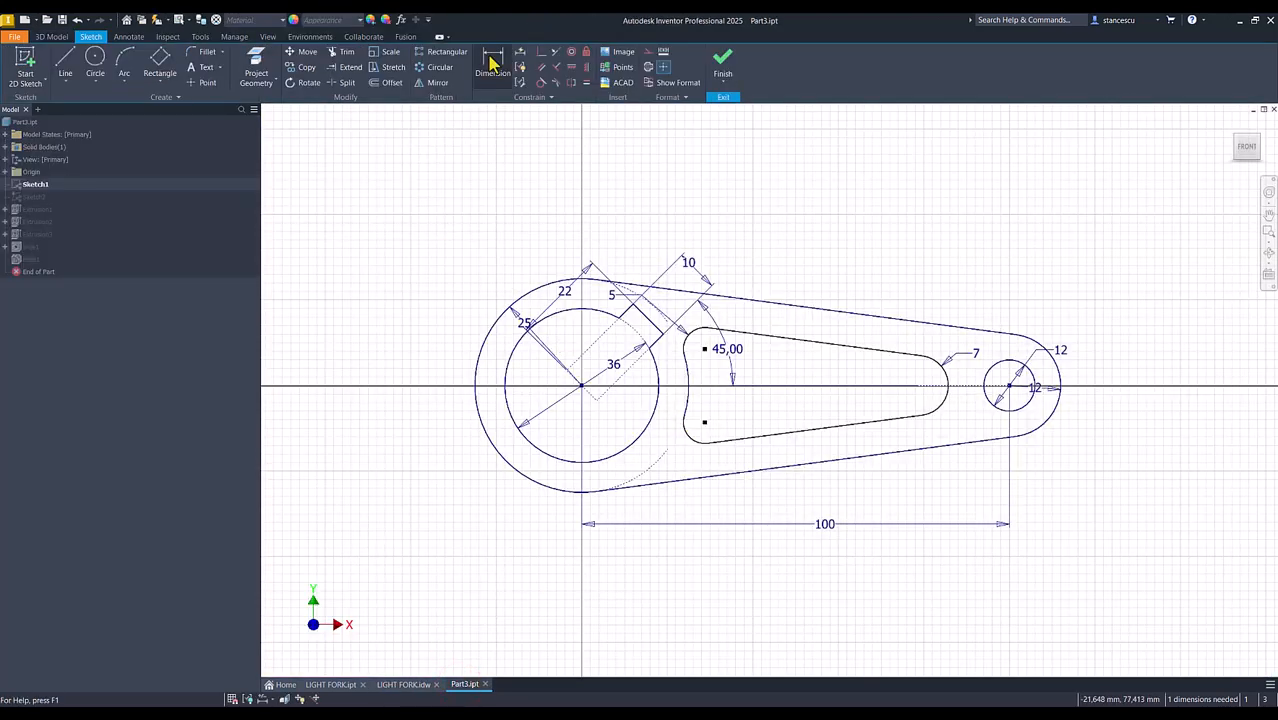
pyautogui.click(775, 337)
pyautogui.click(785, 305)
pyautogui.click(789, 276)
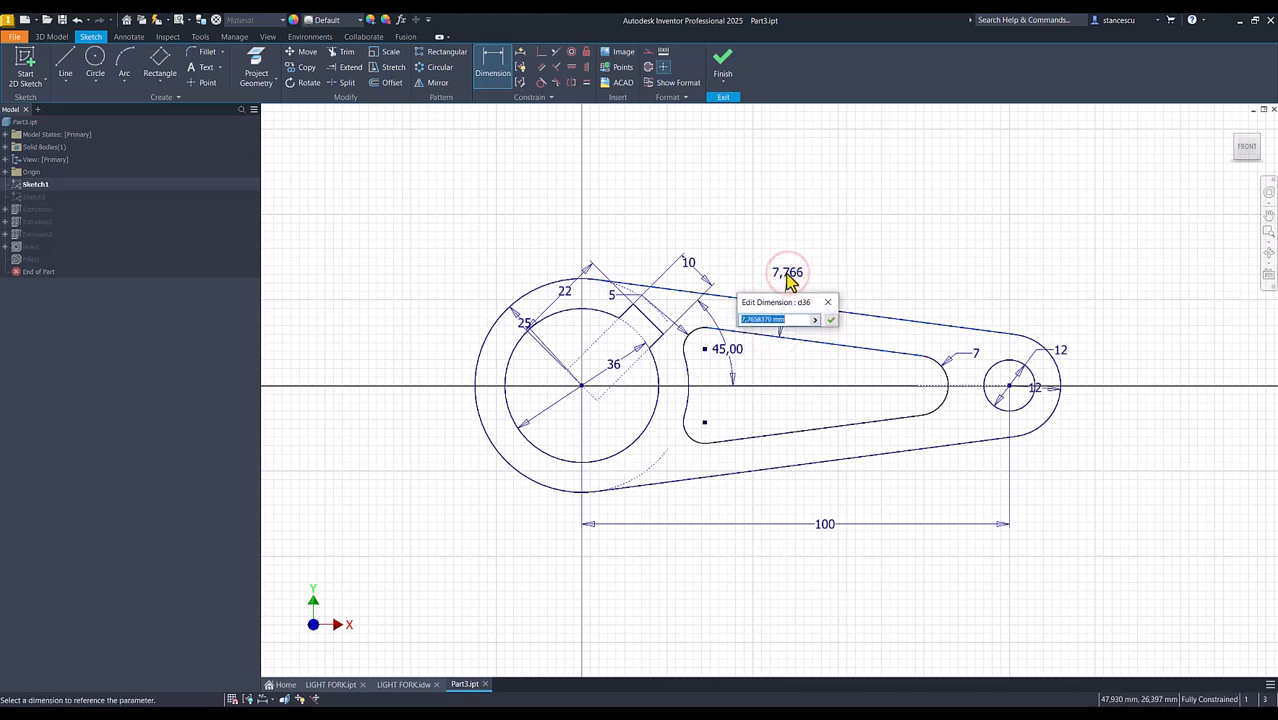
pyautogui.write('8')
pyautogui.press('Return')
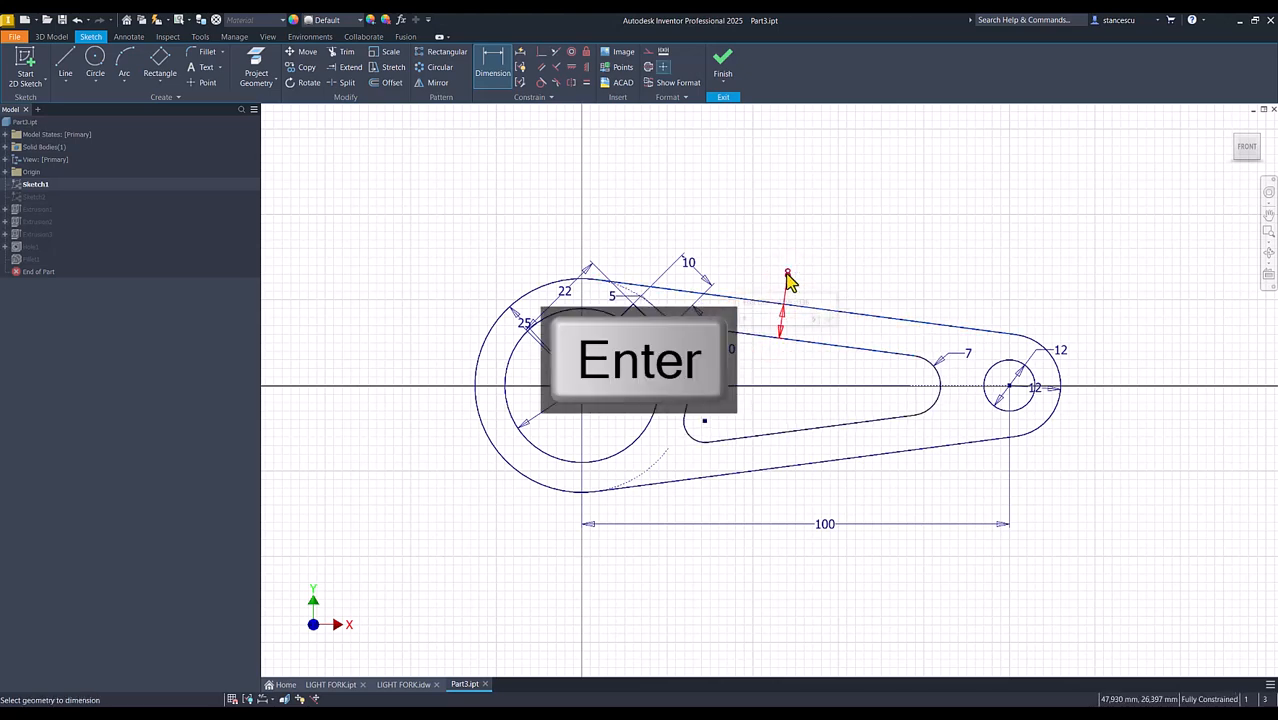
pyautogui.click(724, 68)
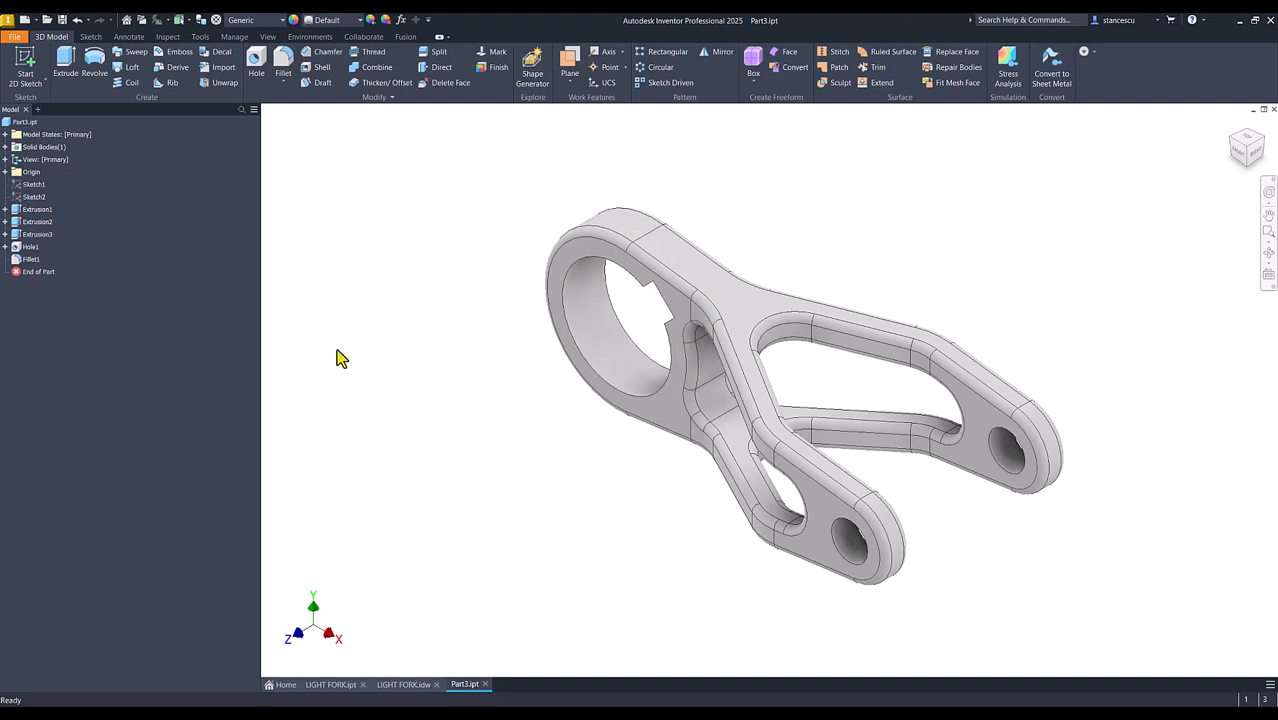
# Step: Update the physical properties of Part3.ipt and copy its recalculated volume value
pyautogui.click(7, 122)
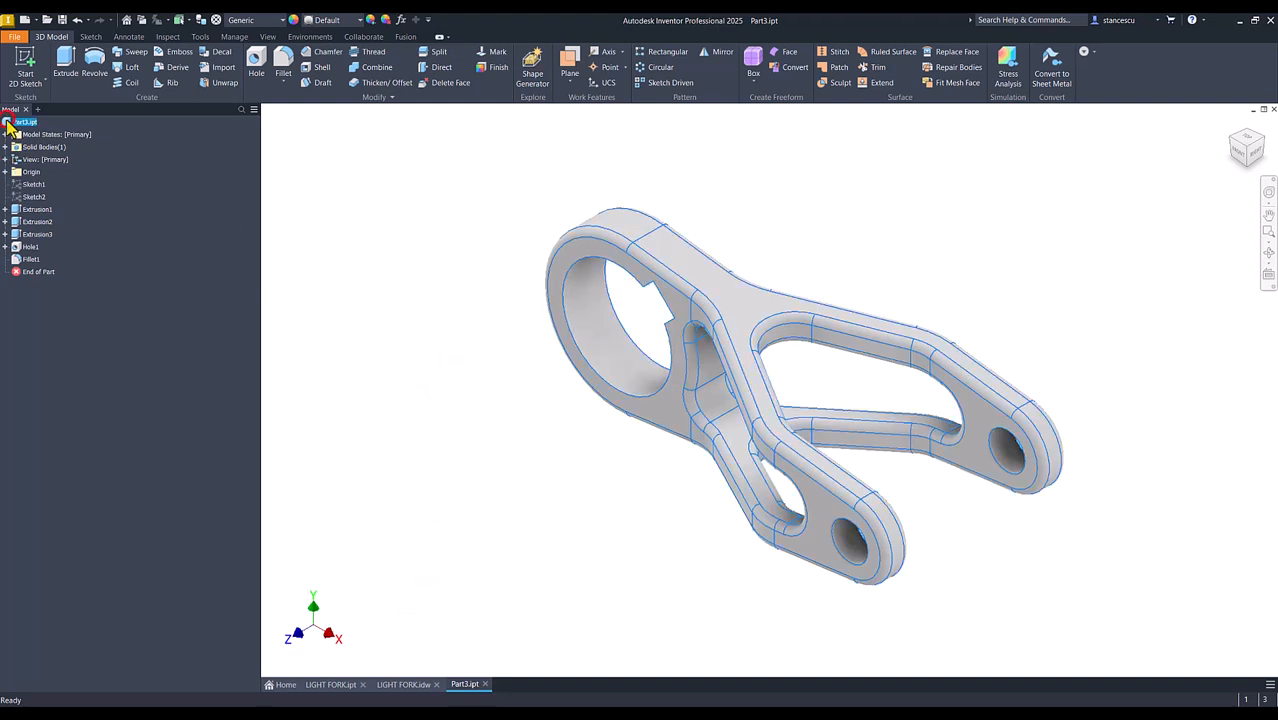
pyautogui.rightClick(7, 122)
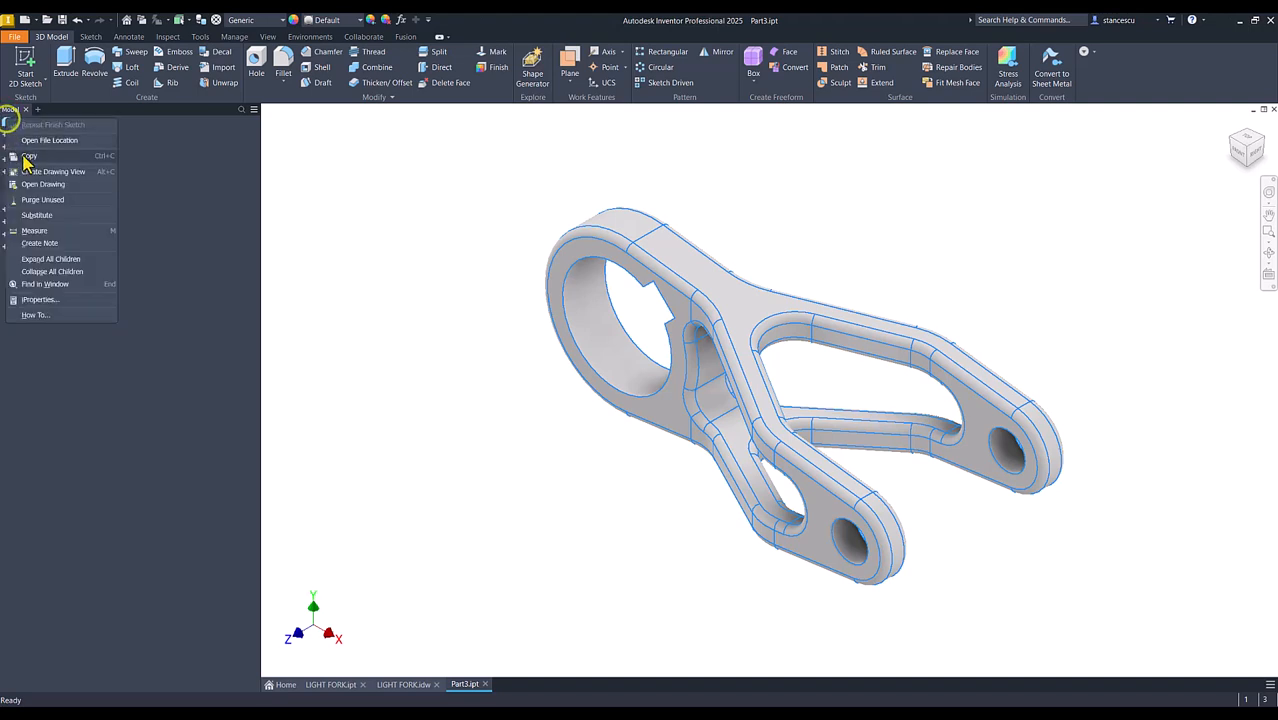
pyautogui.click(49, 301)
pyautogui.click(672, 190)
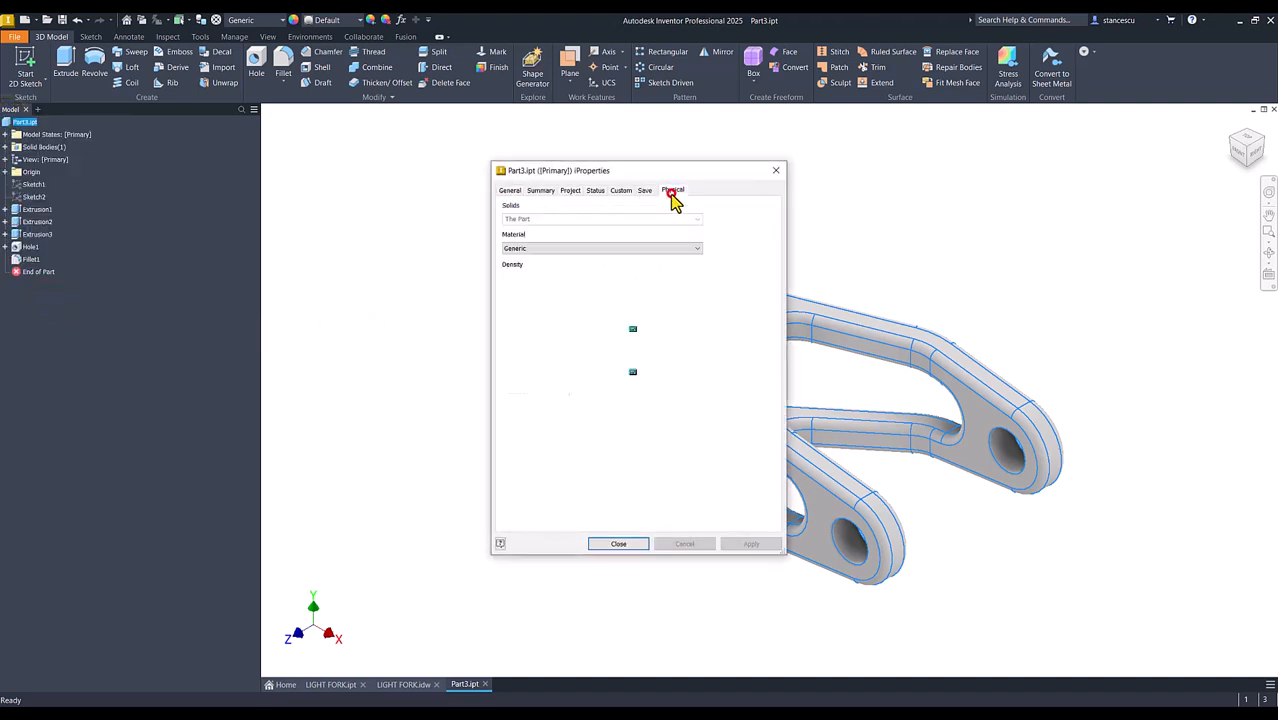
pyautogui.click(740, 219)
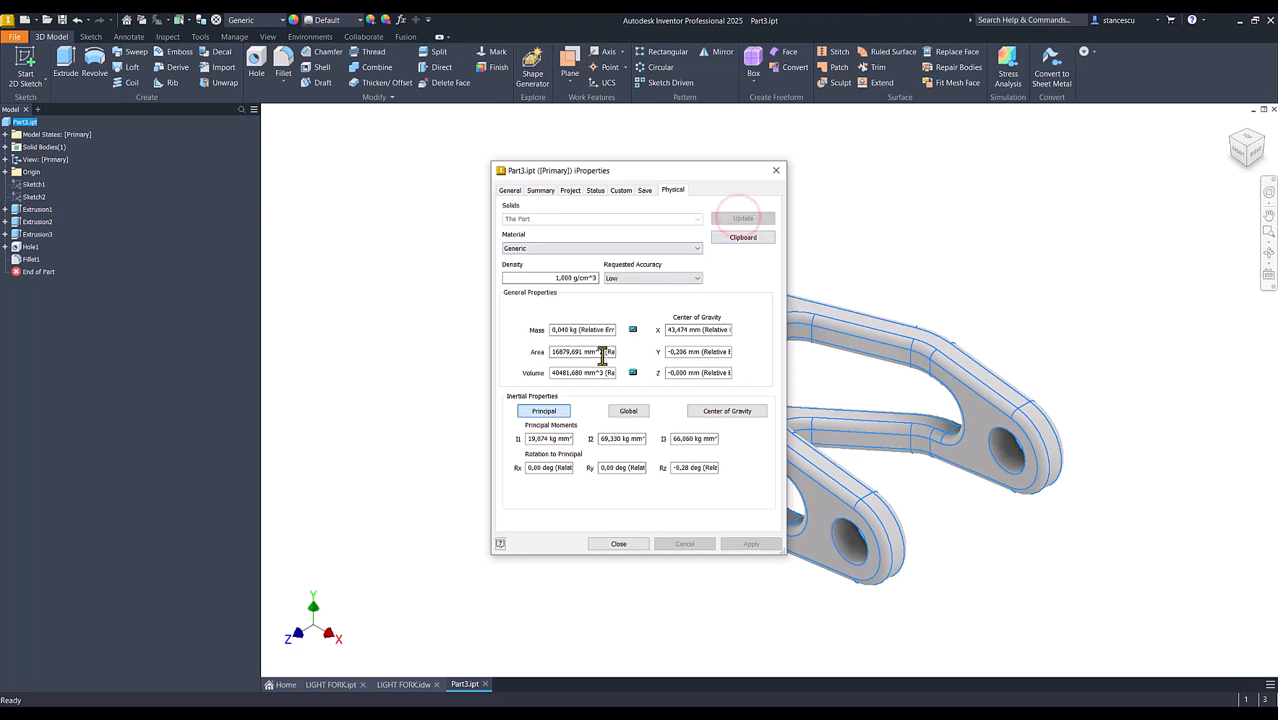
pyautogui.moveTo(603, 373); pyautogui.dragTo(422, 385)
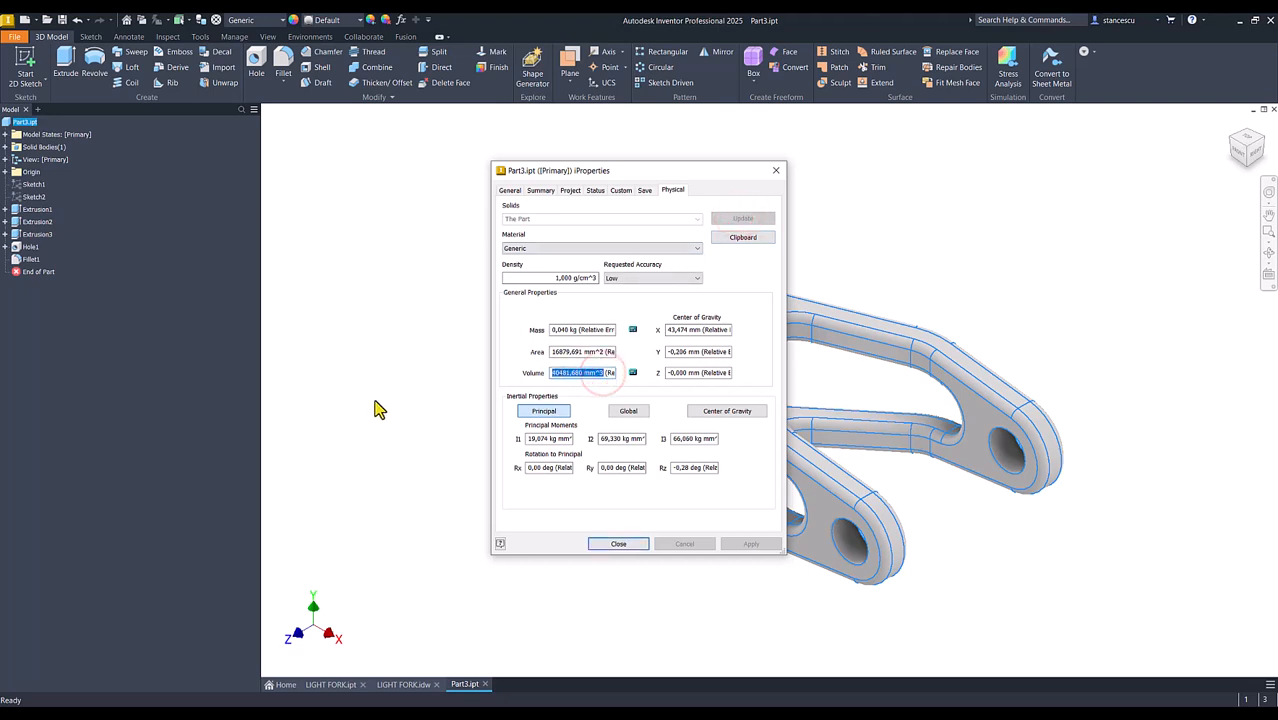
pyautogui.hotkey('ctrl', 'c')
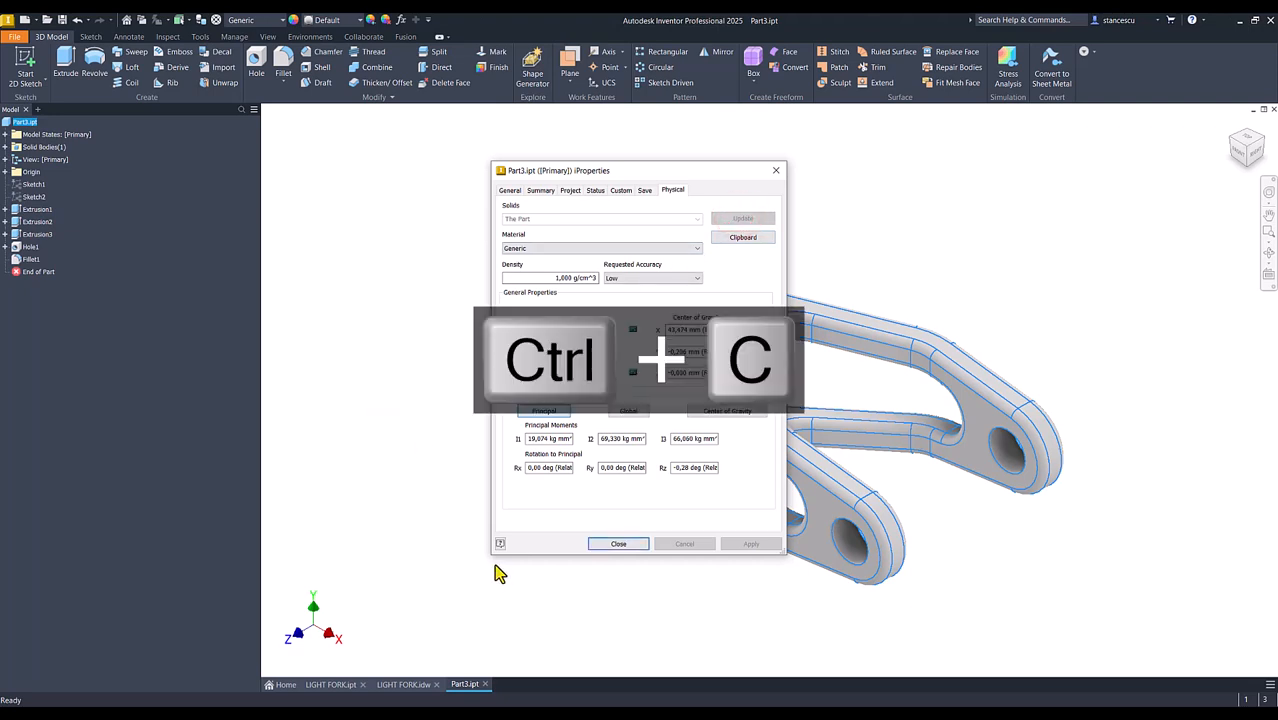
pyautogui.click(618, 544)
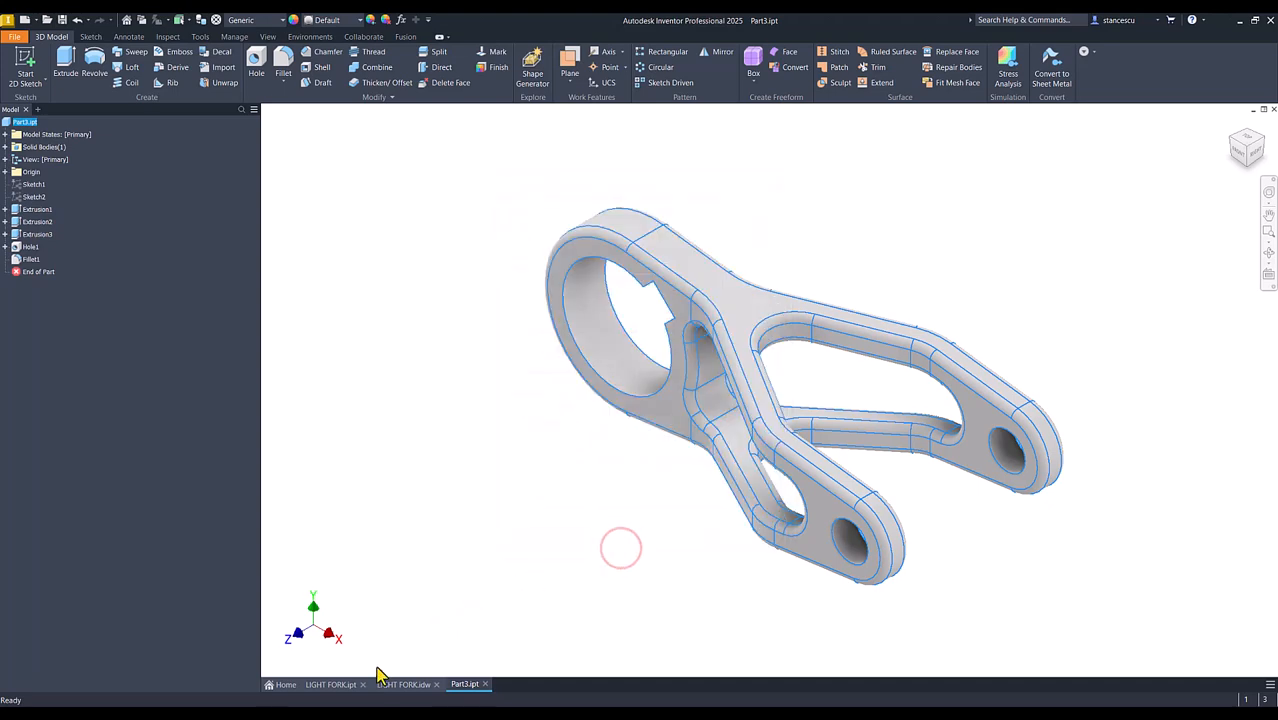
# Step: Paste the new volume into the LIGHT FORK.idw note, align it beneath the existing value for comparison, and discard the edit
pyautogui.click(404, 686)
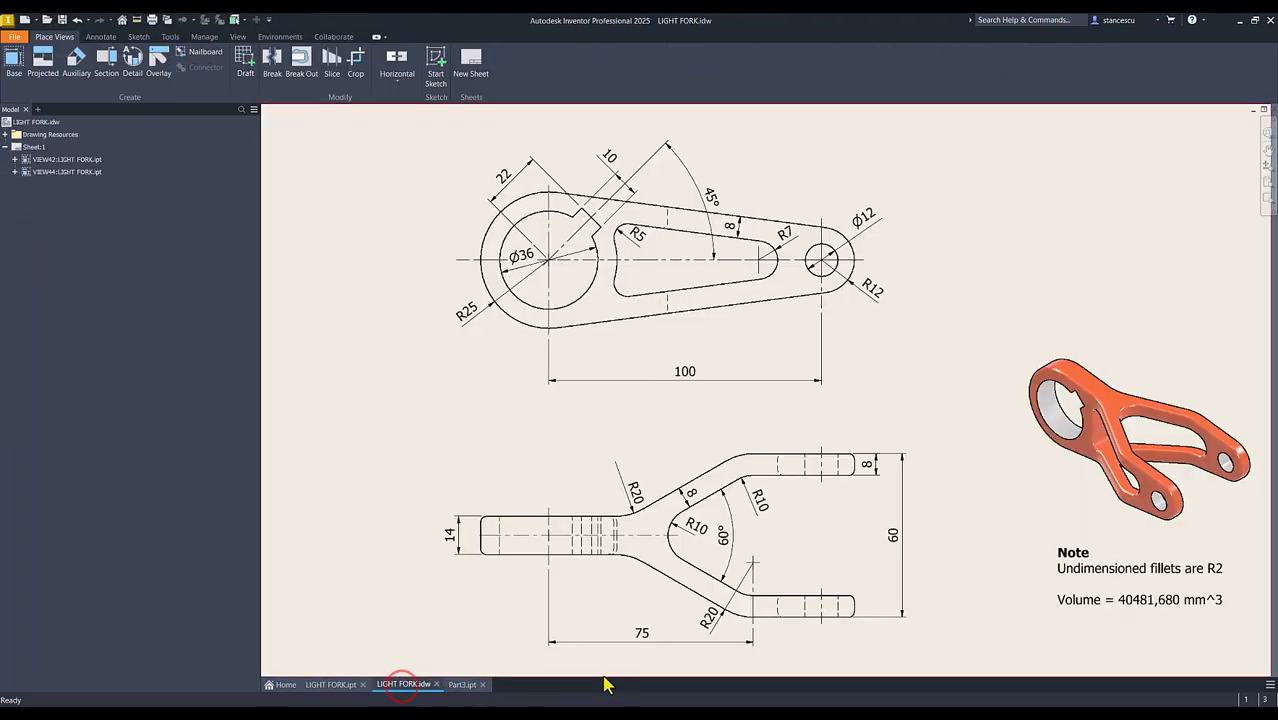
pyautogui.doubleClick(1101, 599)
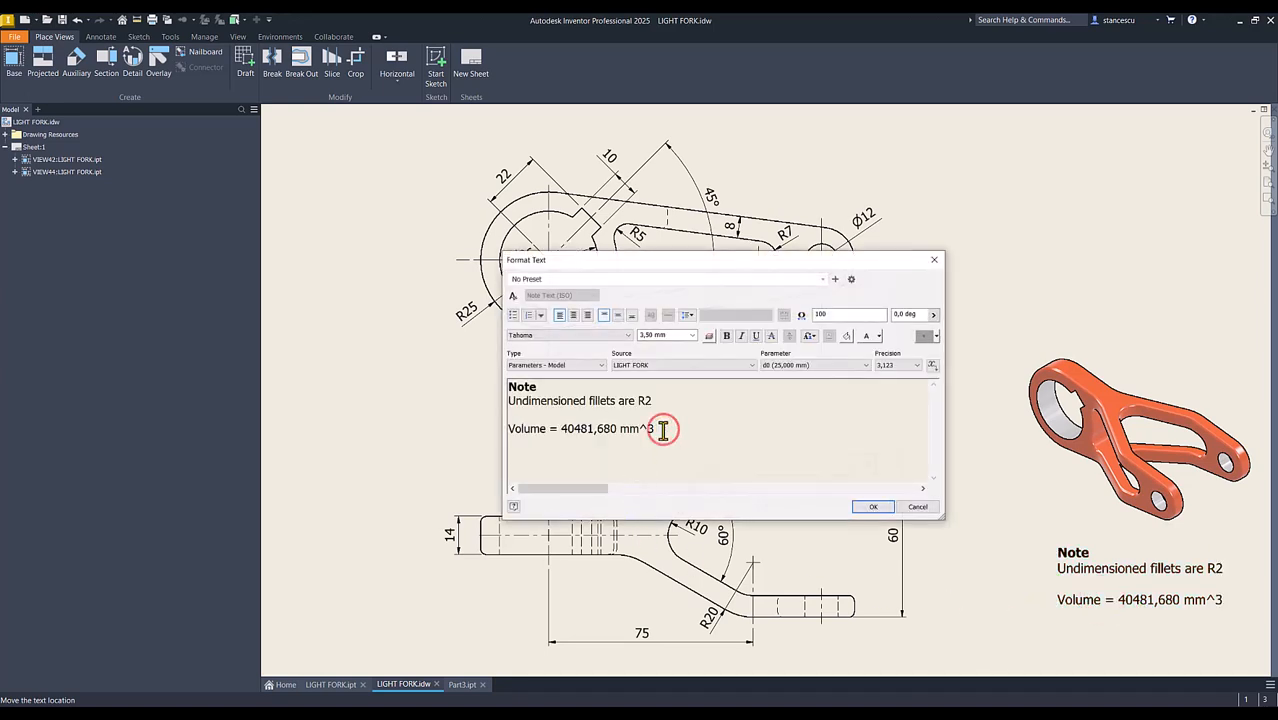
pyautogui.press('Return')
pyautogui.hotkey('ctrl', 'v')
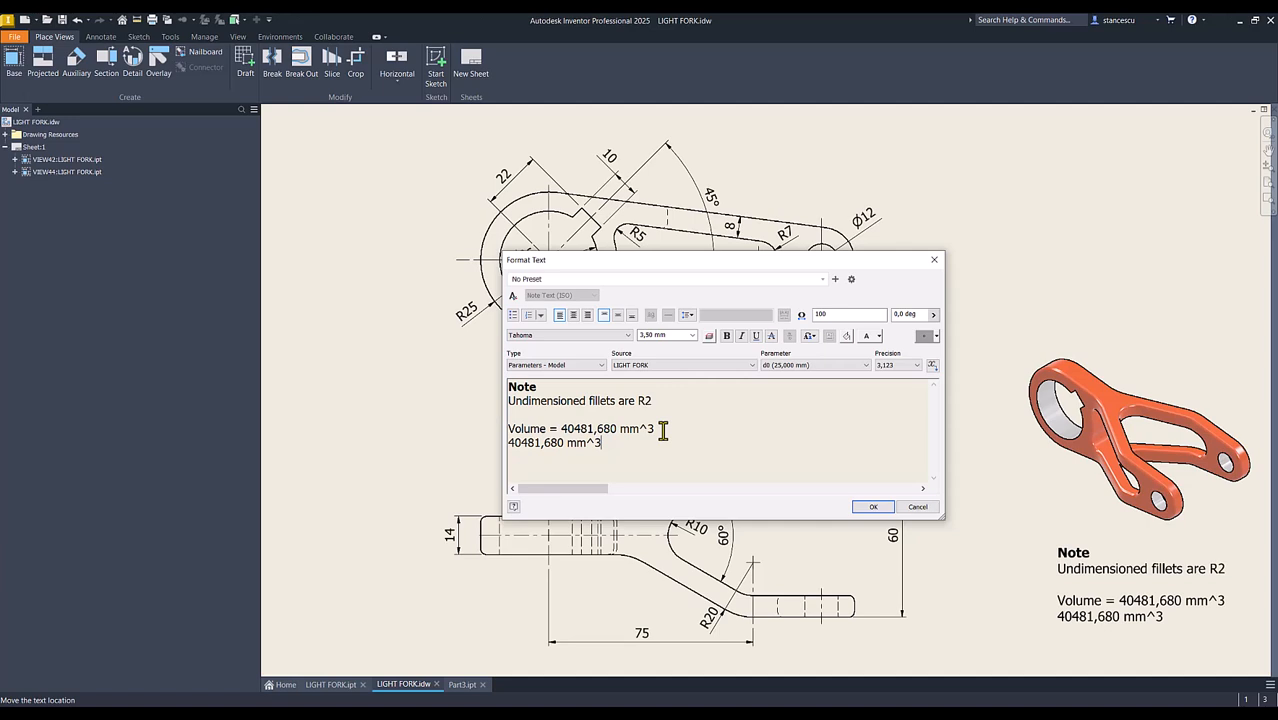
pyautogui.click(511, 441)
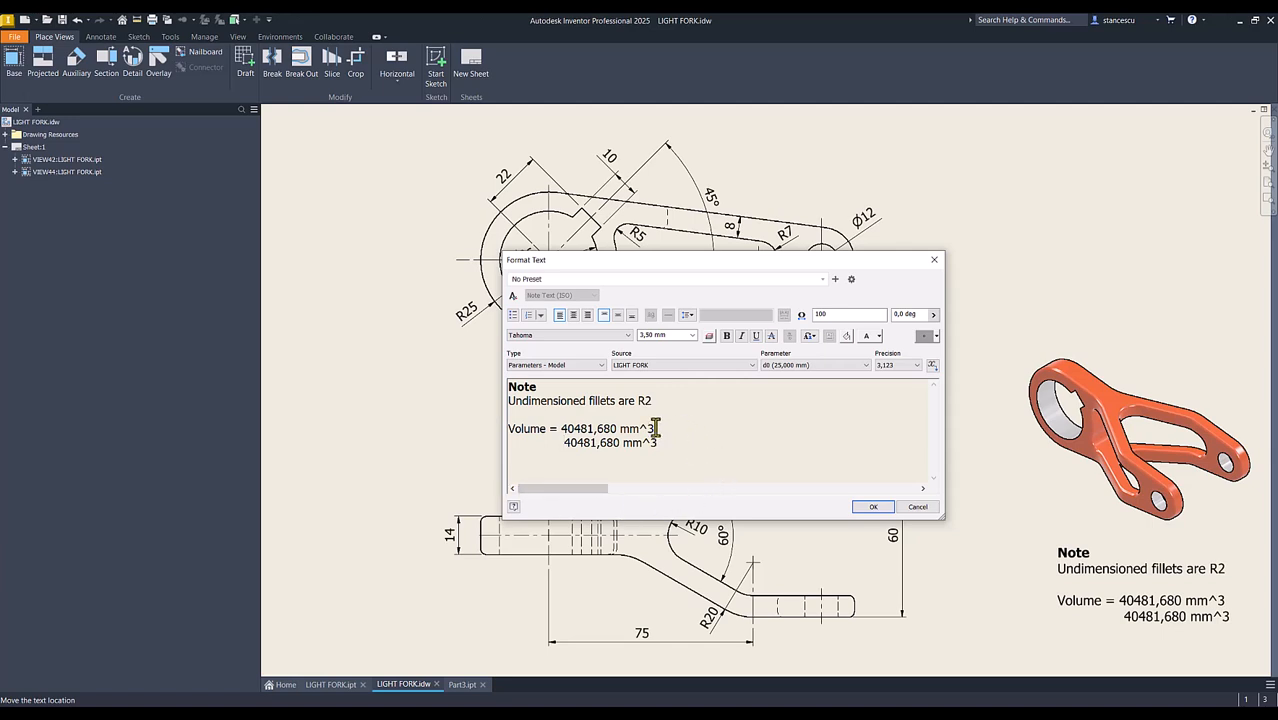
pyautogui.moveTo(656, 428); pyautogui.dragTo(793, 473)
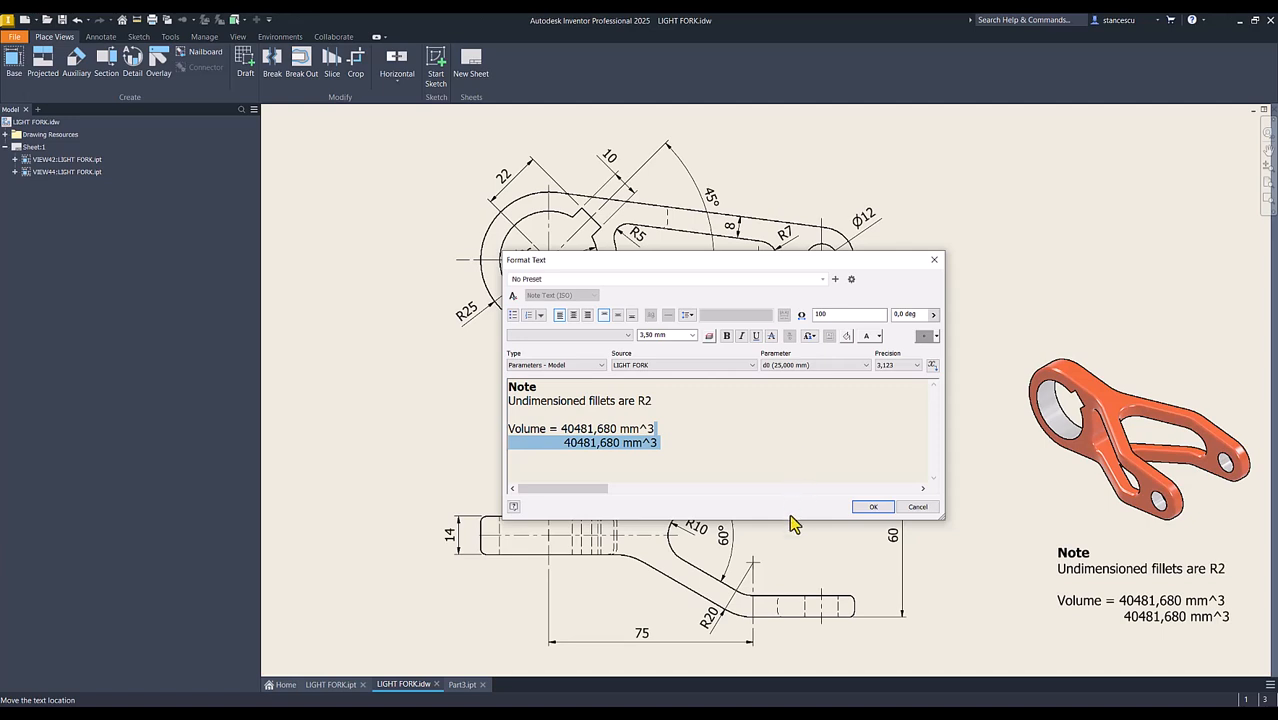
pyautogui.click(918, 507)
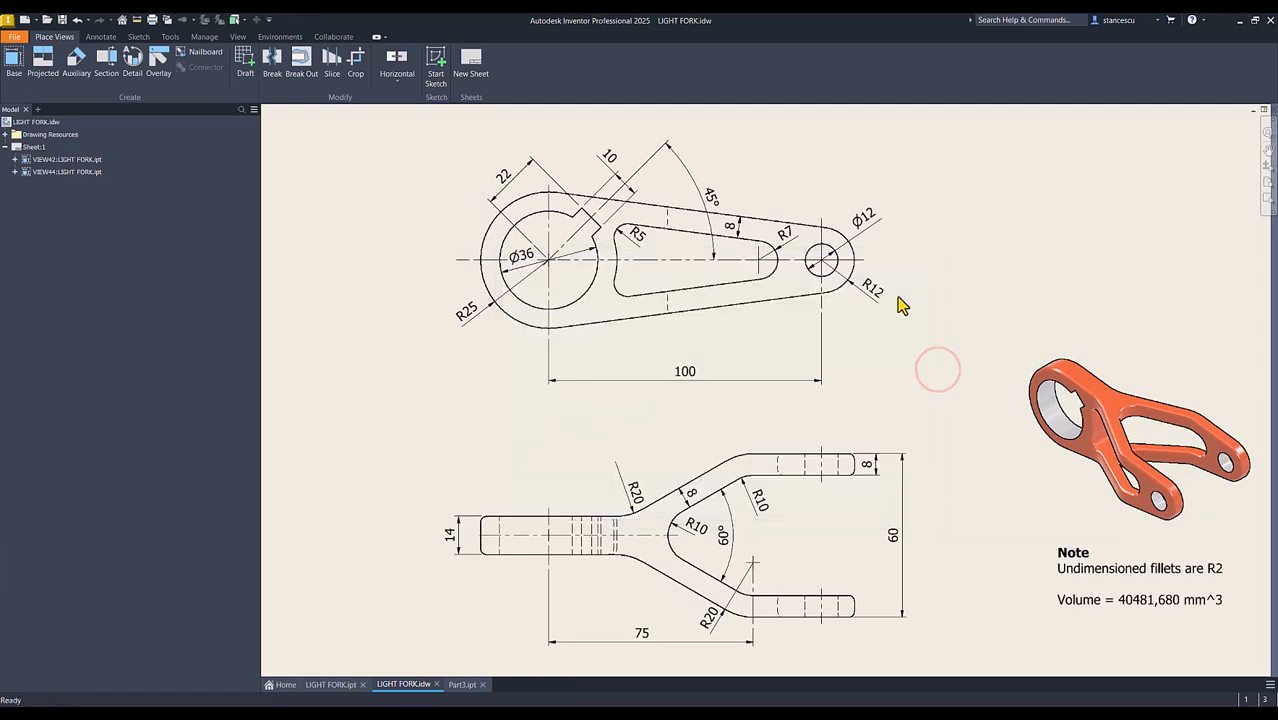
# Step: Assign the Aluminum 6061-AHC material and the Smooth - Light Orange appearance to Part3.ipt
pyautogui.click(461, 684)
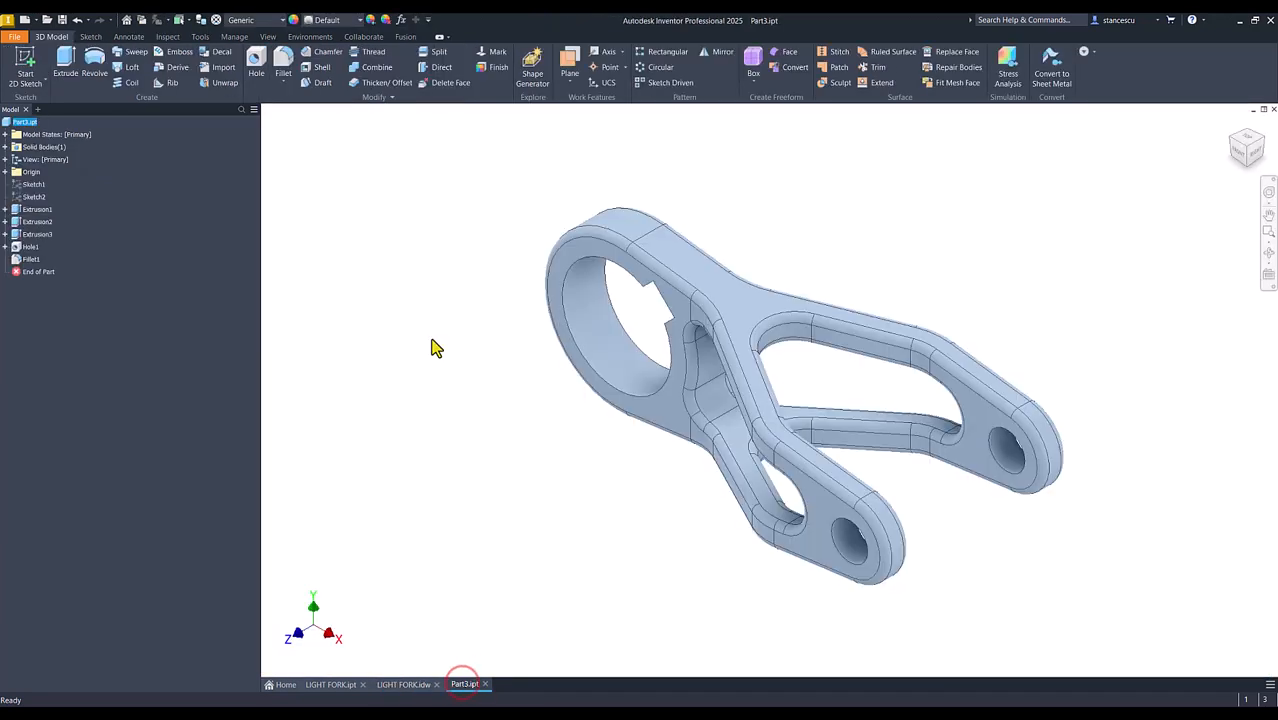
pyautogui.click(370, 189)
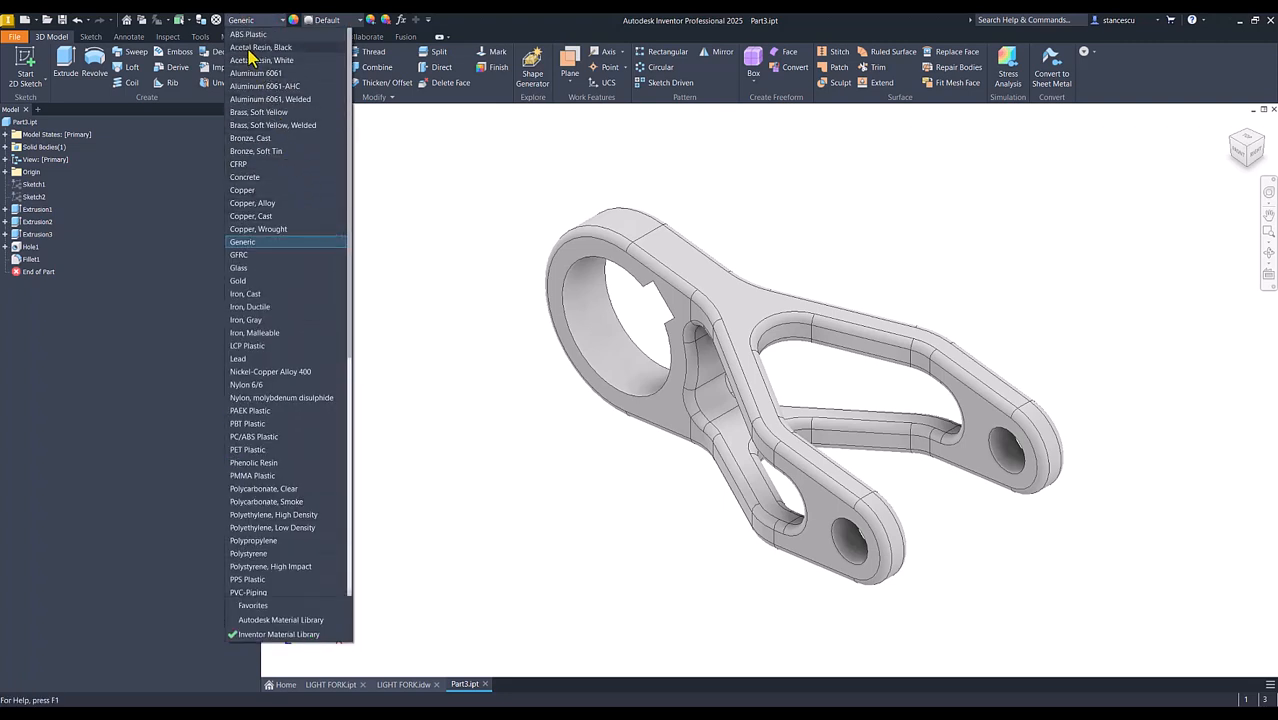
pyautogui.click(261, 87)
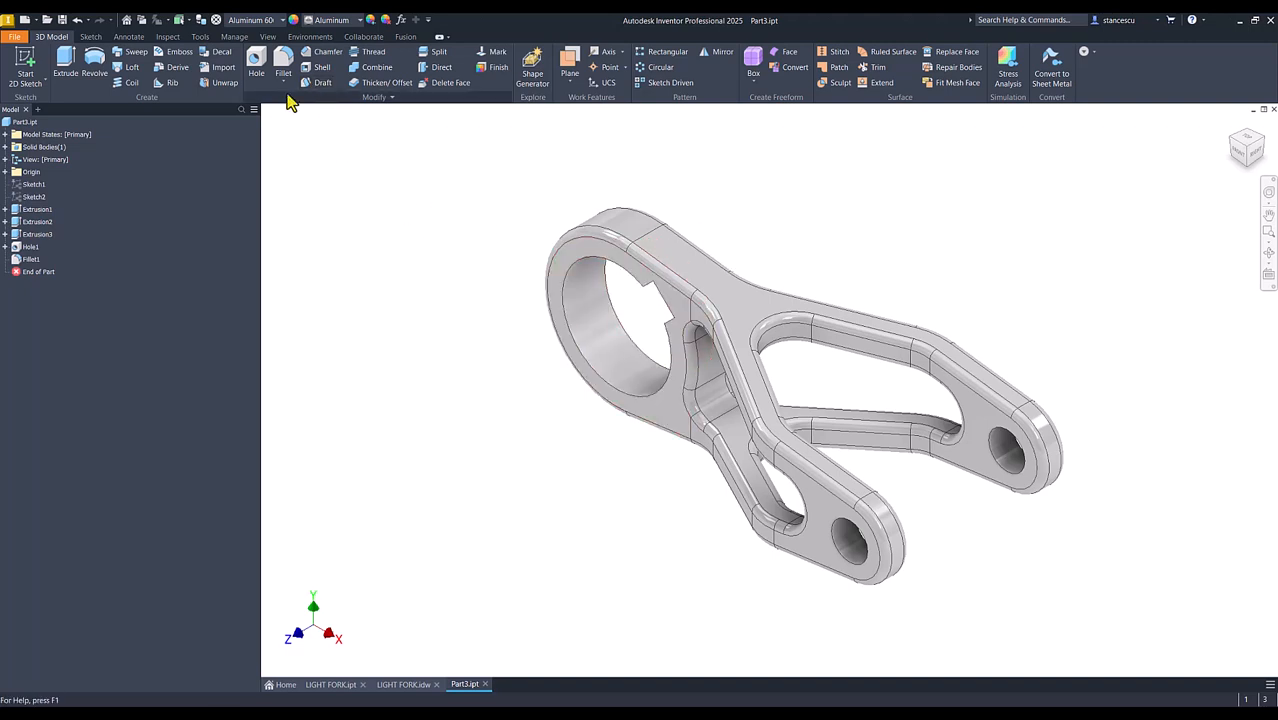
pyautogui.click(327, 20)
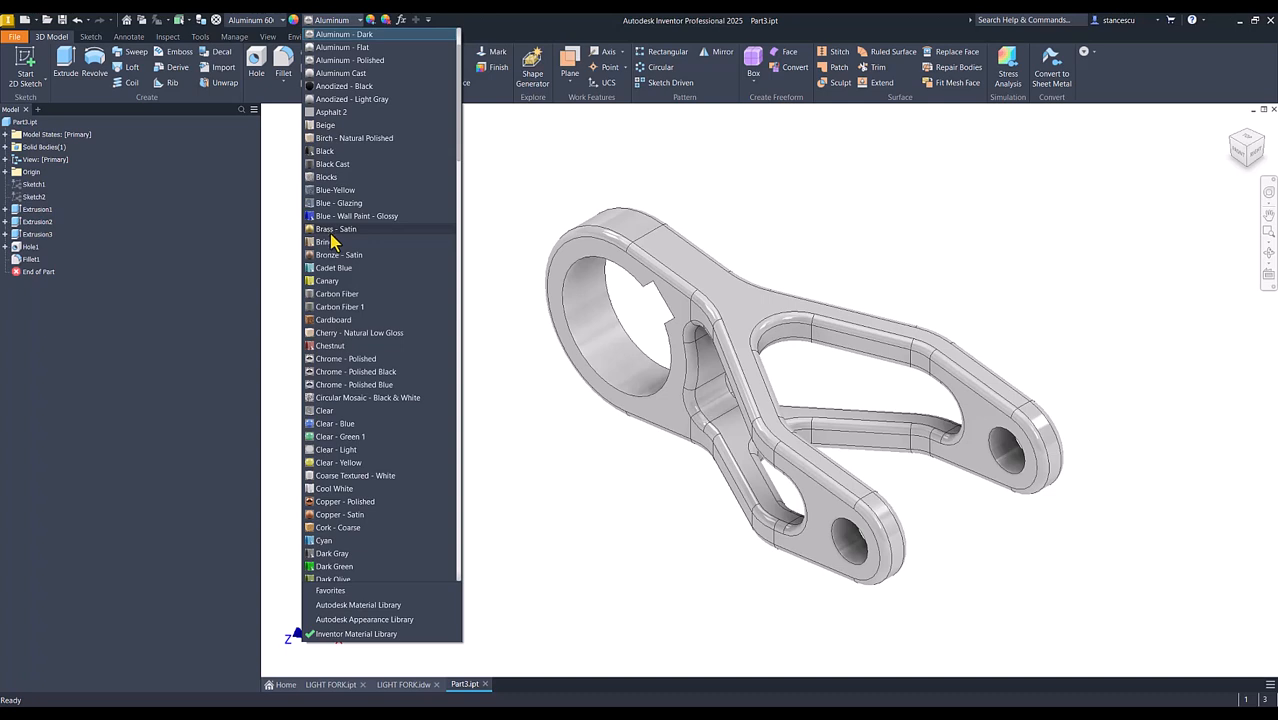
pyautogui.scroll(-10, 333, 241)
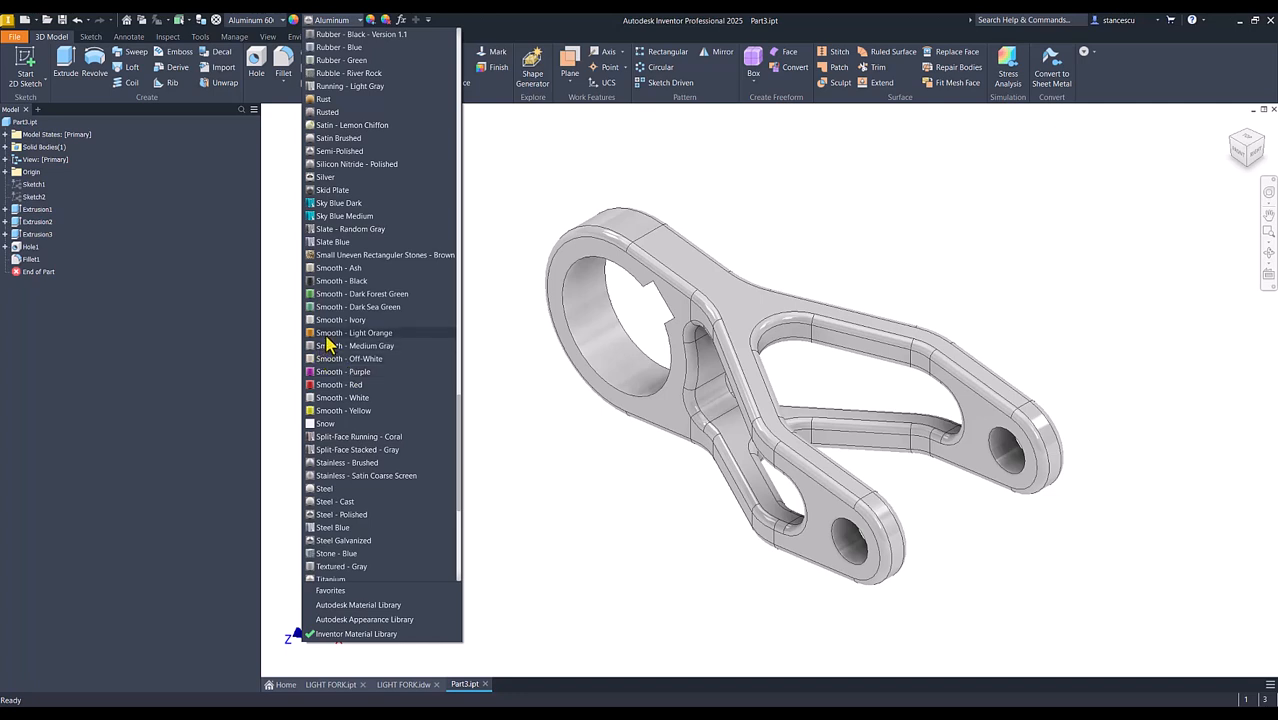
pyautogui.click(326, 334)
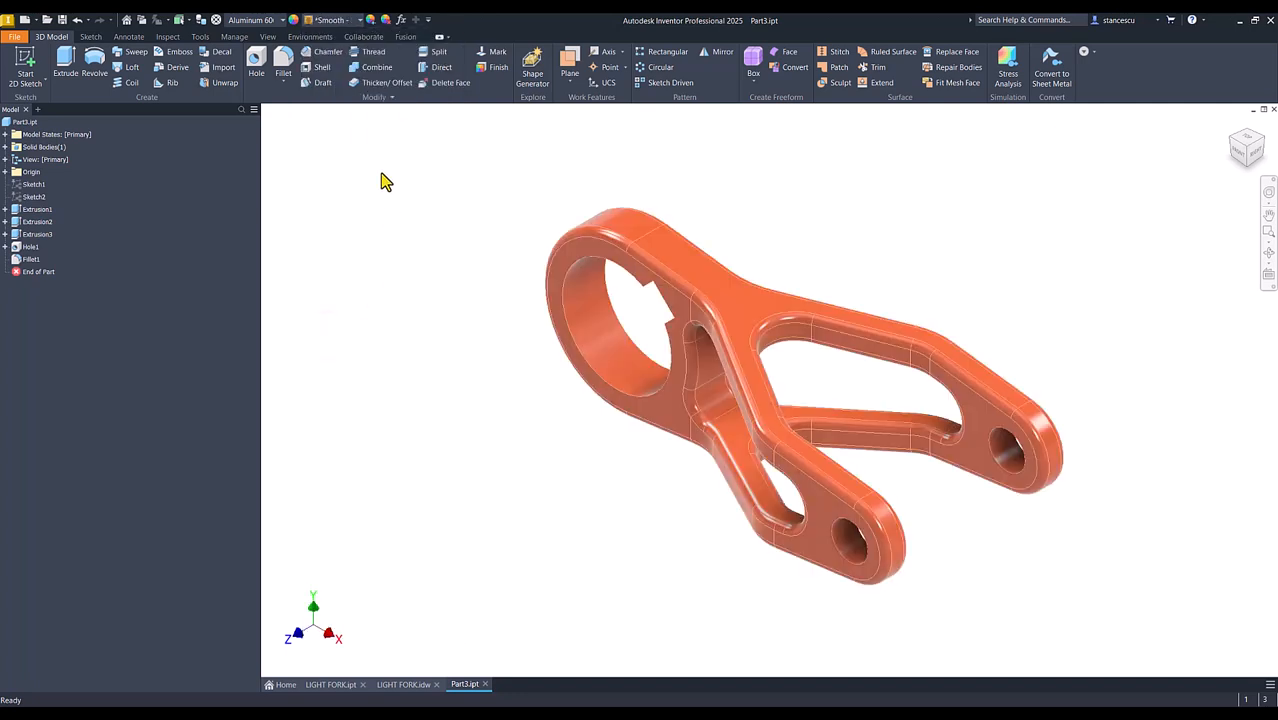
# Step: Set the visual style of the Part3.ipt model to Shaded, without visible edges
pyautogui.click(268, 37)
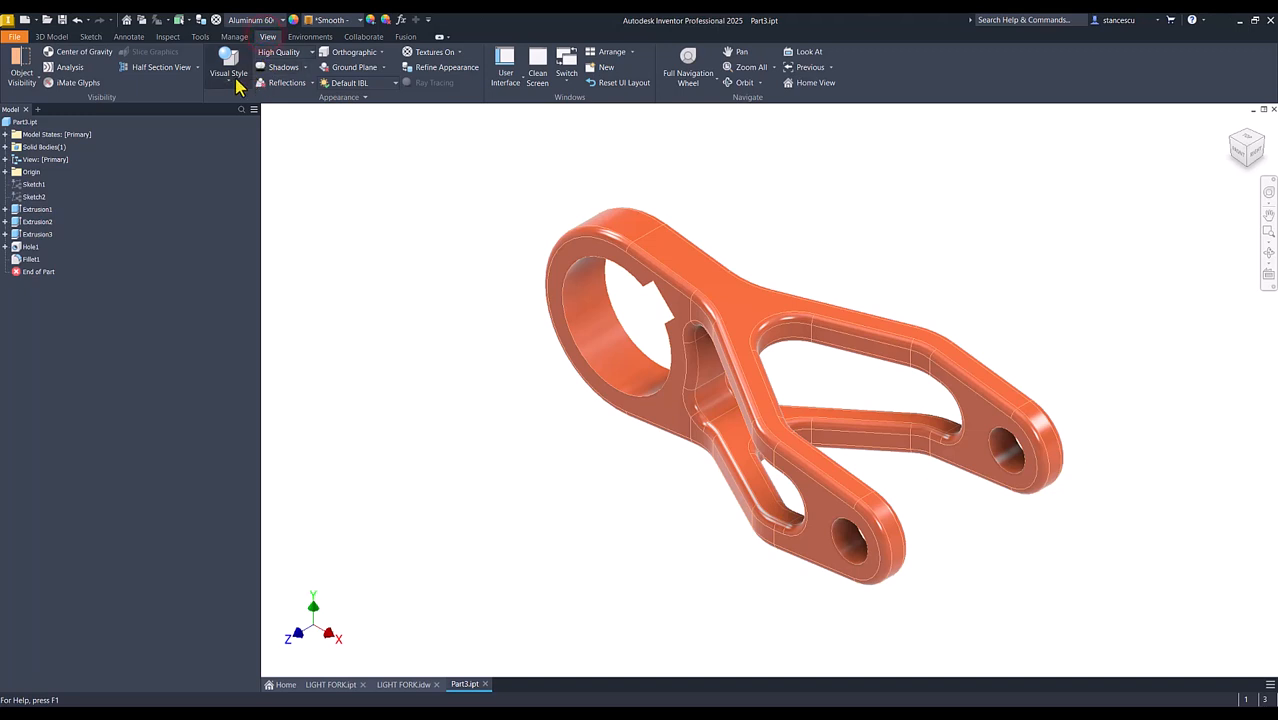
pyautogui.click(237, 87)
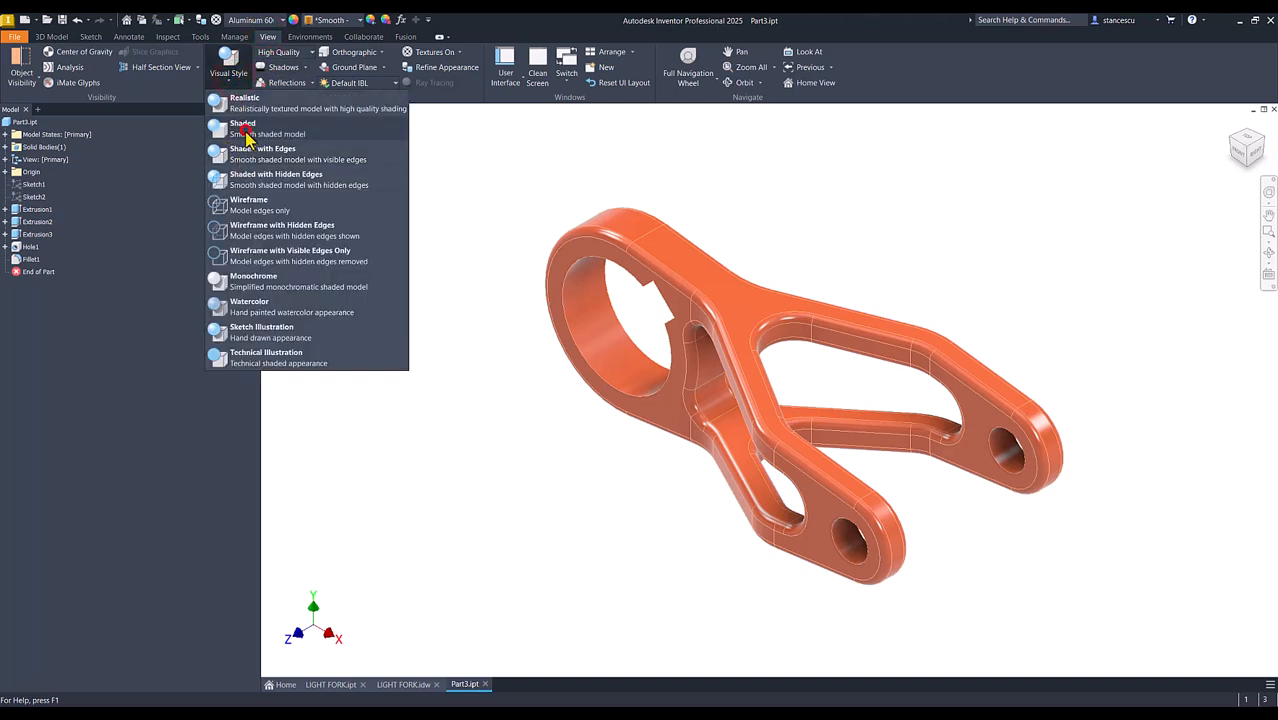
pyautogui.click(245, 131)
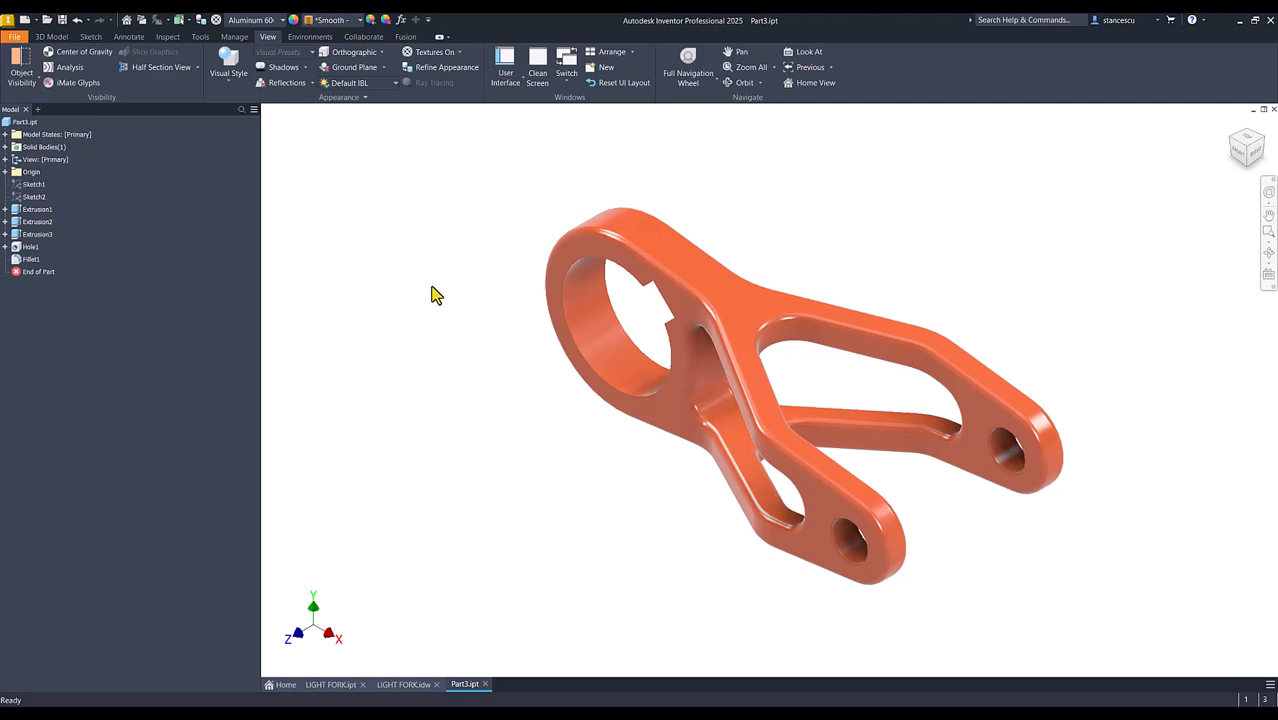
# Step: Inspect the shaded Part3.ipt model from below and compare its face colours with the LIGHT FORK.ipt reference part
pyautogui.click(434, 297)
pyautogui.click(577, 516)
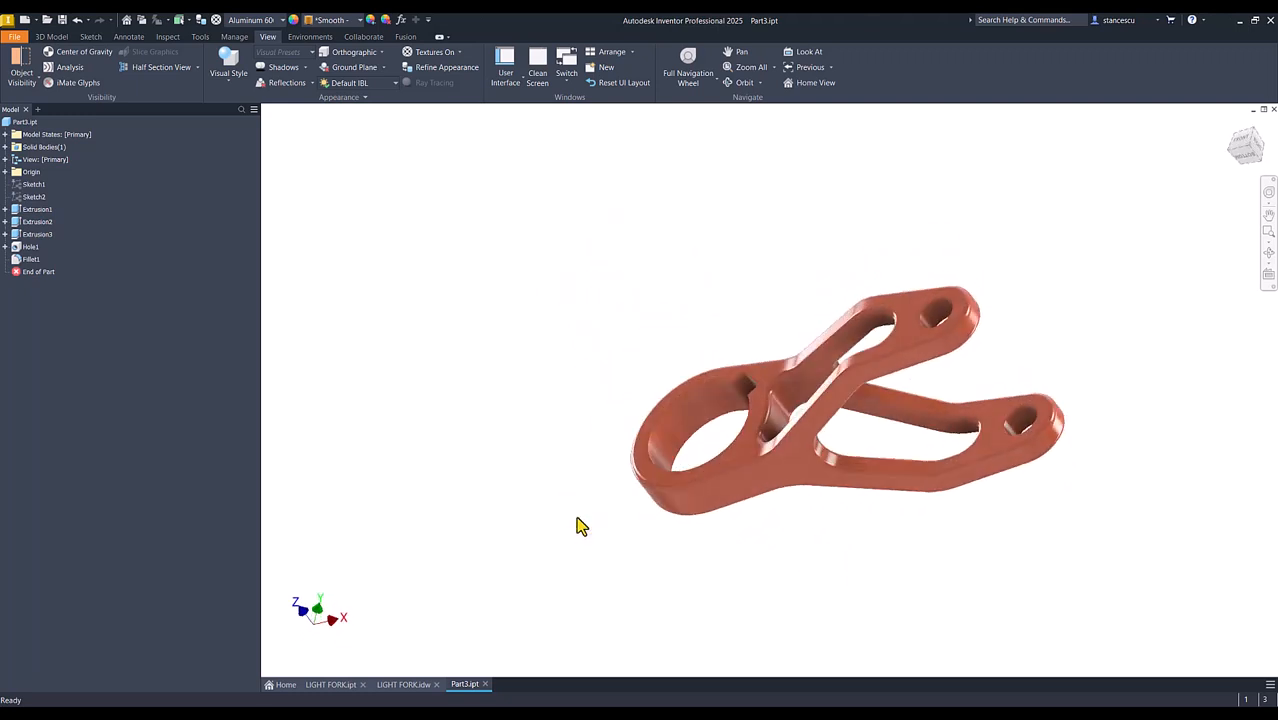
pyautogui.press('F6')
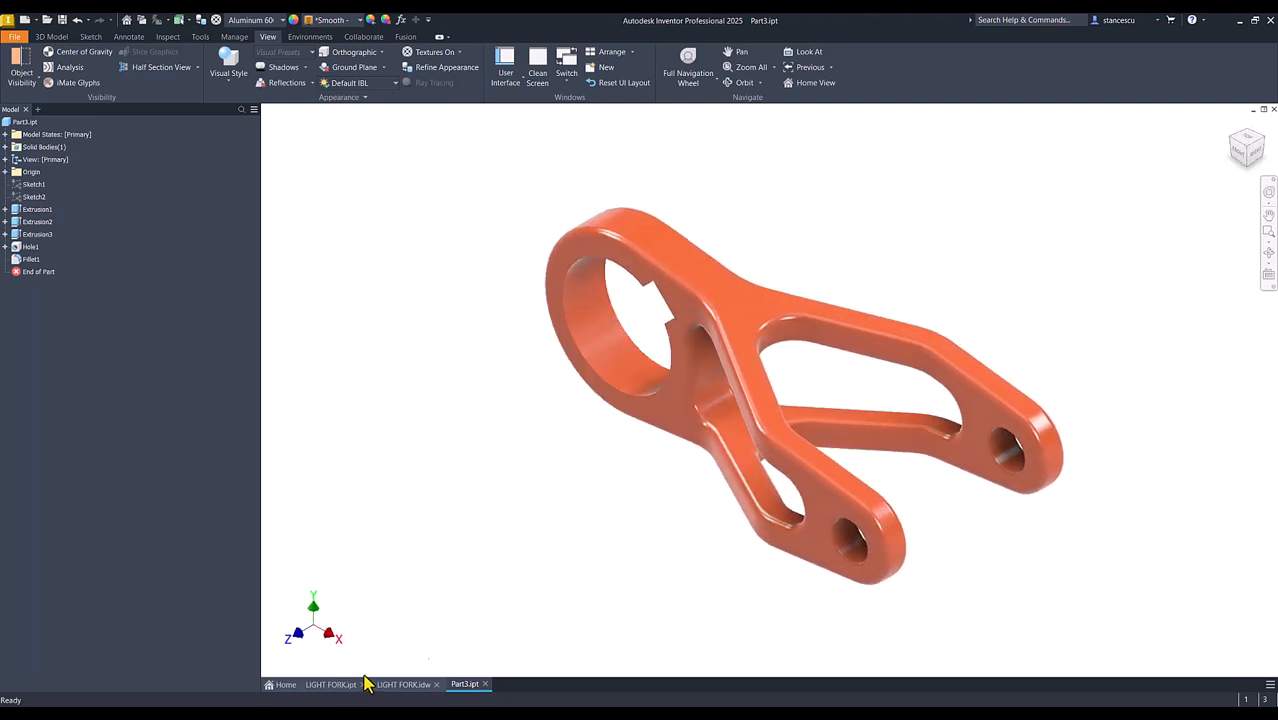
pyautogui.click(330, 685)
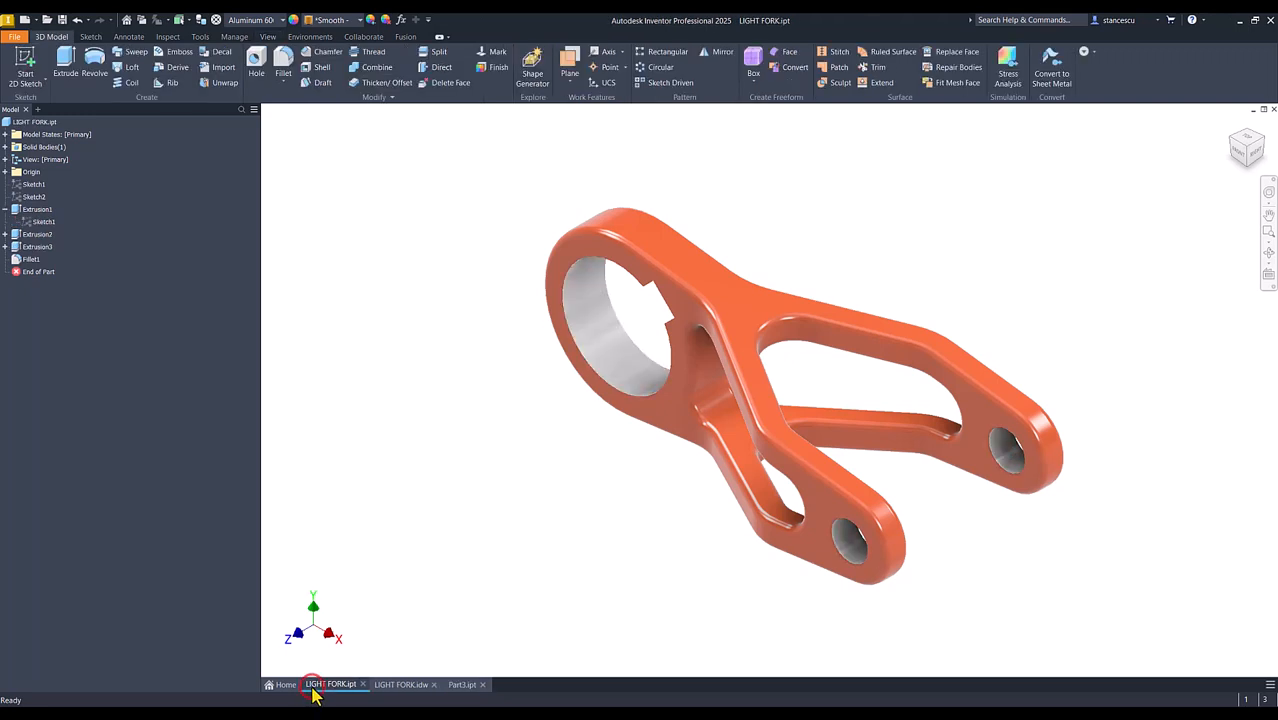
pyautogui.click(465, 685)
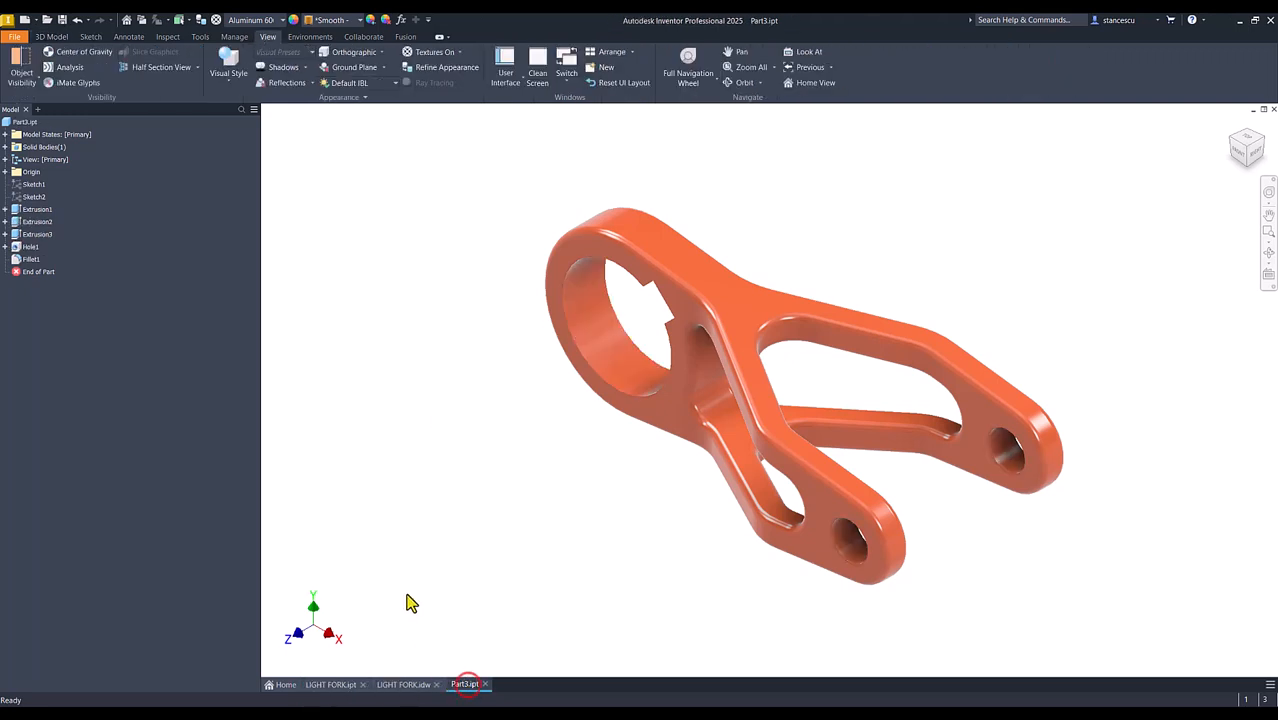
# Step: Apply the Aluminum - Polished appearance to the large bore face and both fork-arm hole faces of Part3.ipt
pyautogui.click(576, 314)
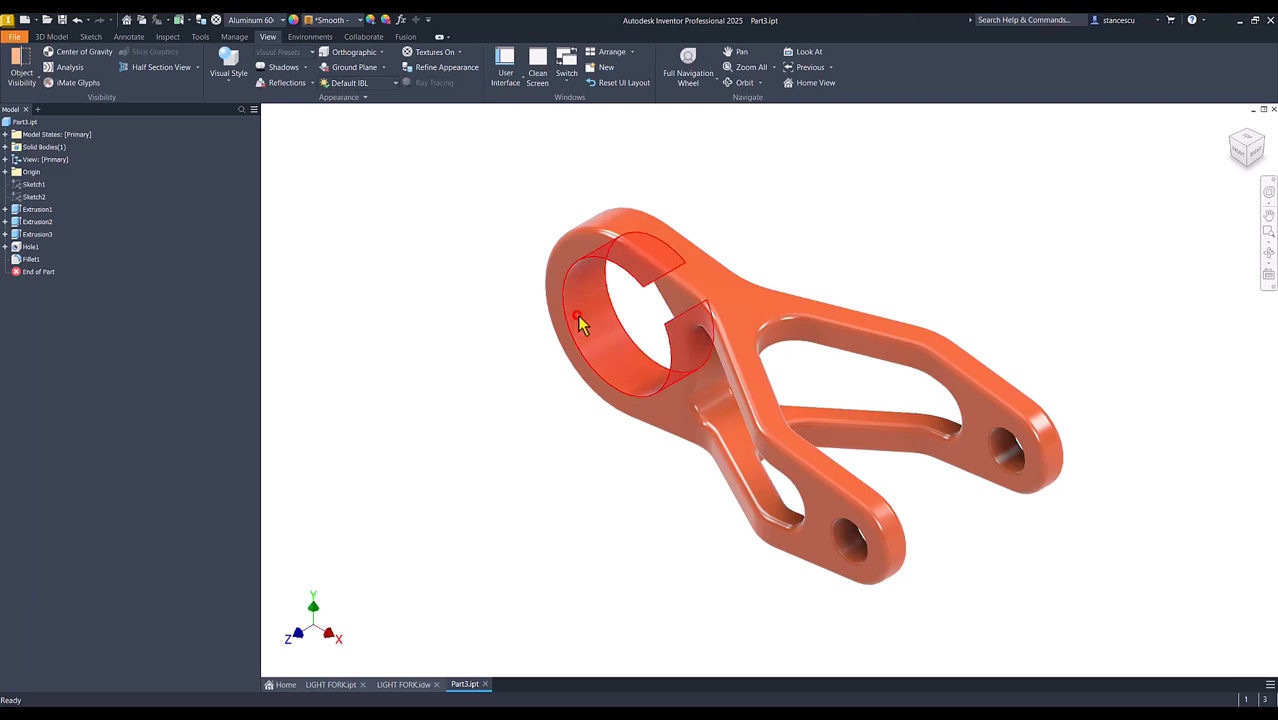
pyautogui.keyDown('ctrl'); pyautogui.click(855, 555); pyautogui.keyUp('ctrl')
pyautogui.keyDown('ctrl'); pyautogui.click(1005, 448); pyautogui.keyUp('ctrl')
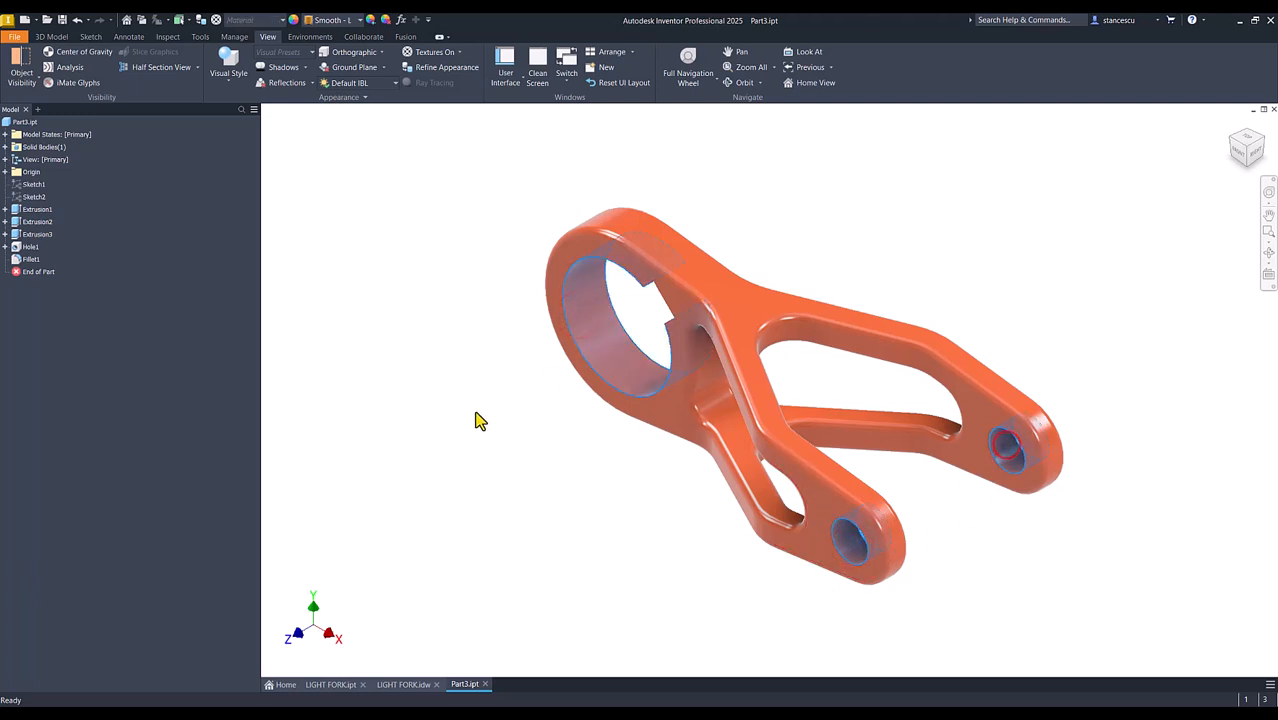
pyautogui.click(343, 21)
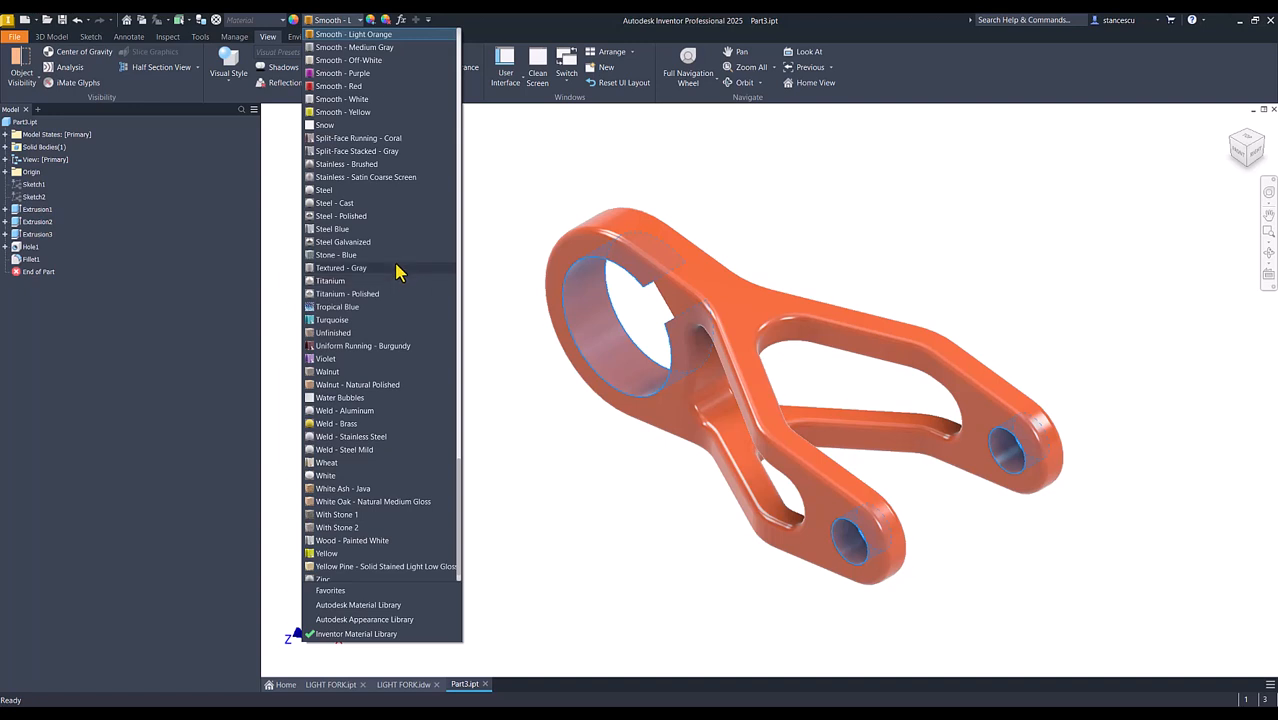
pyautogui.press('a')
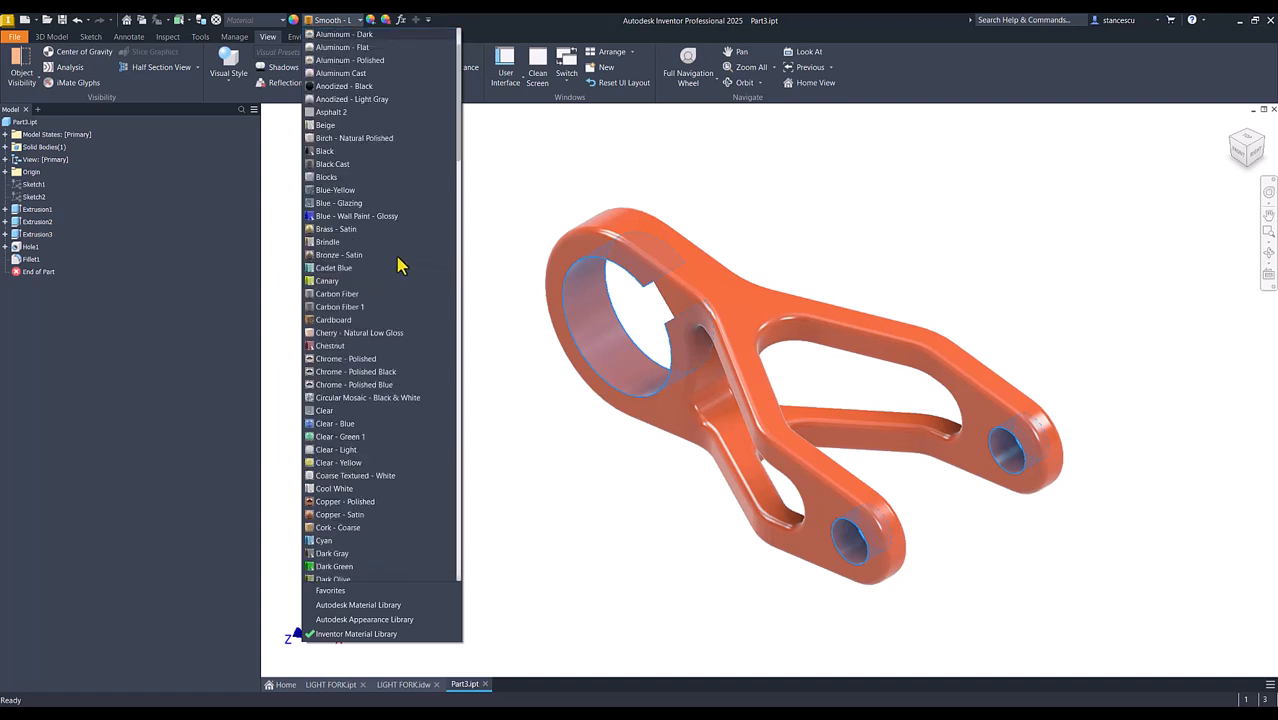
pyautogui.click(360, 62)
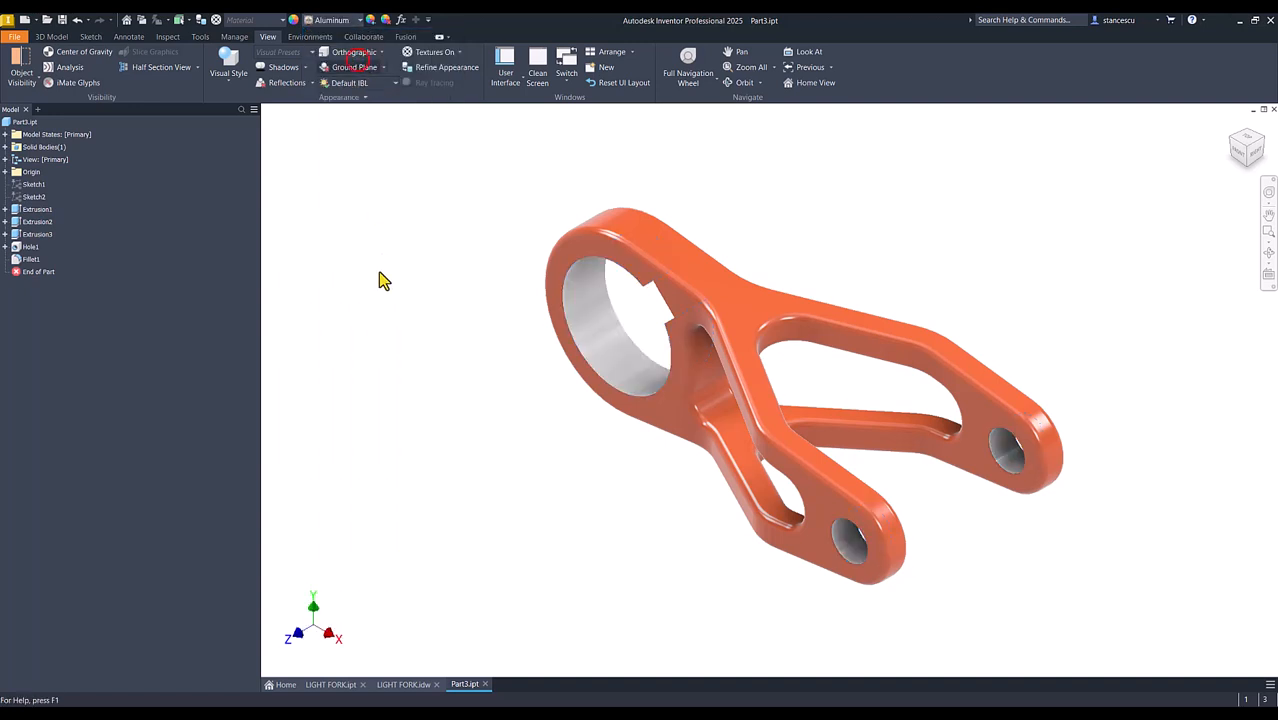
pyautogui.click(394, 315)
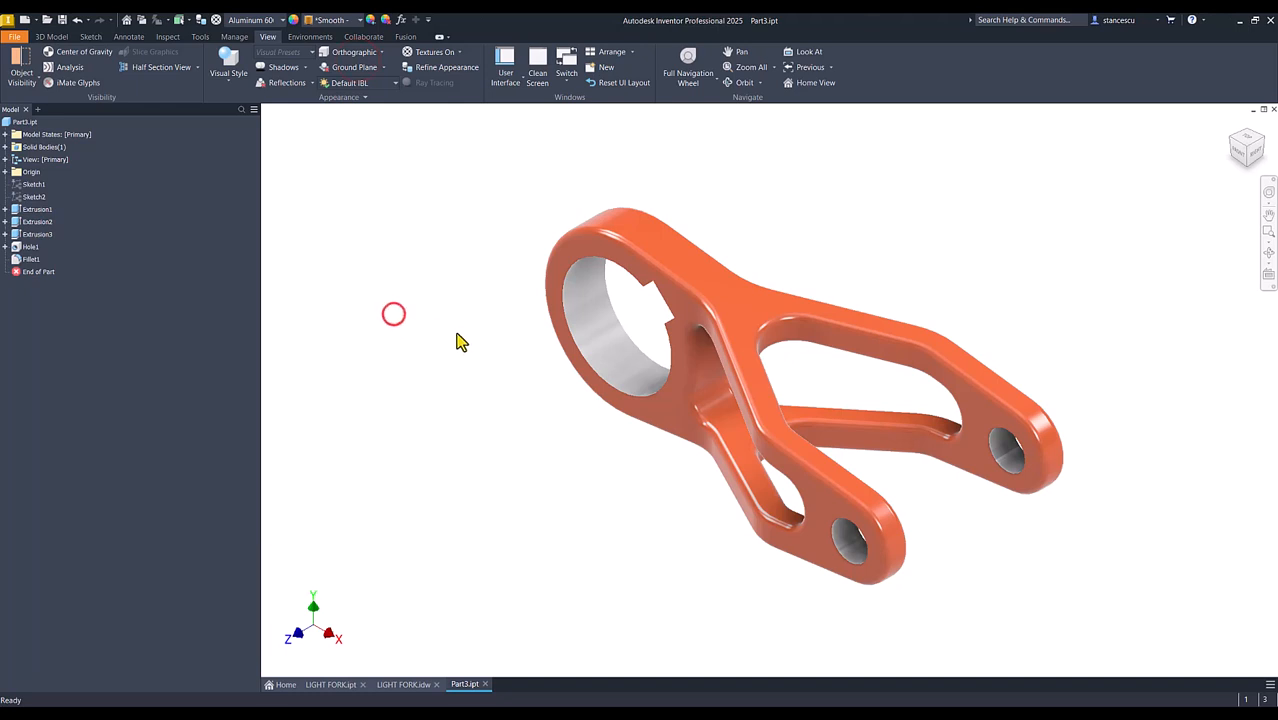
# Step: Compare the finished Part3.ipt model with the LIGHT FORK.ipt reference, alternating between both parts and ending on Part3.ipt
pyautogui.click(329, 686)
pyautogui.click(463, 686)
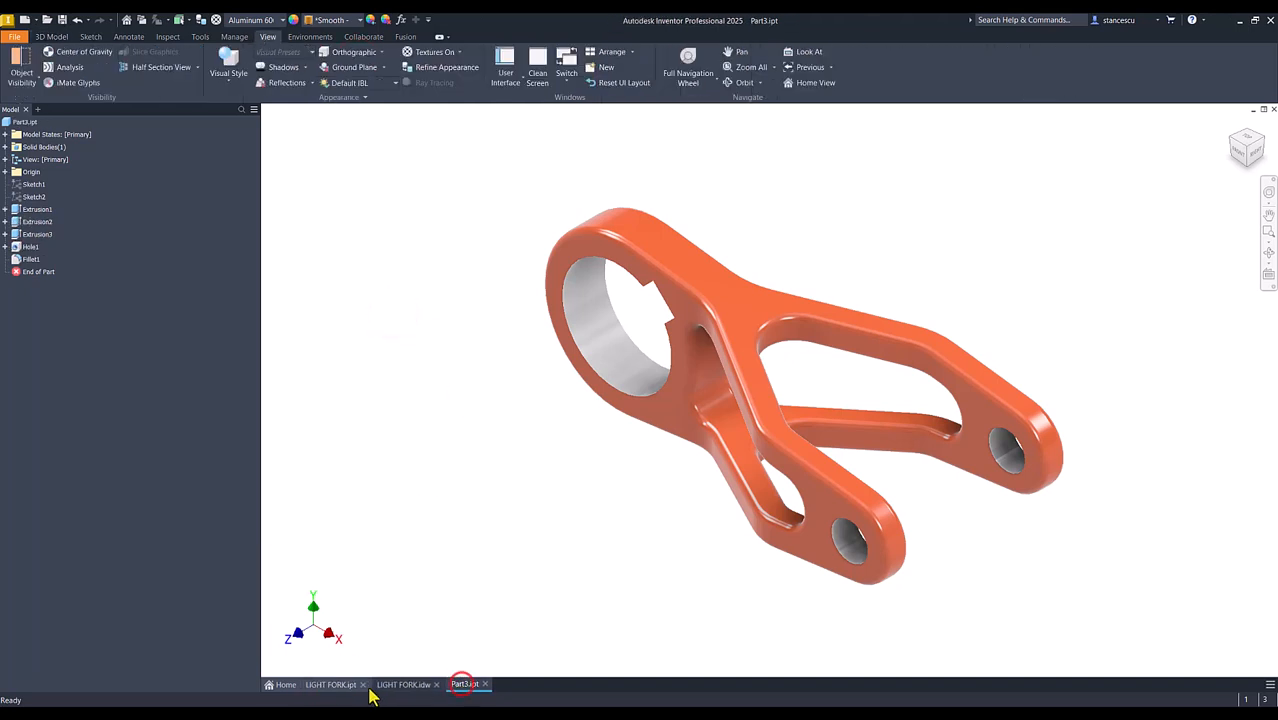
pyautogui.click(335, 685)
pyautogui.click(450, 686)
pyautogui.click(494, 534)
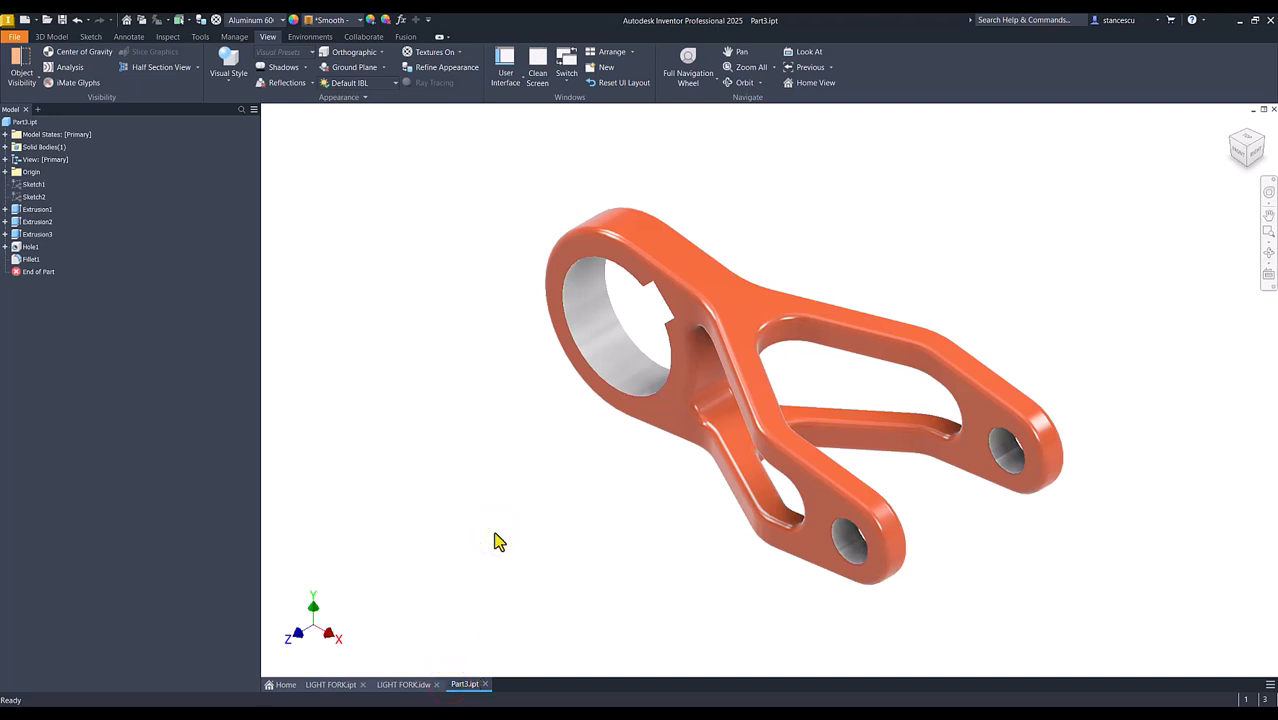